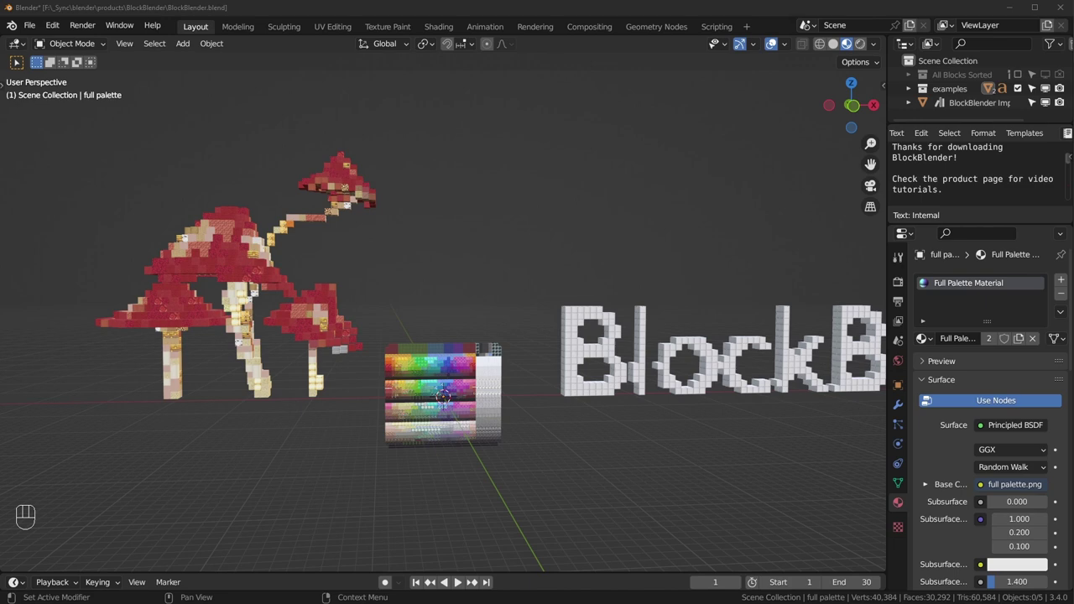
Show the File Paths preferences to examine the configured asset library's name and folder path.
scroll(604, 141, "up", 2)
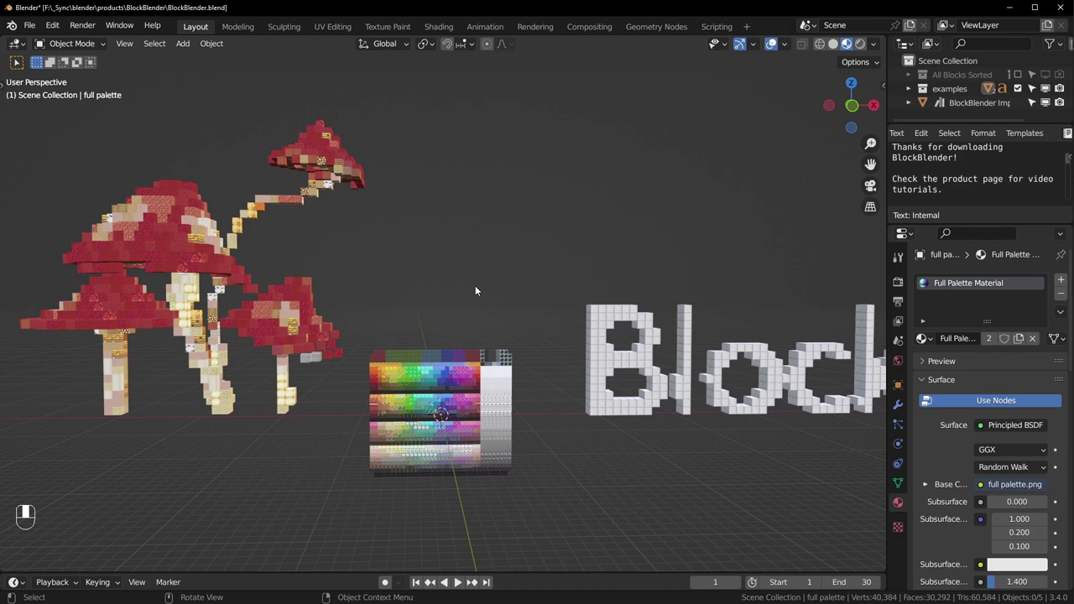
left_click(53, 25)
left_click(86, 225)
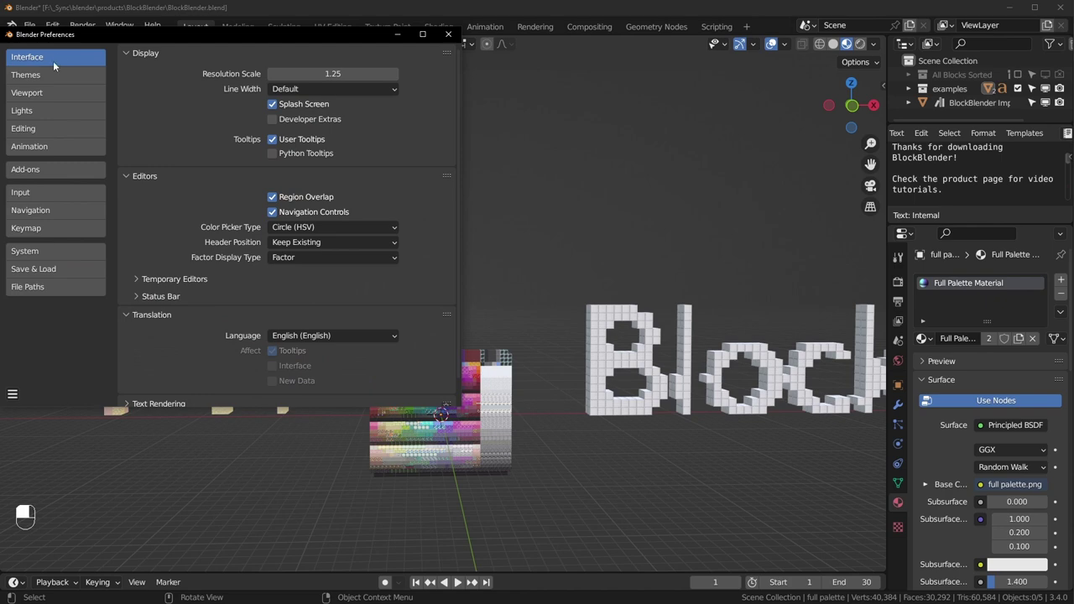
left_click(58, 289)
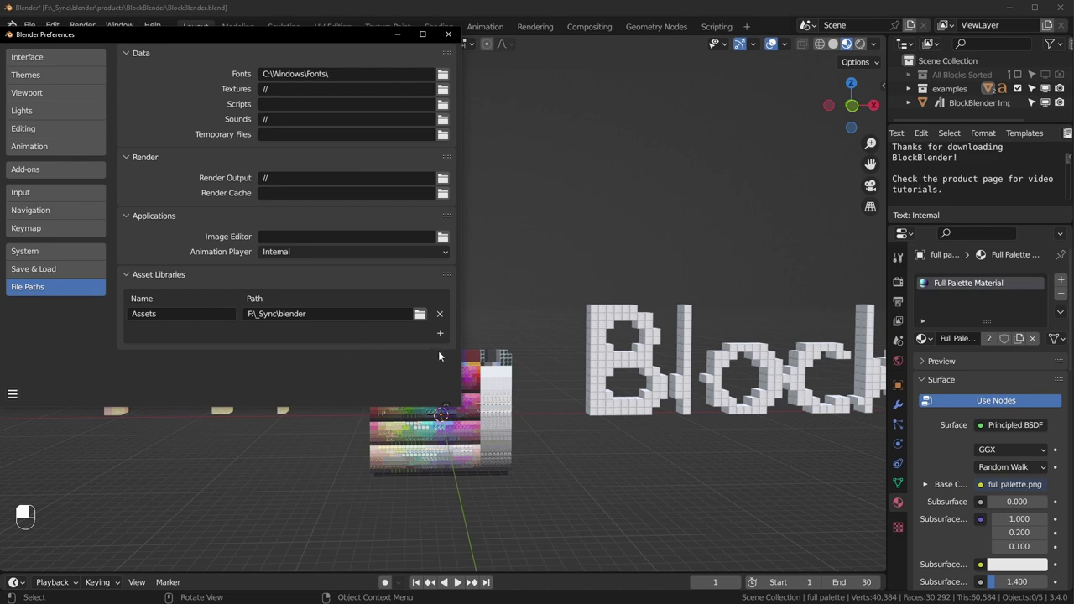
Start a new file, discarding the unsaved changes to BlockBlender.blend.
left_click(29, 25)
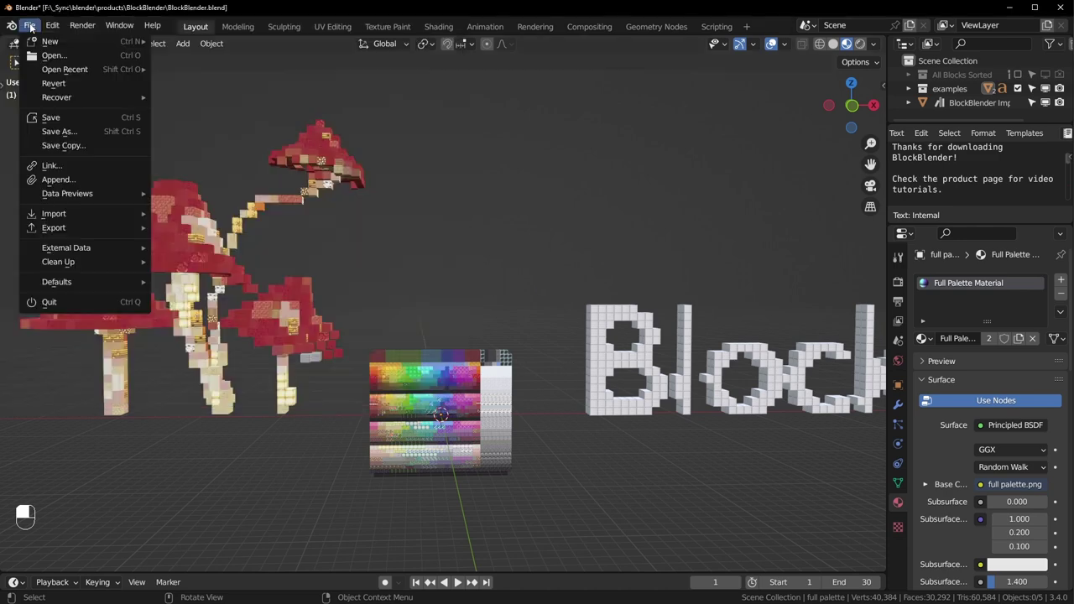
mouse_move(50, 44)
left_click(193, 42)
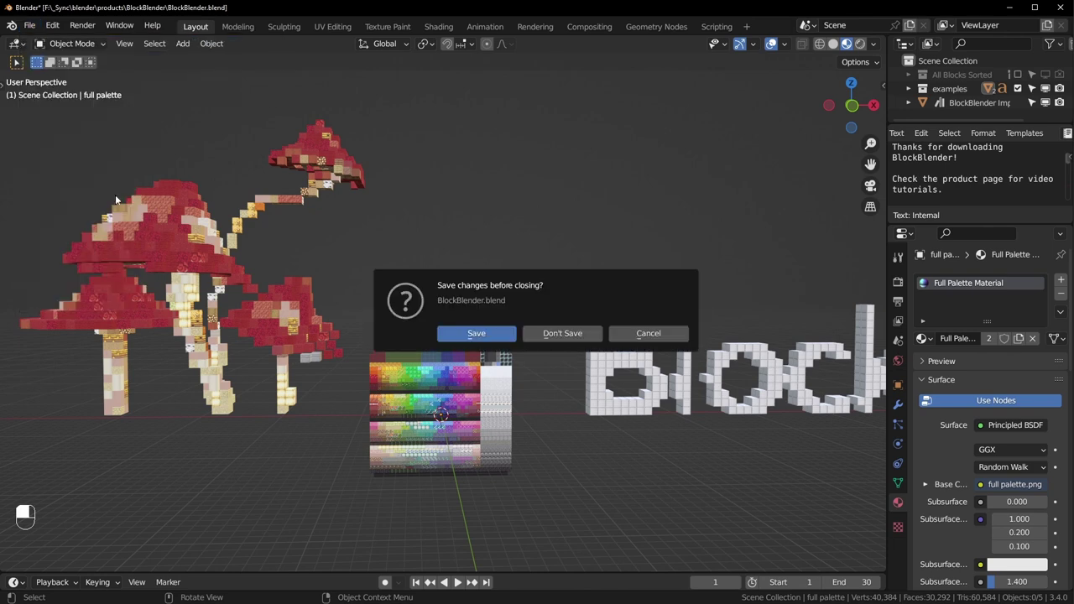
left_click(562, 334)
Enlarge the timeline area and turn it into an Asset Browser that shows the Assets library.
left_click_drag(284, 574, 317, 451)
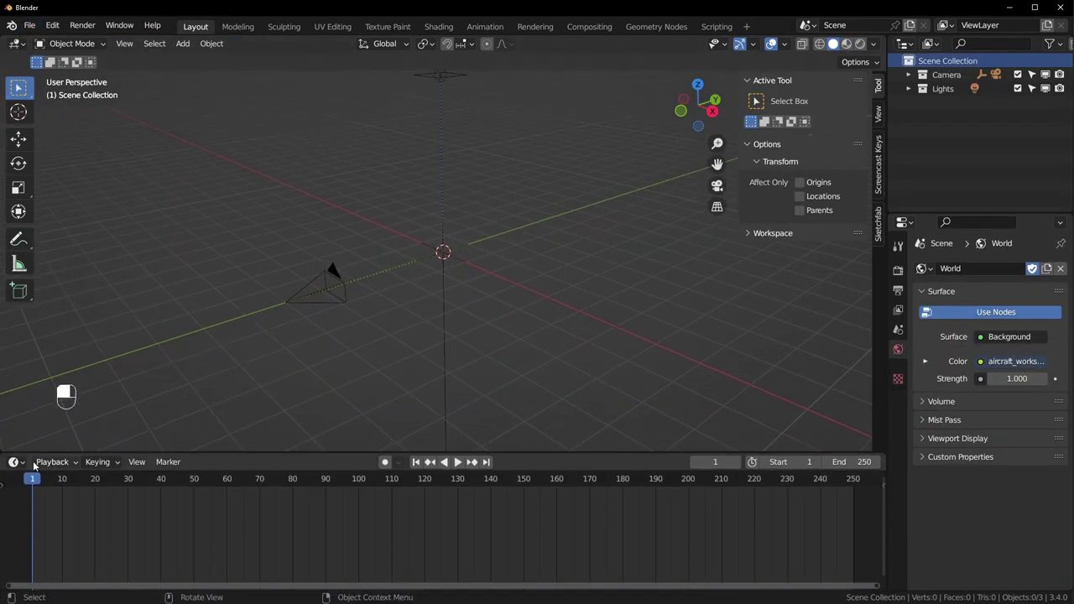
left_click(14, 461)
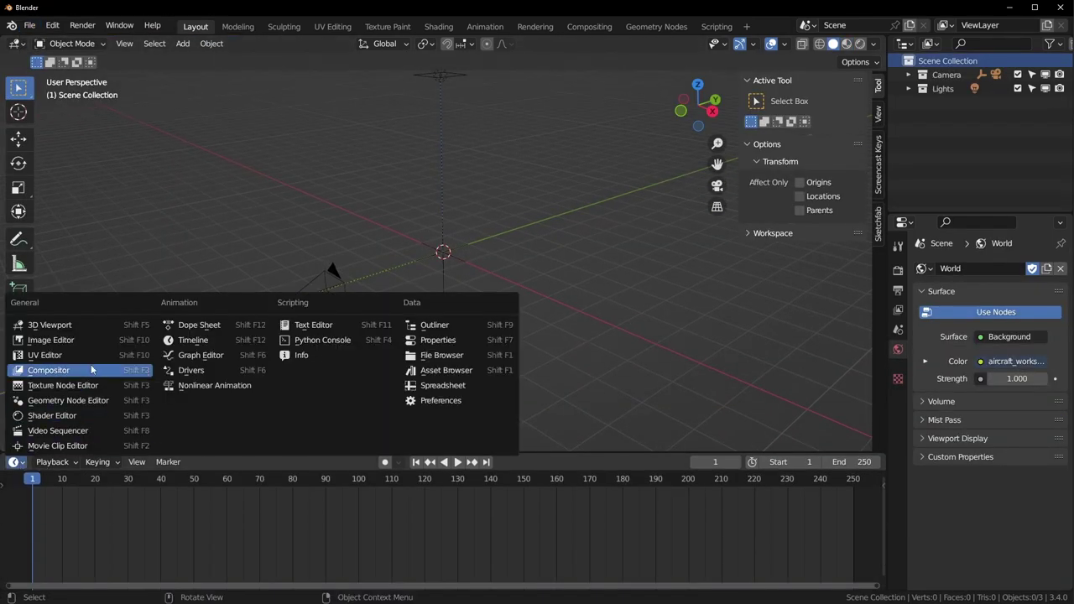
left_click(468, 378)
left_click(60, 453)
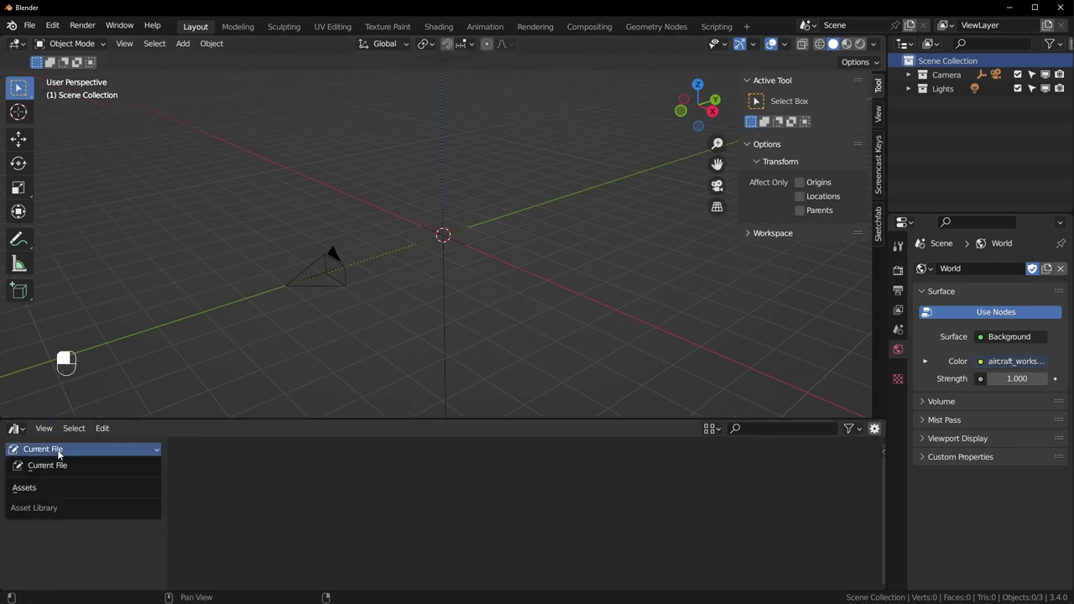
left_click(39, 490)
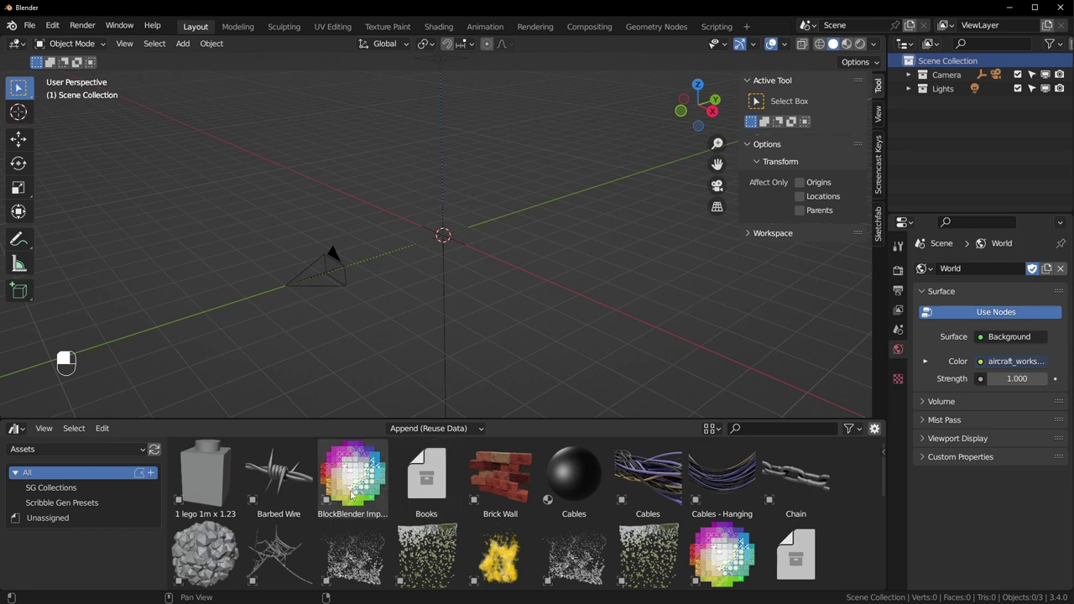
Place the BlockBlender Importer asset in the scene and collapse the imported block collections in the outliner.
scroll(575, 479, "down", 1)
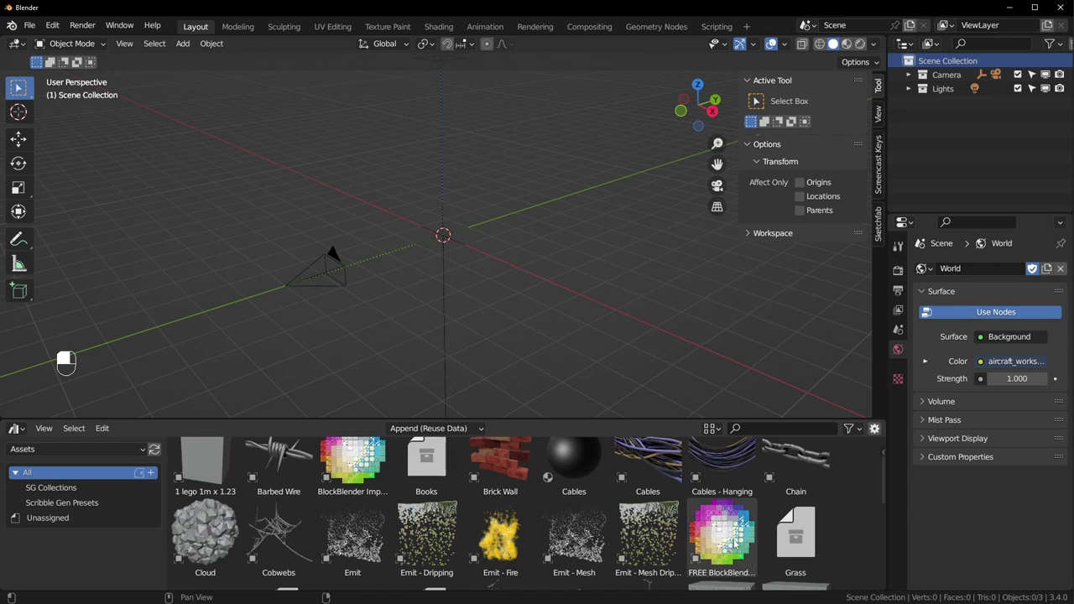
scroll(735, 546, "up", 1)
left_click_drag(361, 470, 518, 235)
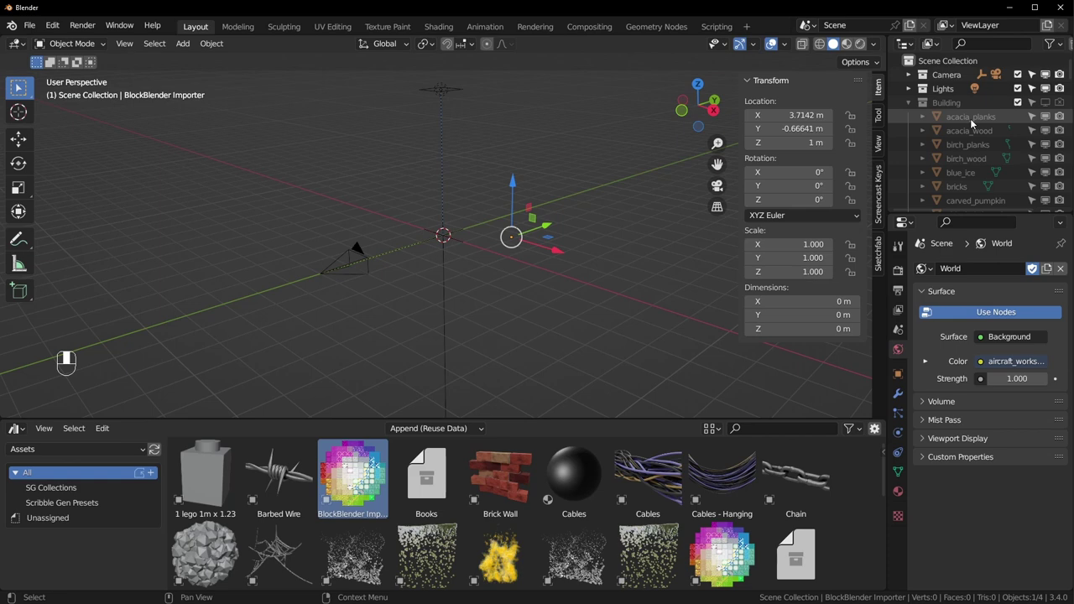
key("KP_Subtract")
scroll(967, 131, "down", 2)
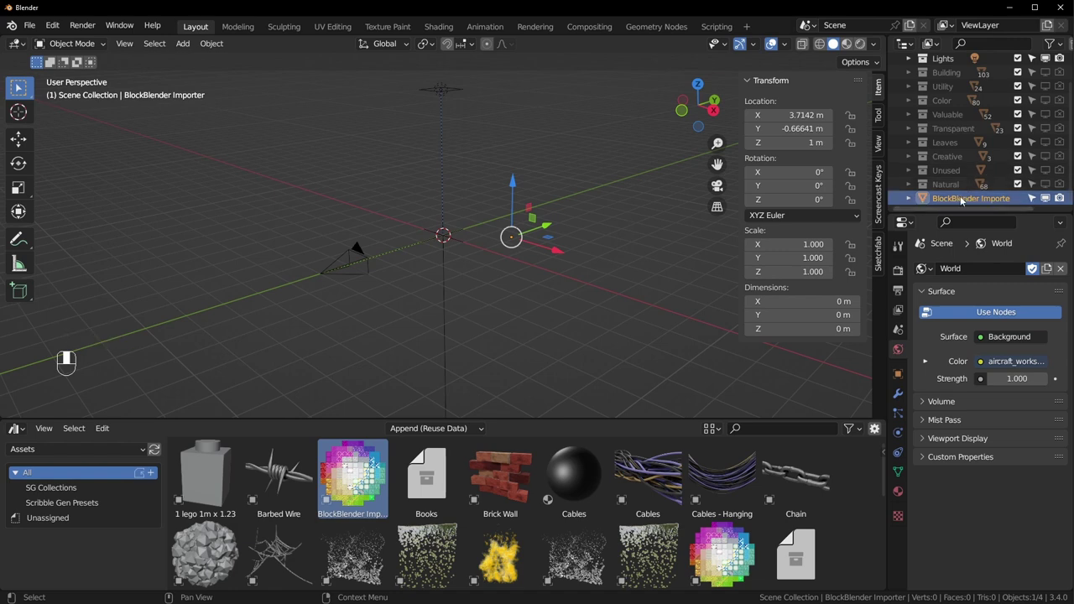
Delete the BlockBlender Importer object that came from the asset library and hide the viewport sidebar.
scroll(528, 269, "up", 5)
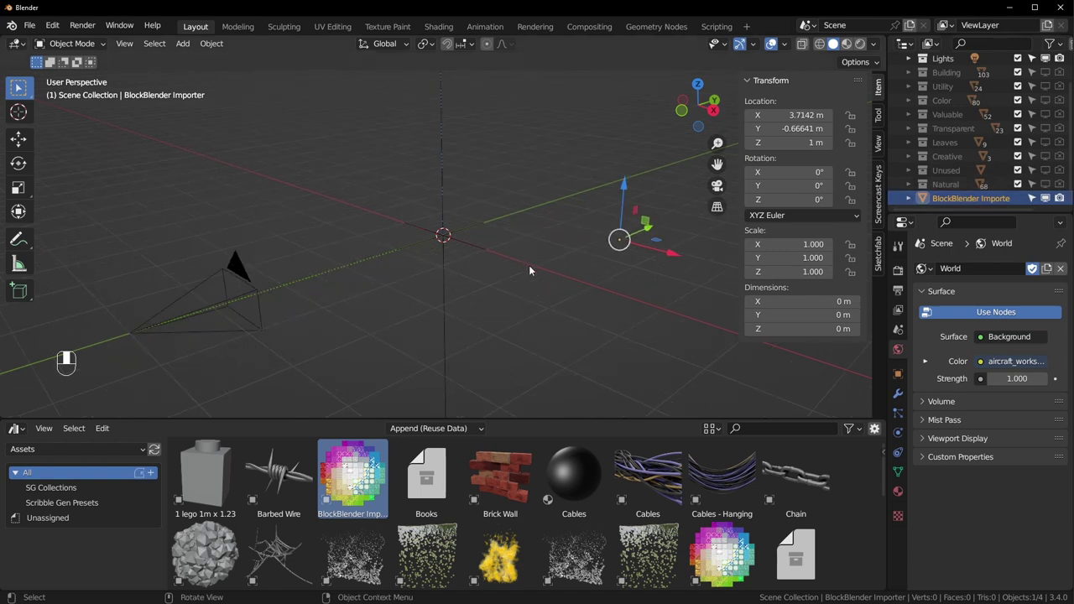
key("x")
left_click(529, 268)
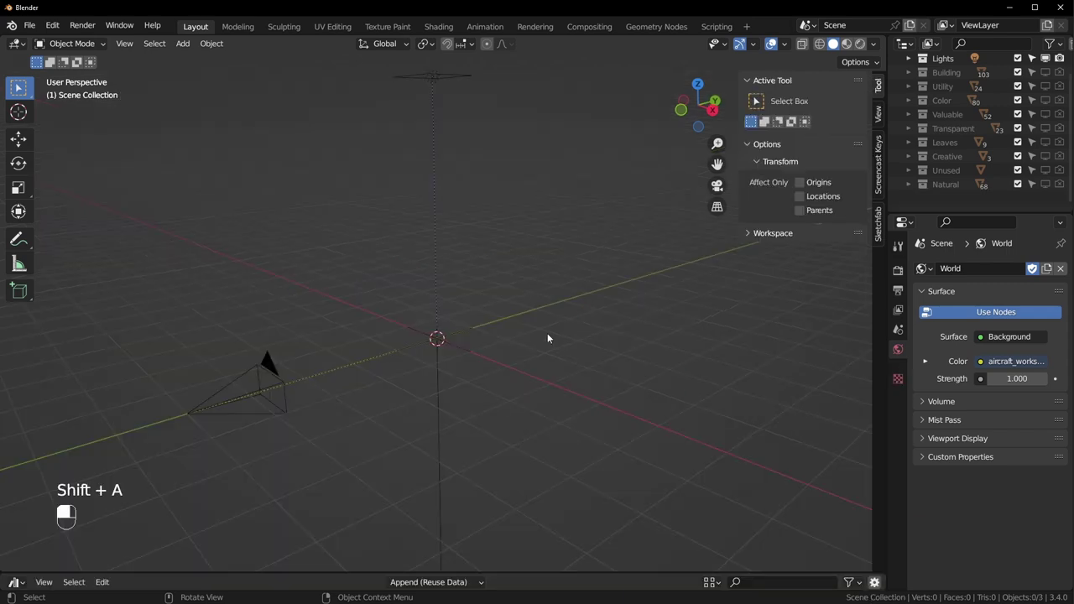
key("n")
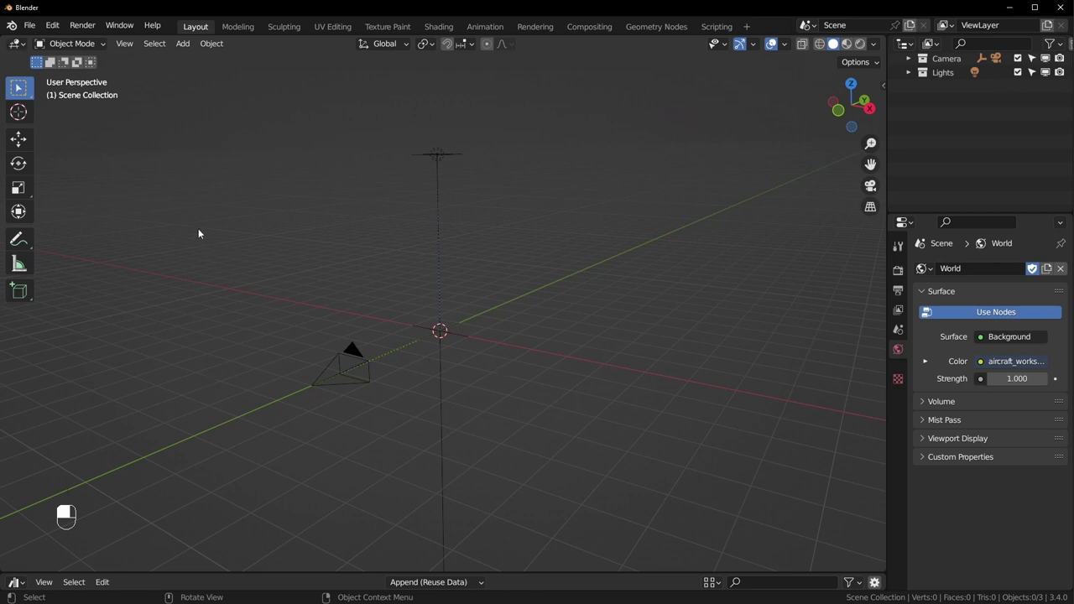
Append the BlockBlender Importer object from BlockBlender.blend and collapse the appended collections in the outliner.
left_click(31, 26)
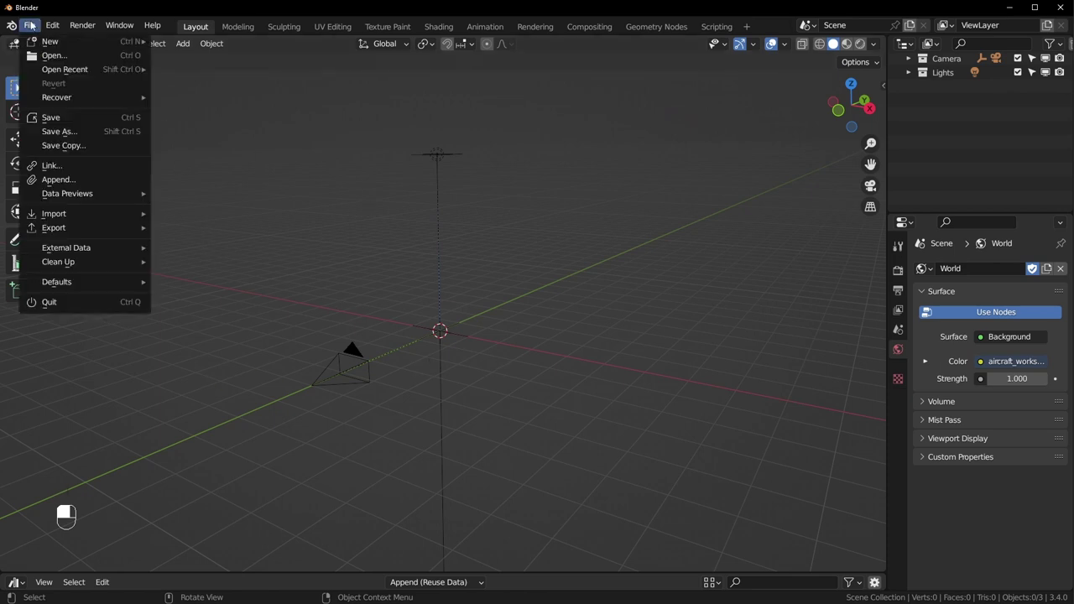
left_click(61, 179)
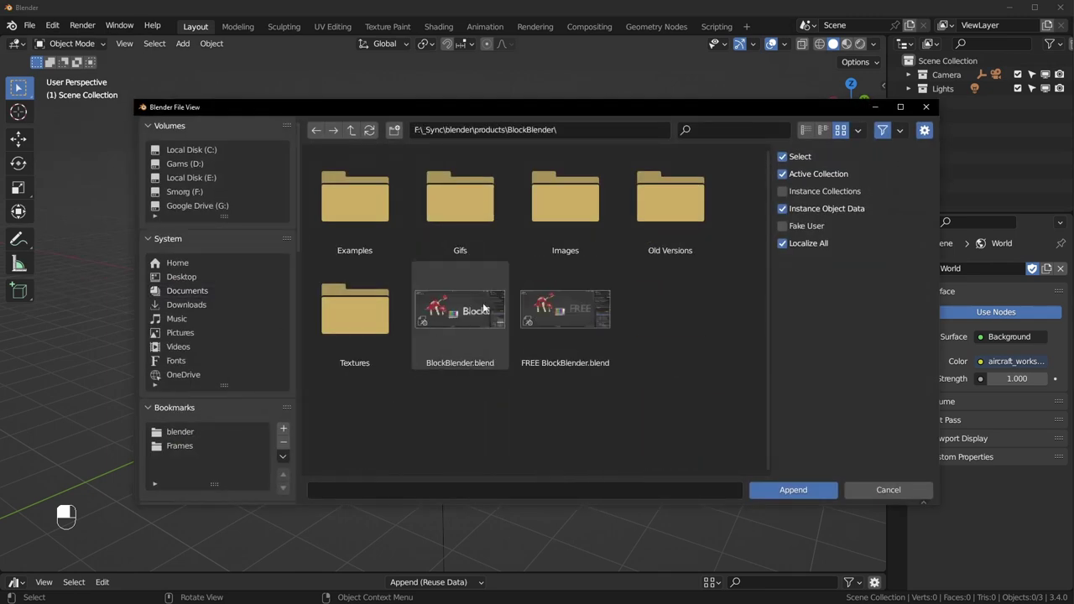
double_click(477, 312)
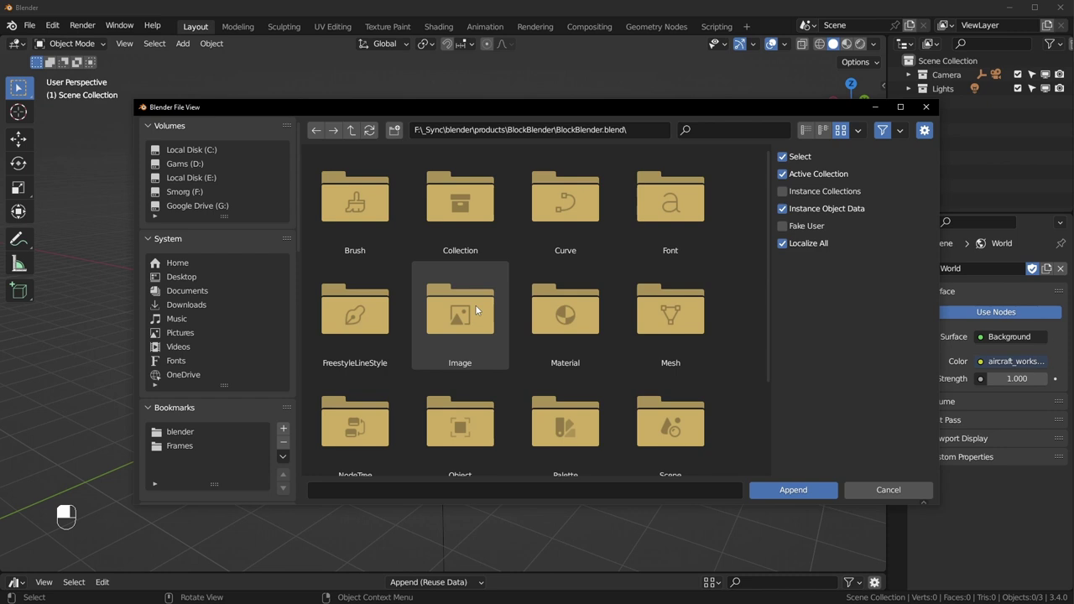
scroll(447, 321, "down", 1)
double_click(451, 362)
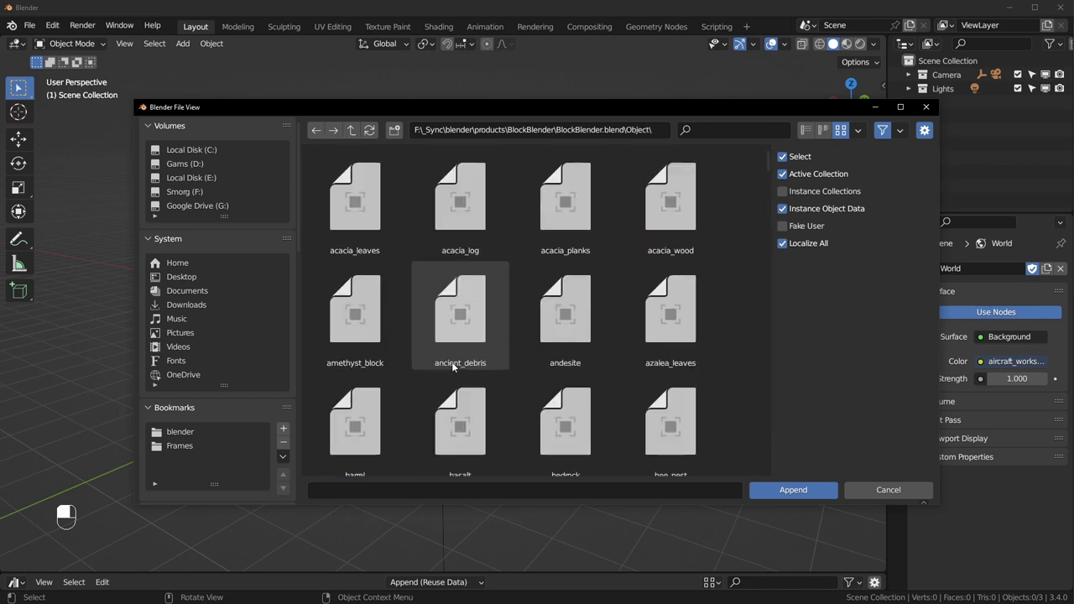
type("import")
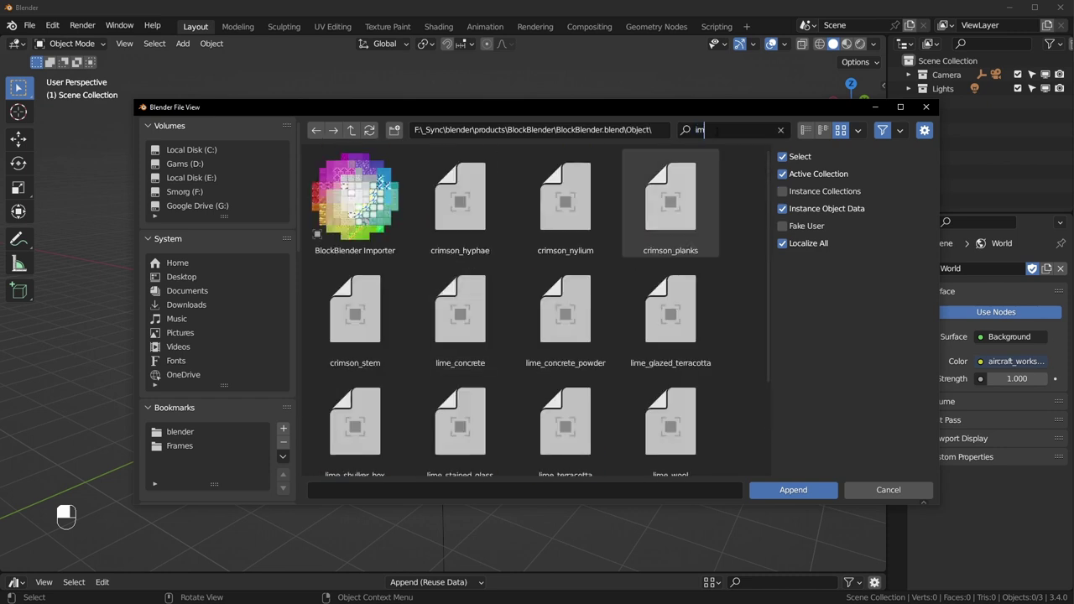
left_click(355, 202)
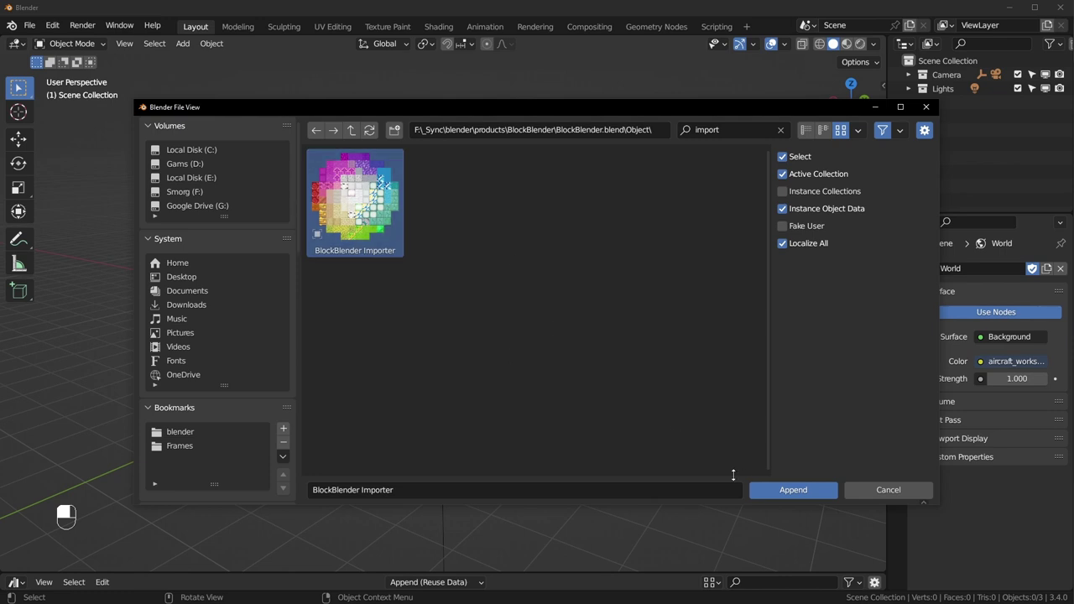
left_click(789, 490)
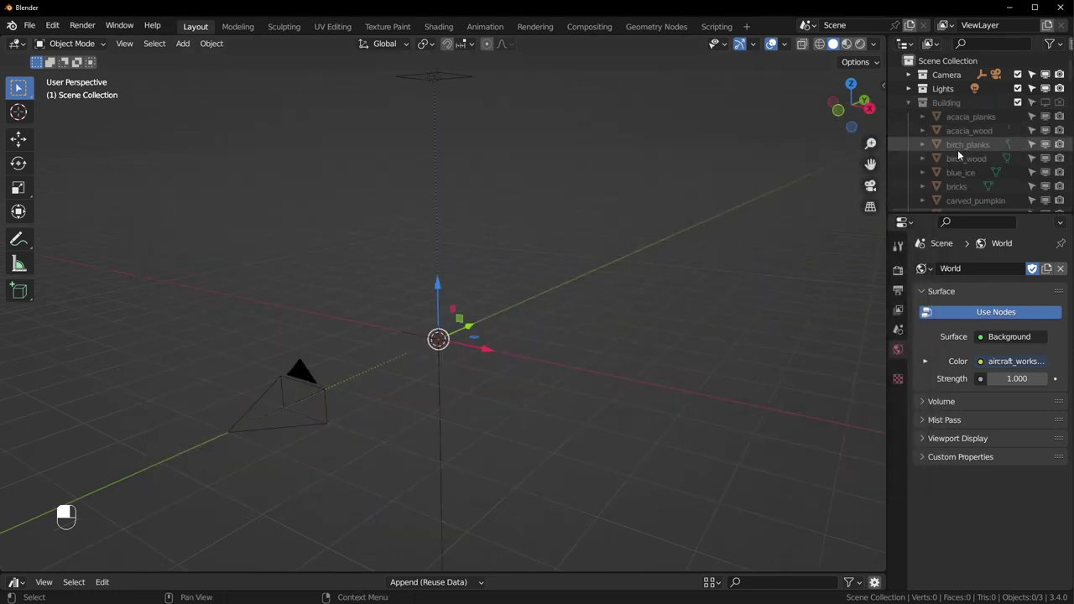
key("KP_Subtract")
scroll(964, 148, "down", 2)
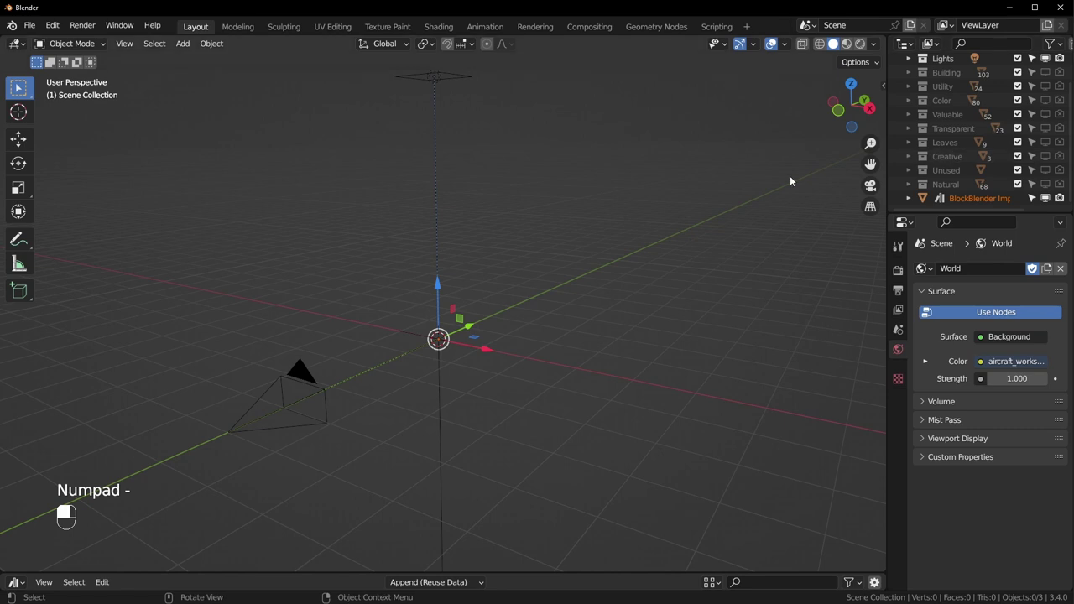
Delete the BlockBlender Importer object and exclude the Camera and Lights collections from the view layer.
scroll(432, 241, "up", 3)
left_click(974, 199)
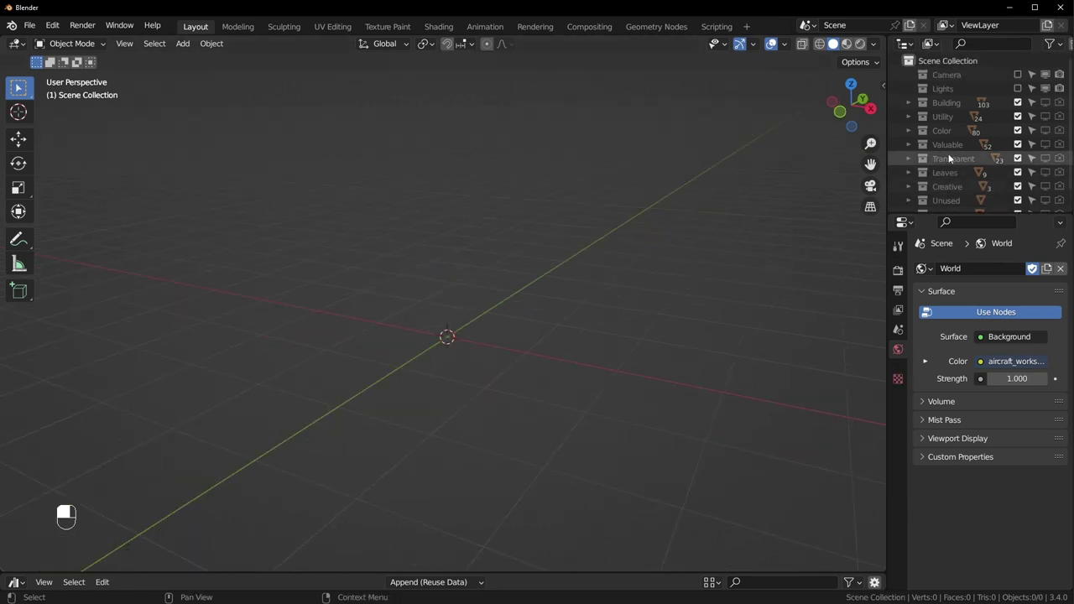
scroll(953, 159, "down", 1)
middle_click_drag(548, 359, 540, 321, "shift")
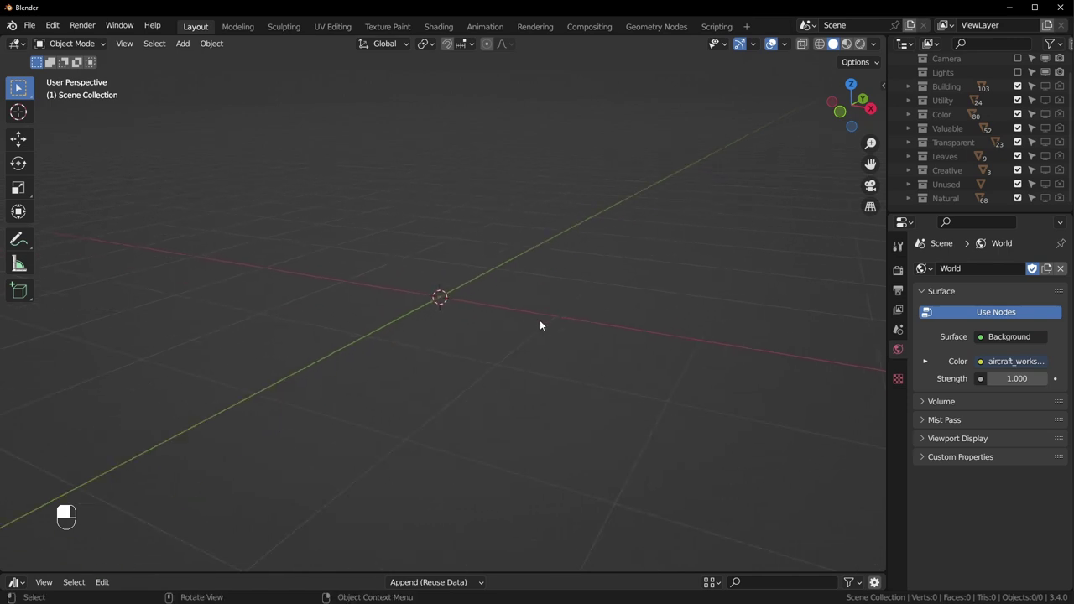
Show the Sketchfab add-on in the viewport sidebar and activate it.
key("n")
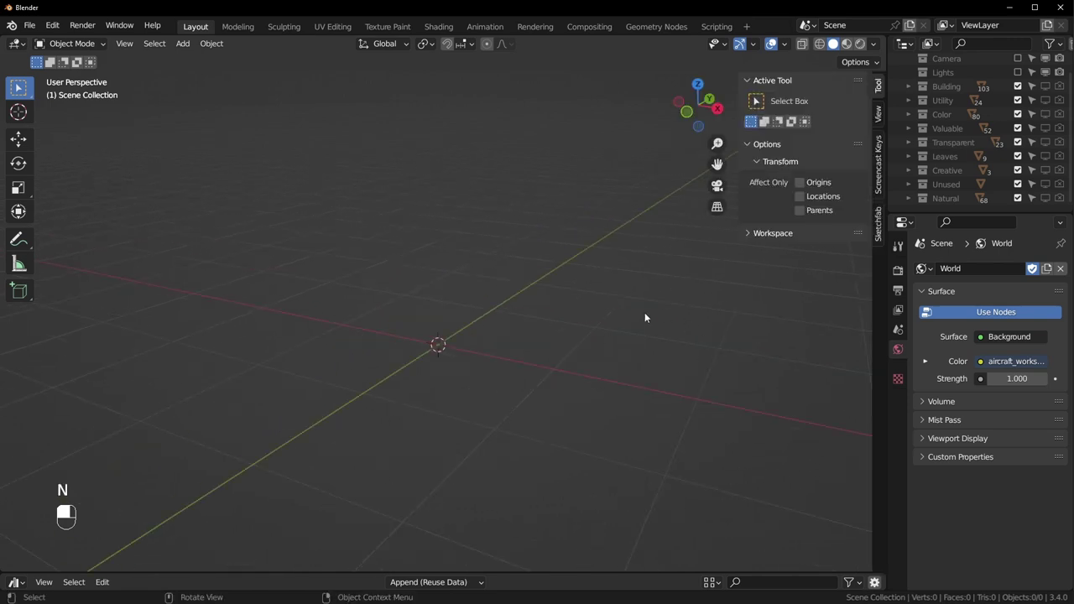
left_click(878, 224)
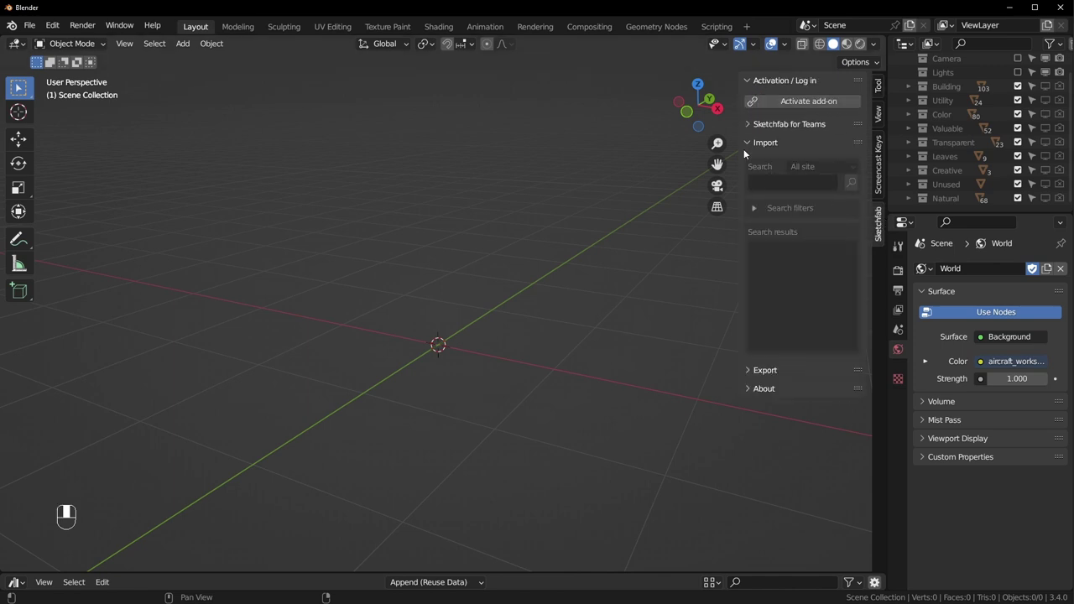
left_click(802, 103)
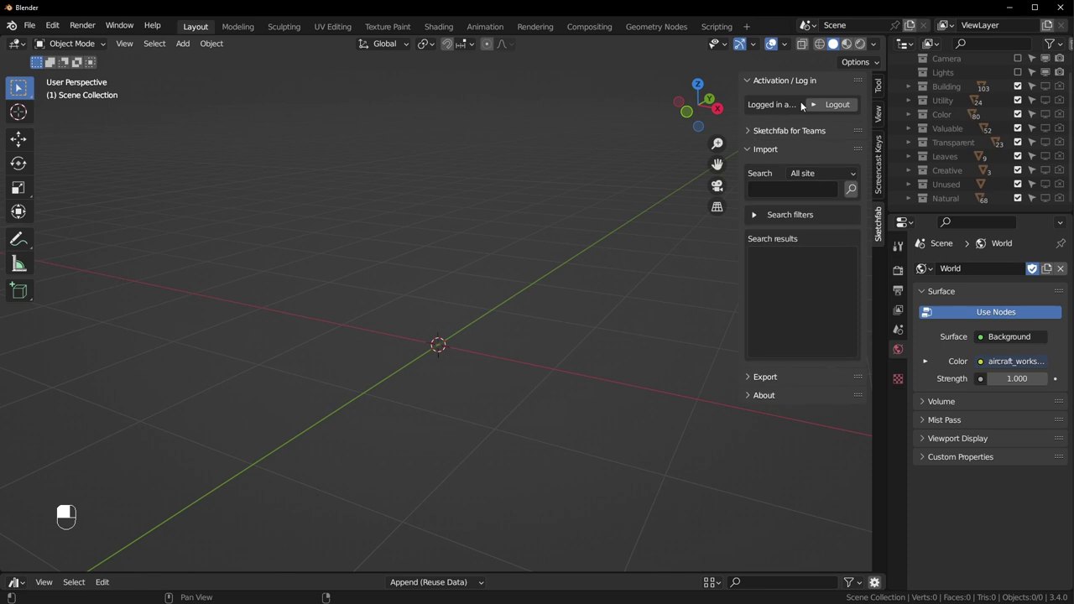
Search Sketchfab for "house scan", import the Homemade Gingerbread house model, and hide the sidebar.
left_click(801, 190)
type("house")
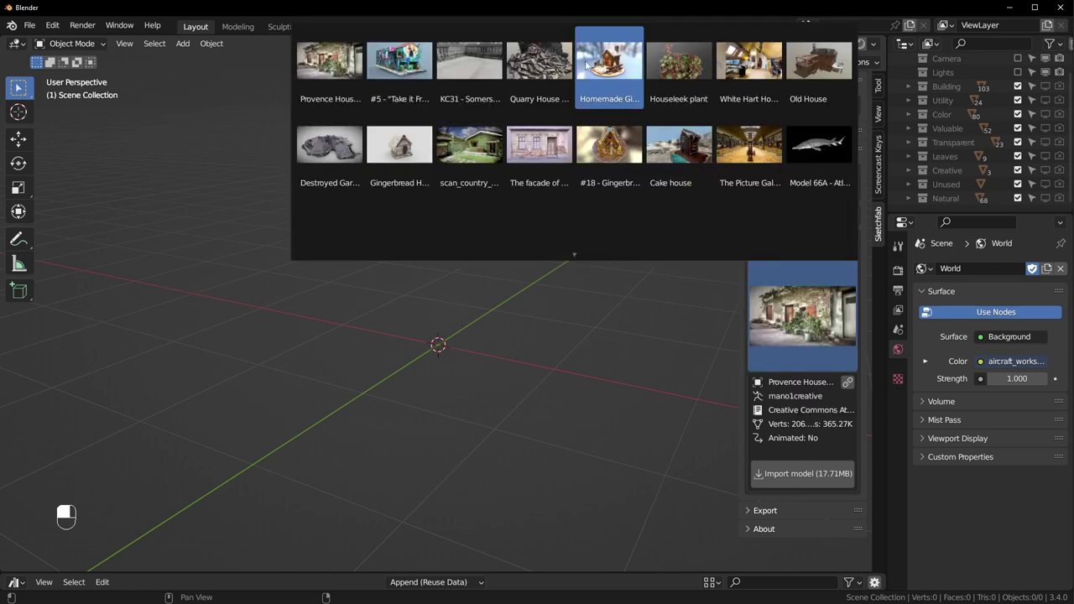
left_click(626, 66)
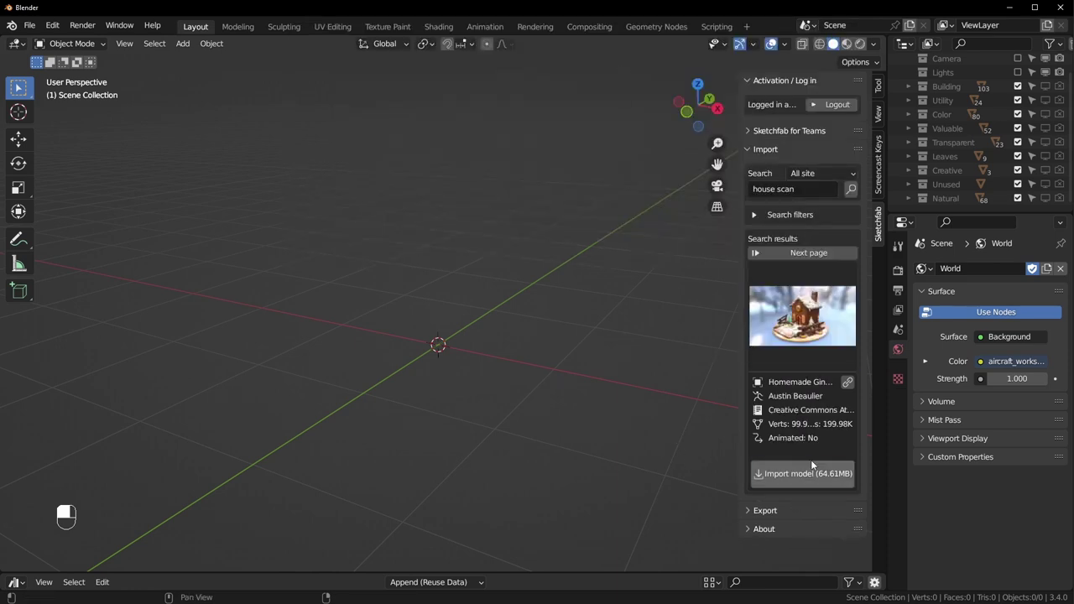
key("n")
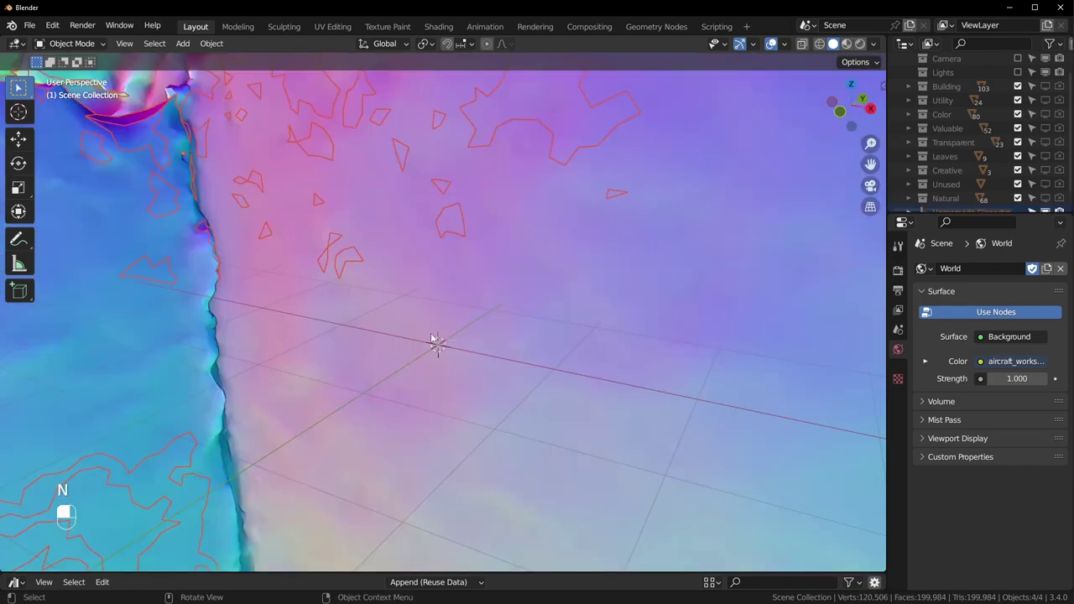
scroll(532, 304, "down", 10)
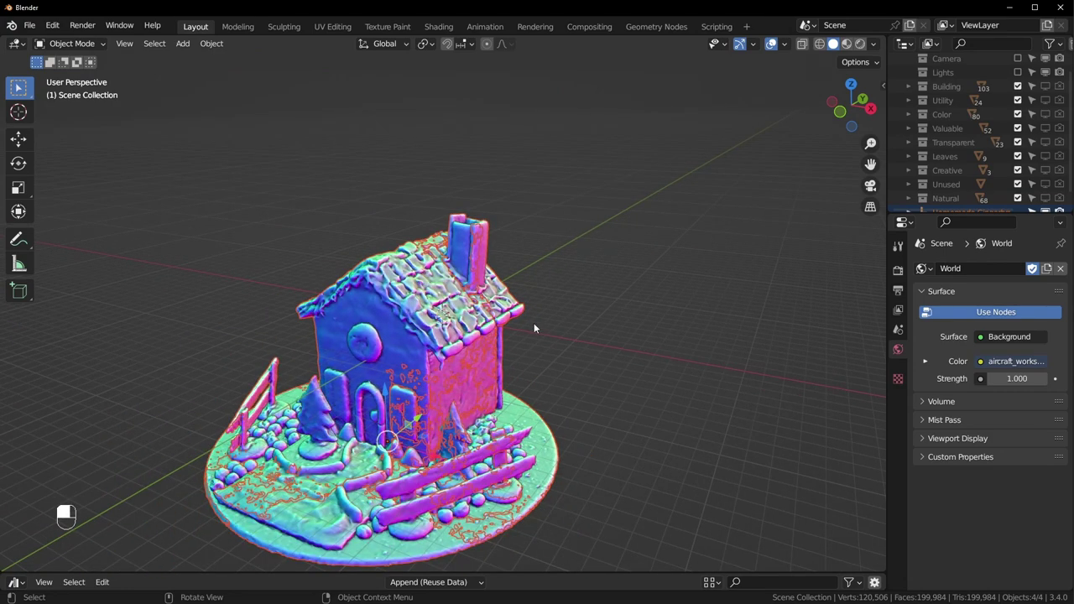
Select the whole imported gingerbread house and scale it down to a small fraction of its size.
key("a")
key("s")
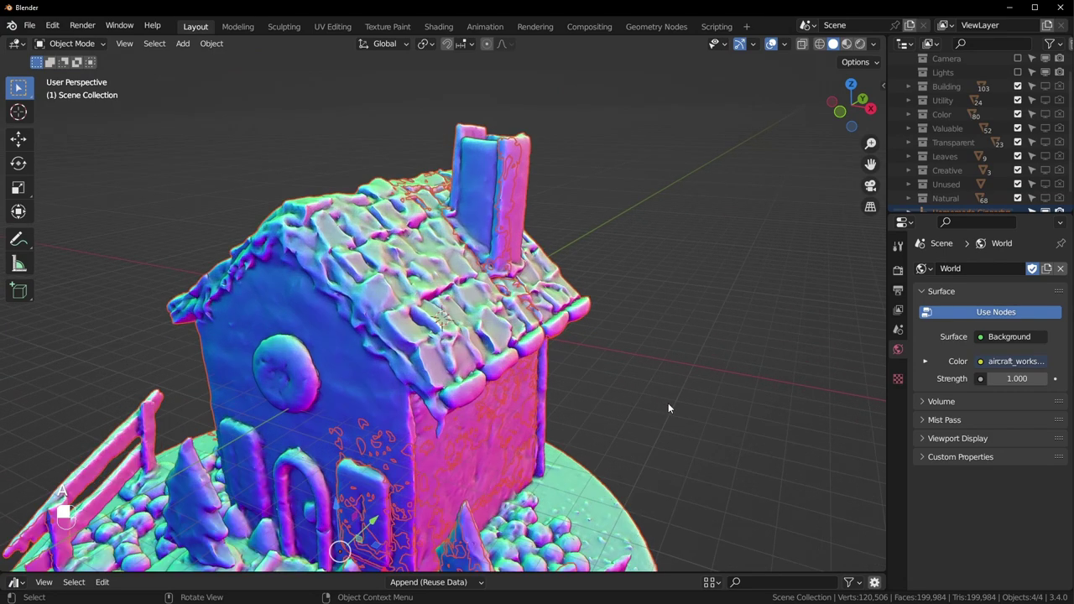
left_click(506, 356)
key("s")
left_click(590, 458)
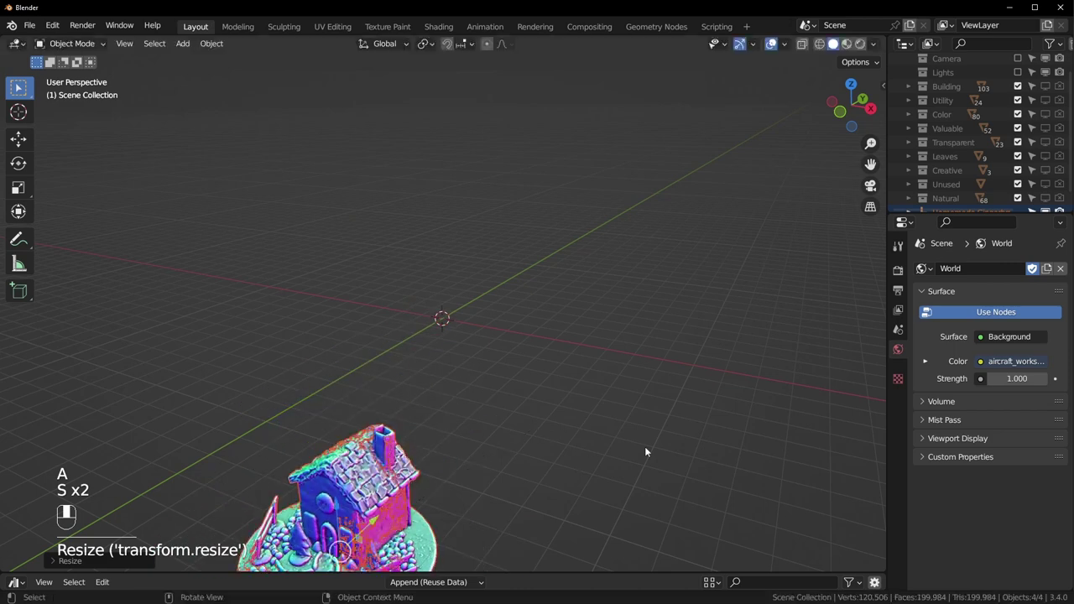
key("s")
left_click(496, 518)
In the front view, move the house so its base rests on the ground line at the world origin.
key("KP_1")
key("g")
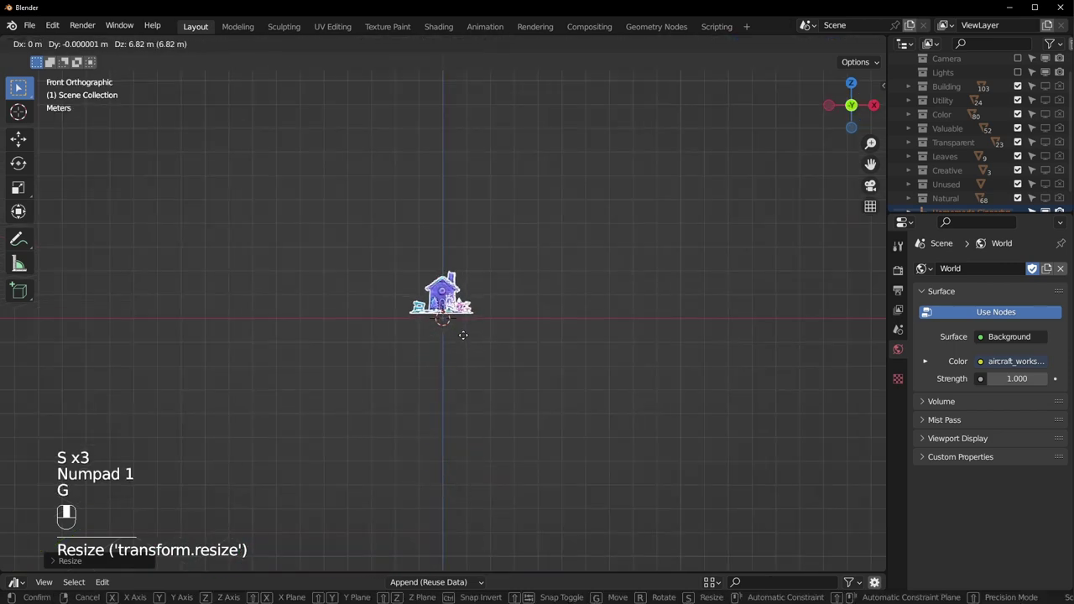
left_click(465, 341)
scroll(465, 340, "up", 10)
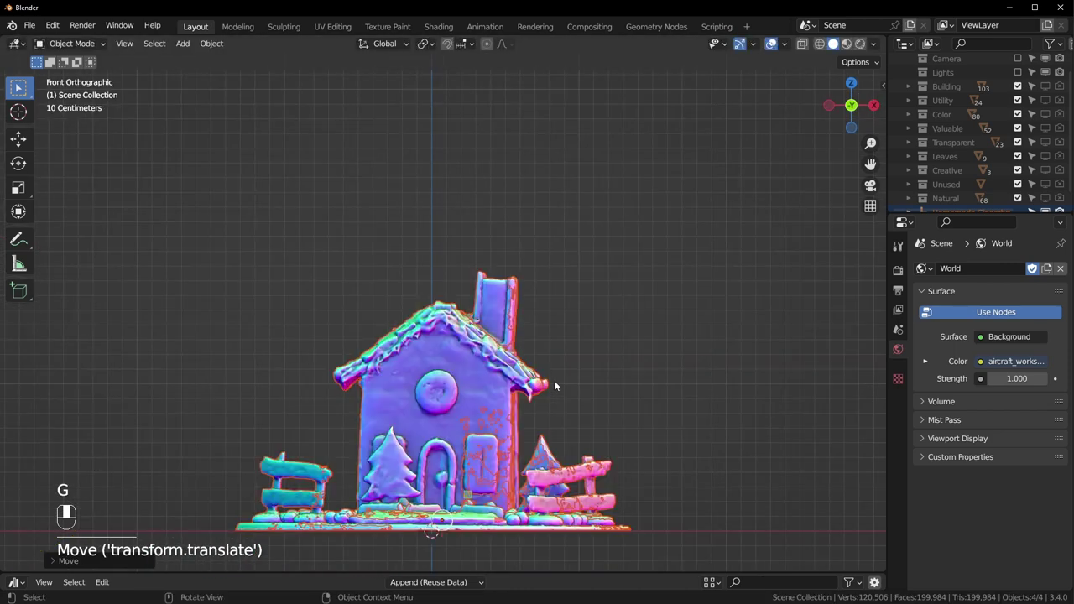
In the right view, move the house along Y to center it over the origin, and apply all transforms.
key("KP_3")
scroll(540, 387, "down", 5)
scroll(540, 387, "up", 3)
key("g")
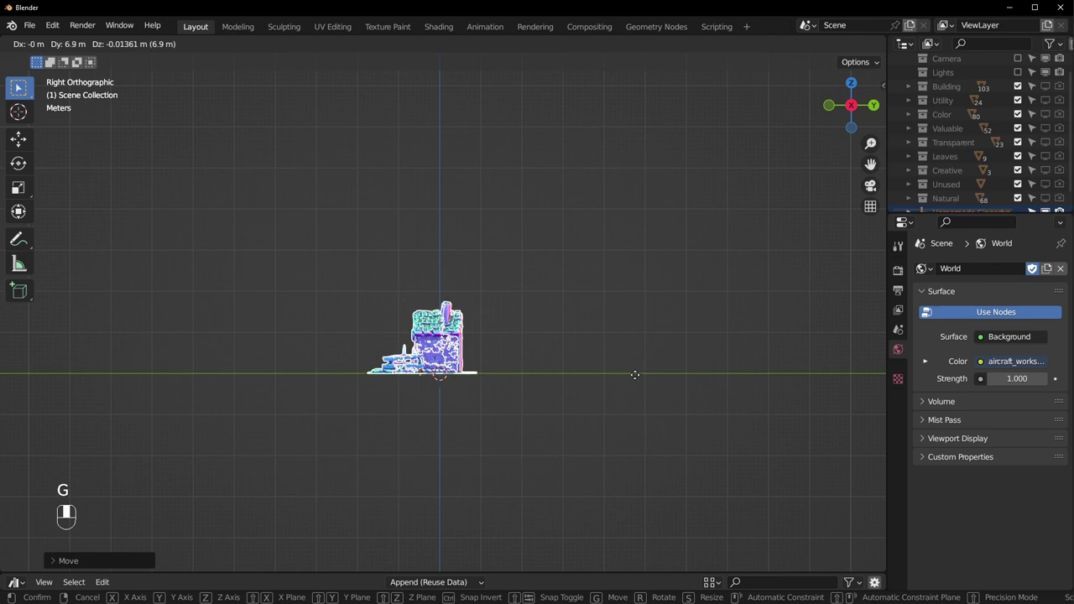
left_click(635, 374)
scroll(548, 344, "up", 4)
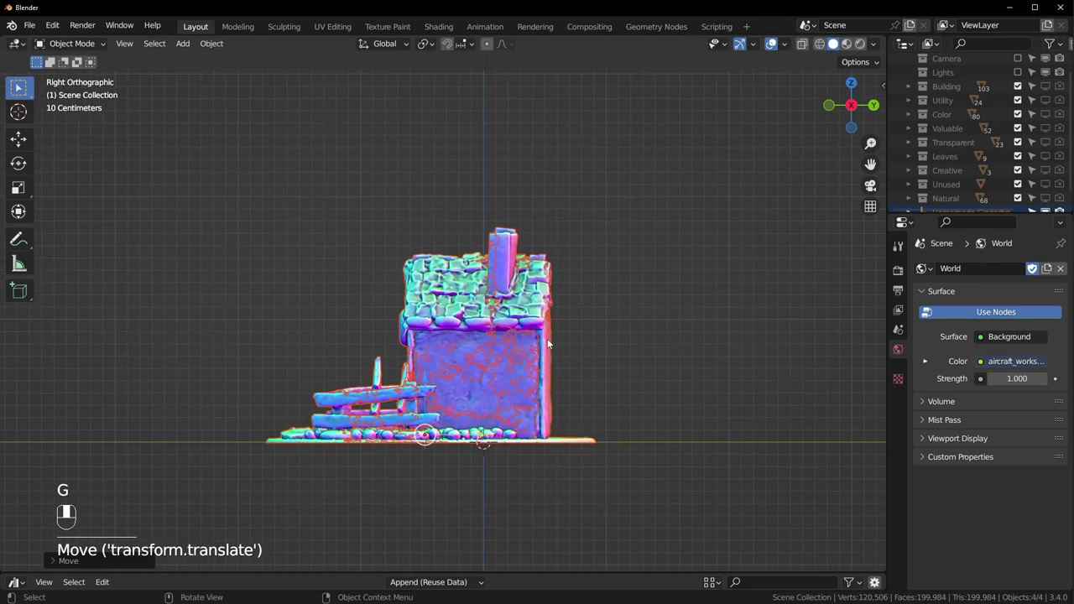
key("ctrl+a")
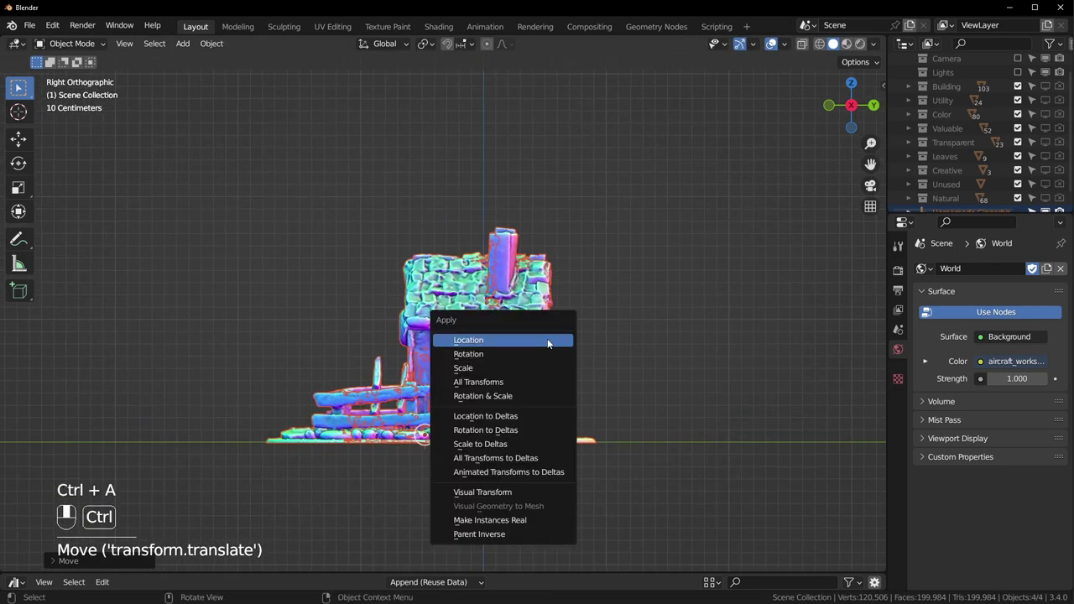
left_click(492, 386)
Make a house mesh the active object and join the three selected mesh parts, Object_2, Object_3 and Object_4, into one.
middle_click_drag(493, 385, 534, 368)
left_click(436, 288)
key("ctrl")
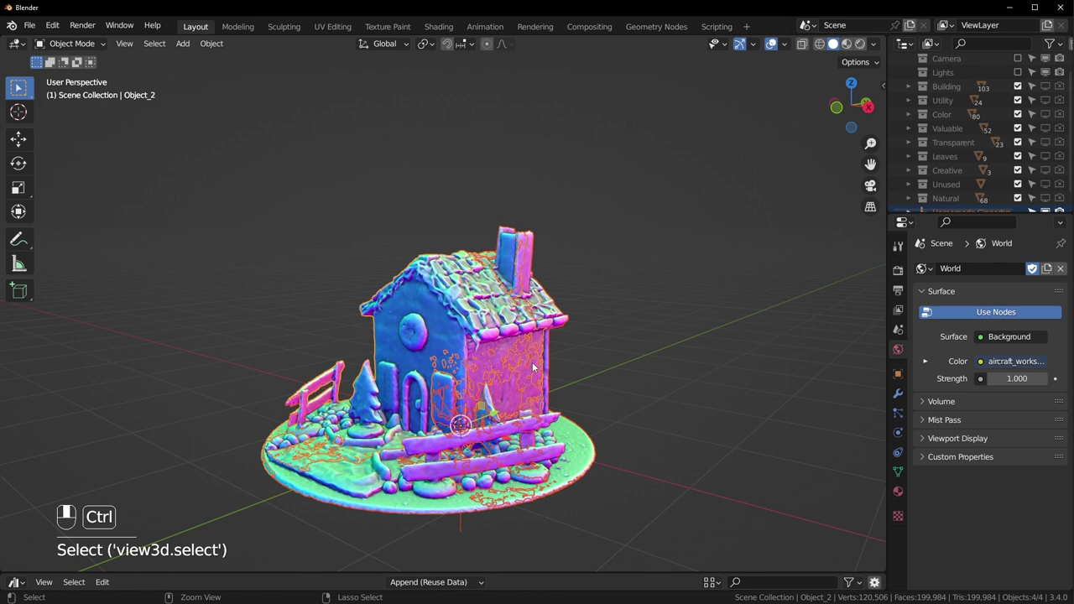
scroll(919, 188, "down", 1)
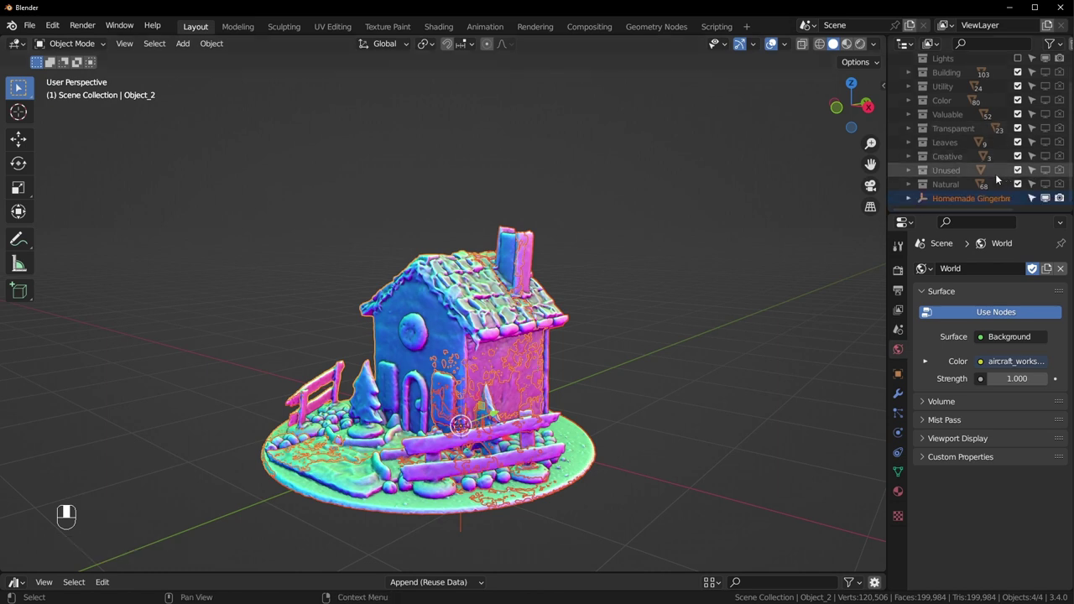
left_click(909, 198)
scroll(940, 193, "down", 3)
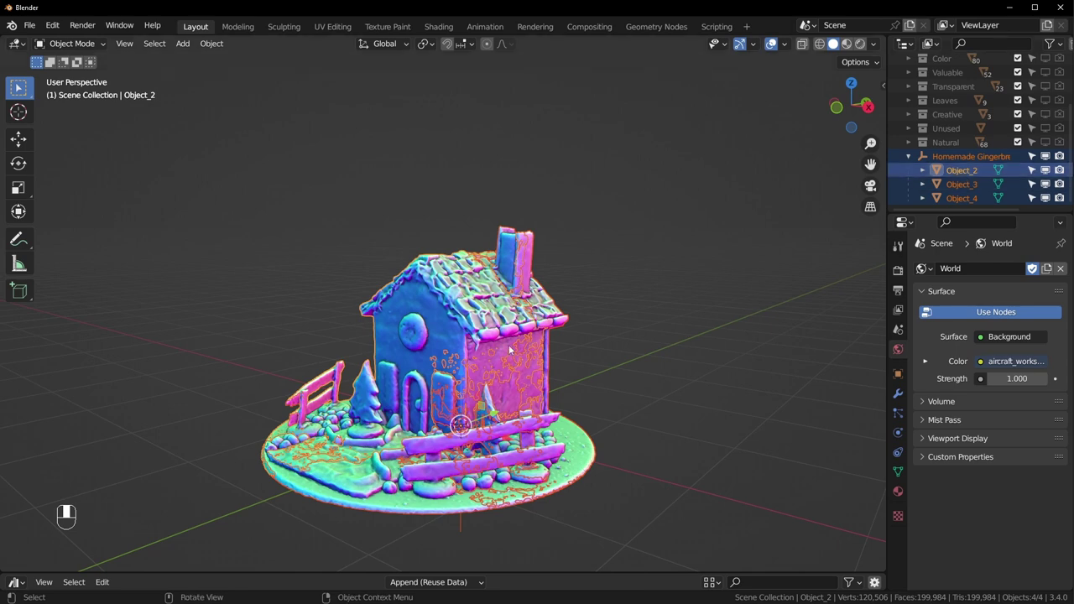
key("ctrl")
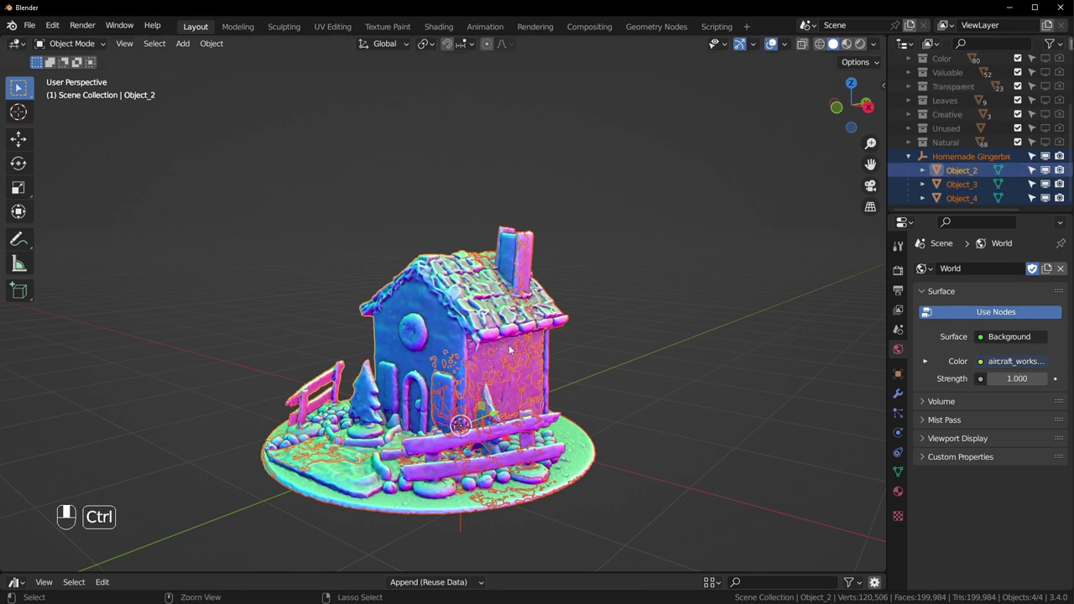
key("ctrl+j")
Delete the Homemade Gingerbread House Scan parent empty, keeping the joined mesh.
scroll(509, 344, "up", 3)
left_click(971, 184)
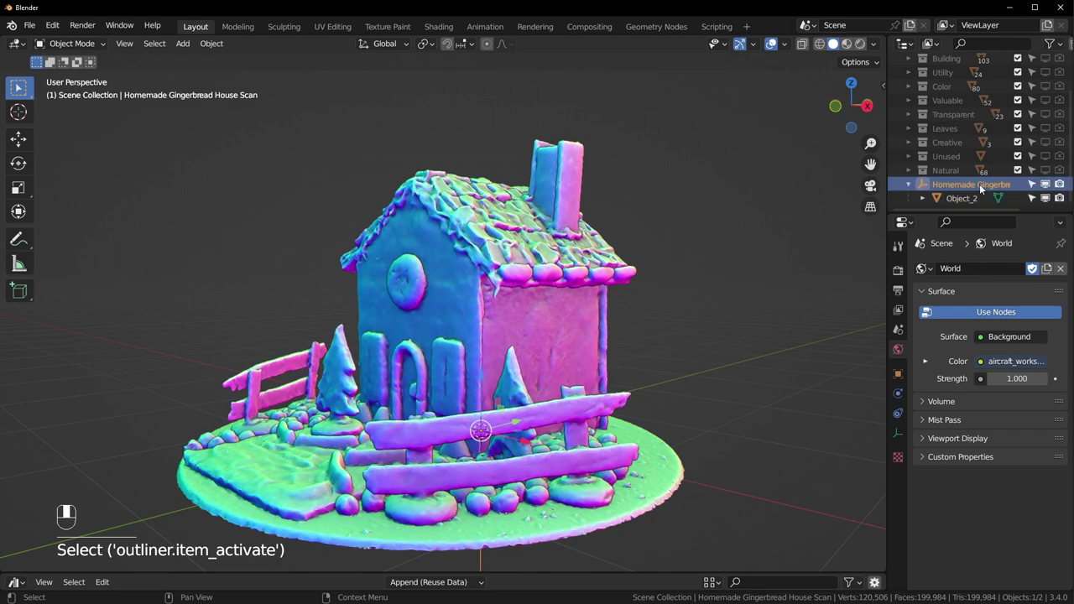
key("x")
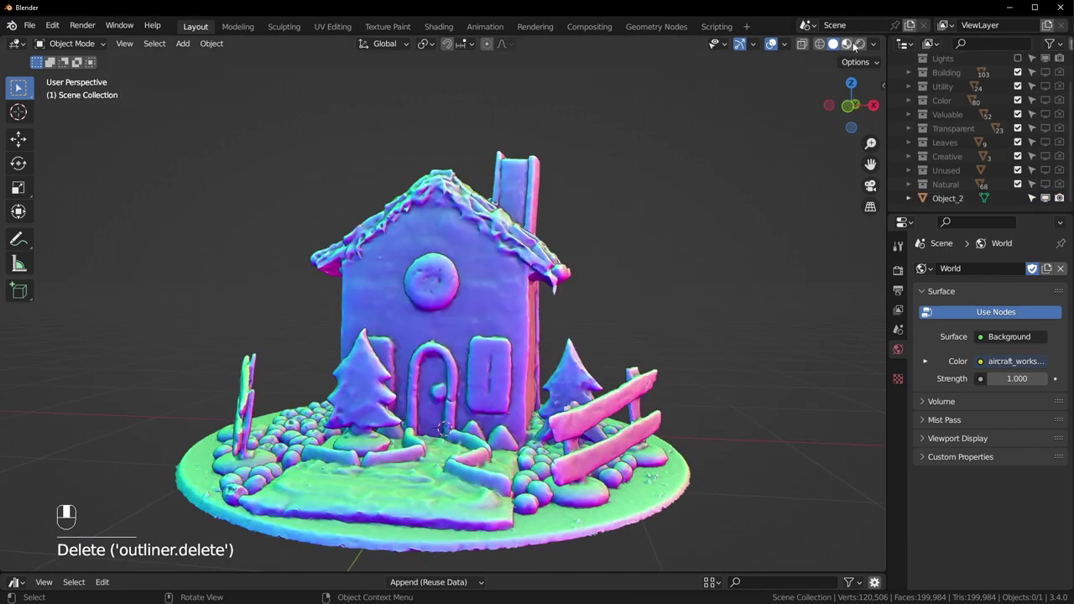
Switch the viewport to Material Preview shading and view the textured house from the front.
left_click(848, 44)
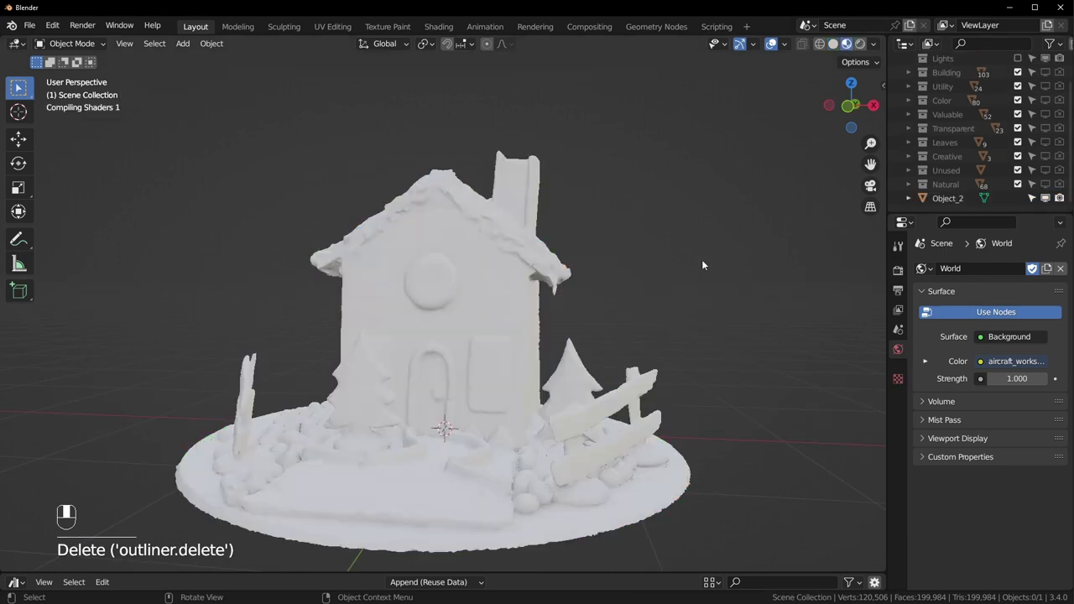
middle_click_drag(518, 347, 550, 369)
scroll(485, 354, "down", 2)
scroll(518, 369, "up", 2)
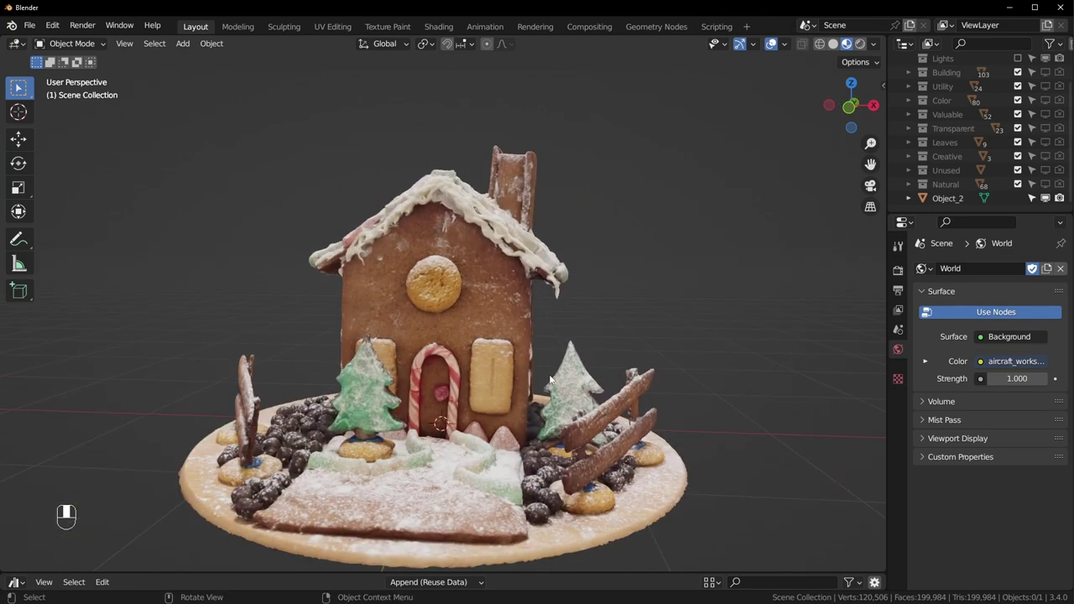
scroll(551, 369, "down", 1)
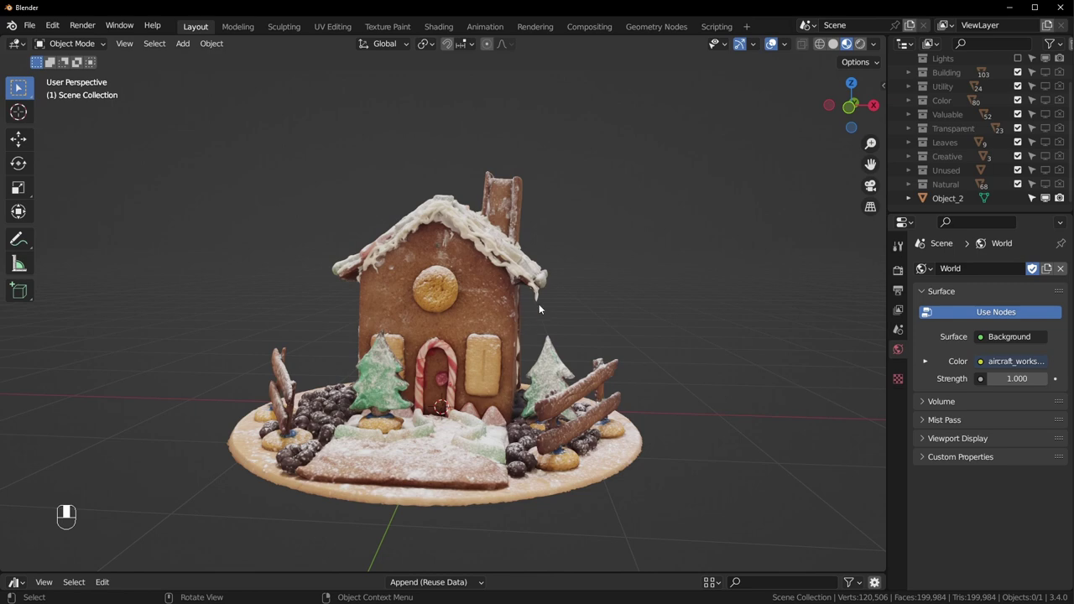
Add a Geometry Nodes modifier to the house mesh and assign the _BlockBlender node group to it.
left_click(483, 249)
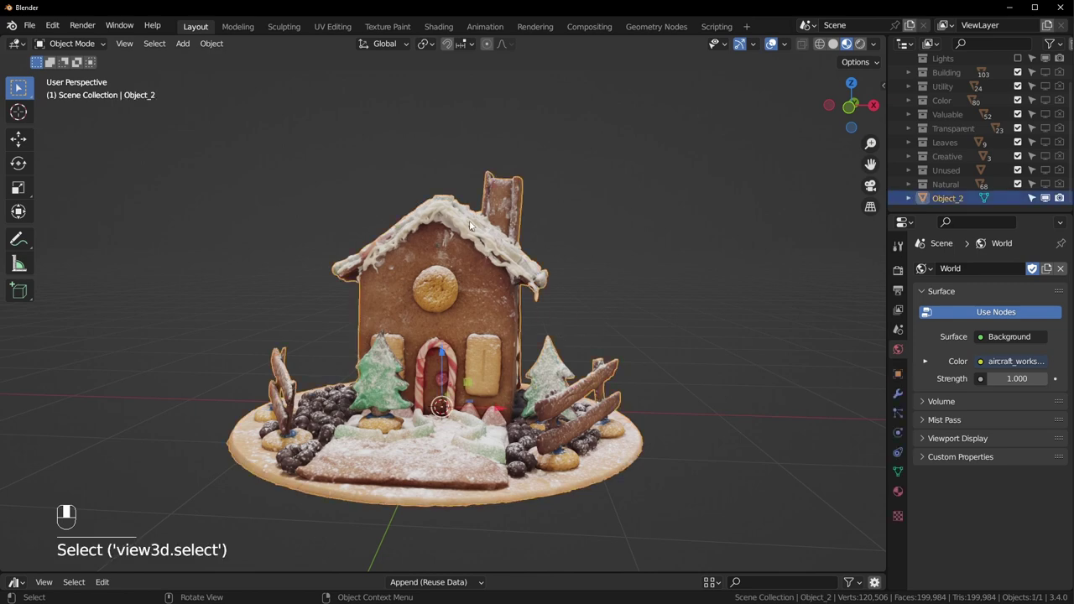
left_click(898, 394)
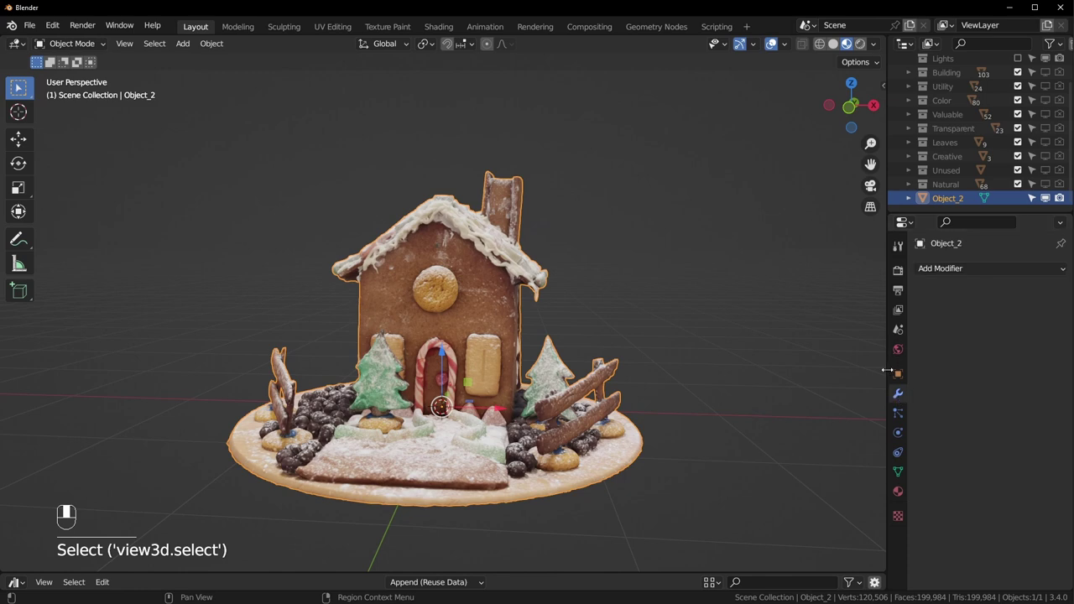
left_click_drag(887, 370, 832, 370)
left_click(890, 269)
left_click(760, 398)
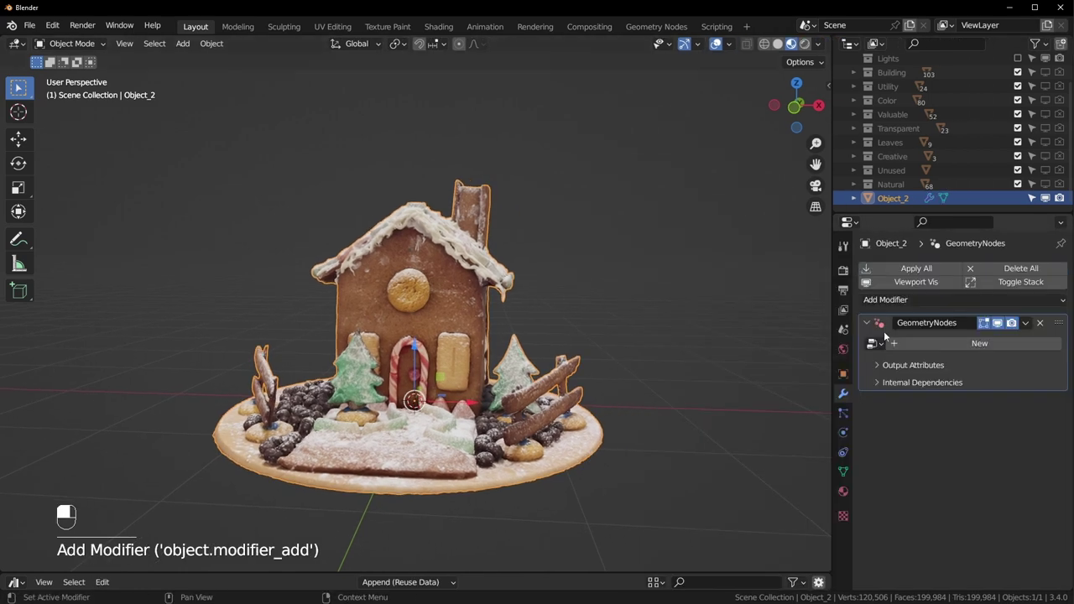
left_click(874, 343)
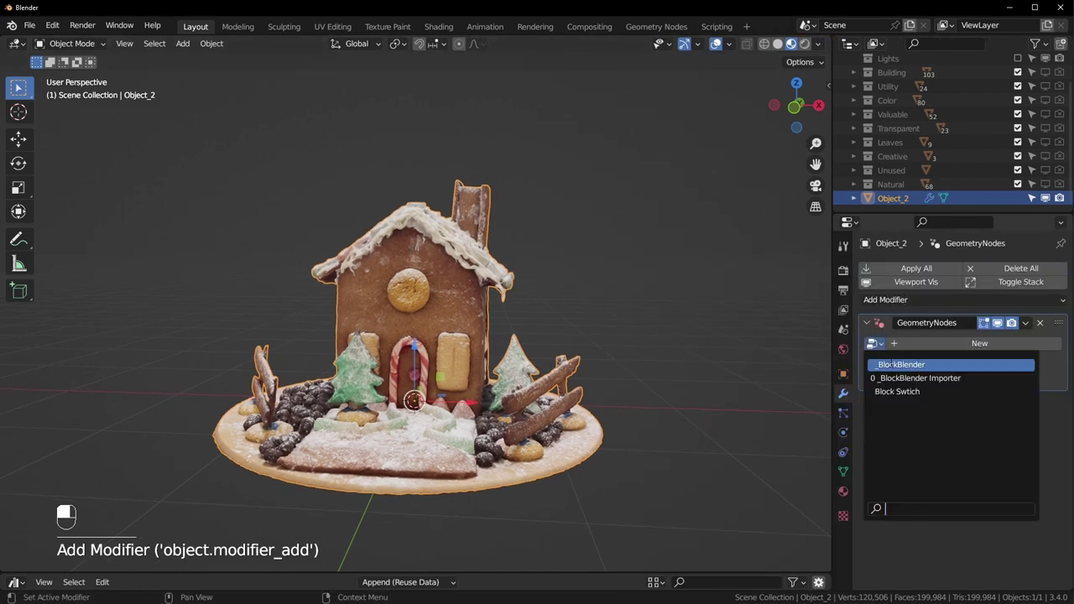
left_click(897, 366)
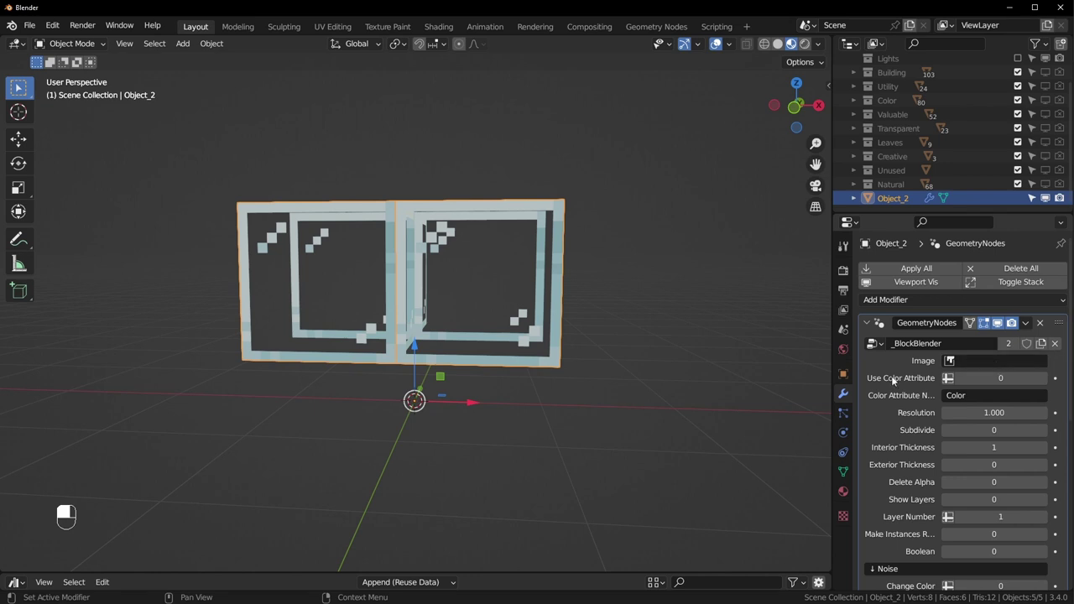
Examine the house material's Base Color inputs and shader nodes to identify the image texture it uses.
left_click(844, 492)
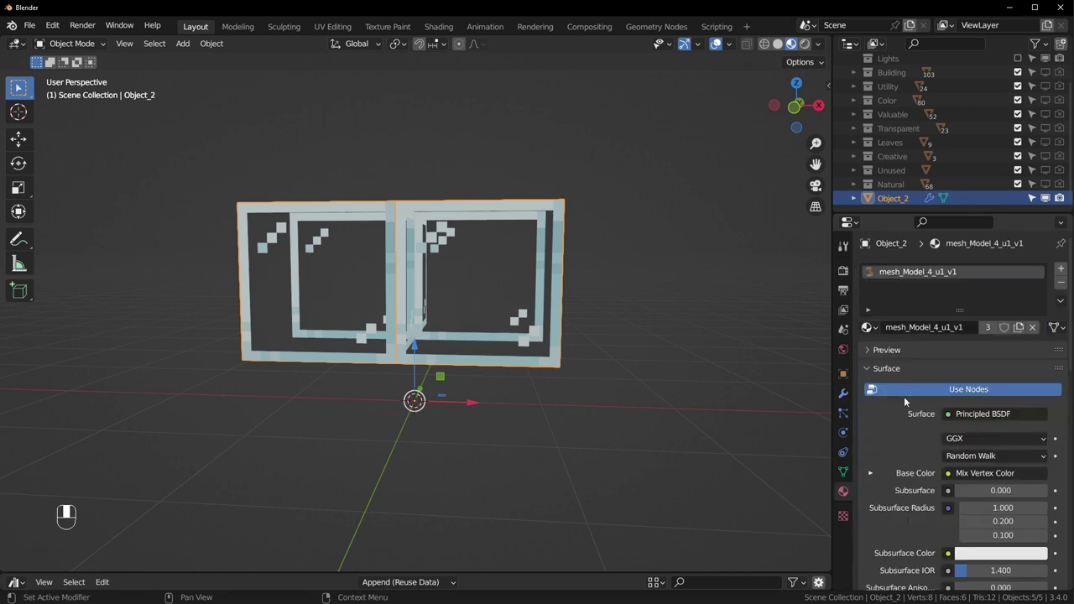
left_click(871, 474)
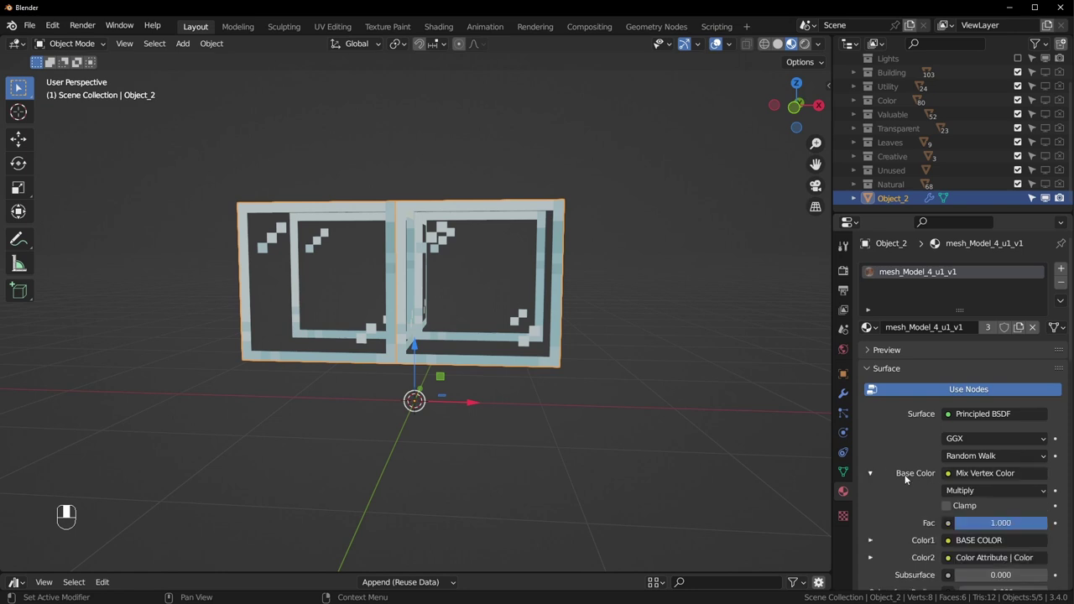
scroll(879, 475, "down", 3)
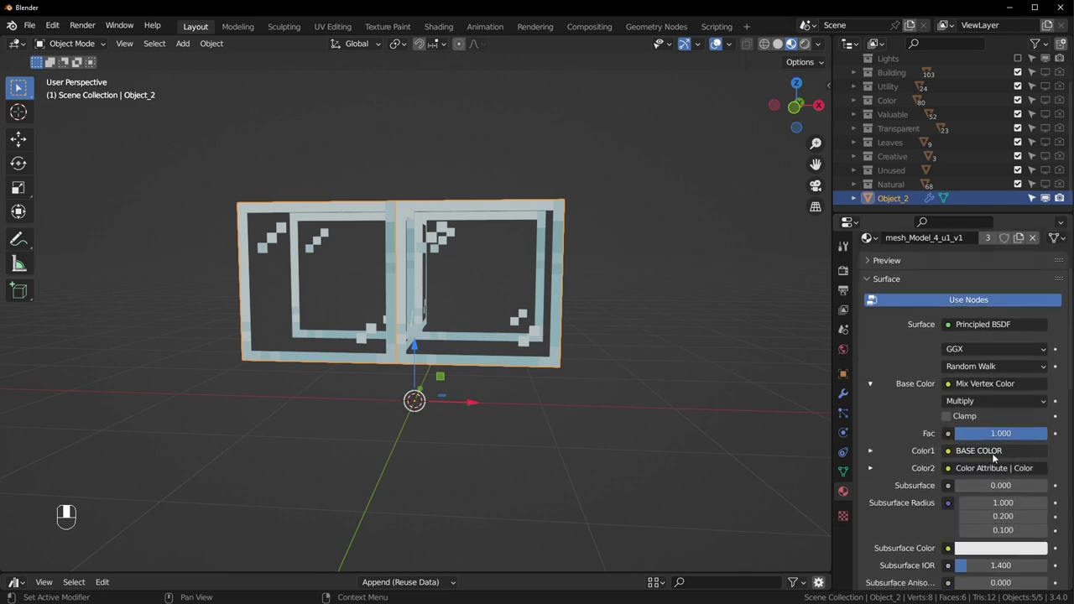
left_click(869, 453)
scroll(931, 441, "down", 2)
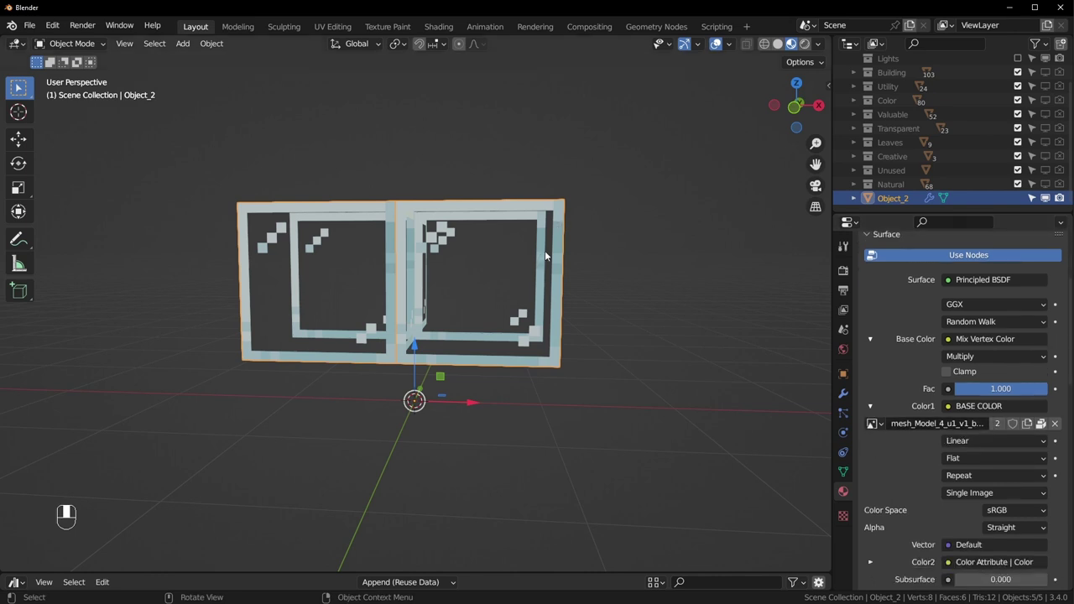
left_click(445, 26)
middle_click_drag(220, 410, 500, 483)
middle_click_drag(345, 448, 226, 424)
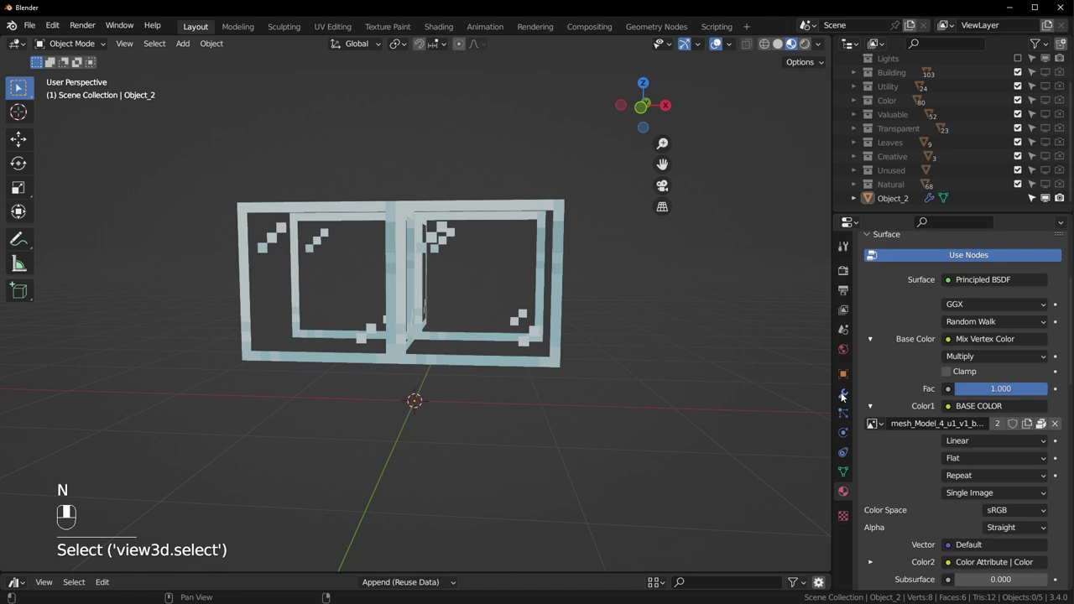
Set the BlockBlender modifier's Image to mesh_Model_4_u1_v1_baseColor.png.
key("n")
left_click(843, 396)
scroll(974, 302, "up", 5)
left_click(949, 360)
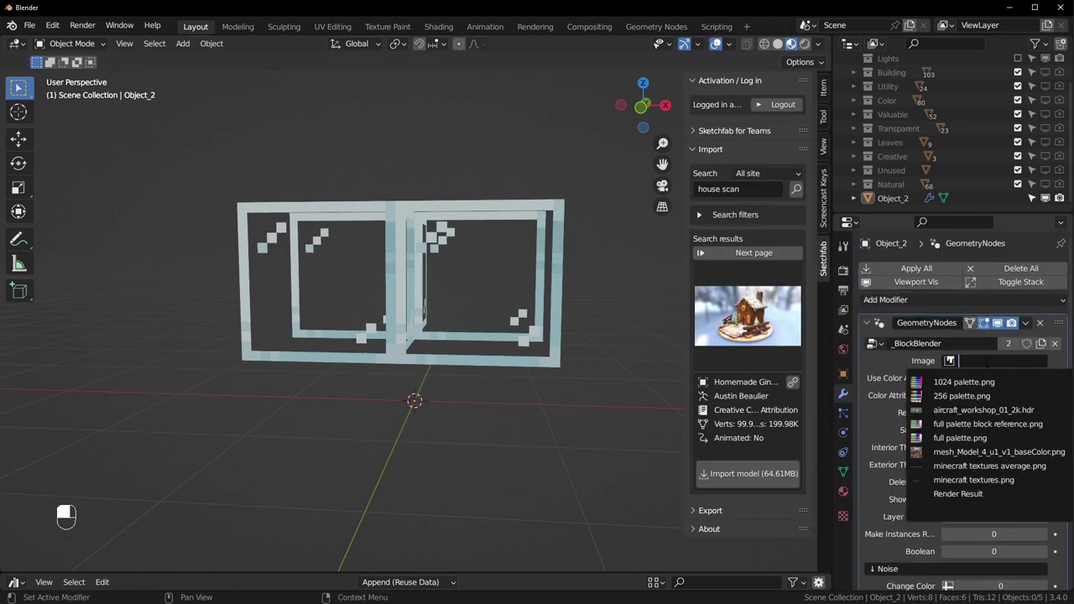
type("mesh")
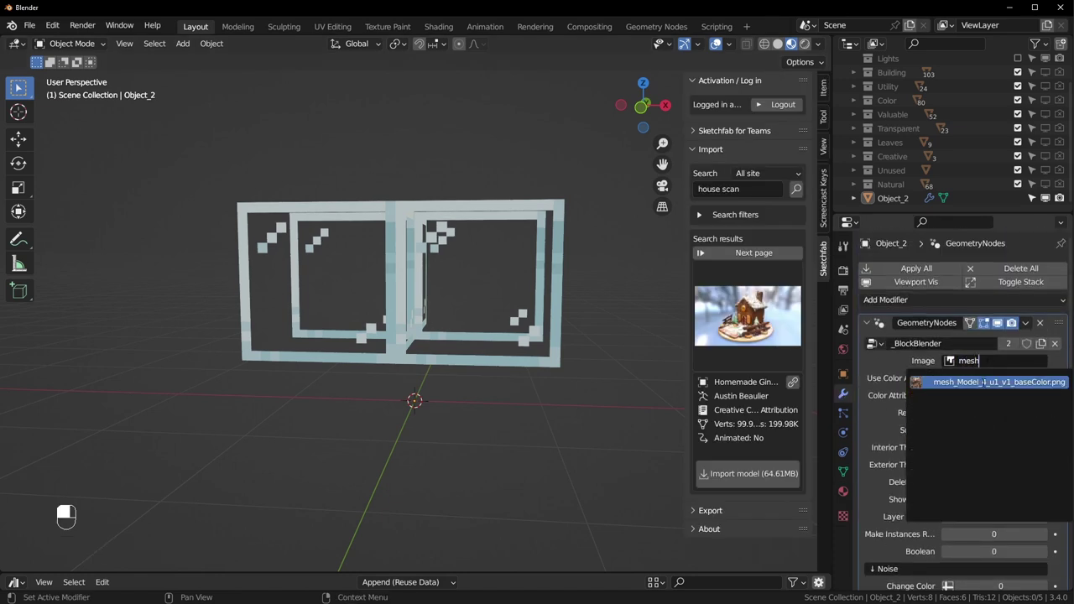
left_click(984, 383)
key("n")
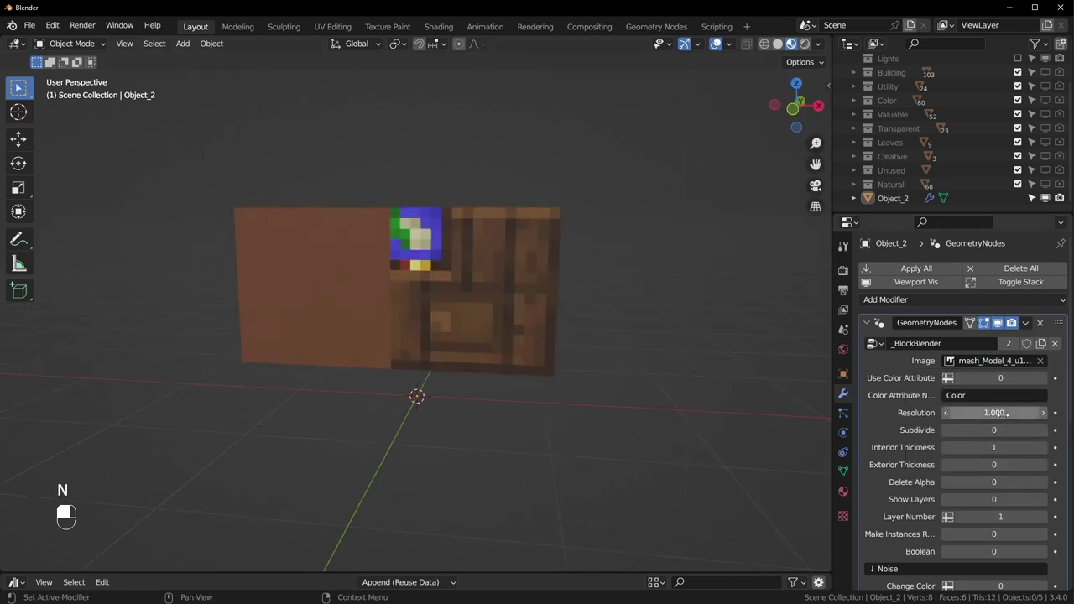
Try BlockBlender Resolution values of 0.2, 0.1 and 0.05 on the house.
middle_click_drag(542, 312, 460, 309)
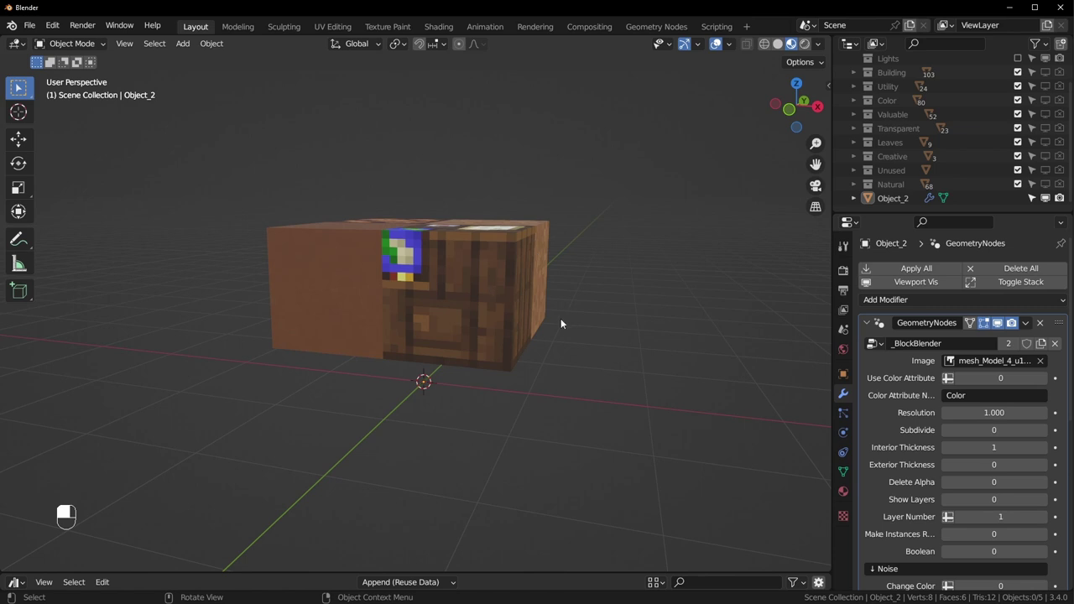
left_click(994, 413)
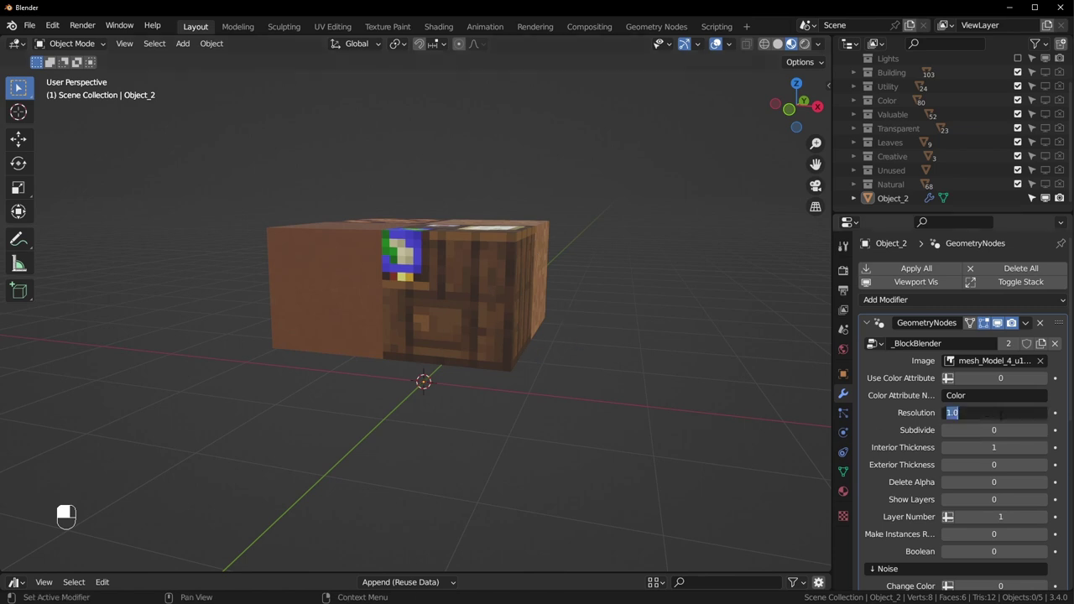
type(".2")
key("Return")
left_click(993, 413)
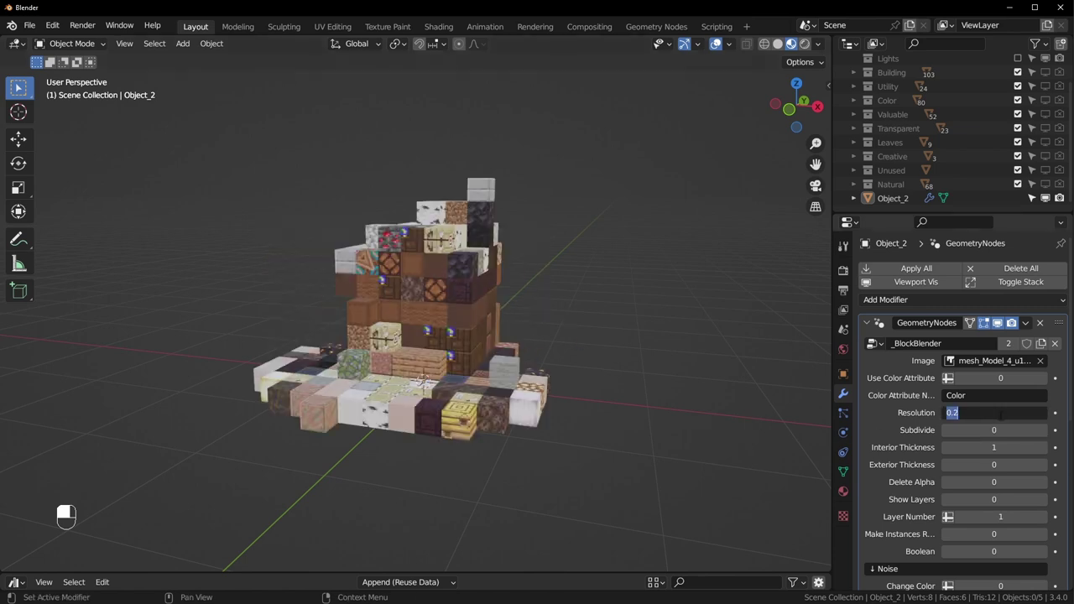
type(".1")
key("Return")
left_click(994, 413)
type(".05")
key("Return")
middle_click_drag(603, 409, 624, 382)
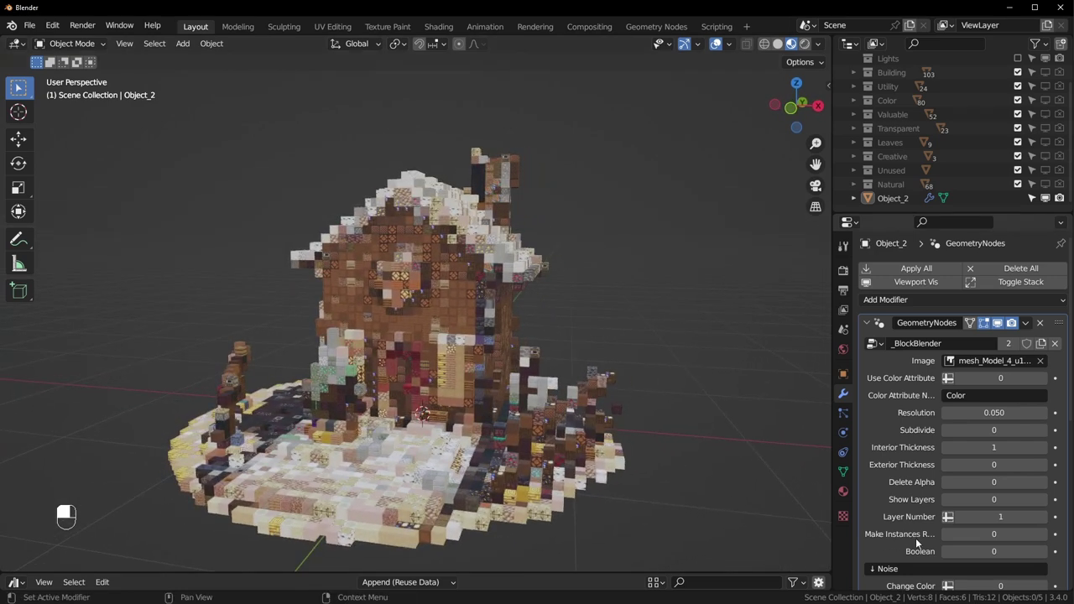
Set the BlockBlender modifier's Make Instances Real value to 1.
left_click(1022, 539)
middle_click_drag(705, 403, 608, 406)
middle_click_drag(690, 413, 676, 406)
scroll(675, 405, "down", 1)
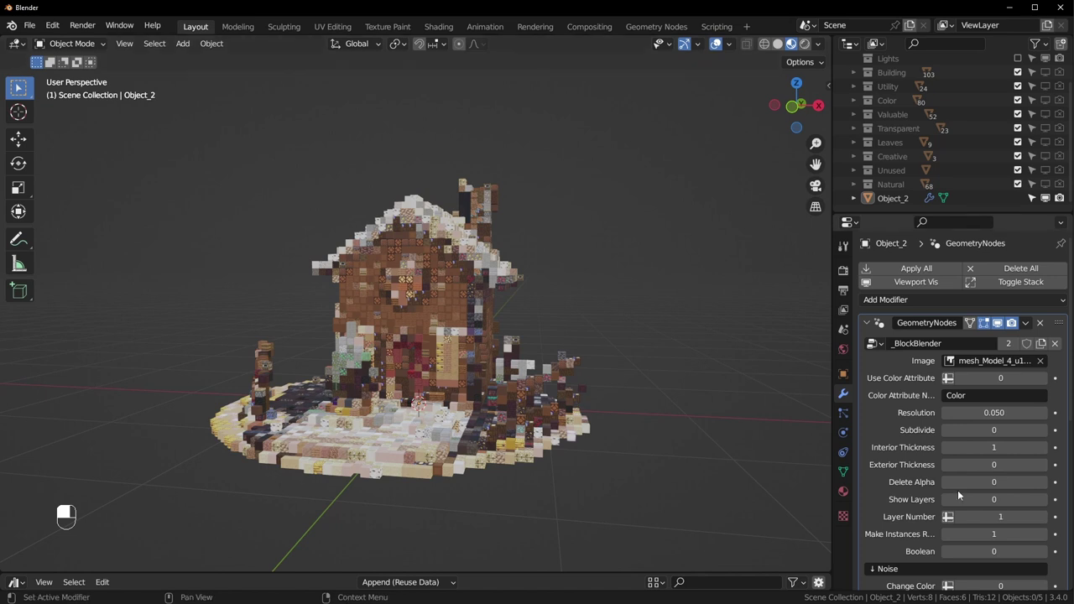
Set the BlockBlender modifier's Resolution to 1 for full-size blocks.
left_click(997, 413)
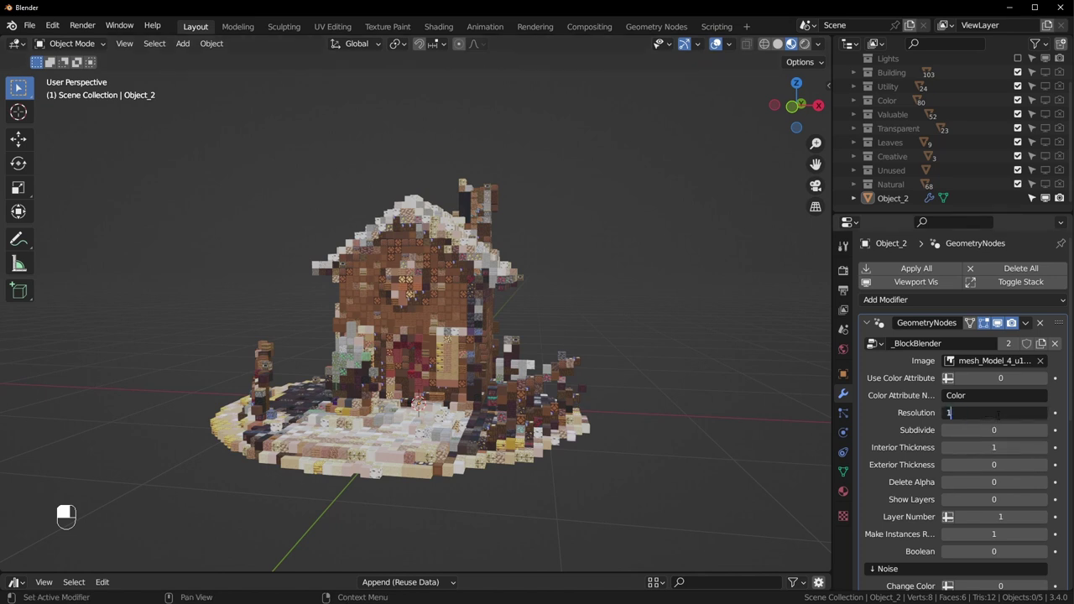
type("1")
key("Return")
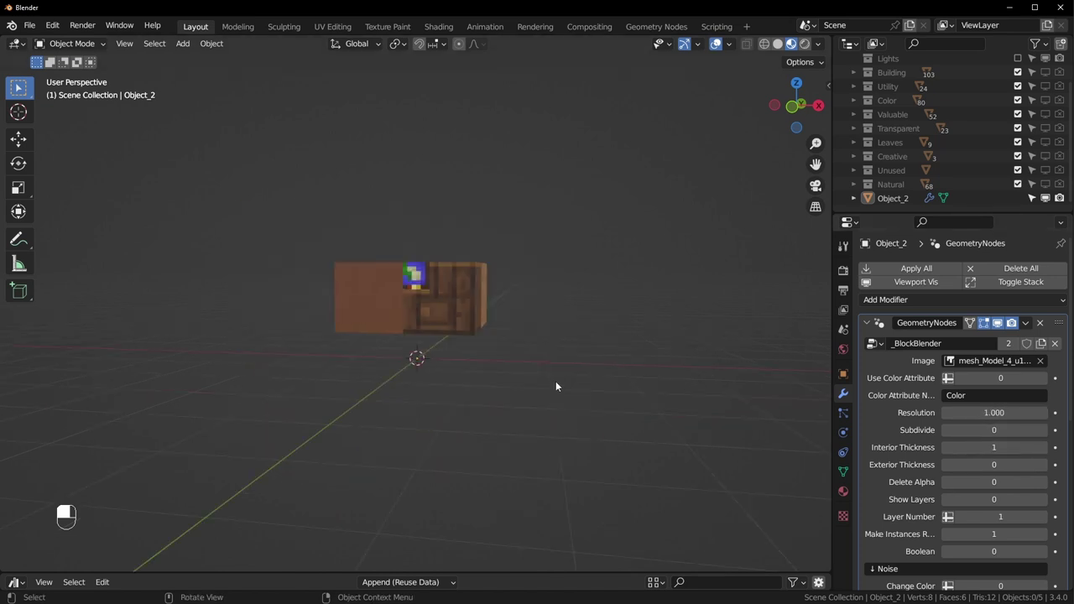
Scale up the whole house mesh in Edit Mode so the full-size blocks form a detailed house, and return to Object Mode.
key("Tab")
key("s")
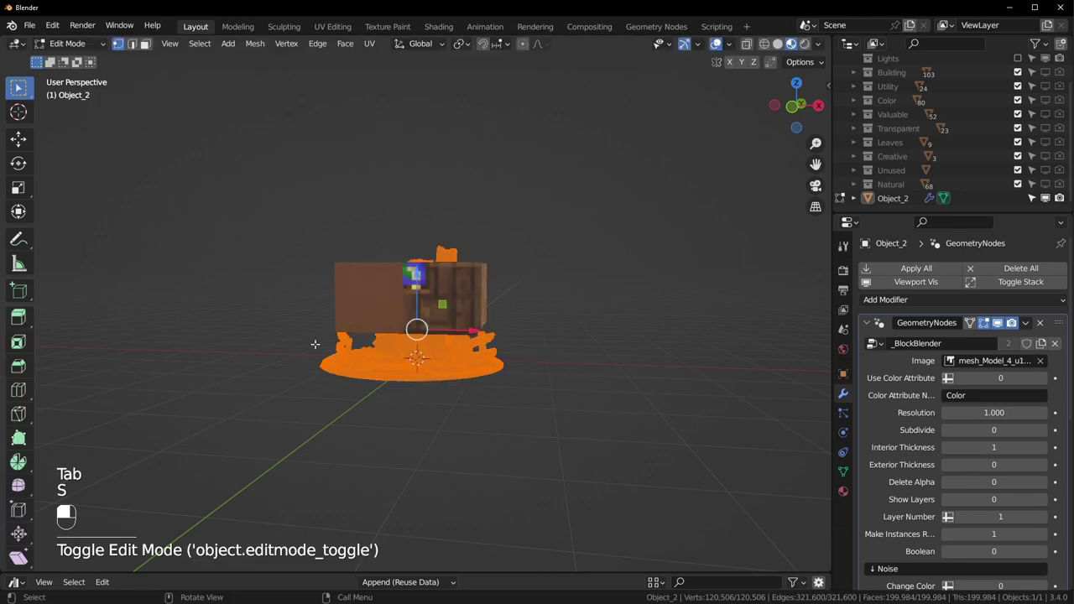
key("s")
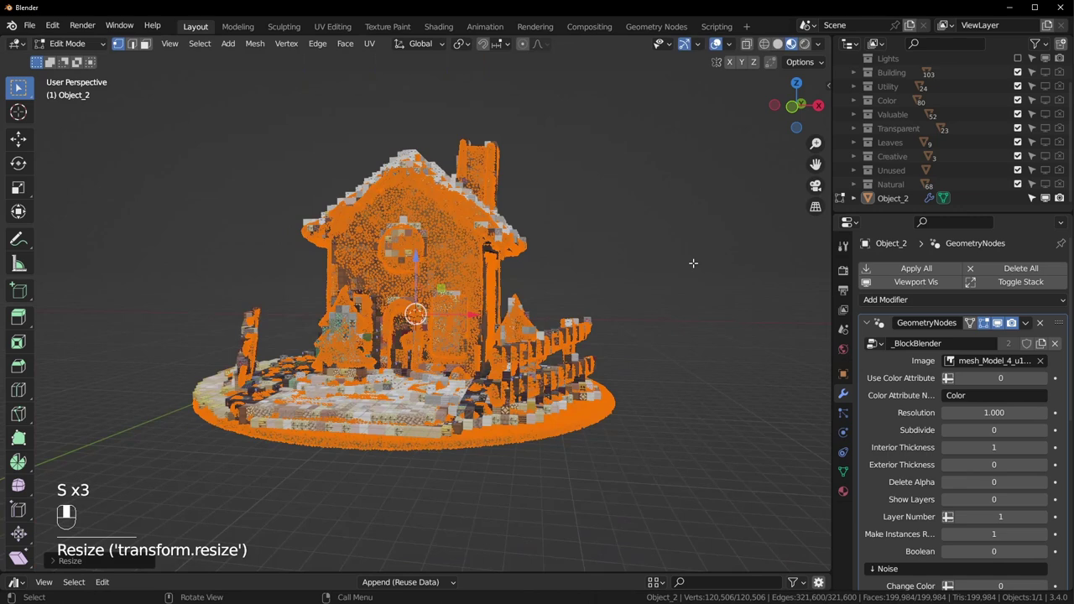
key("Tab")
Examine the block house up close from several angles using Walk Navigation around its front wall, yard and fences.
middle_click_drag(693, 262, 587, 246)
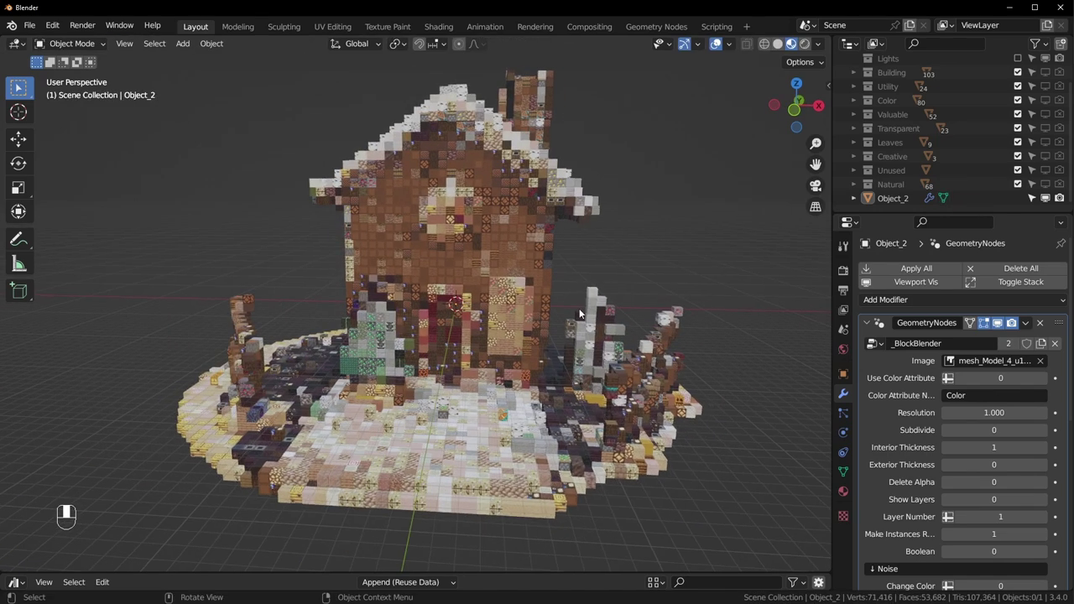
middle_click_drag(483, 366, 600, 258)
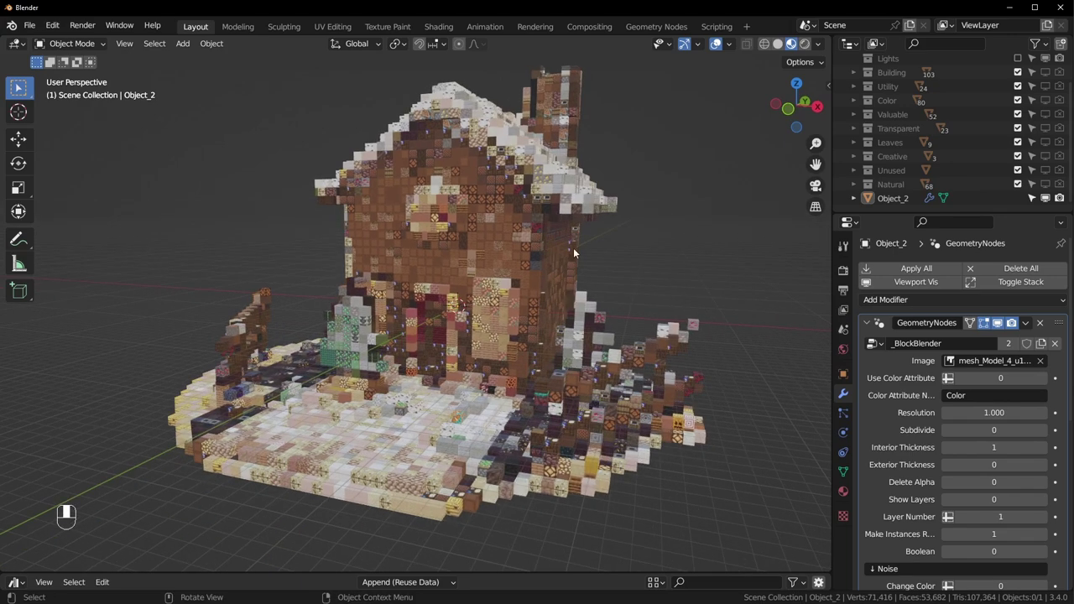
scroll(573, 320, "up", 3)
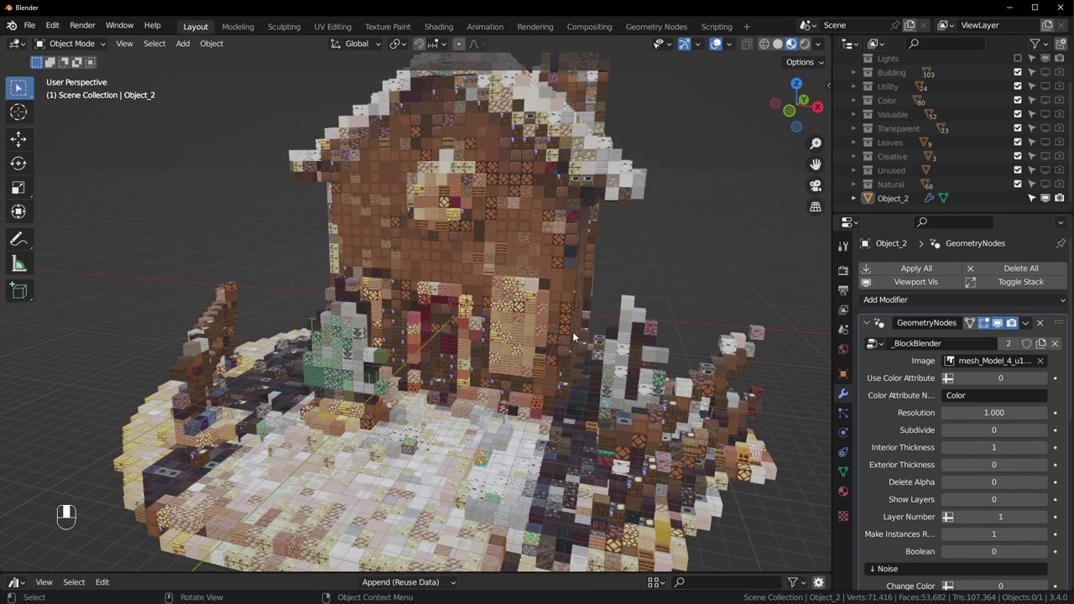
key("F3")
type("walk")
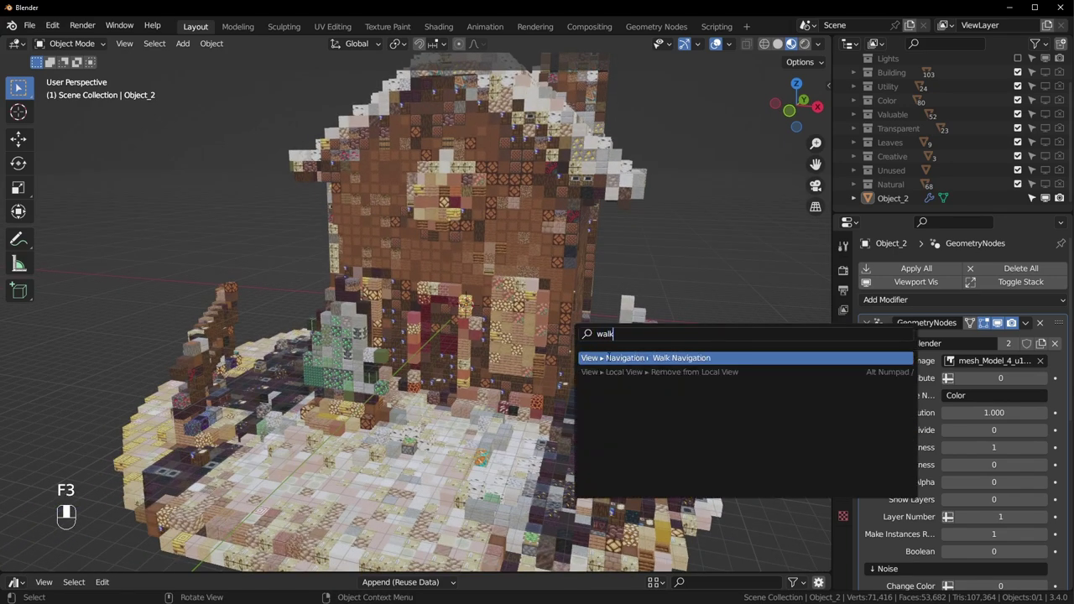
key("Return")
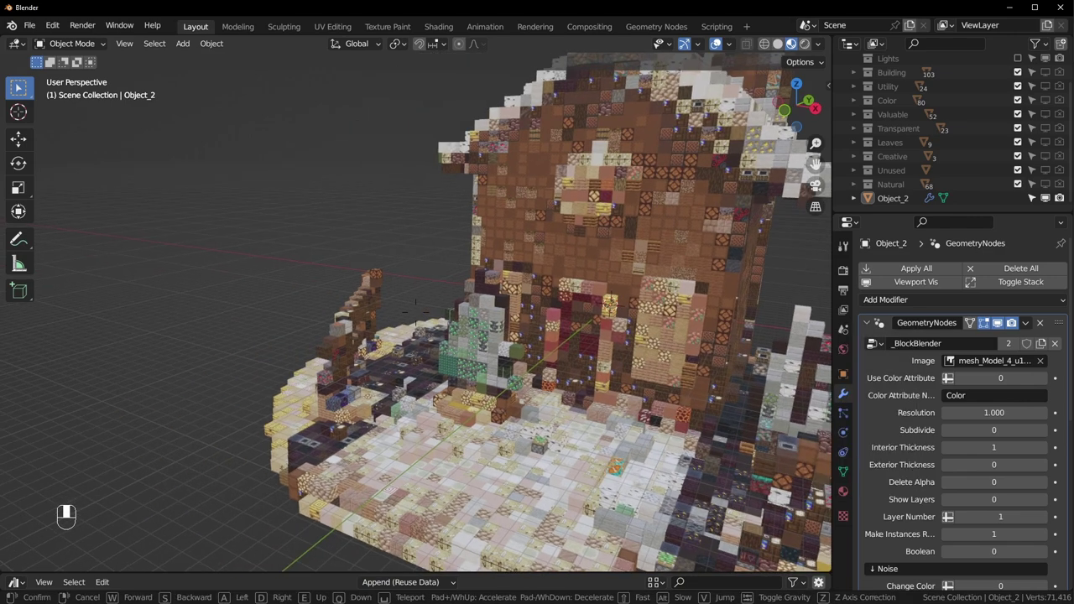
key("w")
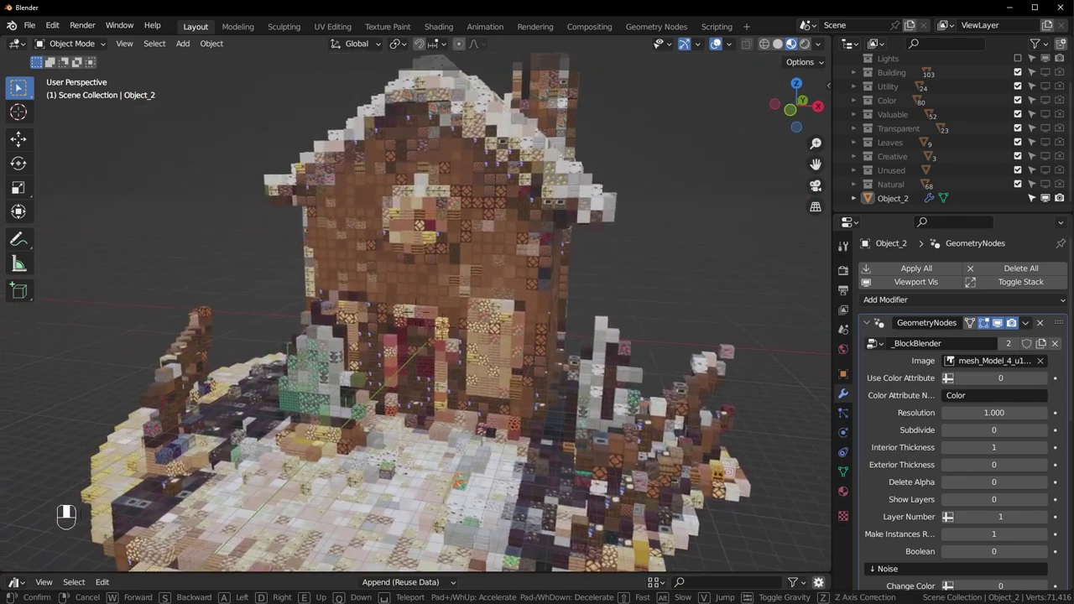
key("w")
key("w")
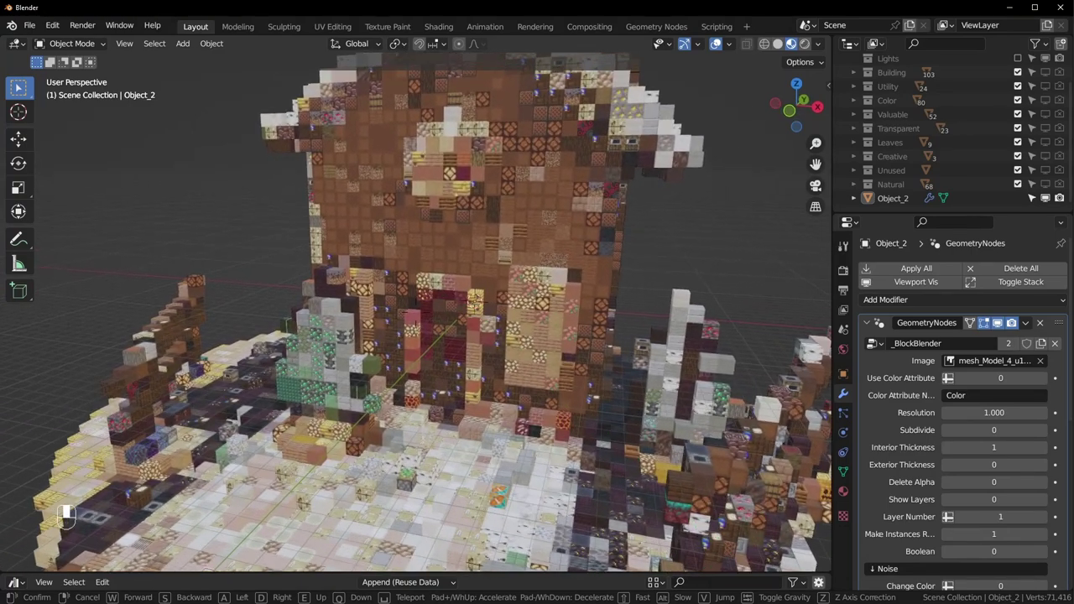
key("w")
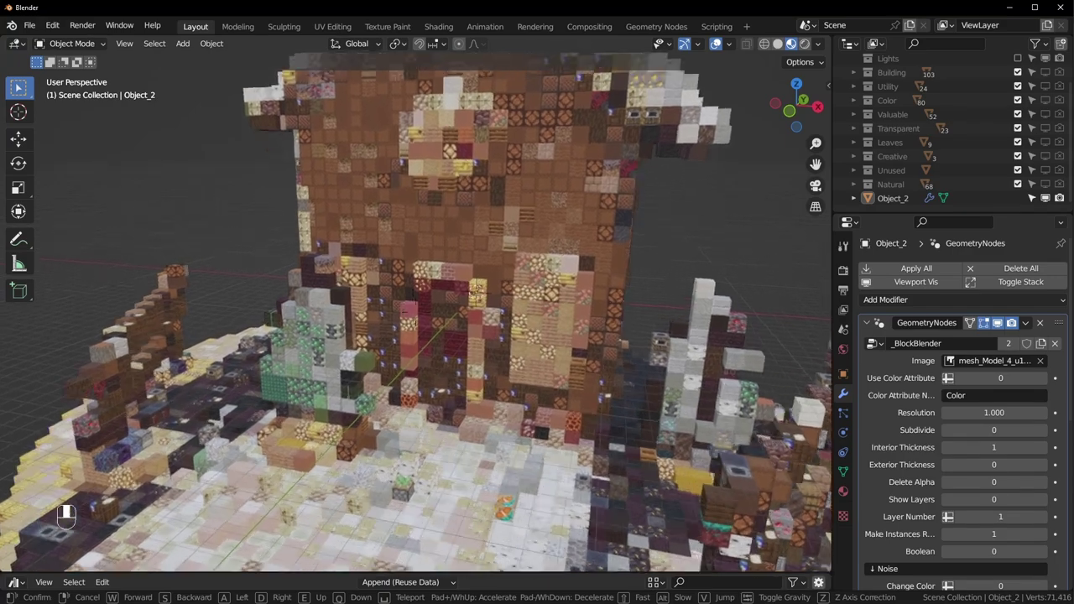
key("w")
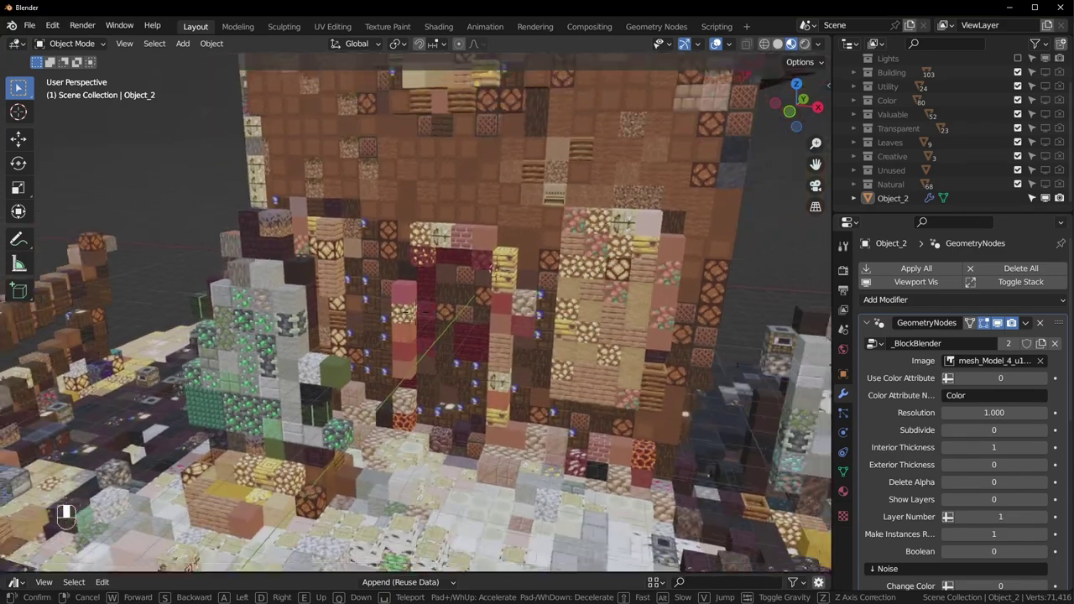
key("w")
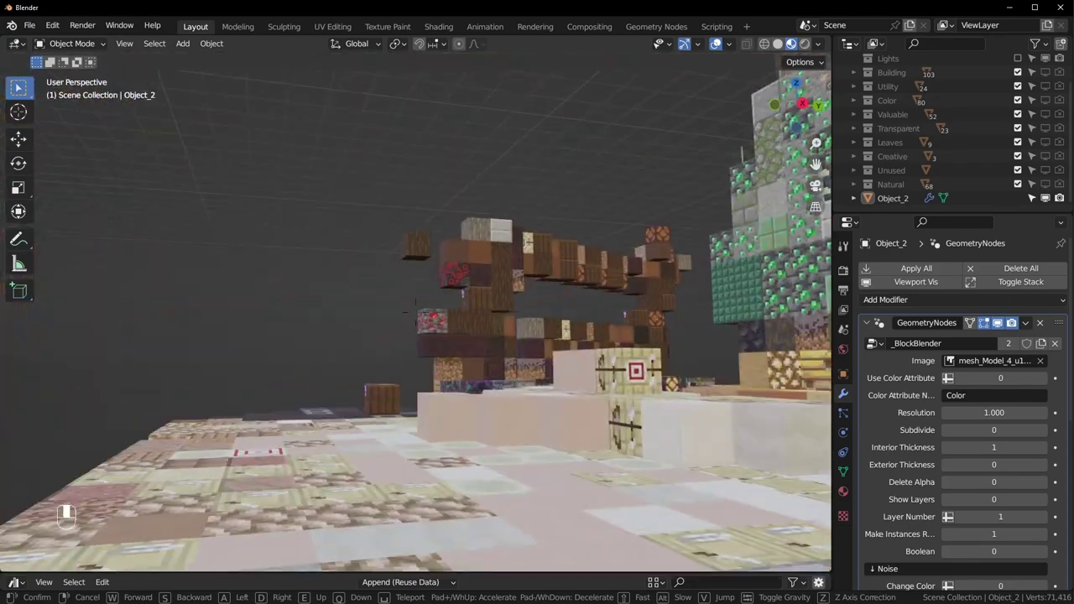
key("w")
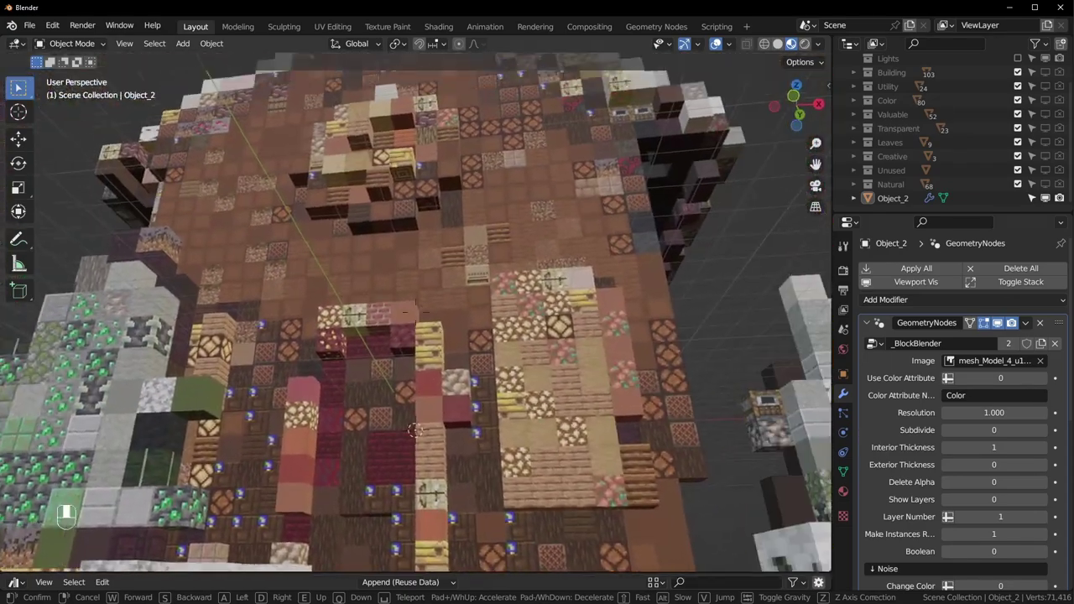
key("w")
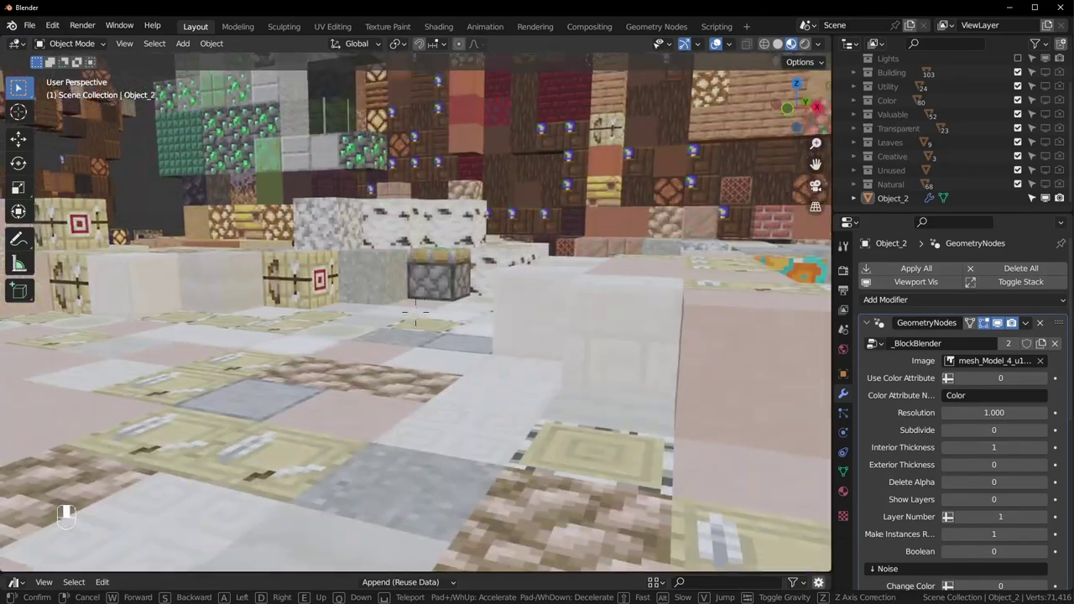
key("w")
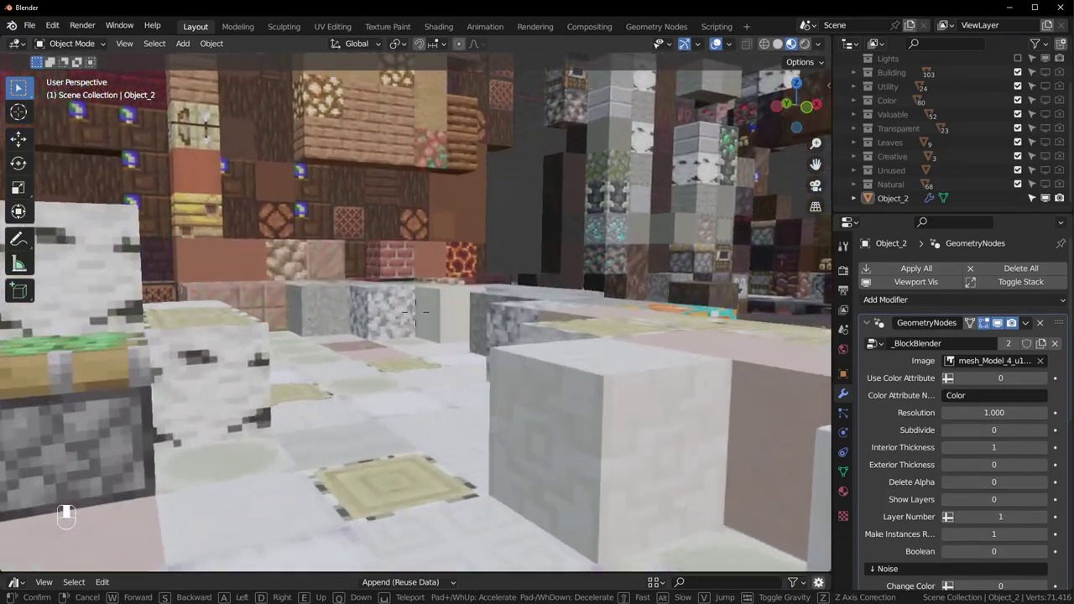
key("w")
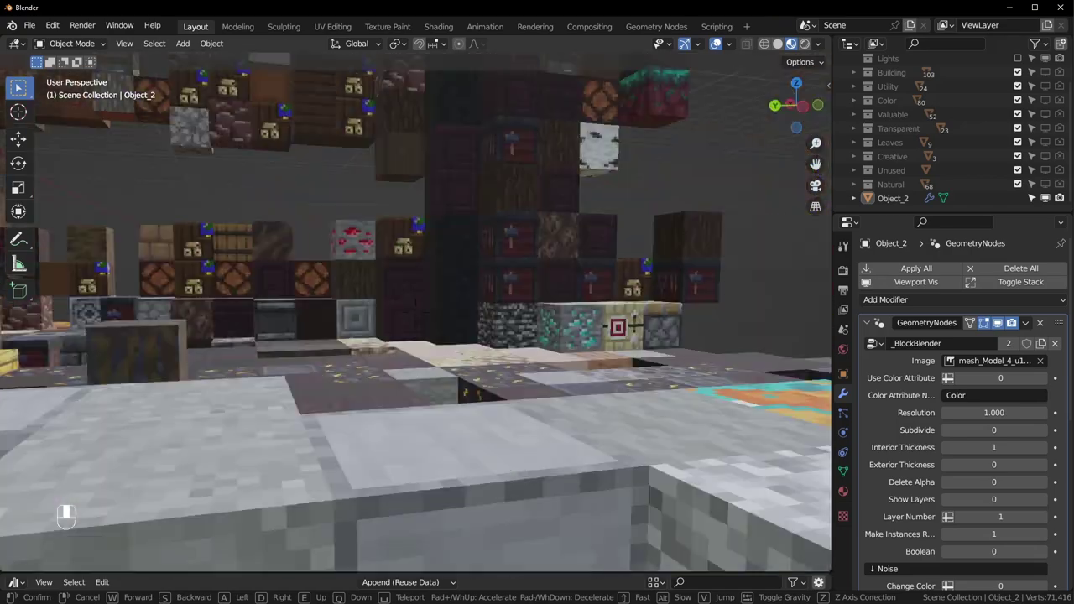
key("w")
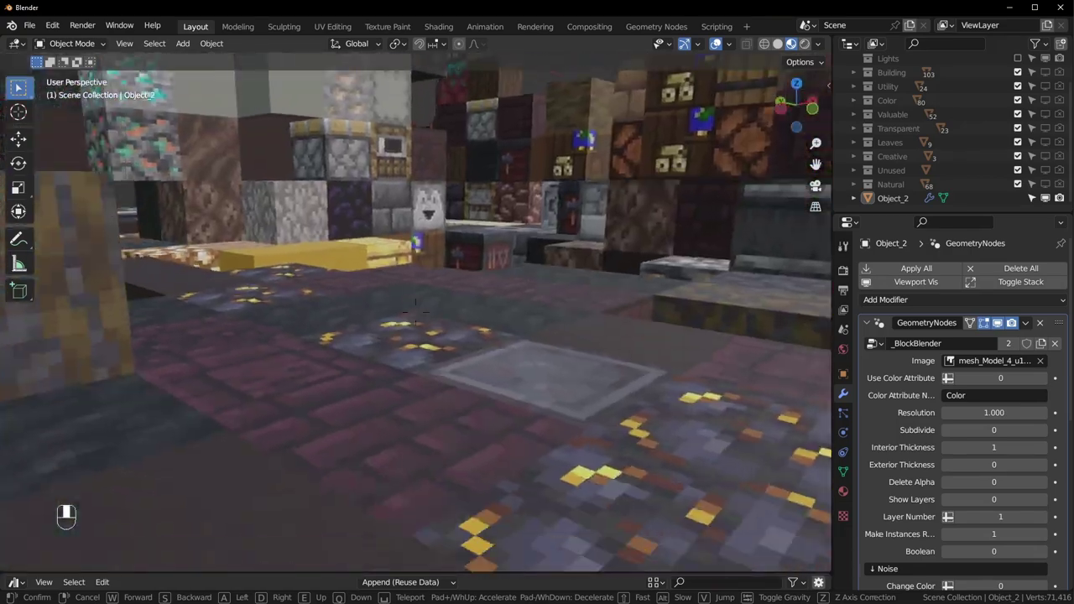
key("w")
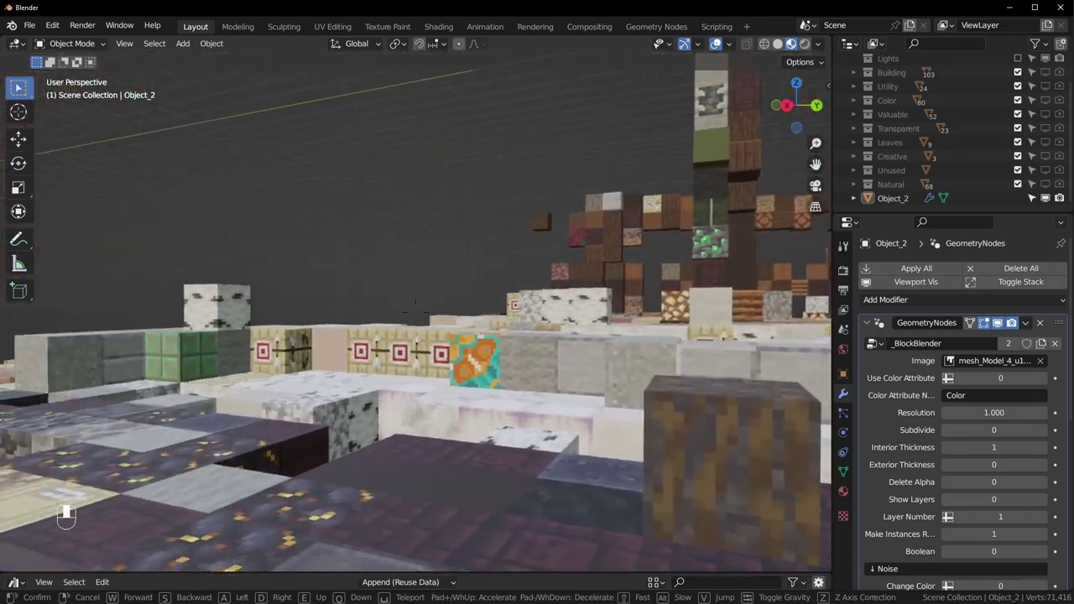
key("w")
key("w")
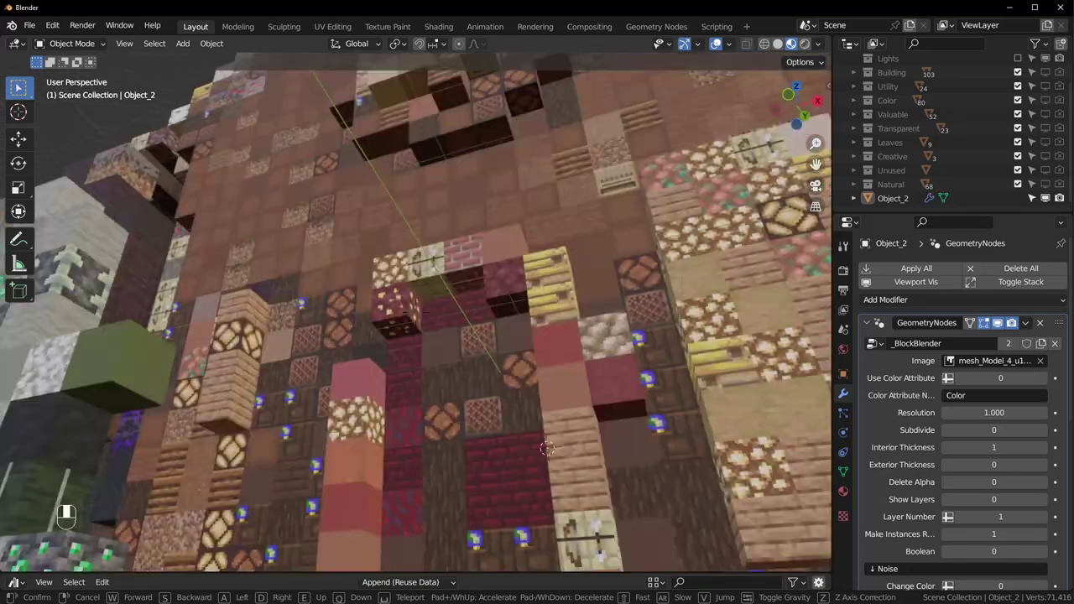
key("Escape")
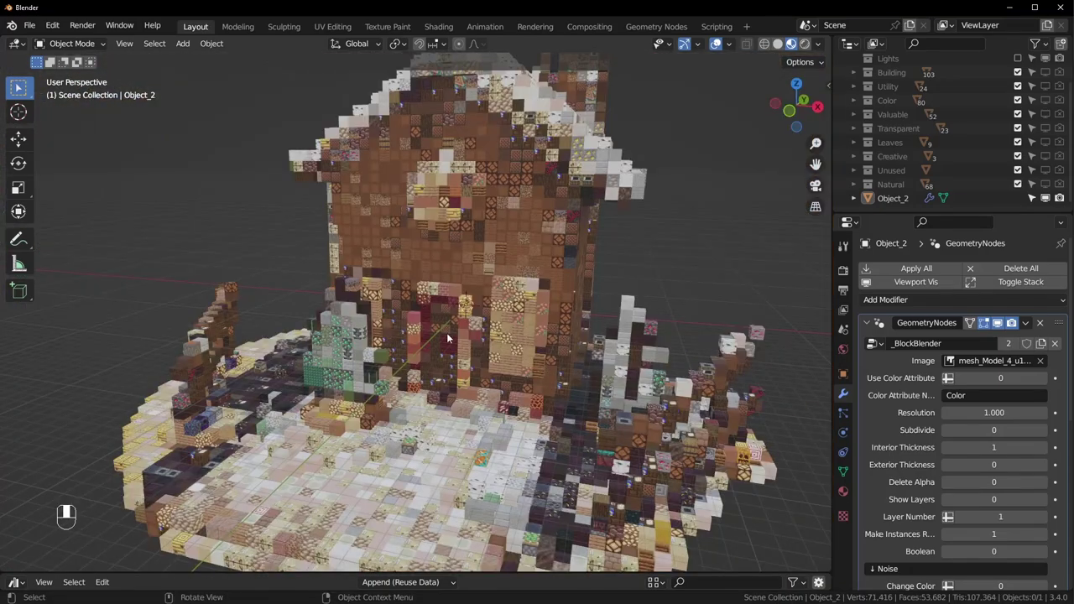
Try excluding the Utility and Creative blocks from the house by setting both to 0 in BlockBlender's Block Selection.
scroll(428, 302, "down", 4)
scroll(504, 353, "up", 2)
middle_click_drag(460, 355, 498, 350)
scroll(499, 351, "up", 3)
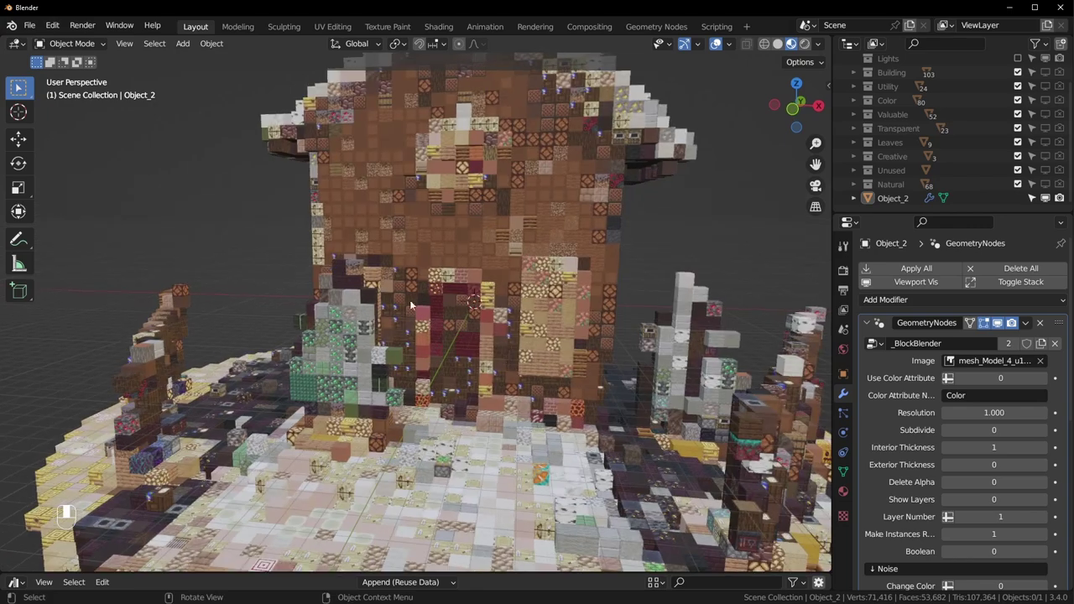
middle_click_drag(573, 327, 484, 265)
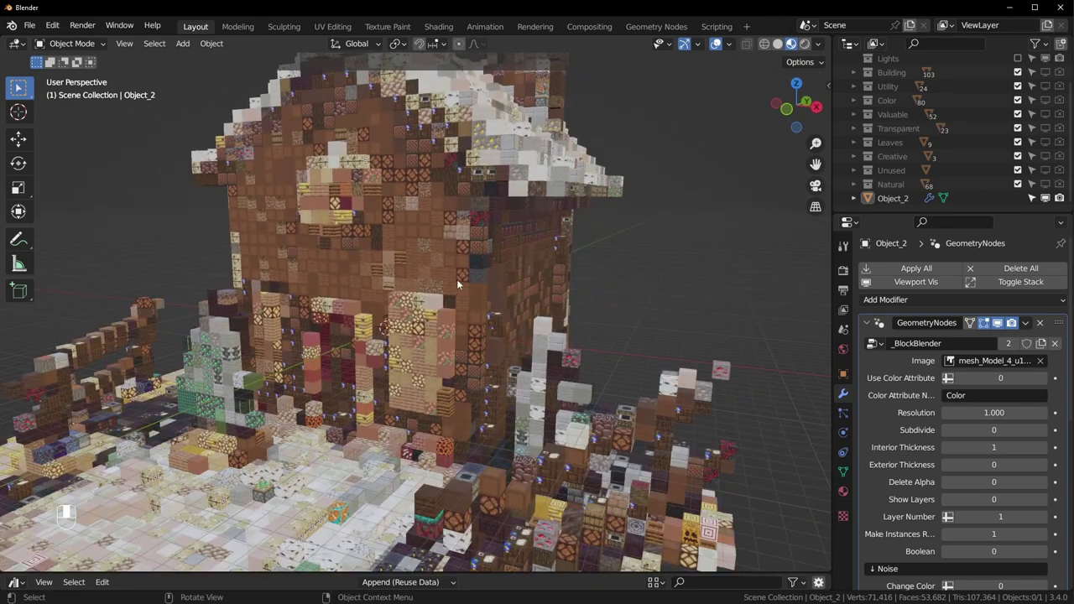
scroll(478, 277, "up", 3)
scroll(906, 432, "down", 8)
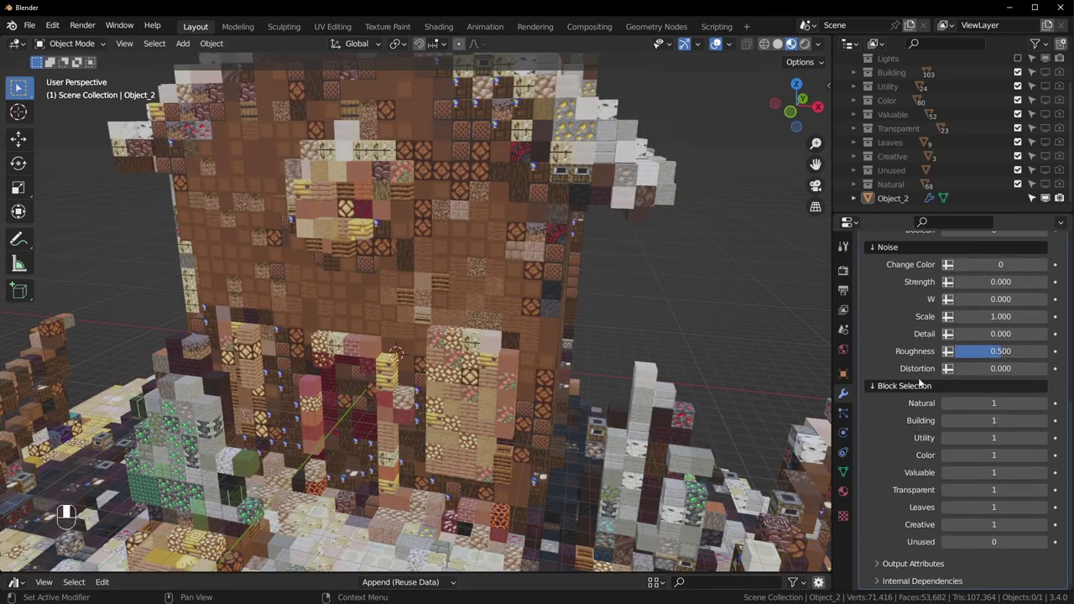
scroll(576, 392, "down", 4)
middle_click_drag(576, 393, 574, 361)
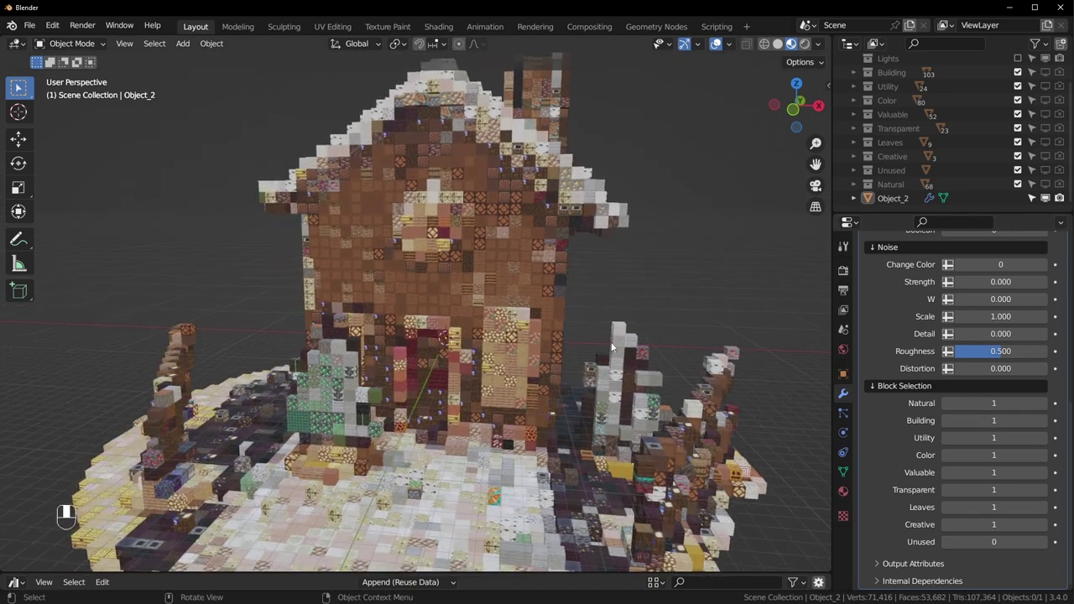
left_click(949, 439)
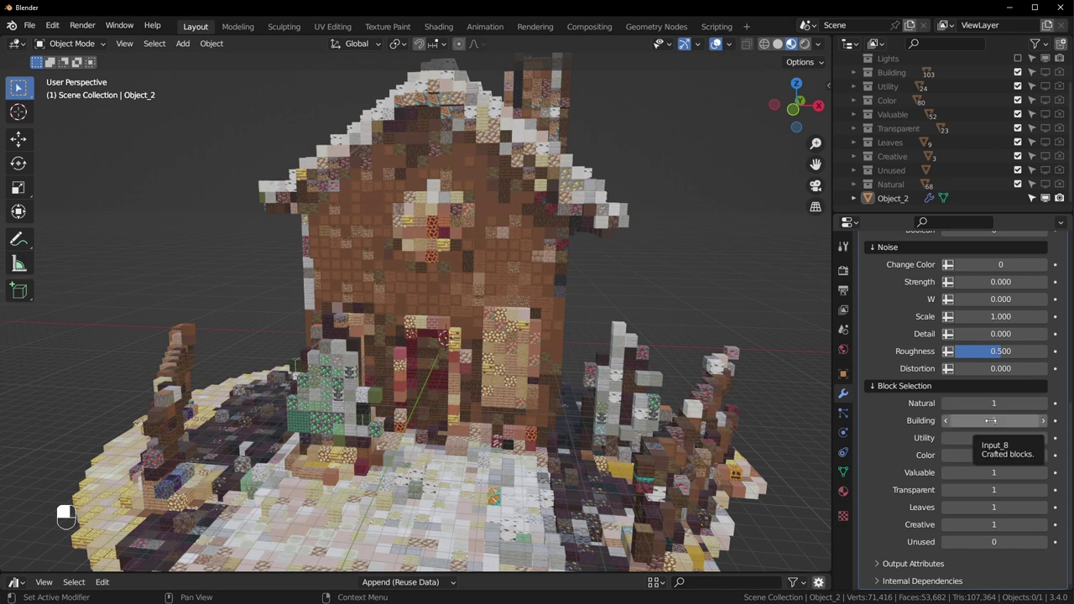
scroll(629, 374, "up", 5)
left_click(947, 524)
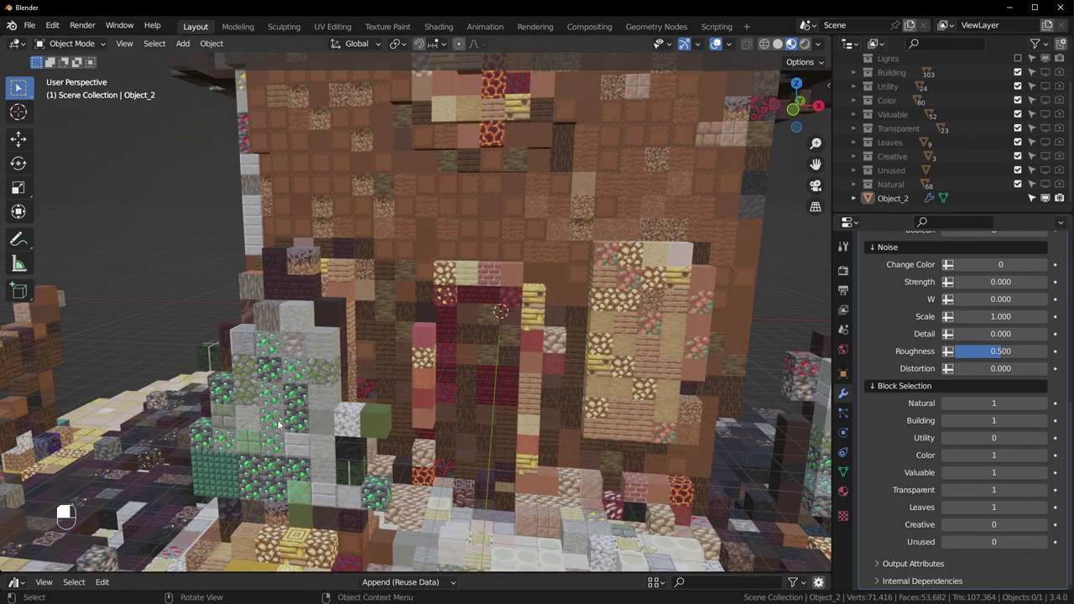
Try excluding the Color and Valuable block categories as well by setting both to 0.
middle_click_drag(522, 322, 361, 438)
scroll(521, 307, "up", 2)
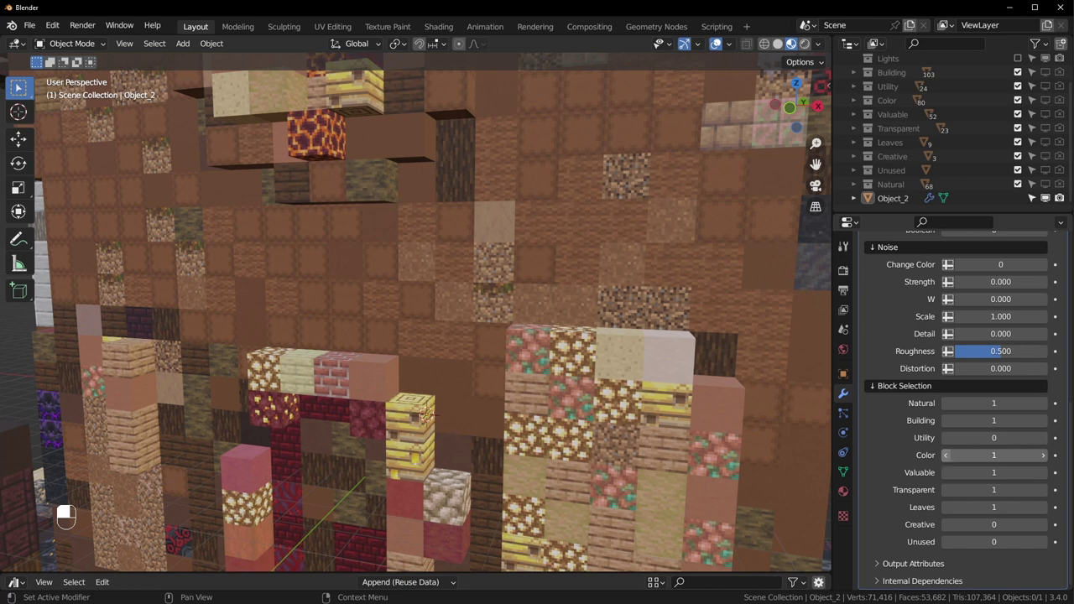
left_click(947, 456)
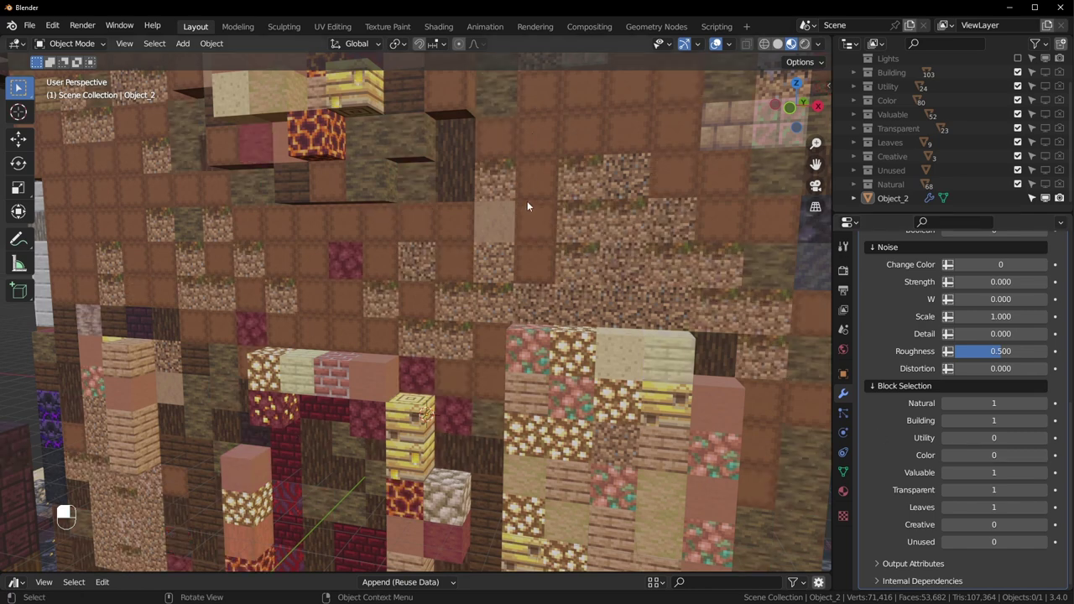
left_click(947, 473)
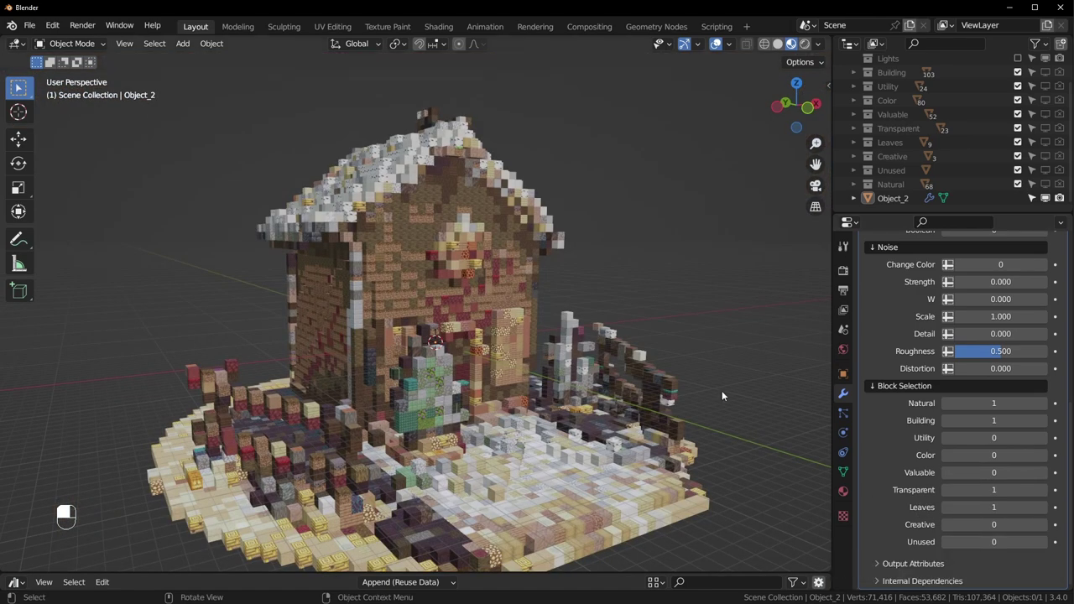
Restore the Utility, Color, Valuable and Creative block categories by setting each to 1.
middle_click_drag(723, 395, 656, 395)
left_click_drag(994, 438, 1019, 477)
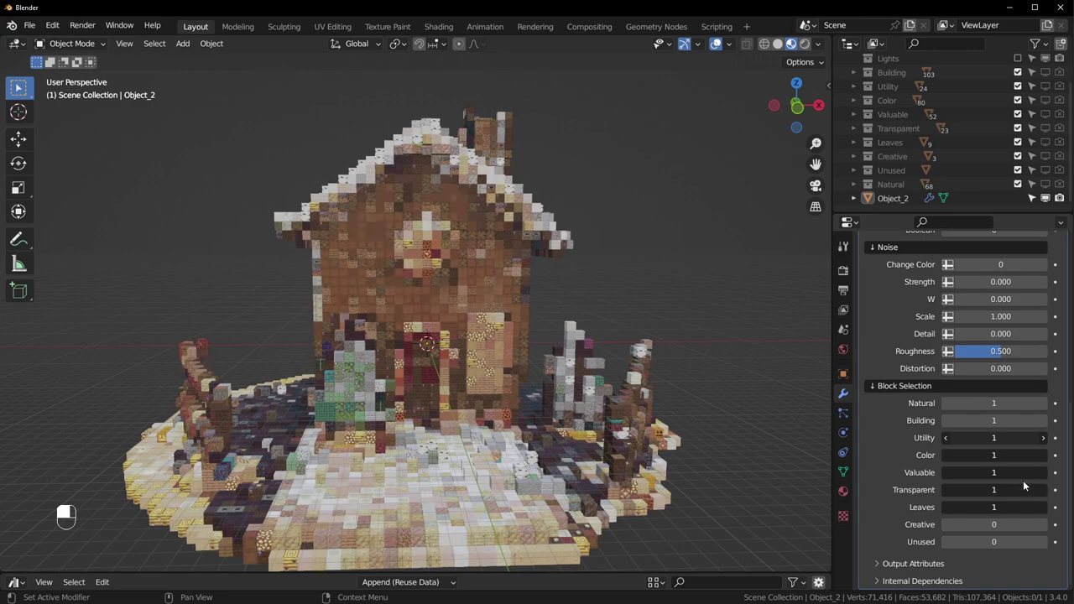
left_click(1044, 524)
Inspect the blocks around the front wall's upper window and filter the Outliner for "nest".
scroll(552, 342, "up", 4)
middle_click_drag(539, 297, 502, 384, "shift")
scroll(511, 339, "up", 3)
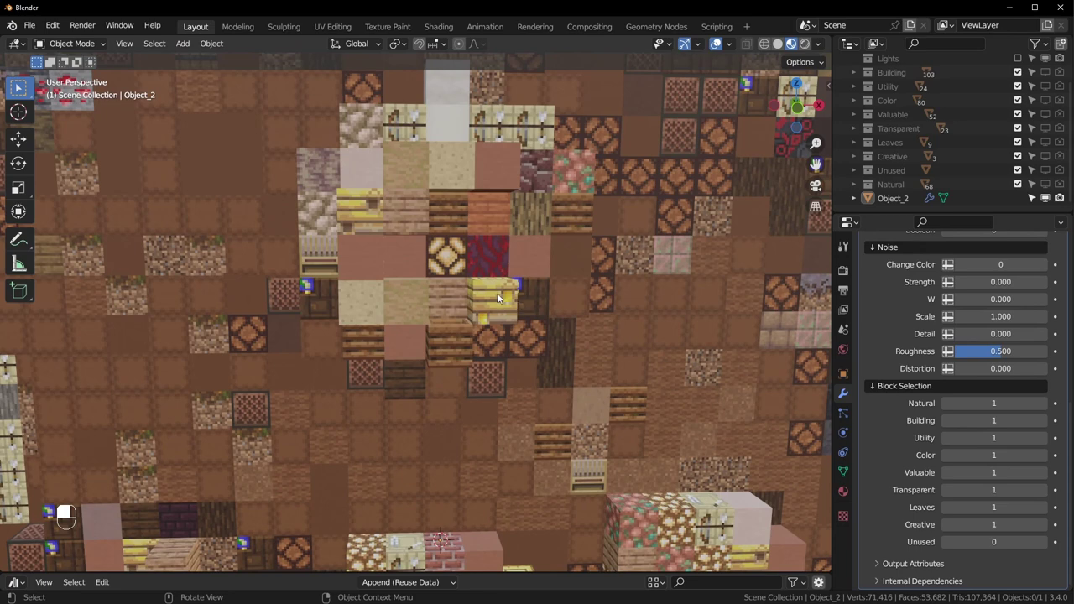
scroll(902, 124, "up", 2)
scroll(965, 75, "down", 1)
left_click(971, 44)
type("nest")
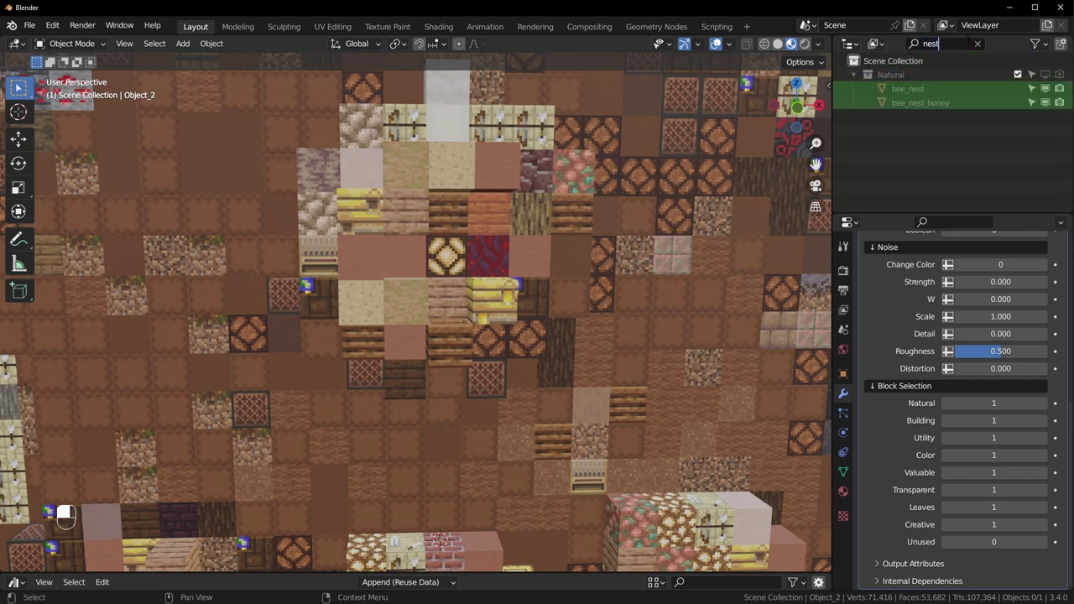
key("Return")
Move the bee_nest and bee_nest_honey blocks from the Natural collection to the Unused collection.
left_click(910, 87)
left_click_drag(888, 129, 920, 110)
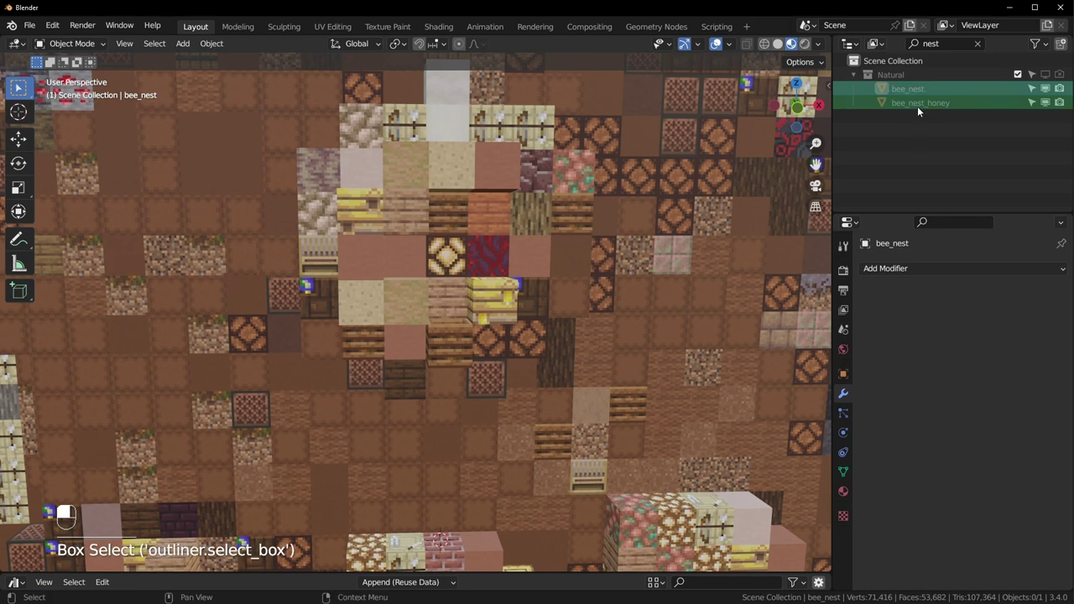
key("m")
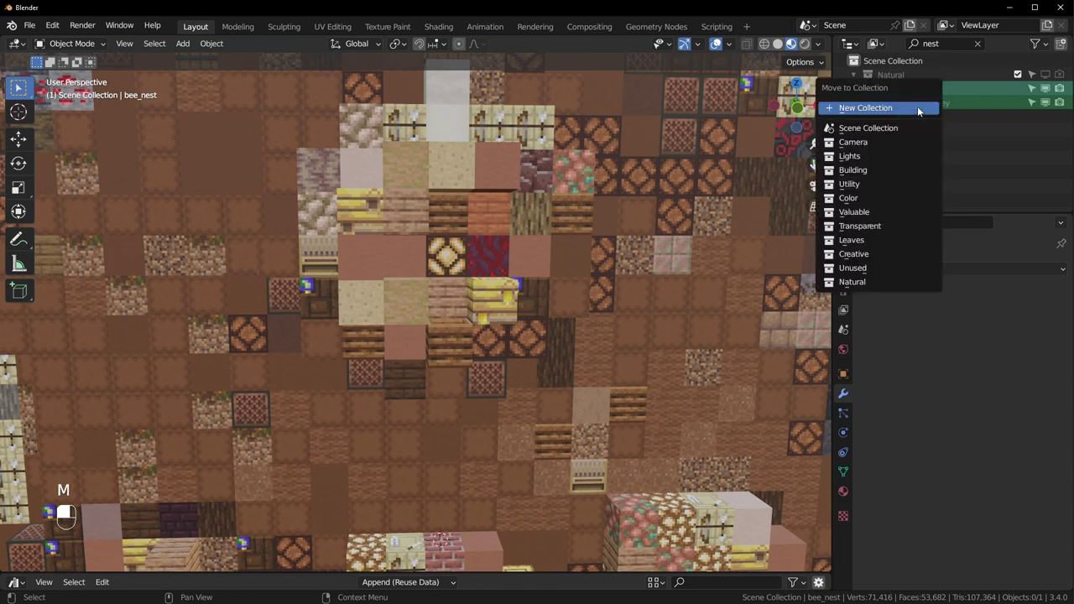
left_click(861, 269)
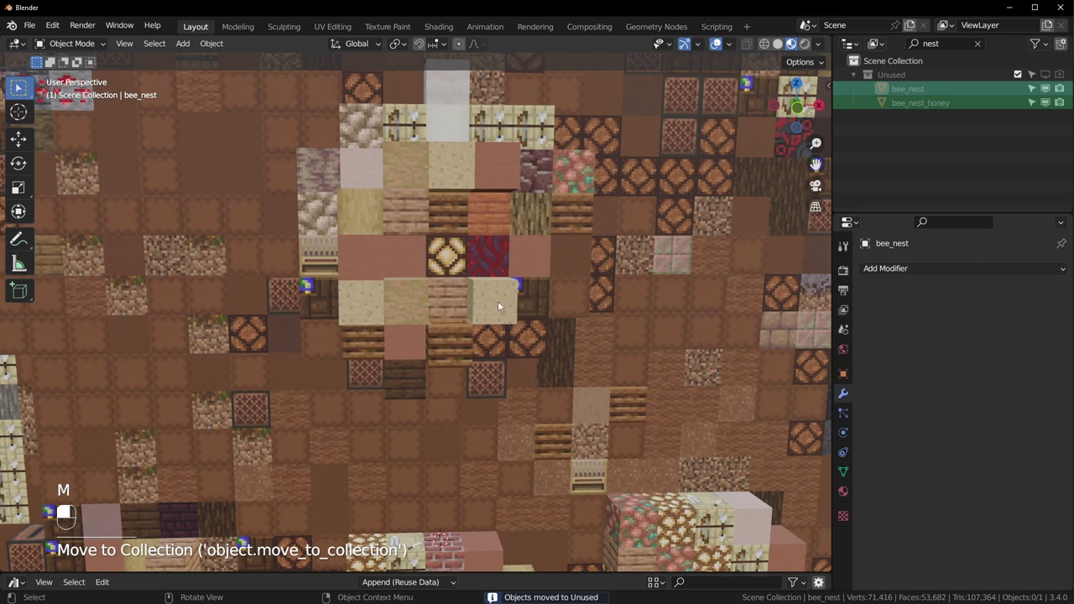
Try building the house only from Unused blocks by setting Unused to 1 and every other Block Selection category to 0.
scroll(446, 332, "down", 10)
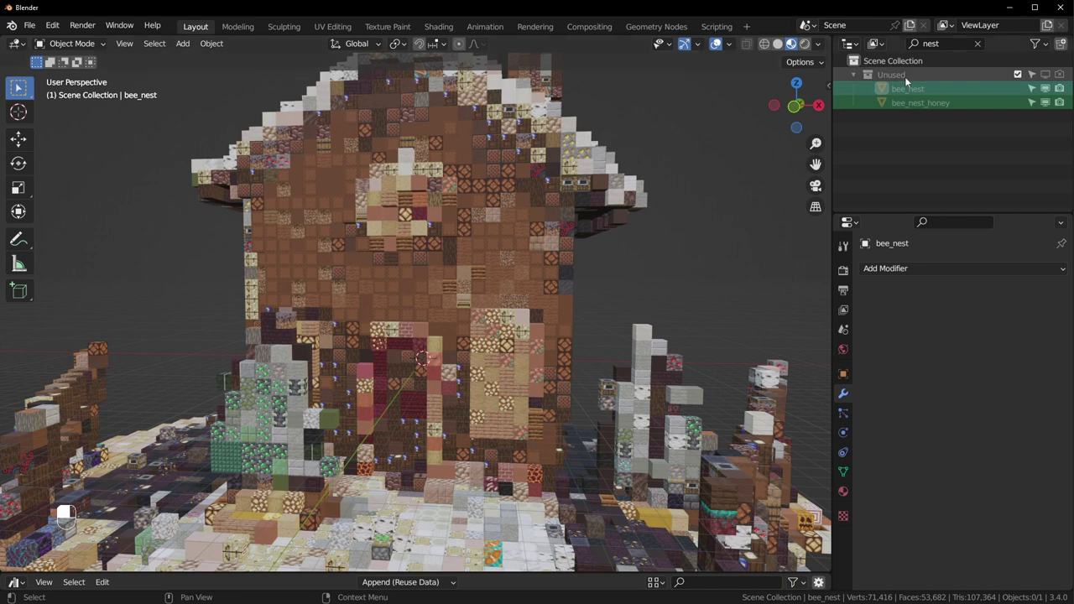
left_click(481, 245)
scroll(939, 448, "down", 10)
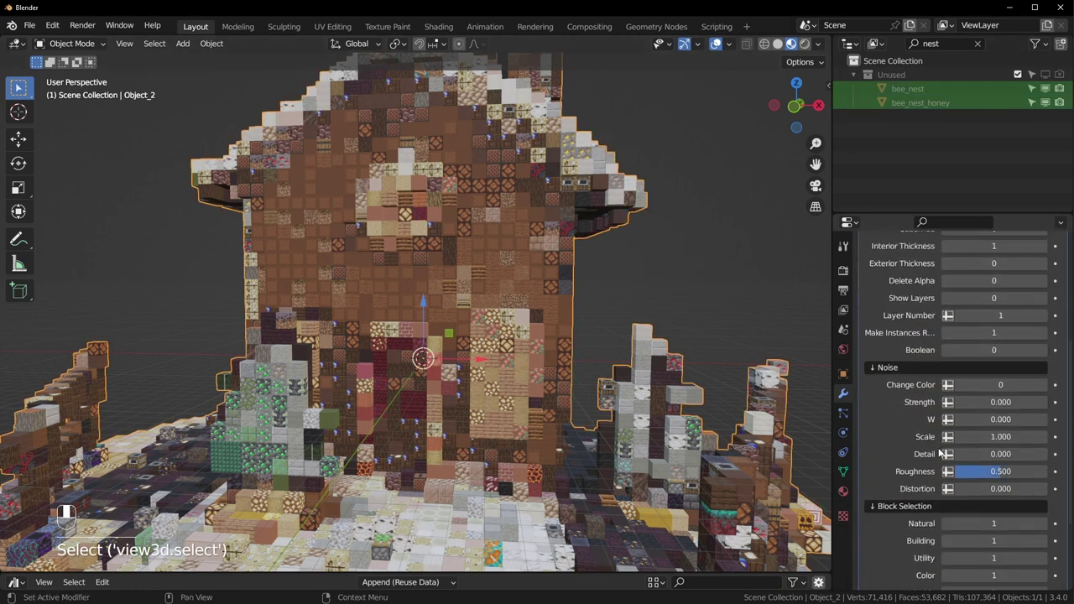
left_click(1043, 542)
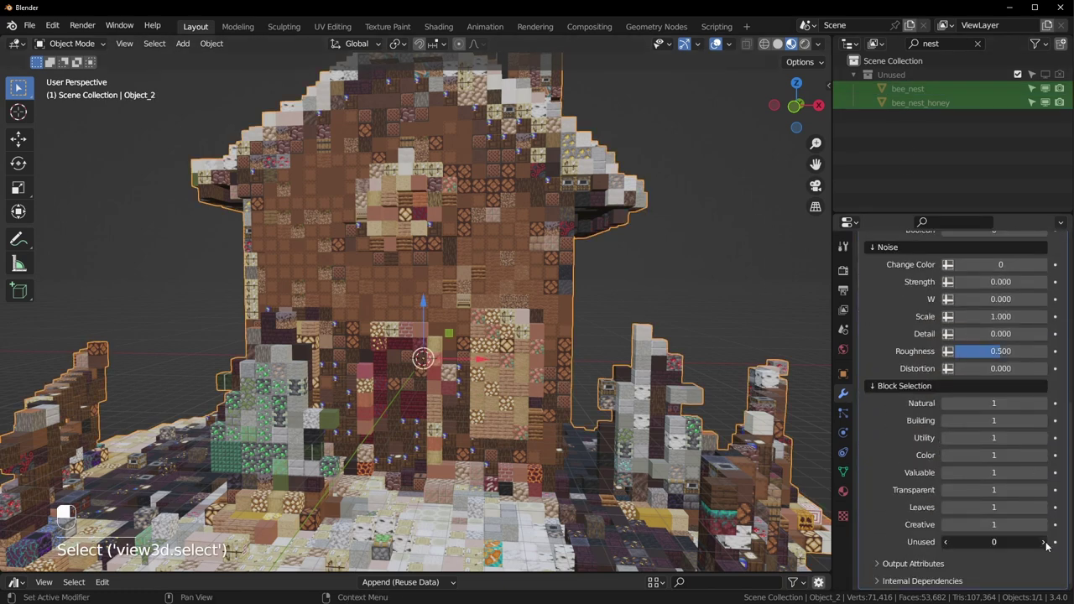
left_click_drag(1007, 404, 949, 524)
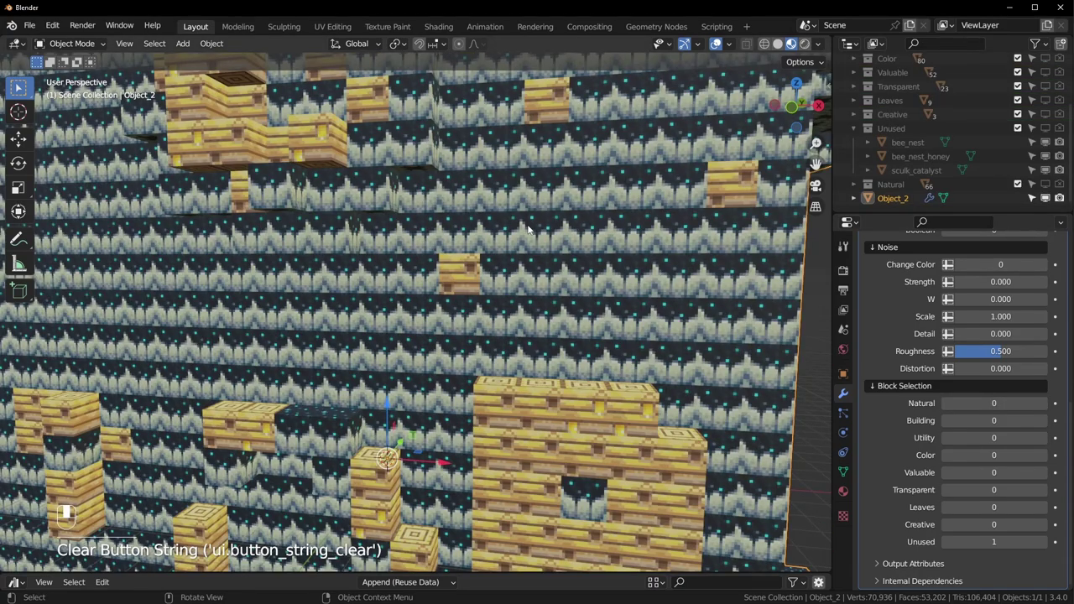
scroll(519, 233, "down", 4)
middle_click_drag(394, 262, 433, 268)
scroll(369, 295, "up", 4)
mouse_move(364, 297)
middle_mouse_down()
mouse_move(454, 290)
mouse_move(366, 278)
middle_mouse_up()
scroll(454, 290, "down", 4)
scroll(380, 288, "up", 3)
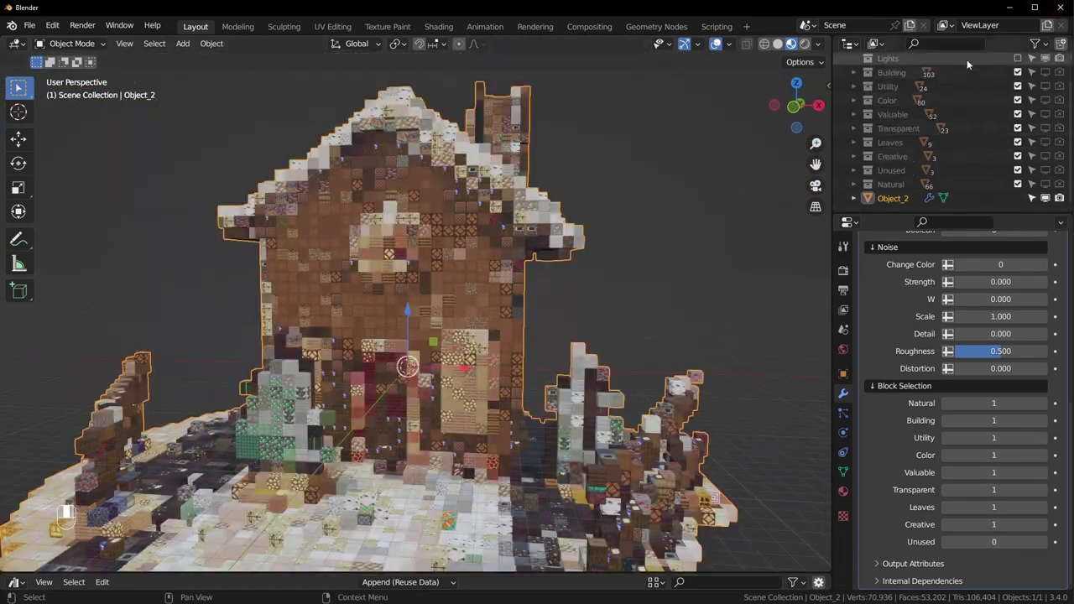
Hide the block house and display the source blocks of the Natural collection.
left_click_drag(1060, 198, 1033, 199)
left_click(1045, 183)
scroll(641, 358, "up", 3)
middle_click_drag(641, 358, 492, 355, "shift")
scroll(492, 355, "up", 3)
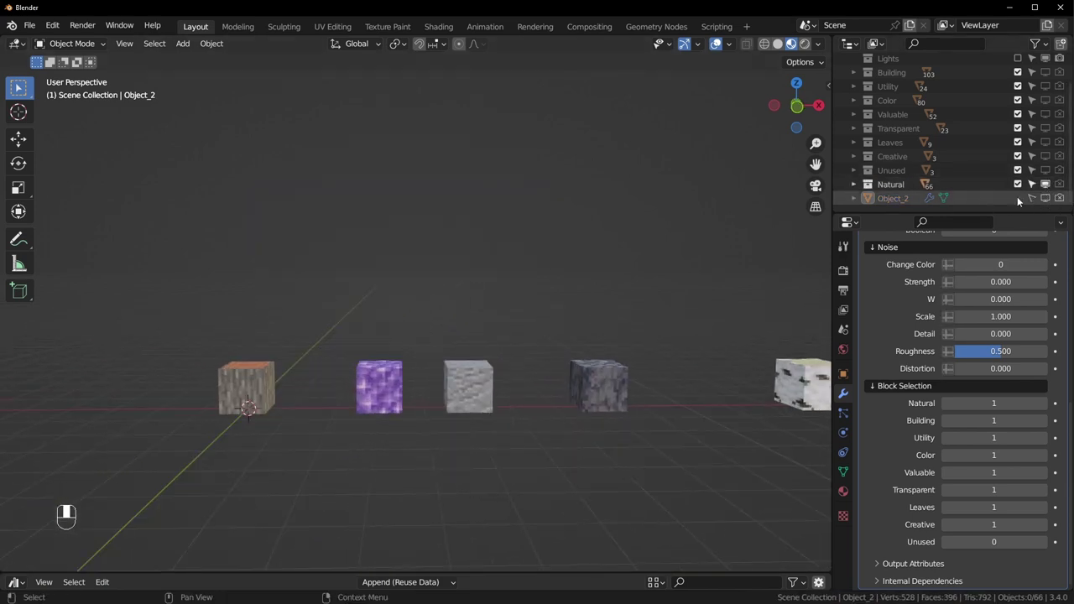
Display the Unused, Creative, Leaves, Transparent, Valuable and Color collections as well and look along the row of source blocks.
left_click(1045, 170)
left_click(1045, 157)
left_click(1045, 142)
left_click(1045, 128)
left_click(1045, 115)
left_click(1045, 100)
middle_click_drag(756, 352, 383, 347, "shift")
middle_click_drag(444, 361, 796, 401, "shift")
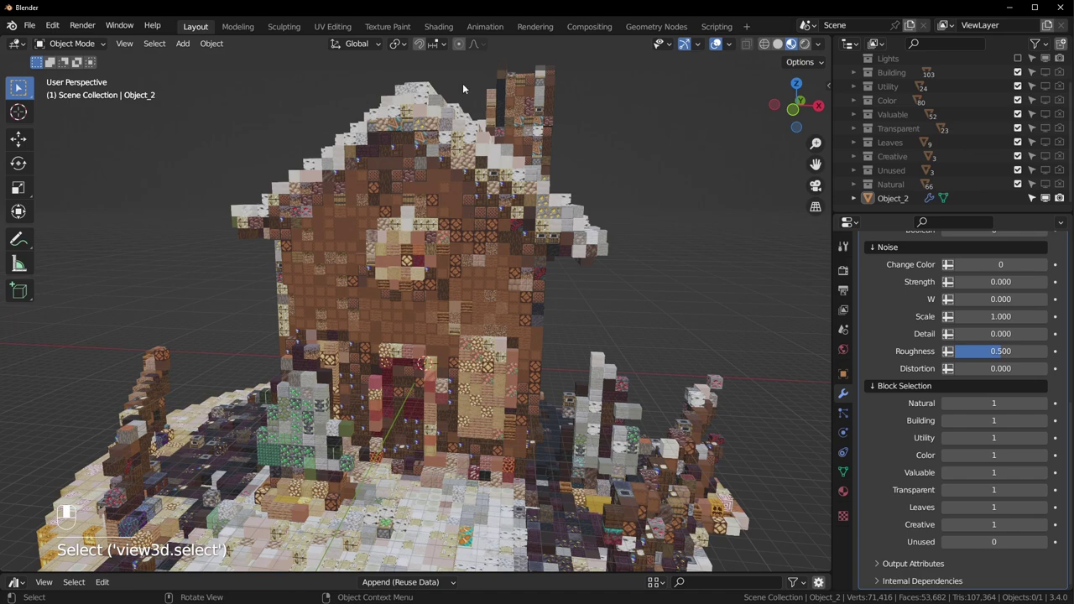
Open the Shading workspace, switch the house's material slot to Block Material and maximize the node editor.
left_click(438, 27)
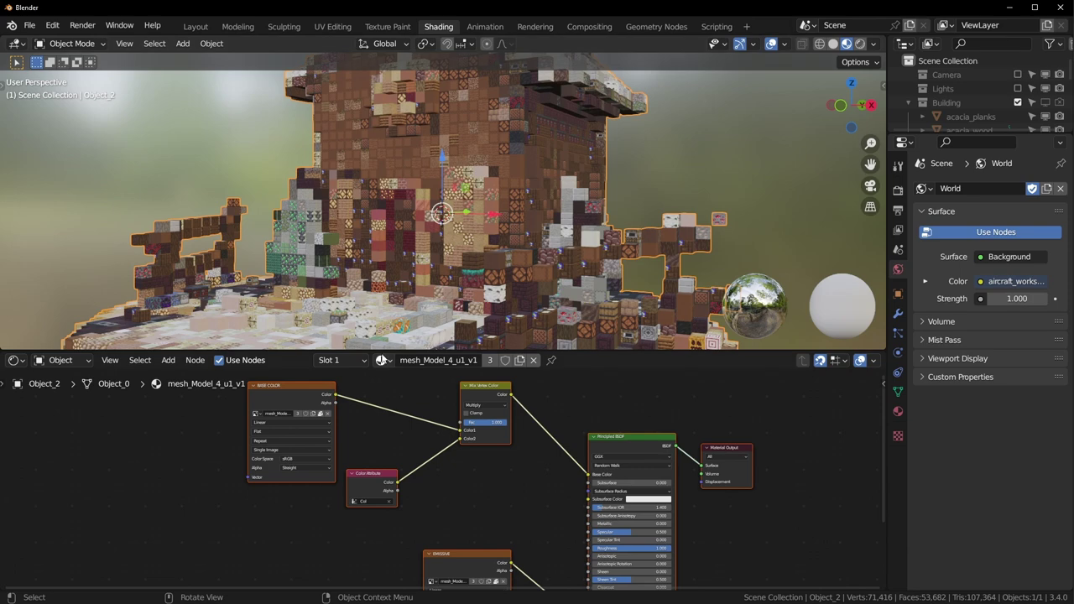
left_click(382, 360)
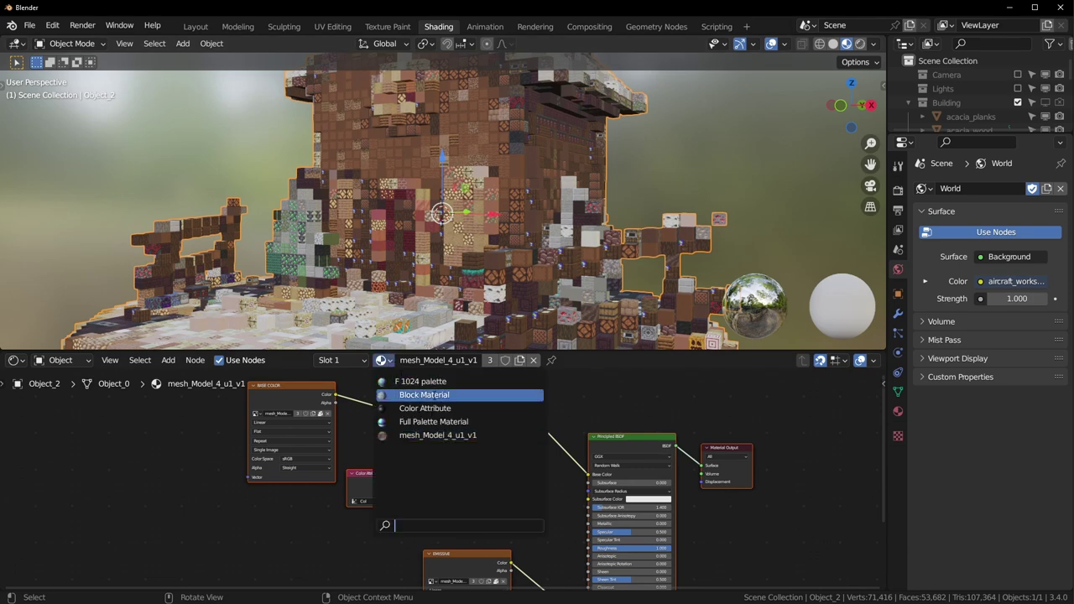
left_click(433, 394)
key("ctrl+space")
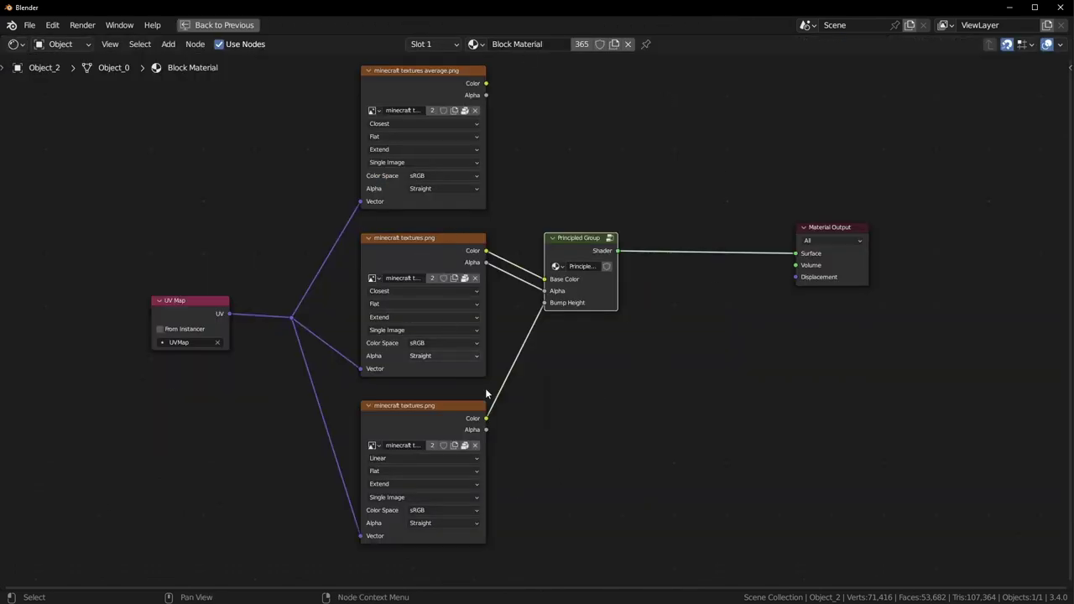
Open the Principled Group node of Block Material to view the shader nodes inside.
left_click(681, 382)
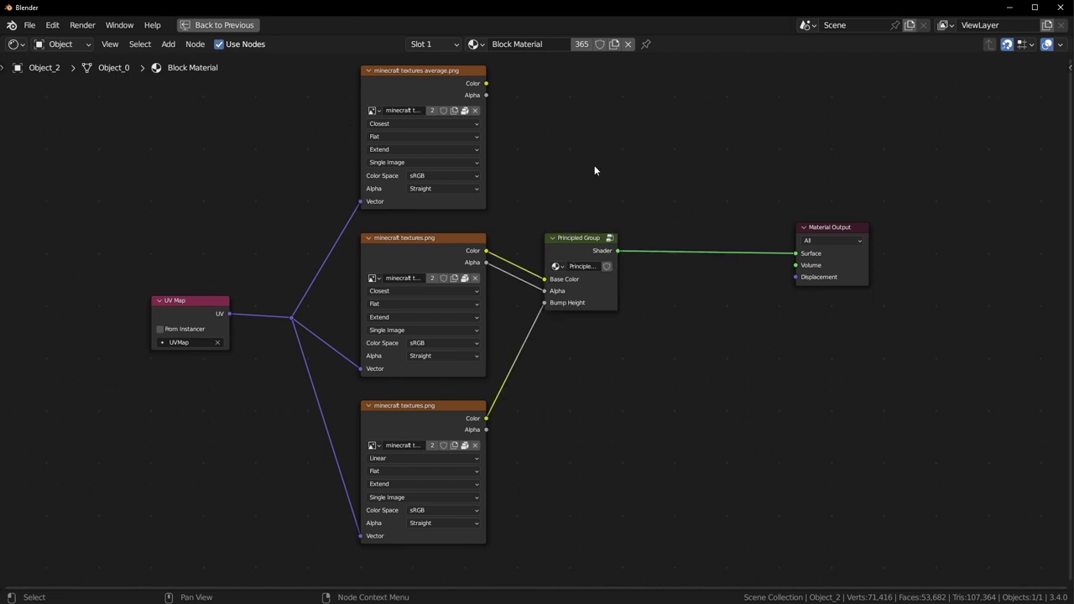
left_click(588, 244)
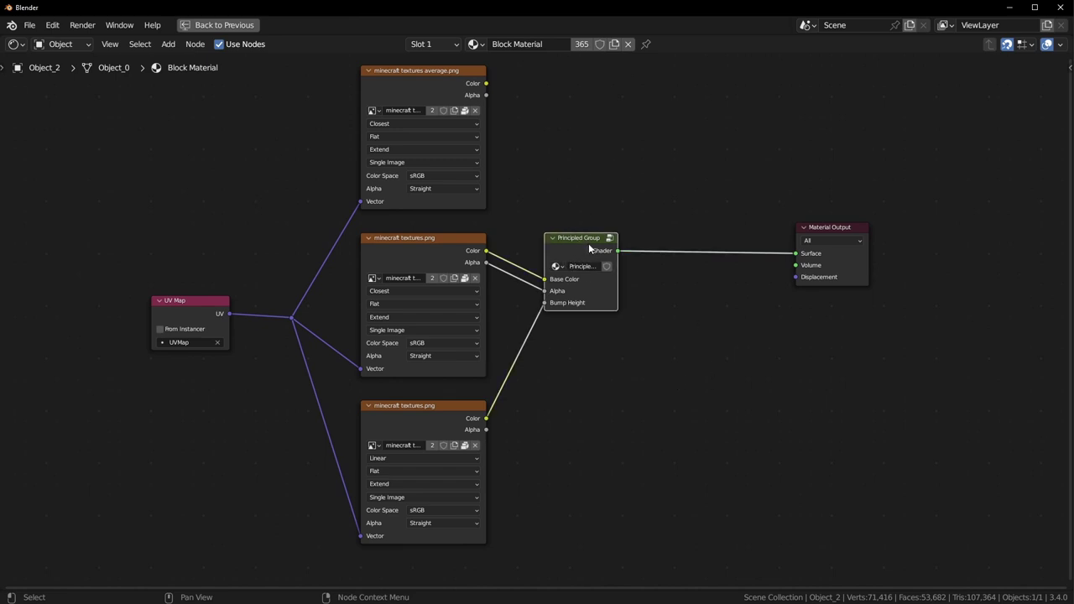
key("Tab")
key("Tab")
key("Tab")
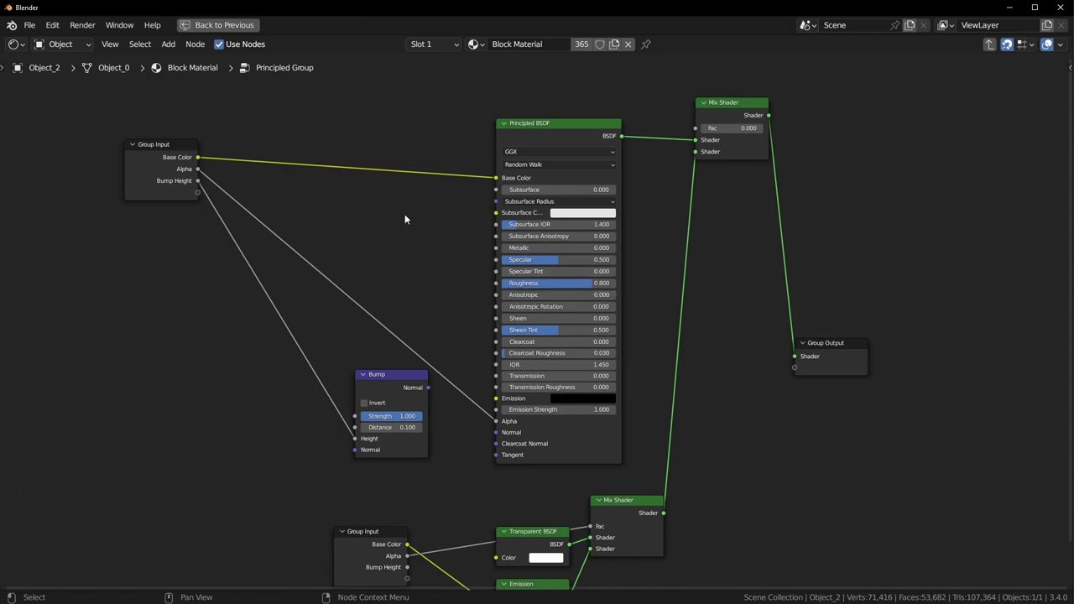
Set the group's Principled BSDF to Specular 0.249 and Roughness 0.815, and try out the Mix Shader factor.
key("ctrl+space")
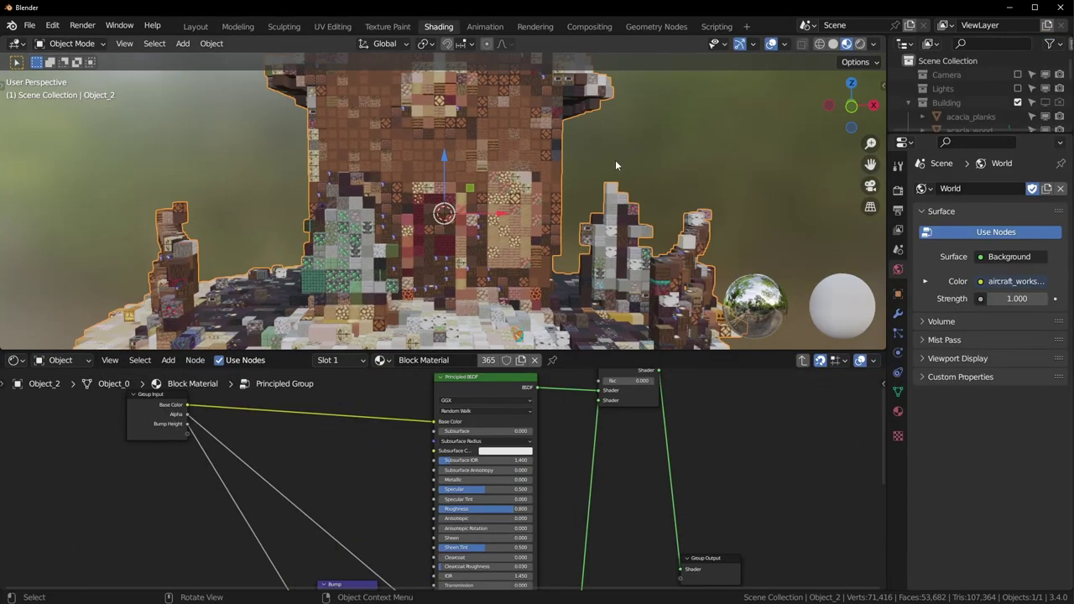
scroll(516, 526, "up", 1)
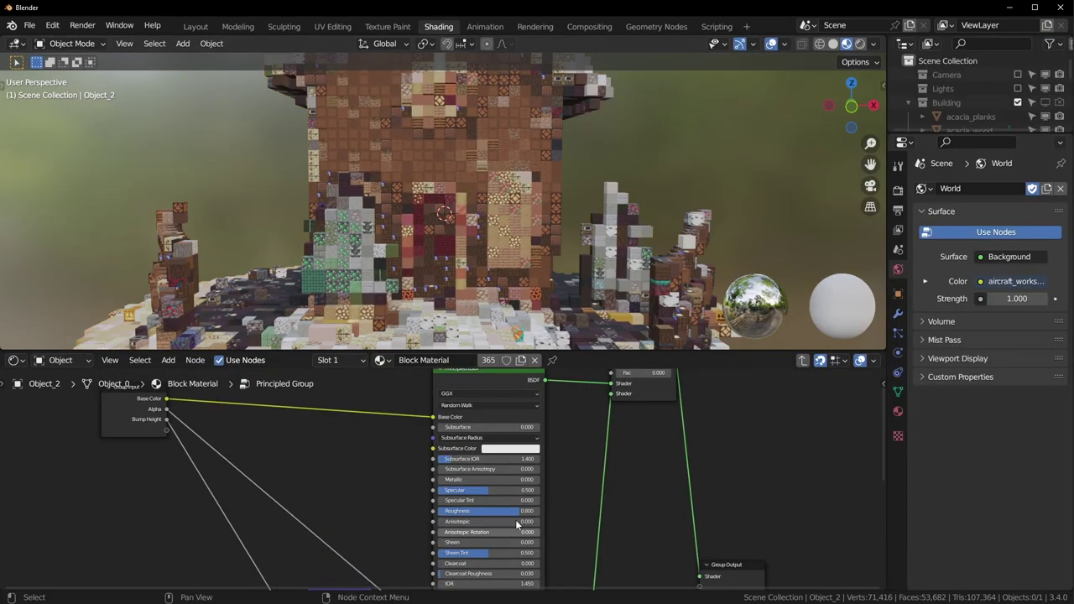
scroll(505, 515, "up", 1)
left_click_drag(506, 515, 440, 515)
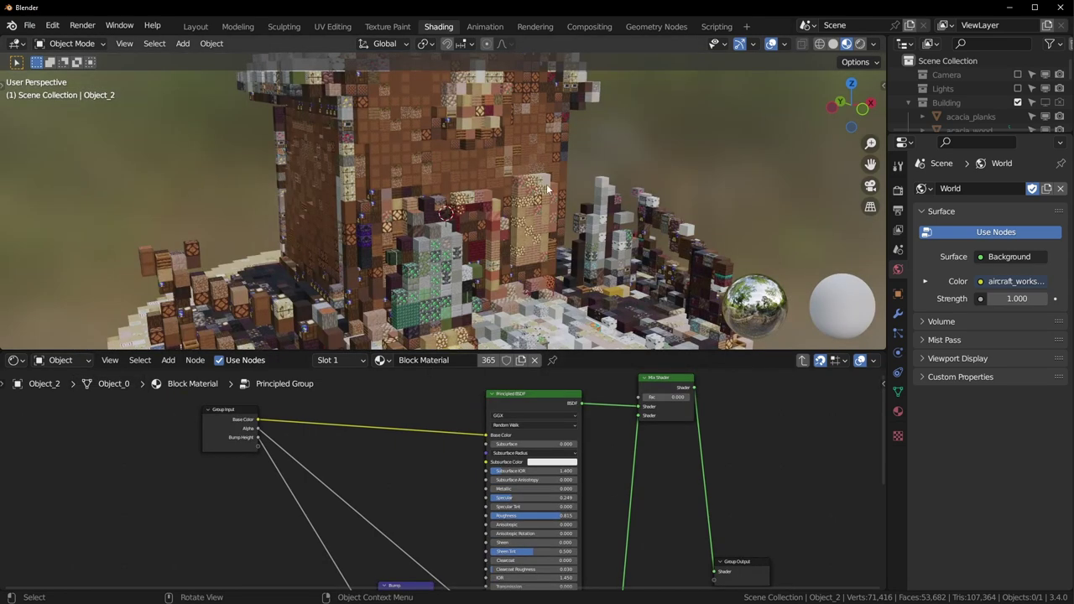
left_click_drag(651, 398, 690, 398)
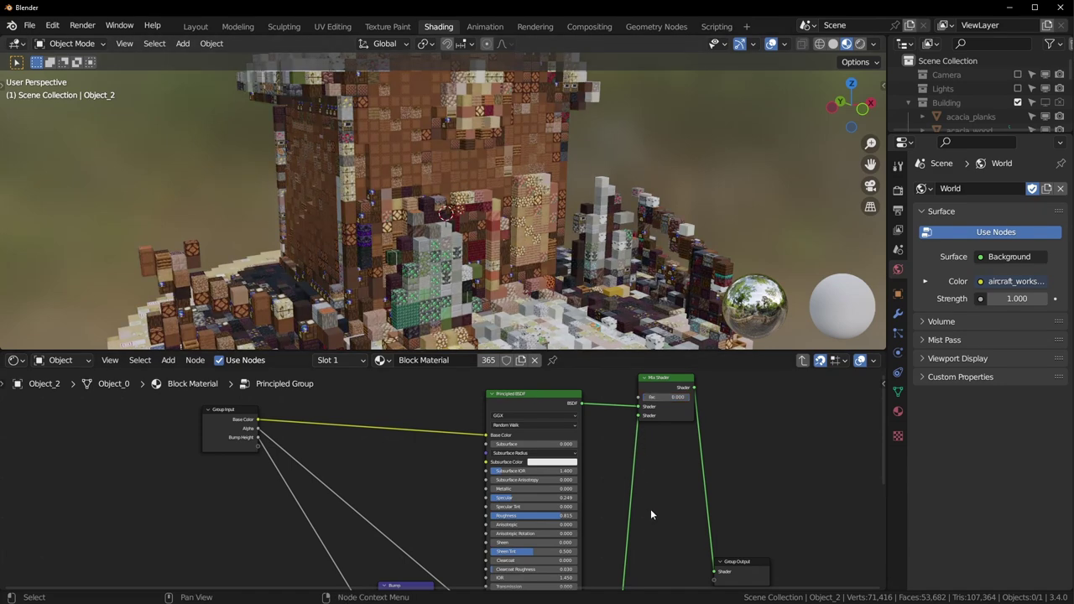
Connect the Bump node's Normal output to the Principled BSDF's Normal input, reduce the bump Distance and leave the group.
middle_click_drag(650, 514, 653, 397)
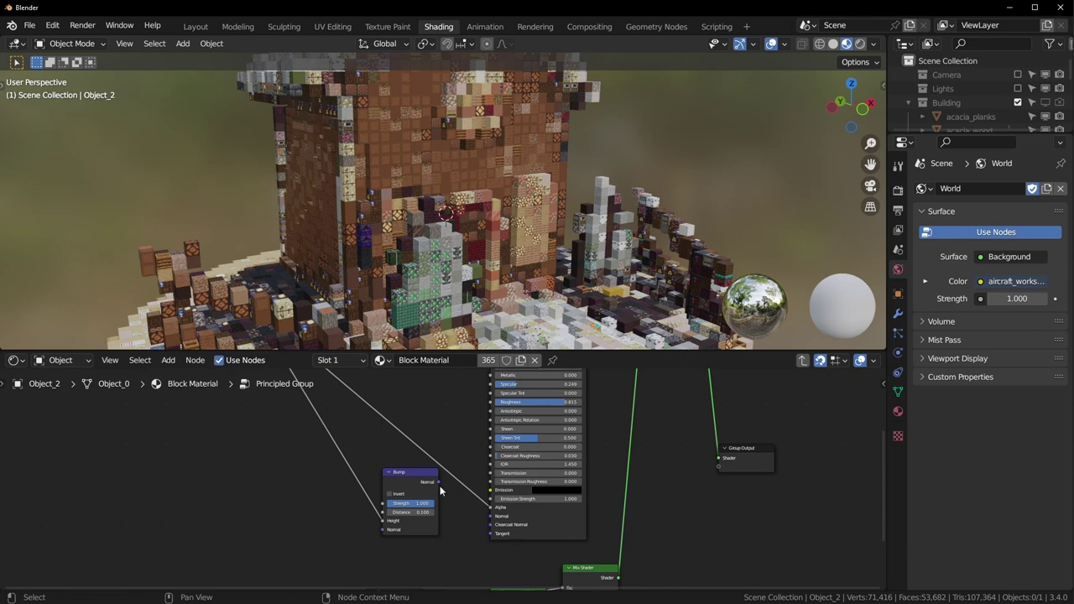
left_click_drag(438, 483, 491, 517)
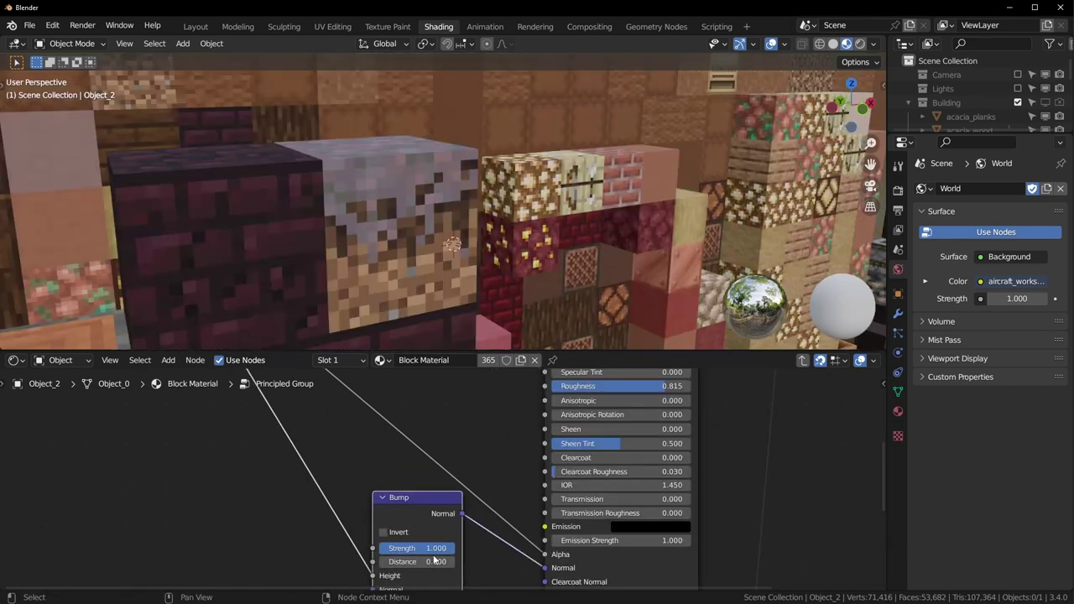
mouse_move(434, 561)
left_mouse_down("shift")
mouse_move(684, 561)
mouse_move(428, 562)
left_mouse_up("shift")
key("Tab")
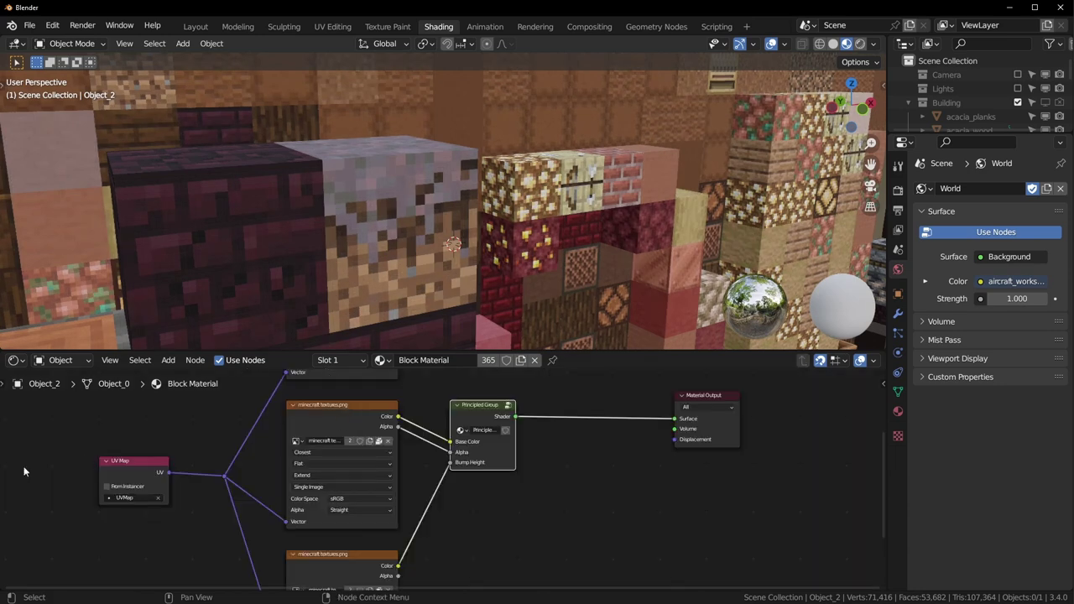
Return to the Layout workspace and delete the block house.
left_click(196, 27)
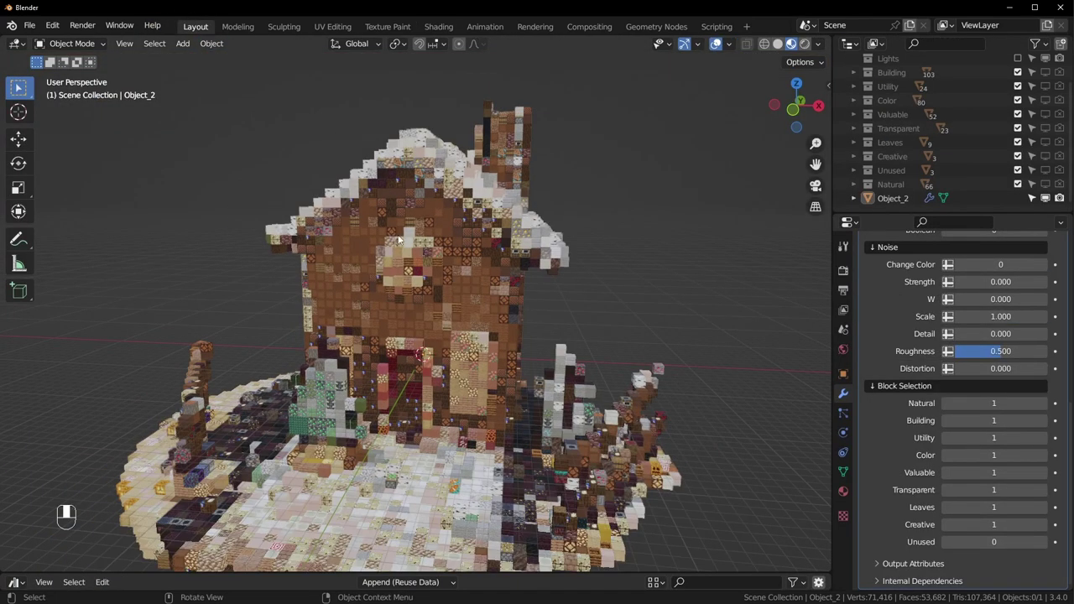
key("x")
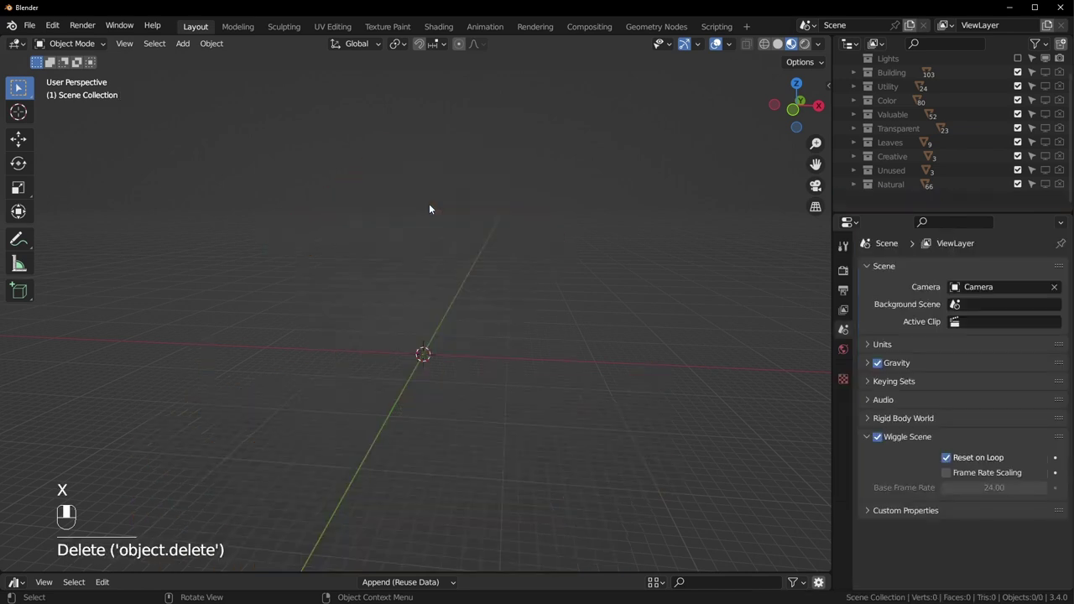
middle_click_drag(458, 361, 500, 361, "shift")
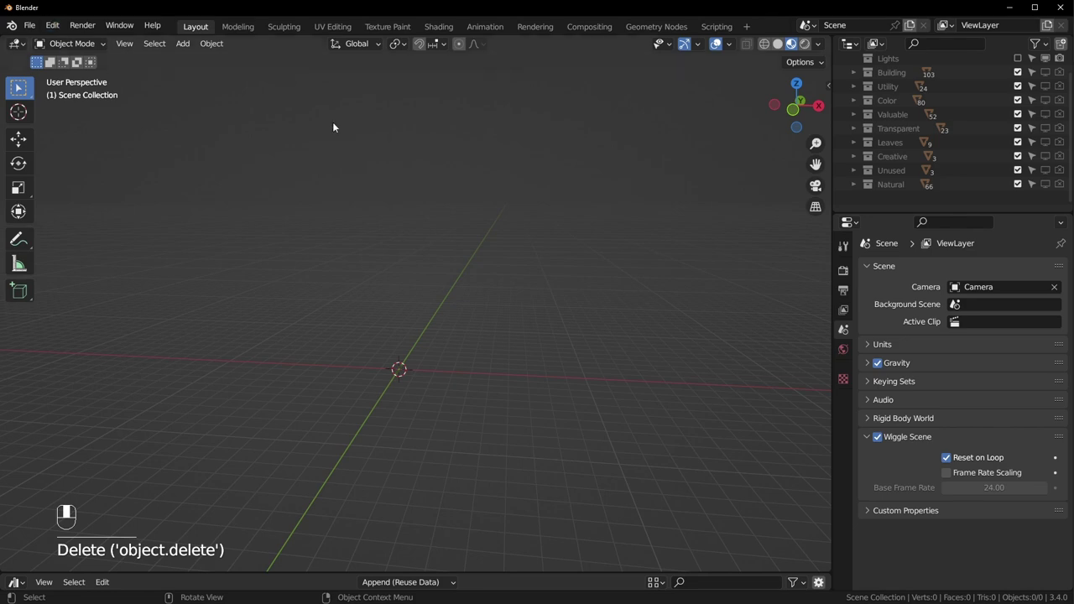
Search the add-on preferences for "images" to check whether Import Images as Planes is enabled.
left_click(54, 26)
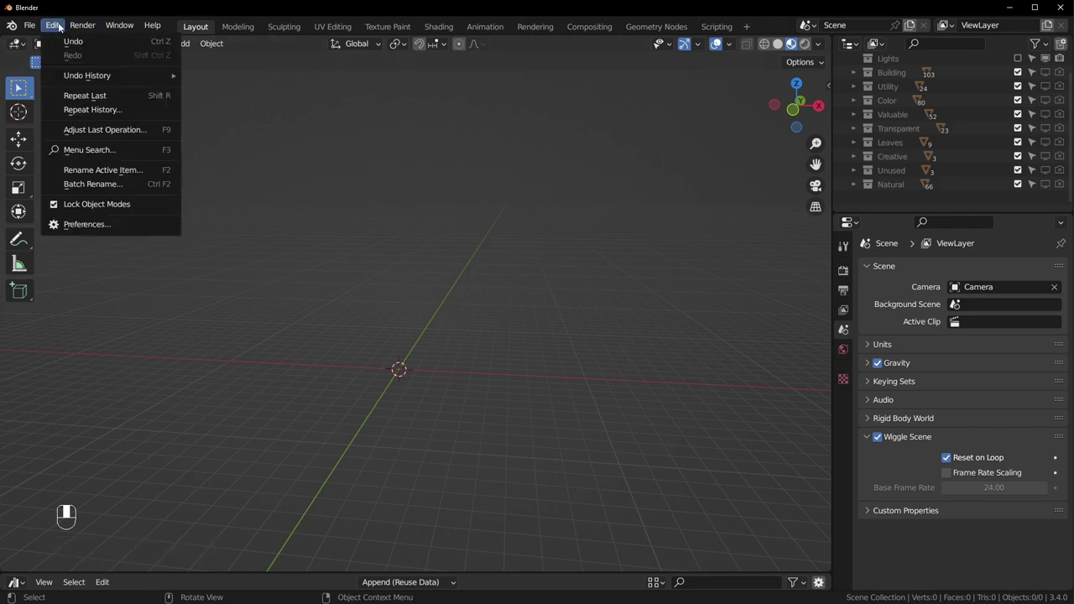
left_click(99, 231)
left_click(38, 176)
left_click(407, 79)
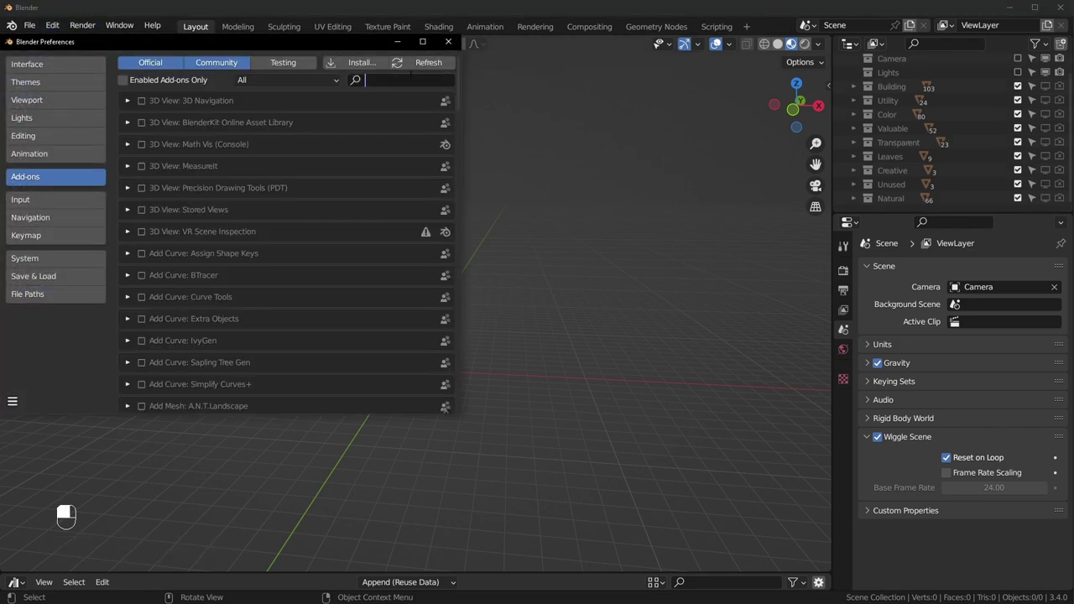
type("images")
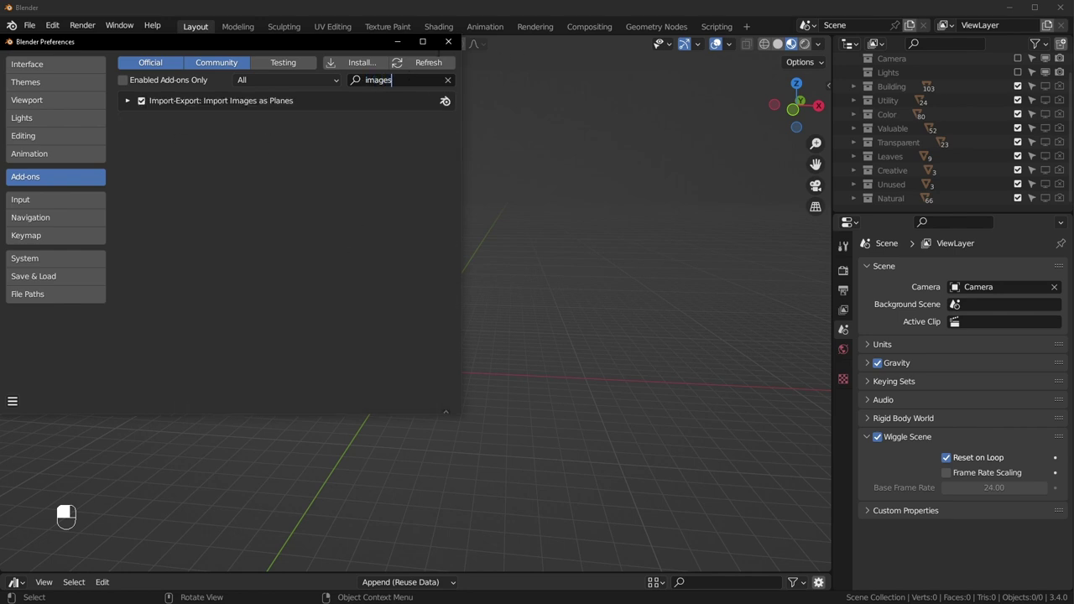
left_click(504, 392)
Import the Son of Man, Girl with a Pearl Earring, Mario, American Gothic, Mona Lisa, Ryu and Van Gogh Starry Night images as planes.
key("shift+a")
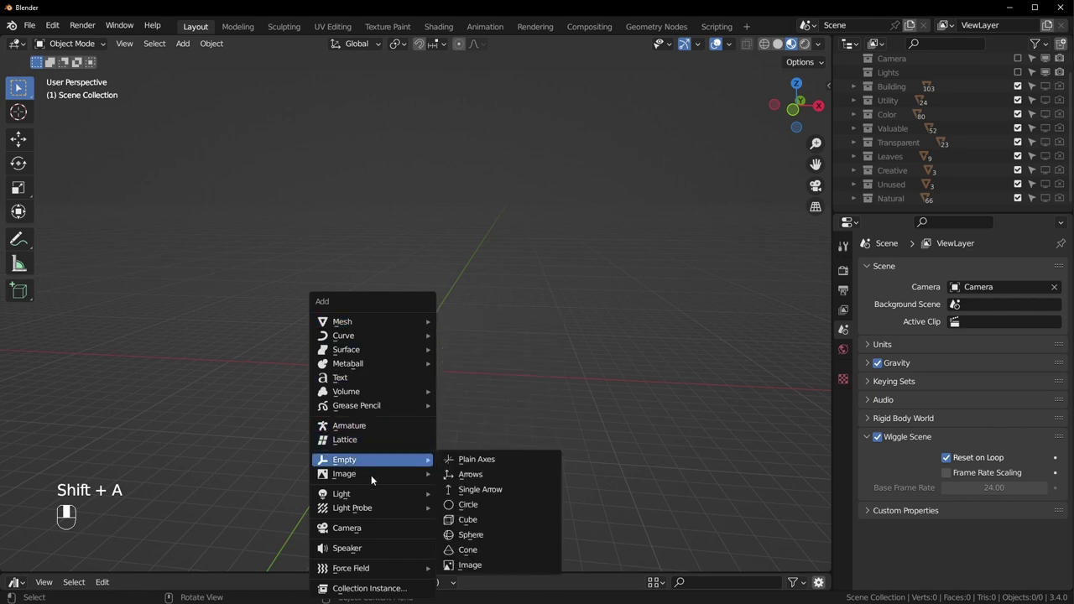
mouse_move(403, 474)
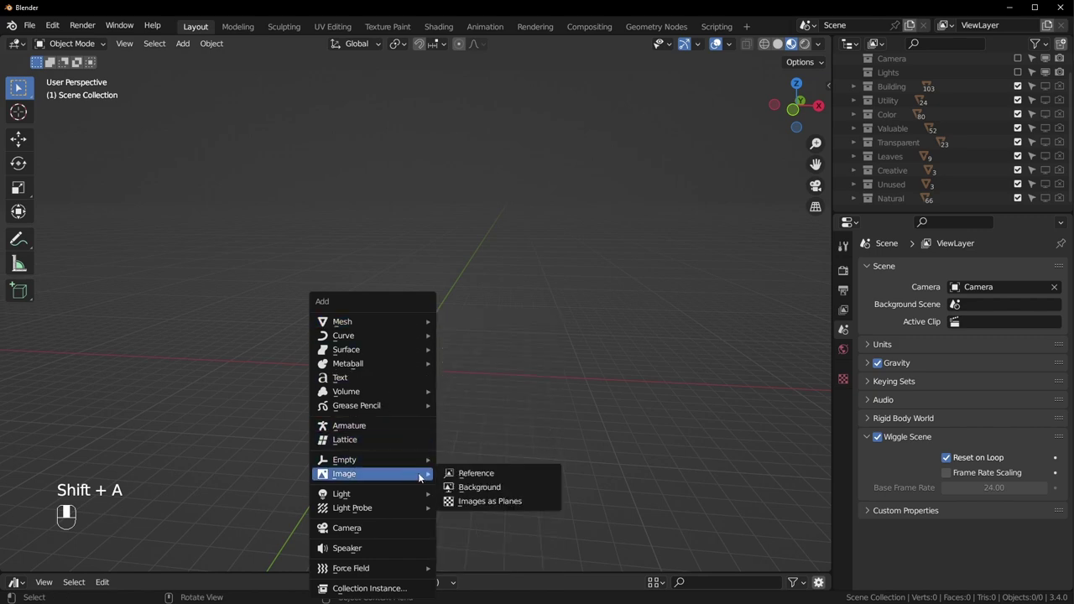
left_click(485, 502)
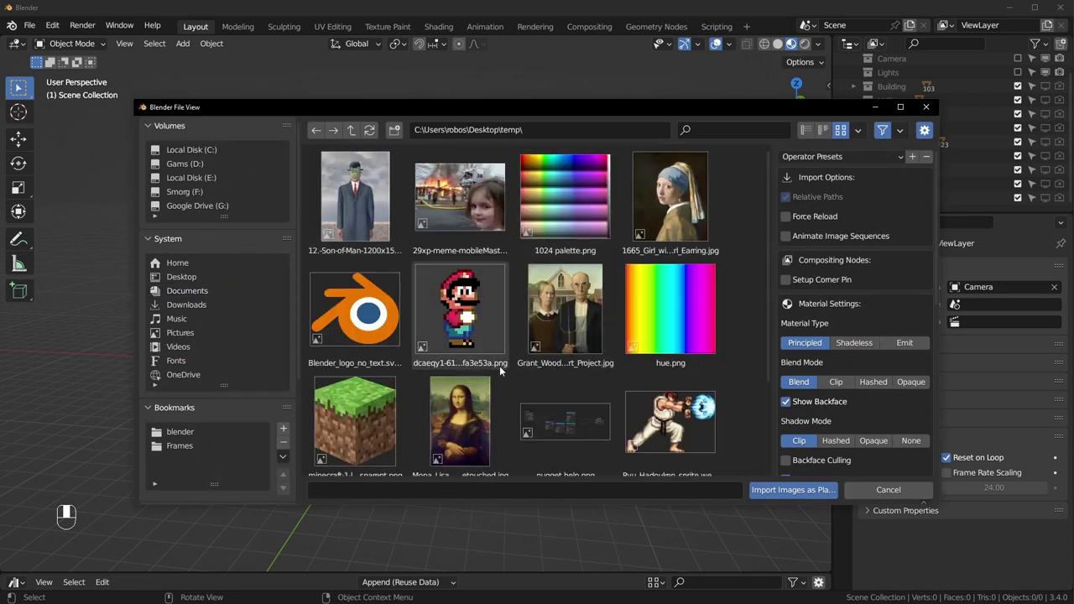
left_click(366, 189)
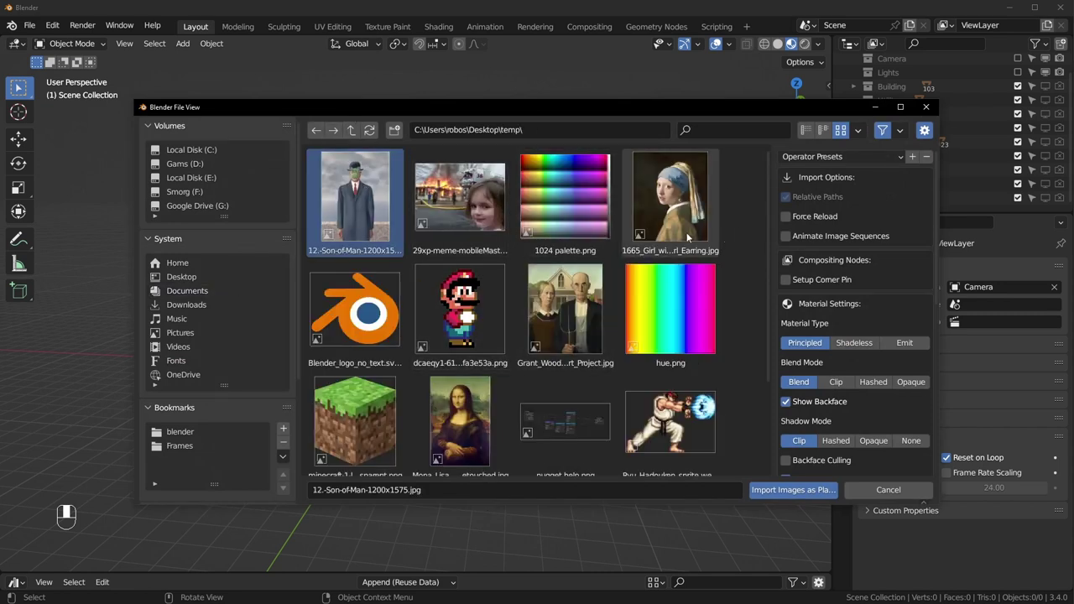
left_click(690, 194, "ctrl")
left_click(466, 309, "ctrl")
left_click(566, 310, "ctrl")
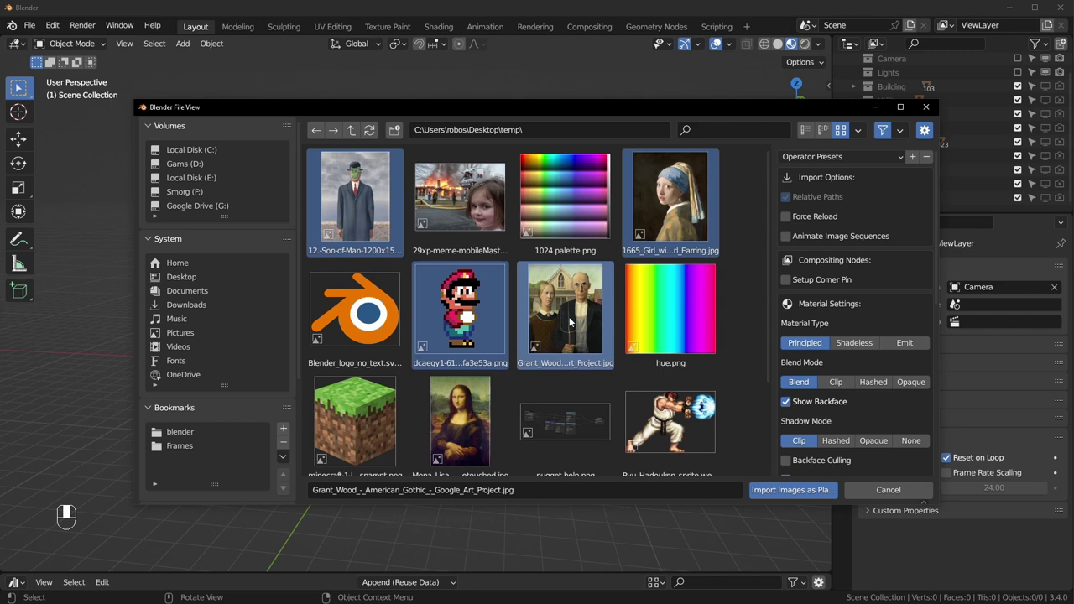
scroll(479, 382, "down", 1)
left_click(478, 382, "ctrl")
left_click(672, 377, "ctrl")
scroll(604, 391, "down", 2)
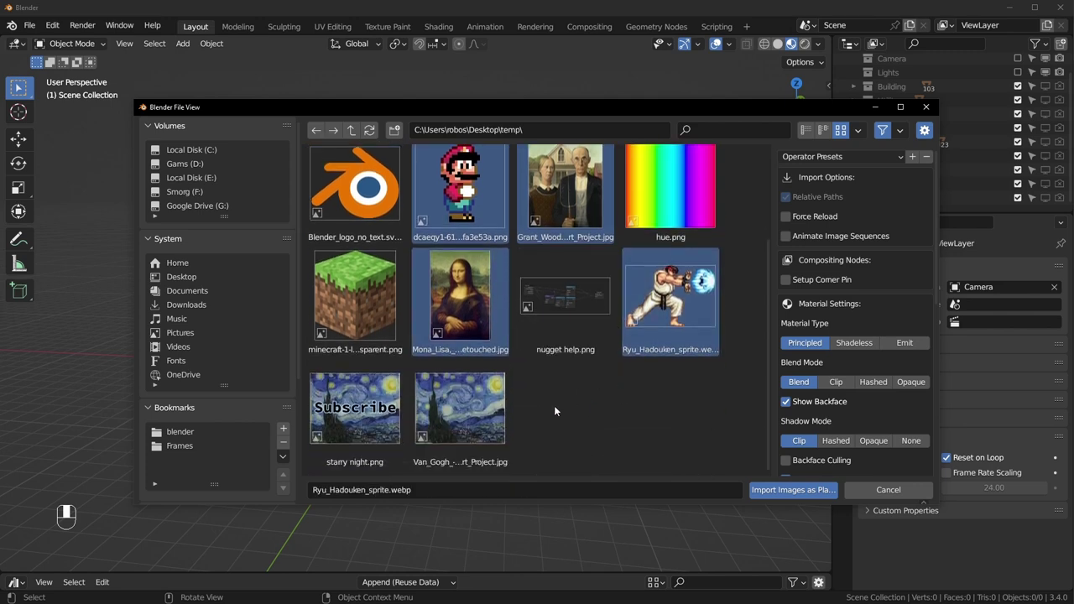
left_click(470, 392, "ctrl")
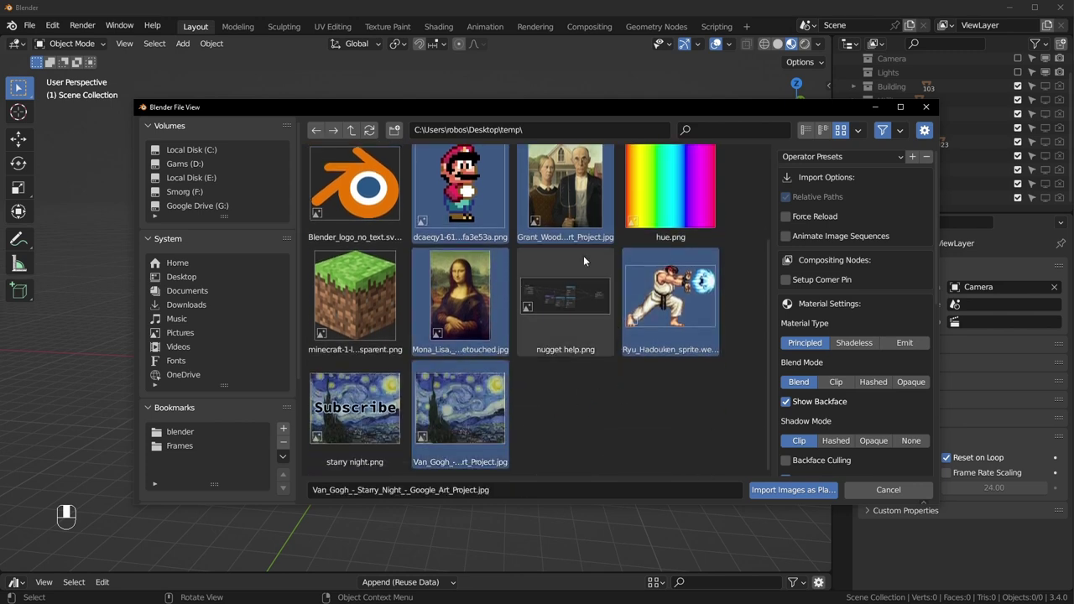
left_click(785, 491)
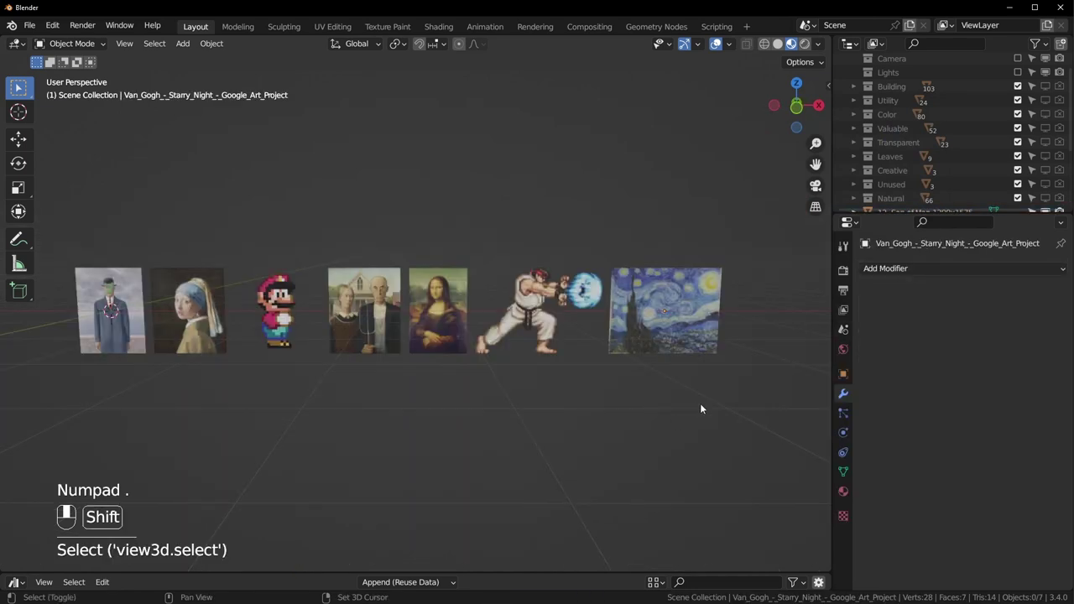
Add a Geometry Nodes modifier to the Starry Night plane and assign the _BlockBlender node group to it.
scroll(499, 406, "up", 3)
middle_click_drag(700, 403, 423, 428, "shift")
scroll(423, 433, "up", 2)
left_click(416, 424)
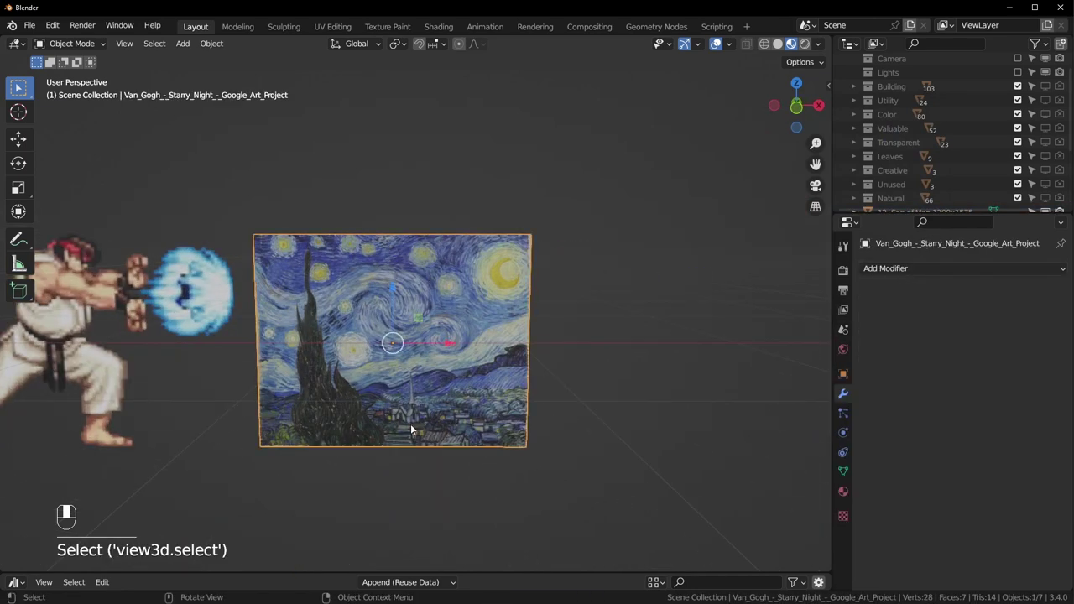
scroll(414, 426, "up", 4)
left_click(886, 271)
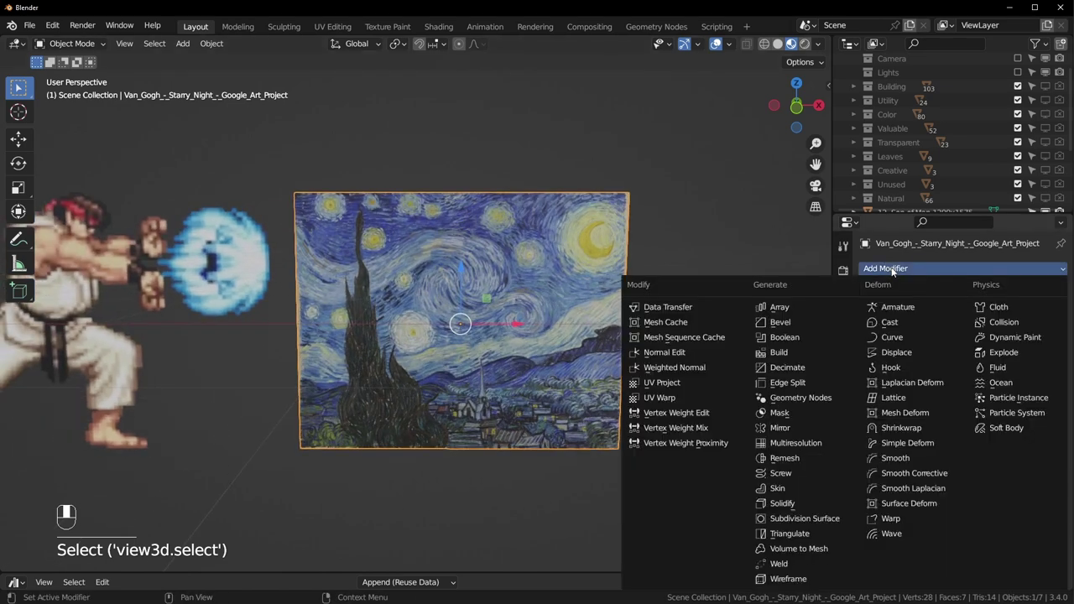
left_click(797, 398)
left_click(874, 343)
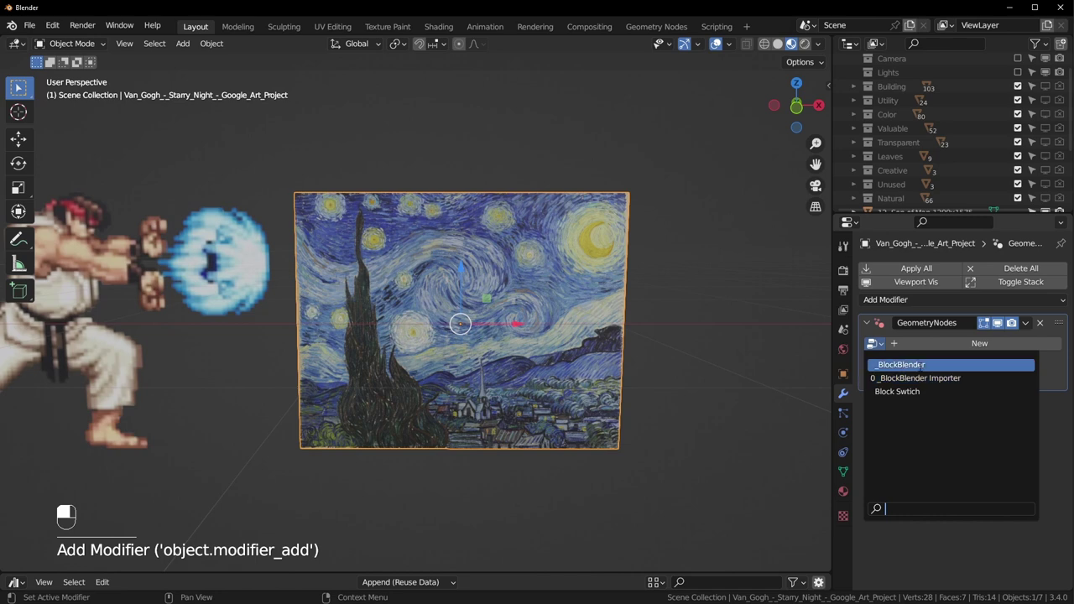
left_click(923, 365)
Set the BlockBlender modifier's Image to the Van Gogh Starry Night picture.
scroll(936, 168, "down", 5)
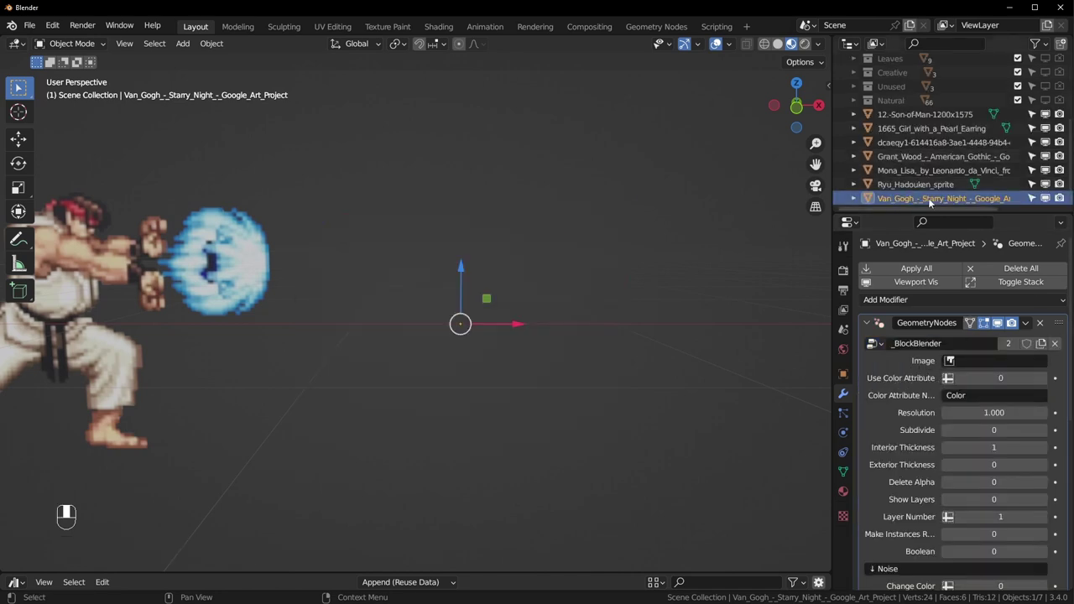
left_click(974, 361)
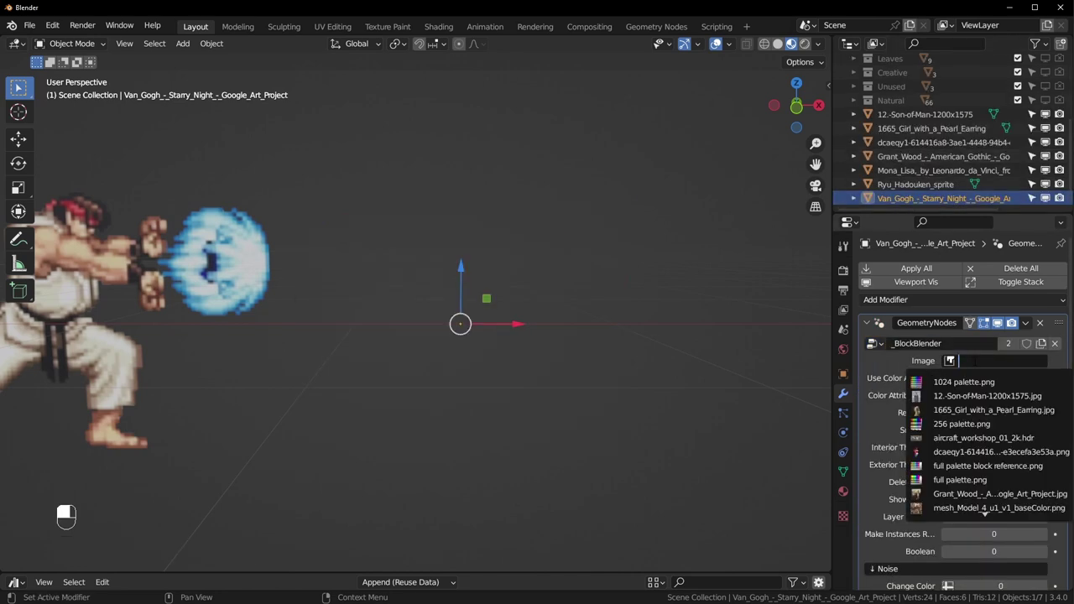
type("van")
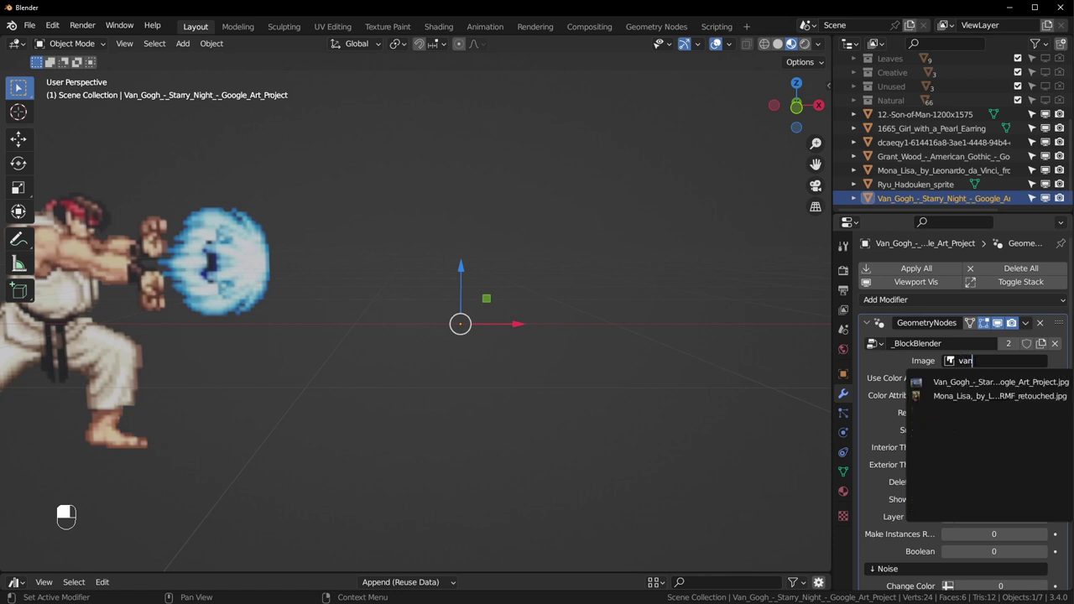
left_click(999, 382)
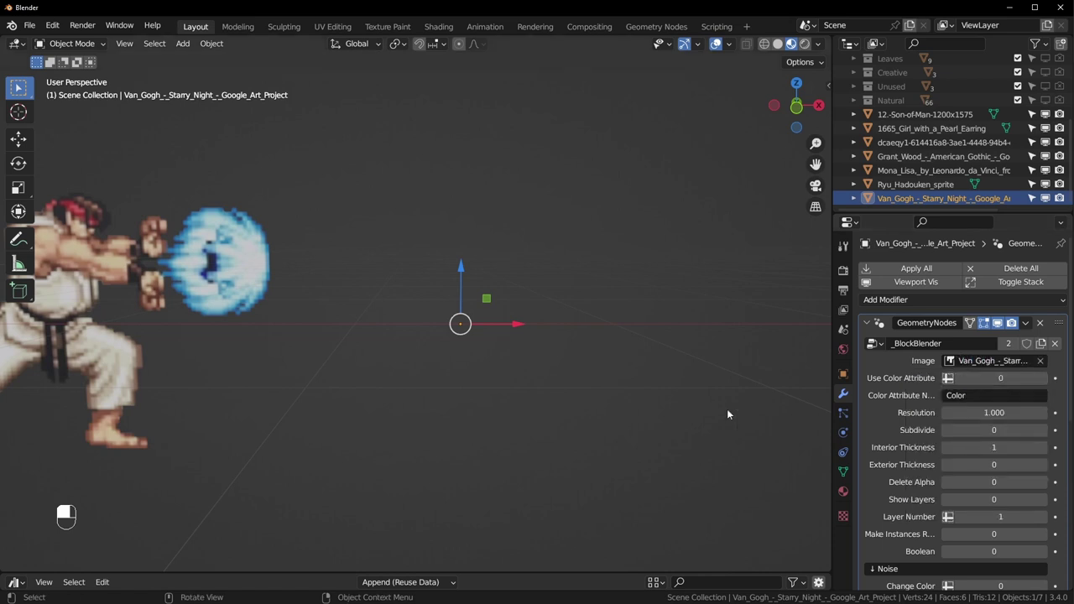
Try extruding the Starry Night plane's face in Edit Mode to give it thickness, and undo the extrusion.
middle_click_drag(605, 350, 411, 392)
key("Tab")
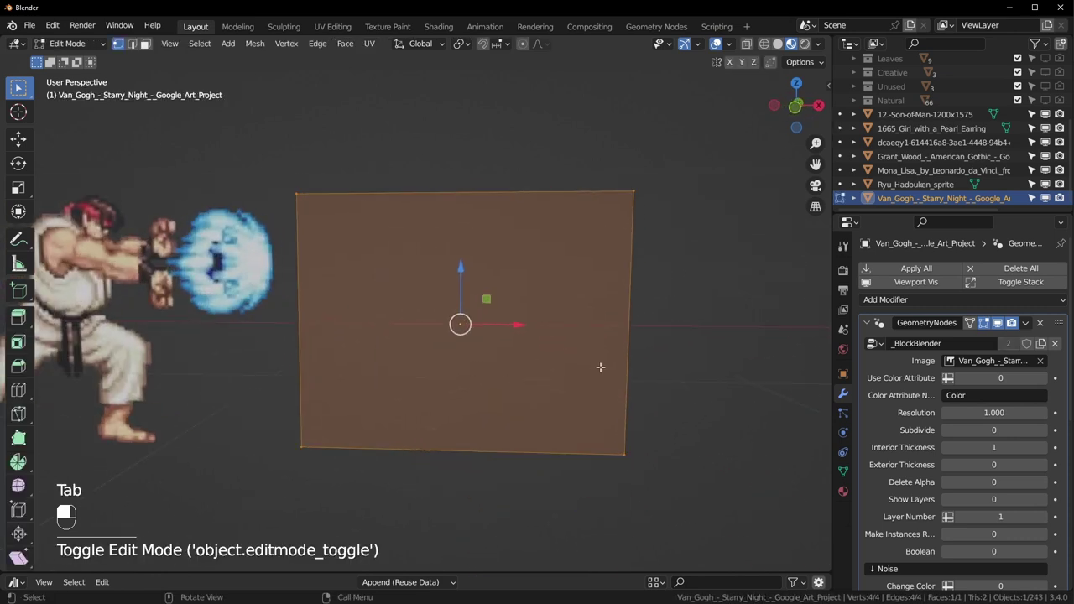
middle_click_drag(600, 367, 672, 353)
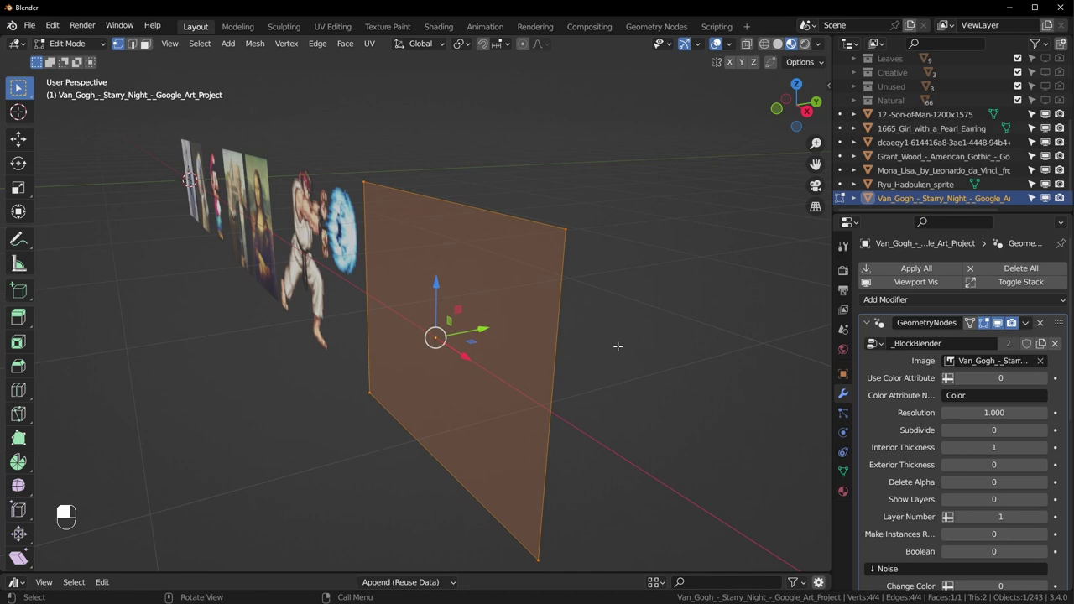
key("e")
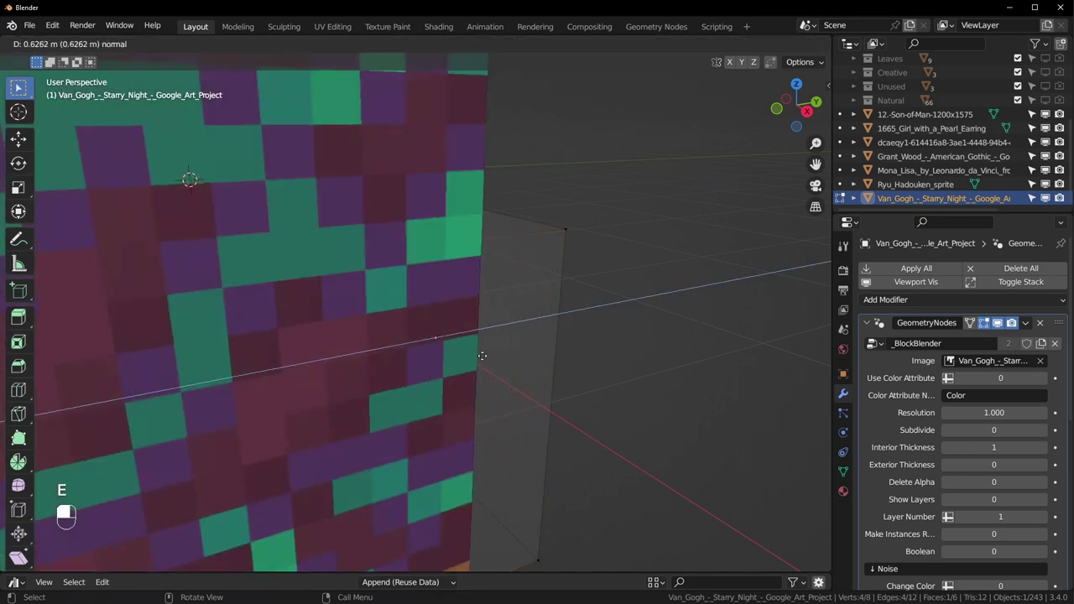
key("ctrl+z")
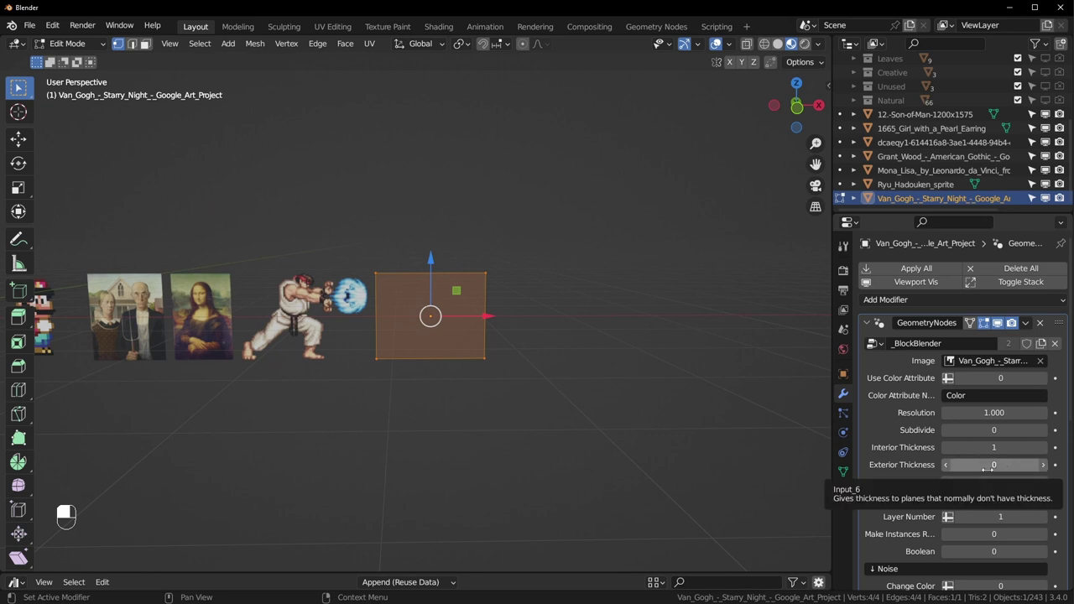
Set the BlockBlender modifier's Exterior Thickness to 1 to give the flat Starry Night plane blocks.
scroll(654, 313, "up", 1)
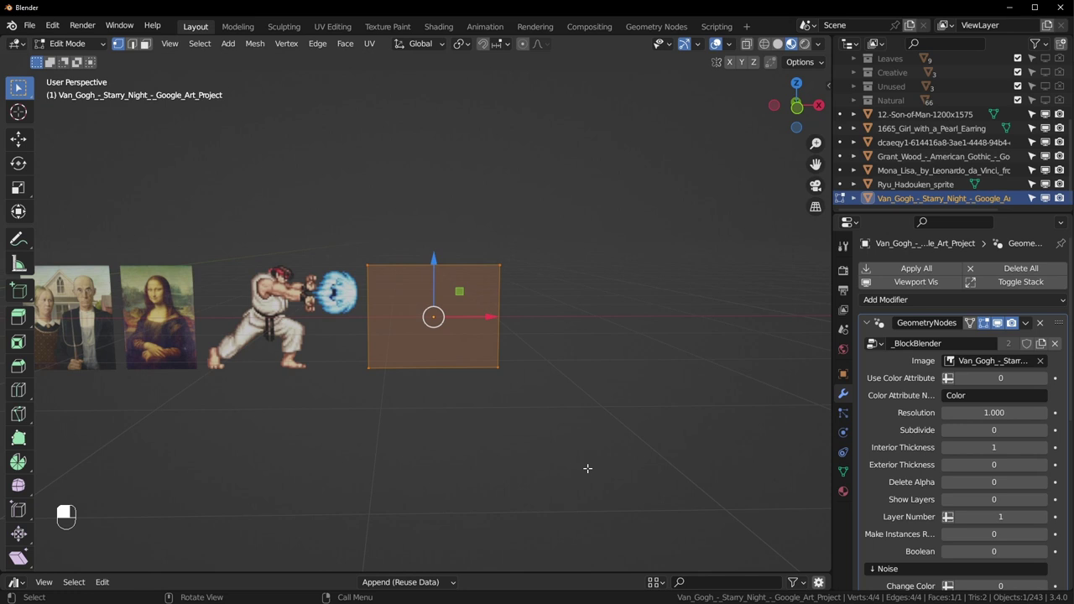
left_click(1043, 465)
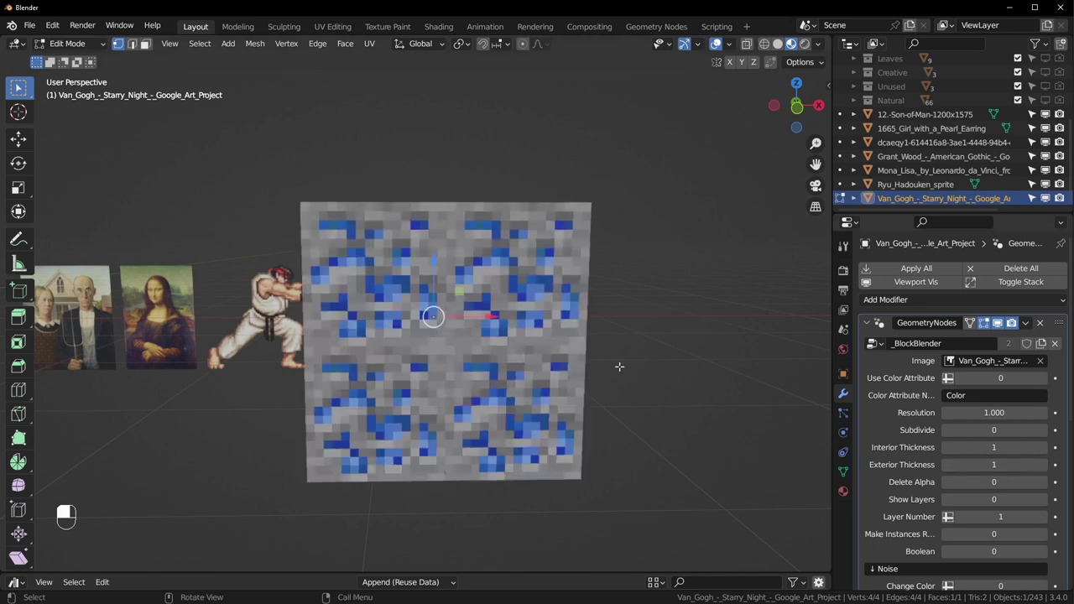
middle_click_drag(592, 364, 547, 366)
mouse_move(613, 302)
middle_mouse_down()
mouse_move(627, 297)
mouse_move(624, 313)
middle_mouse_up()
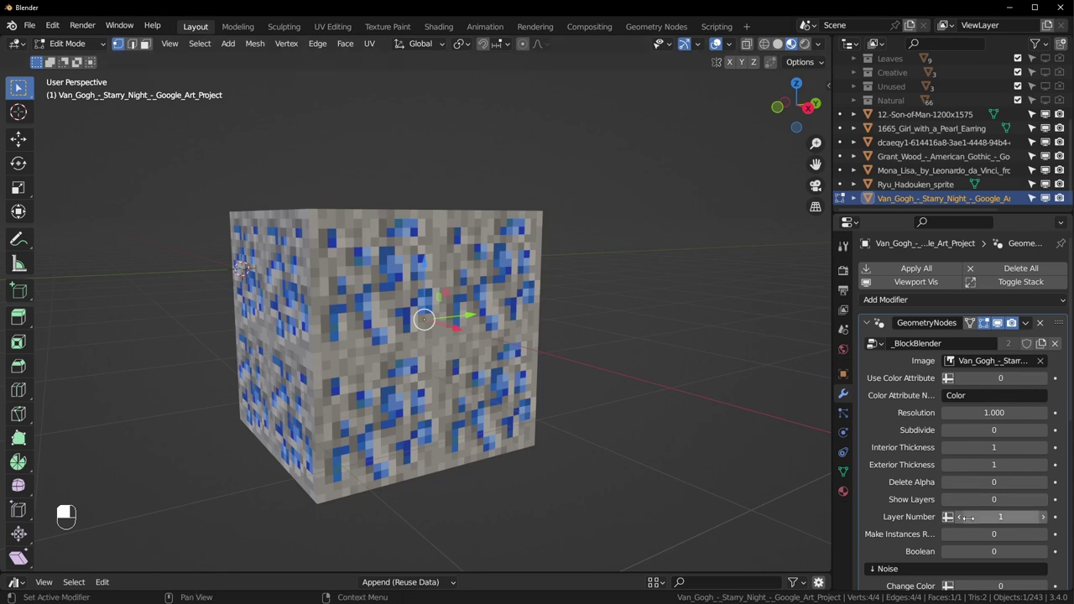
middle_click_drag(668, 325, 638, 362)
Set the BlockBlender Resolution to 0.05 for the Starry Night plane and inspect the smaller blocks.
left_click(1000, 414)
key("BackSpace")
type(".0")
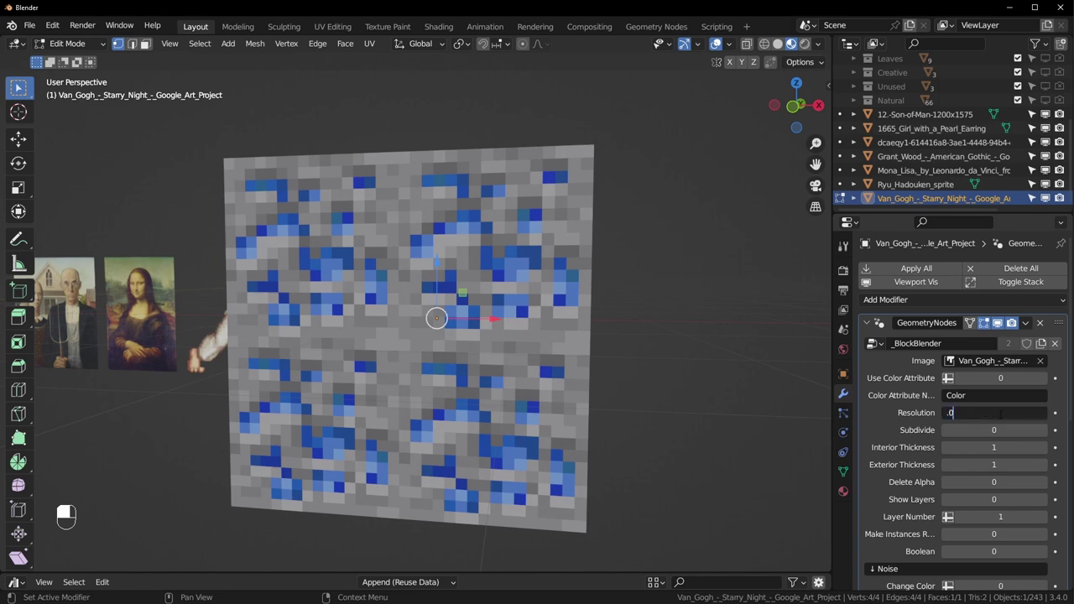
type("5")
key("Return")
scroll(557, 310, "up", 5)
middle_click_drag(474, 253, 508, 268)
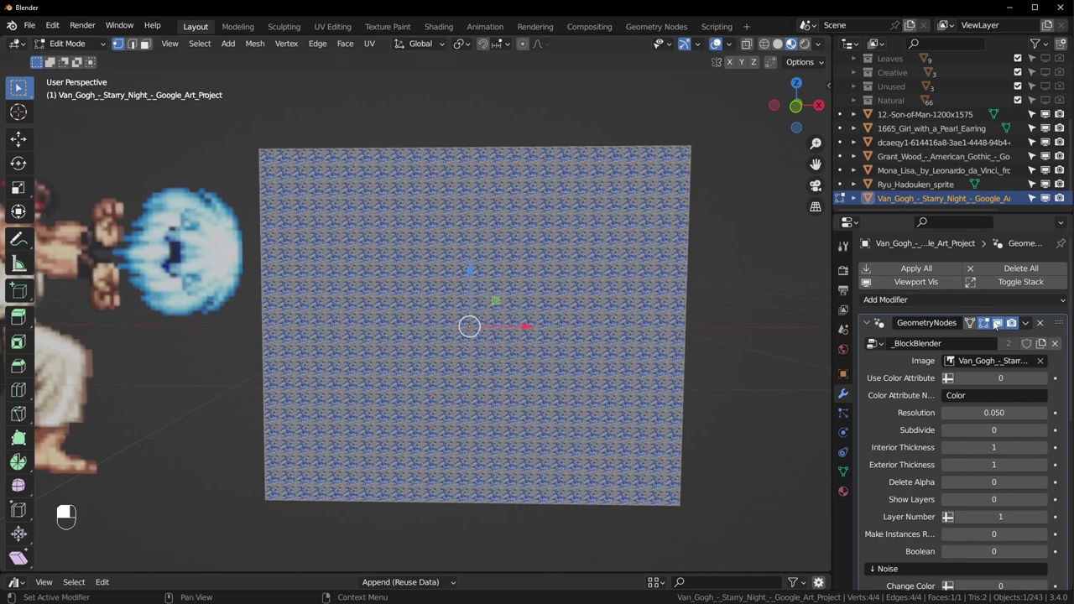
Leave Edit Mode and compare the Starry Night plane with the modifier's viewport display off and on.
key("Tab")
key("Tab")
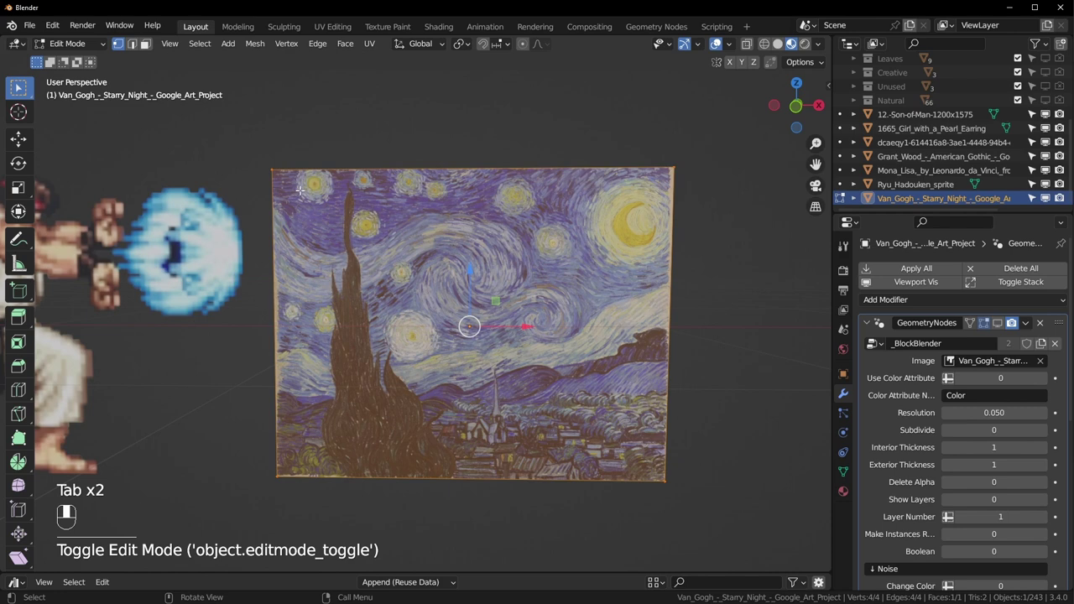
key("Tab")
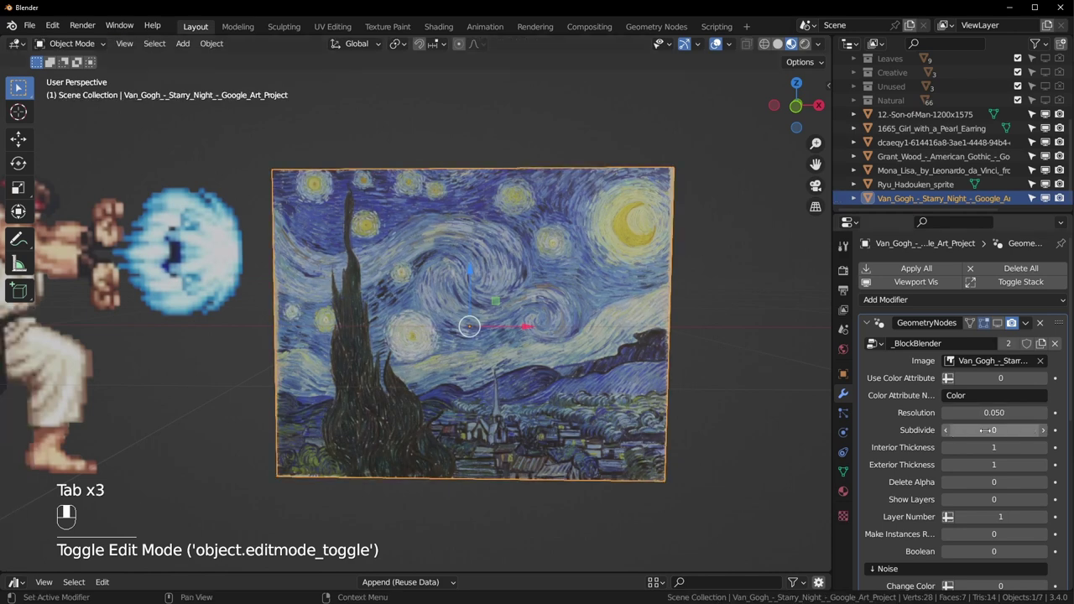
left_click(997, 322)
Raise the BlockBlender Subdivide value gradually on the Starry Night plane, ending at 7.
left_click(1045, 432)
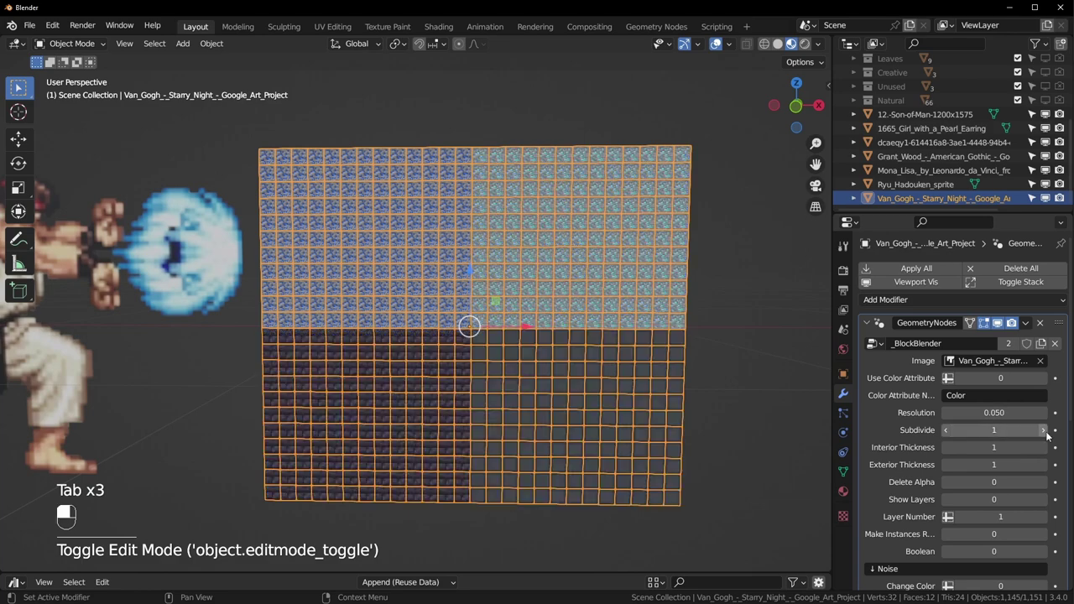
left_click(1046, 433)
left_click(772, 394)
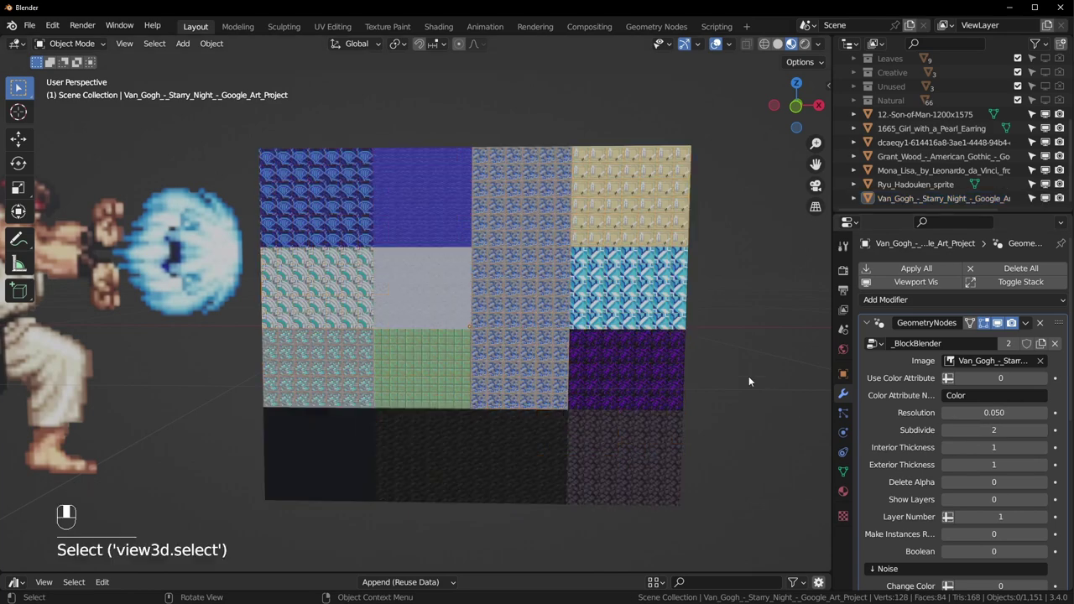
left_click(1043, 432)
left_click(1043, 433)
left_click(1042, 433)
left_click(993, 430)
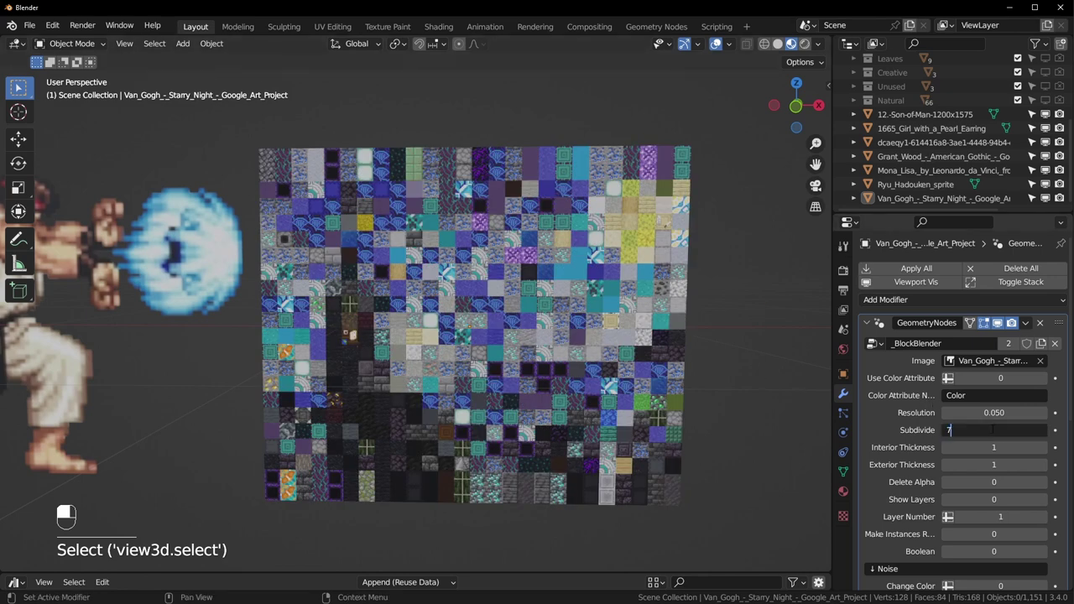
type("7")
key("Return")
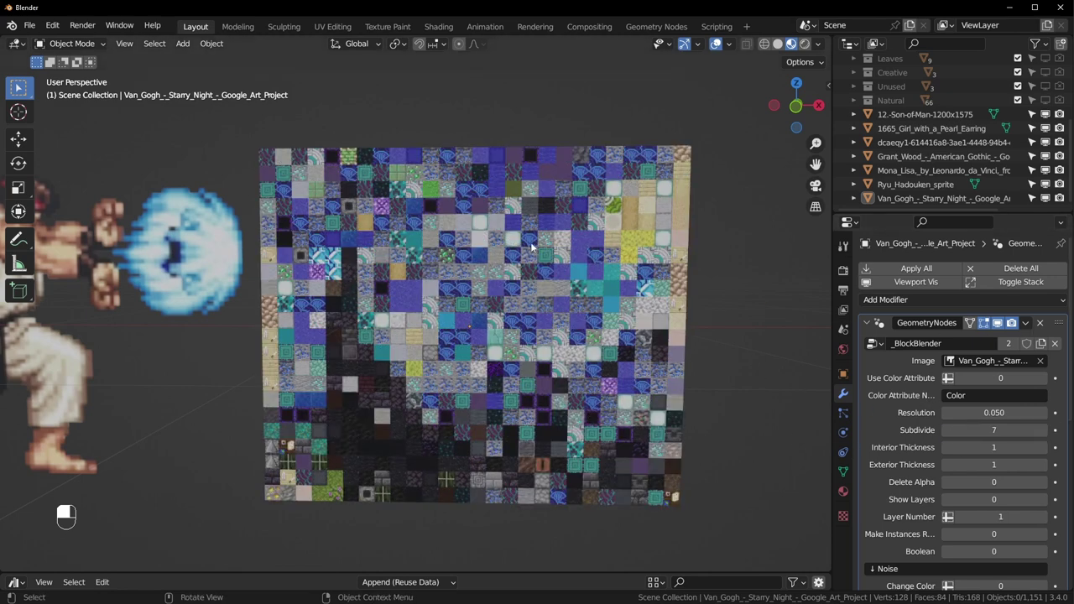
Refine the Starry Night blocks by setting the Resolution to 0.03, and inspect the picture from a distance.
left_click(1020, 414)
type(".0")
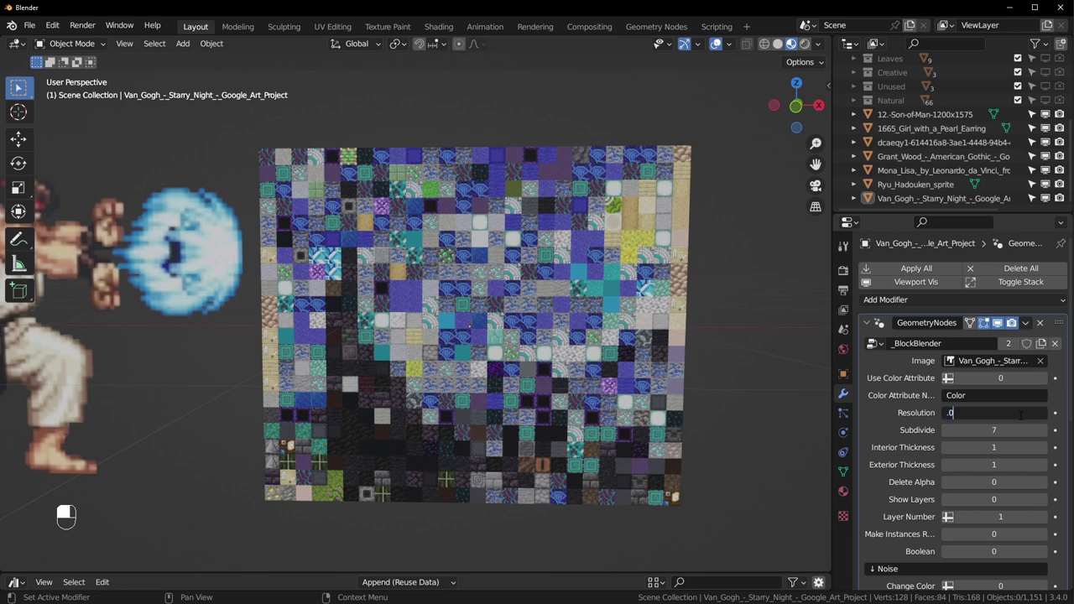
type("3")
key("Return")
middle_click_drag(715, 361, 698, 371)
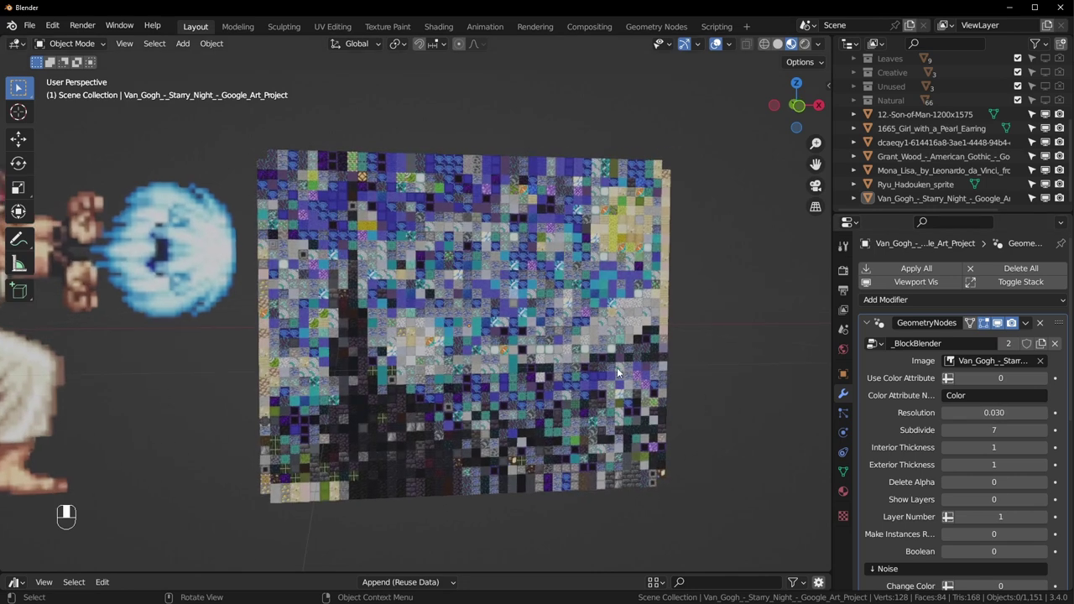
scroll(541, 406, "down", 5)
scroll(540, 406, "up", 2)
middle_click_drag(540, 407, 432, 361)
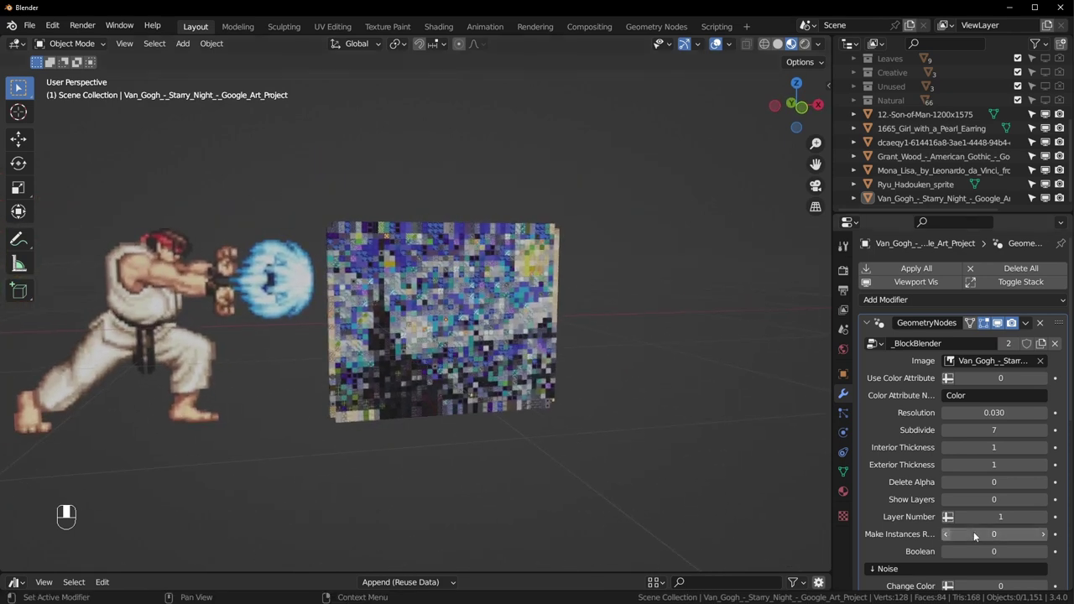
Set Make Instances Real to 1 in the Starry Night plane's BlockBlender modifier.
left_click(1044, 534)
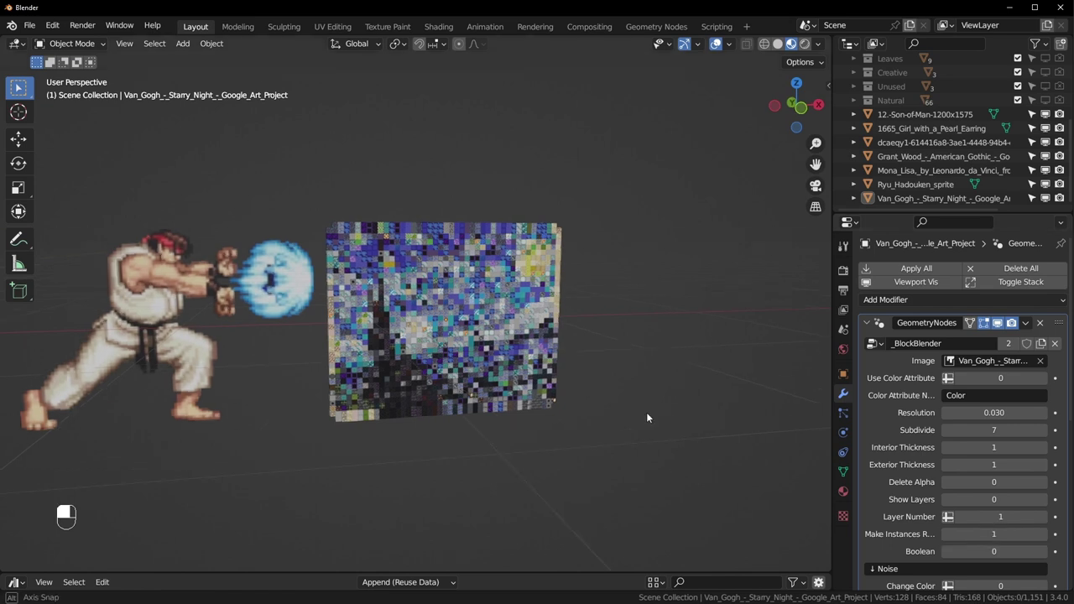
scroll(412, 387, "down", 2)
scroll(390, 377, "down", 2)
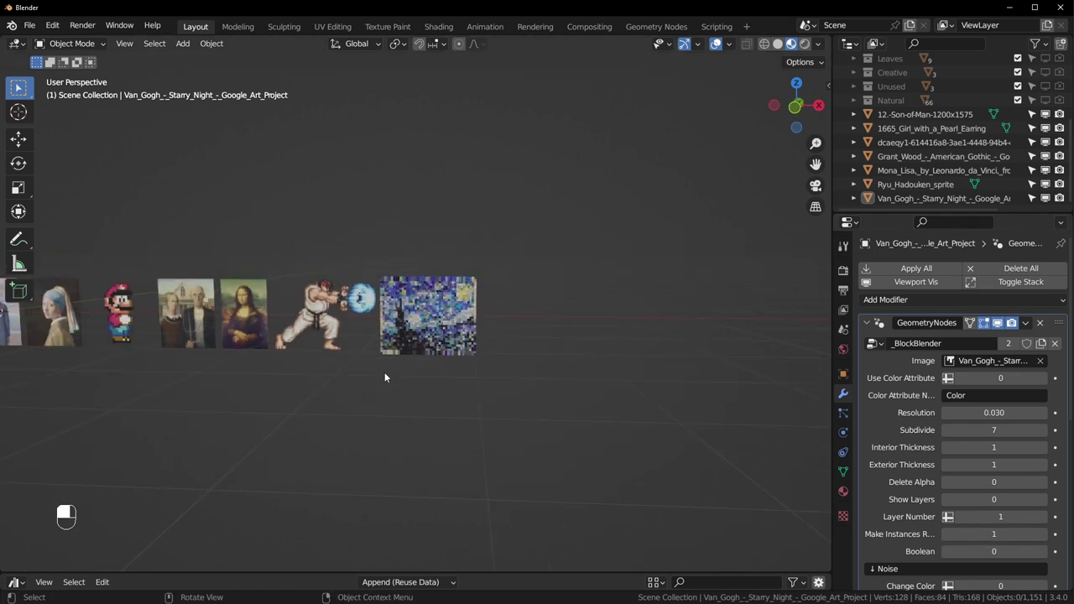
Copy the Starry Night plane's modifiers to all the other image planes.
left_click(396, 369)
mouse_move(402, 372)
middle_mouse_down("shift")
mouse_move(568, 384)
mouse_move(548, 406)
middle_mouse_up("shift")
key("a")
scroll(548, 406, "up", 4)
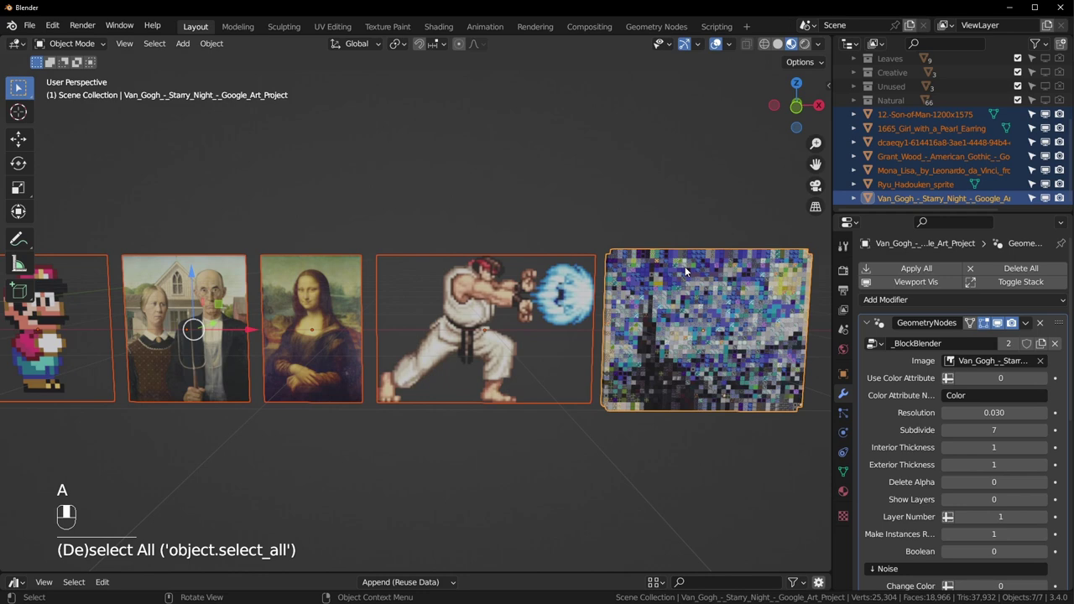
key("ctrl+l")
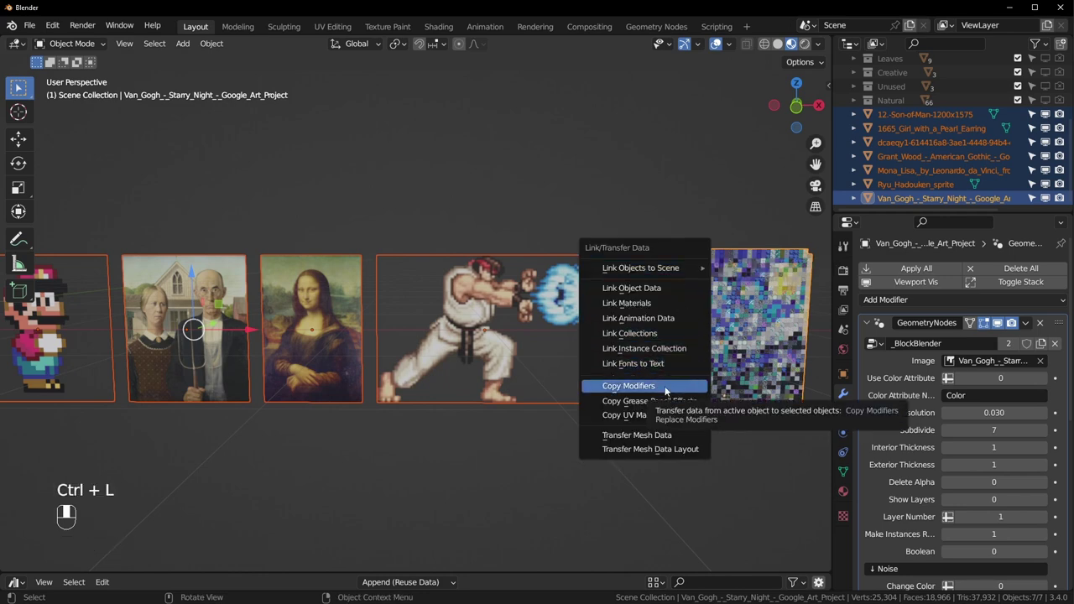
left_click(628, 386)
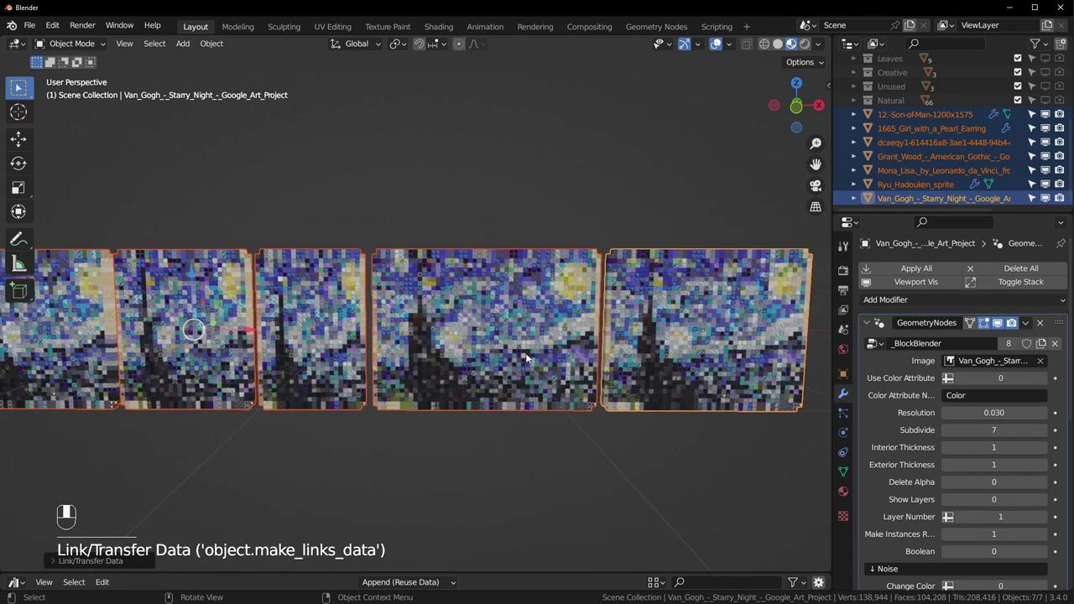
Assign each remaining plane its own matching picture as the BlockBlender Image, from Ryu_Hadouken_sprite through to 12.-Son-of-Man-1200x1575.
left_click(540, 282)
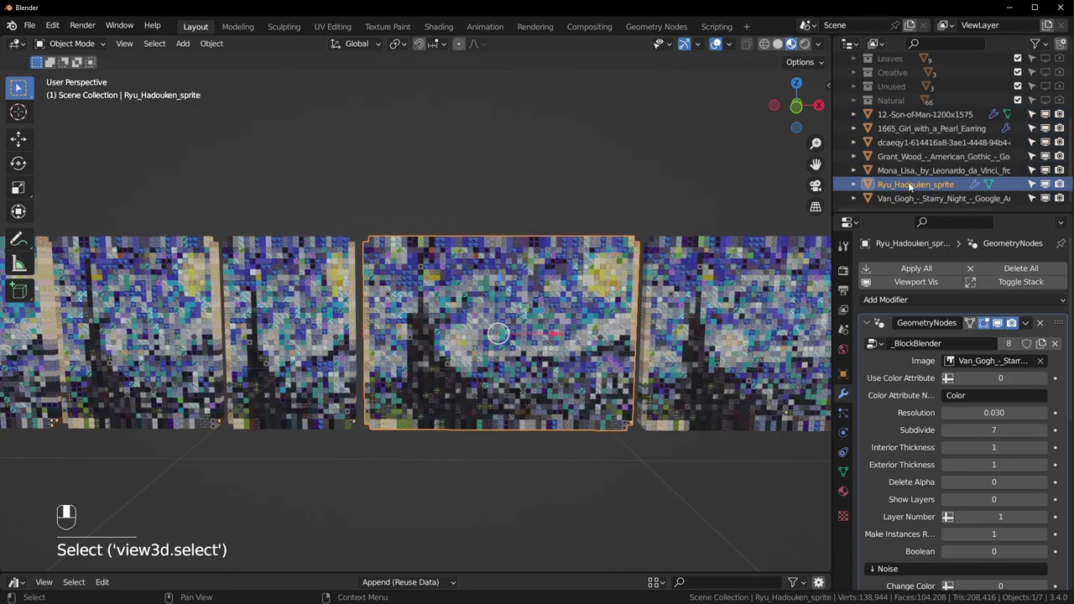
left_click(982, 363)
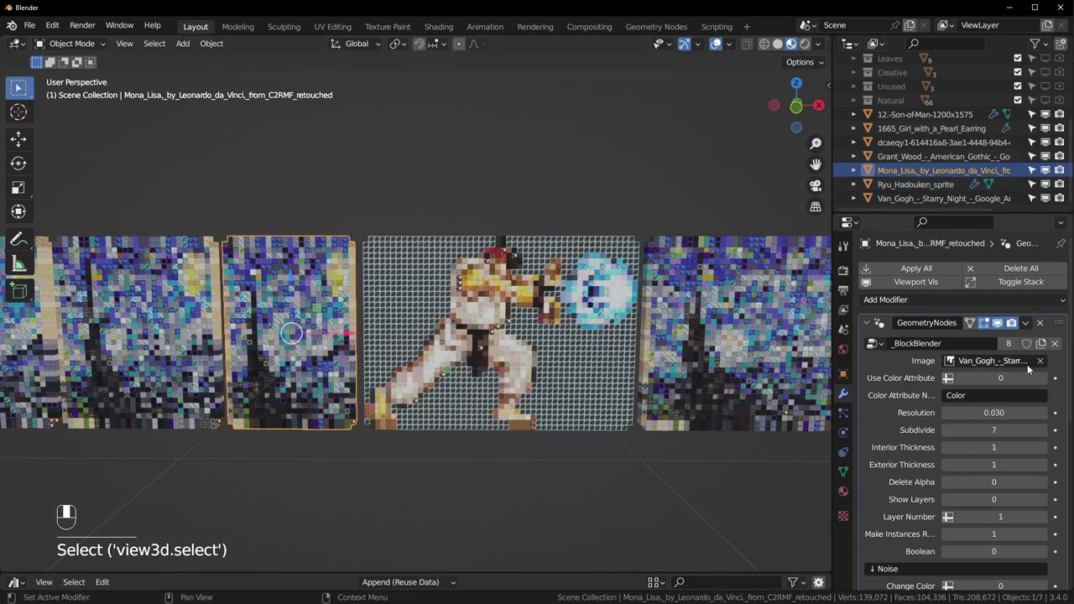
left_click(1027, 367)
key("BackSpace")
key("BackSpace")
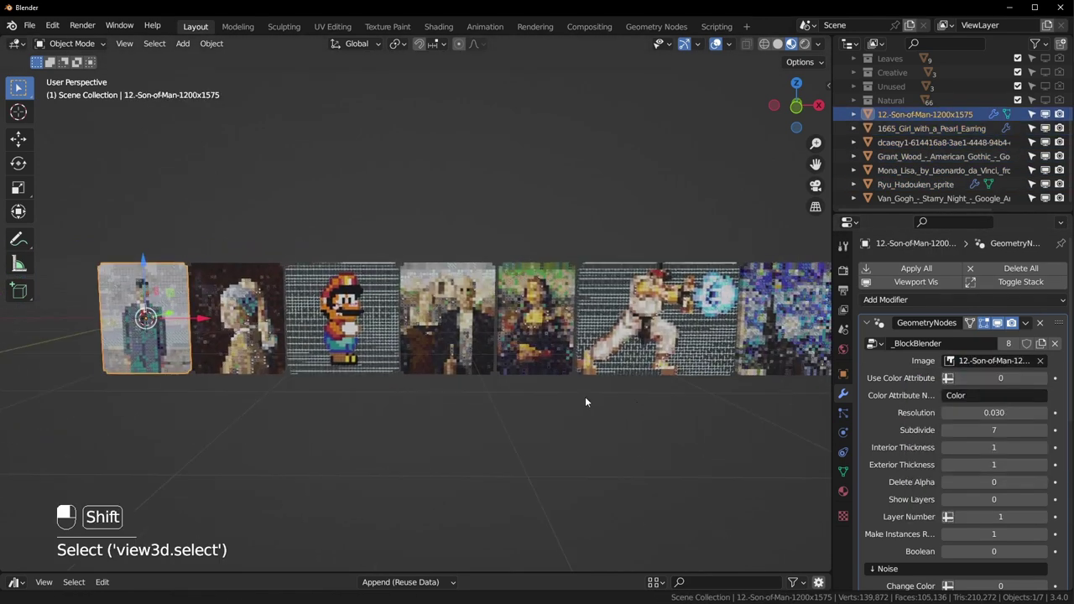
Examine the row of block pictures, looking closely at the individual blocks of the Mario sprite.
left_click(667, 430)
mouse_move(594, 420)
middle_mouse_down()
mouse_move(640, 418)
mouse_move(610, 420)
middle_mouse_up()
scroll(428, 407, "up", 3)
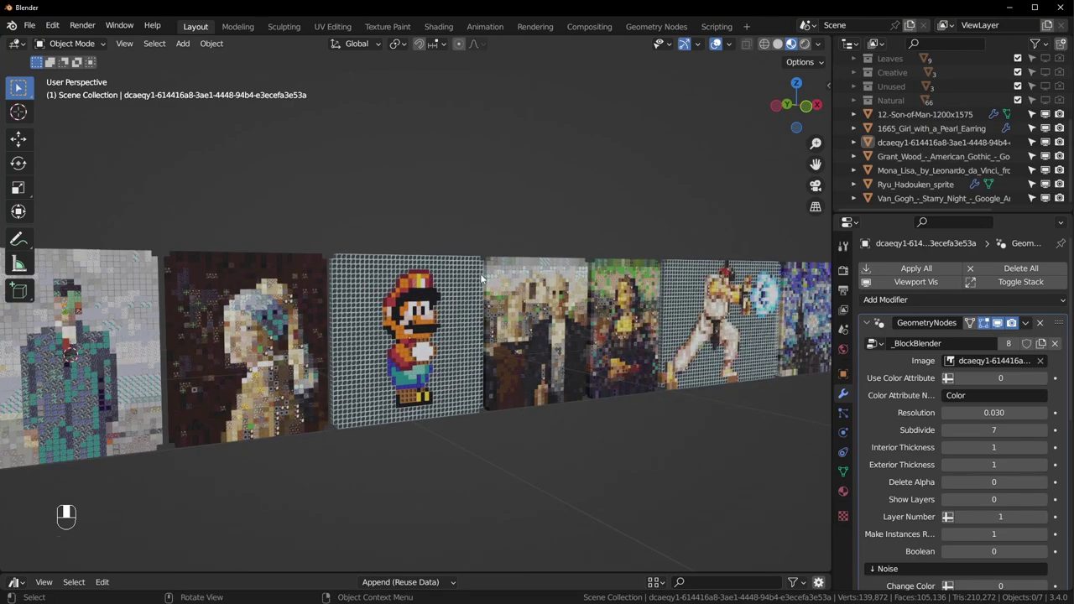
scroll(470, 311, "up", 5)
mouse_move(471, 311)
middle_mouse_down()
mouse_move(507, 279)
mouse_move(567, 377)
middle_mouse_up()
scroll(567, 377, "up", 6)
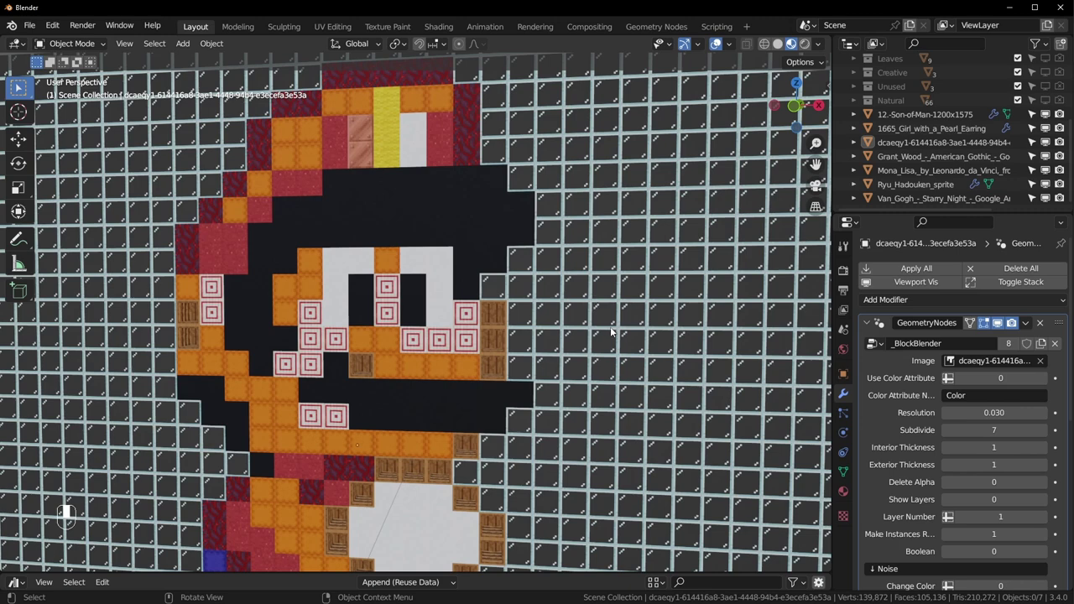
scroll(611, 331, "down", 6)
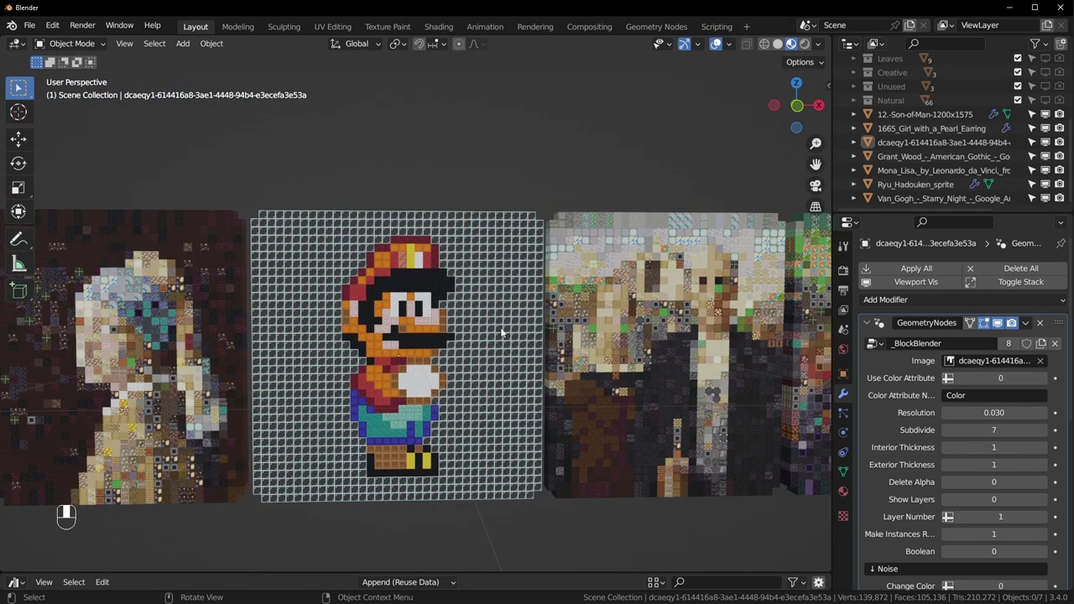
Set Delete Alpha to 1 on the Mario sprite plane to remove its background blocks.
left_click(440, 240)
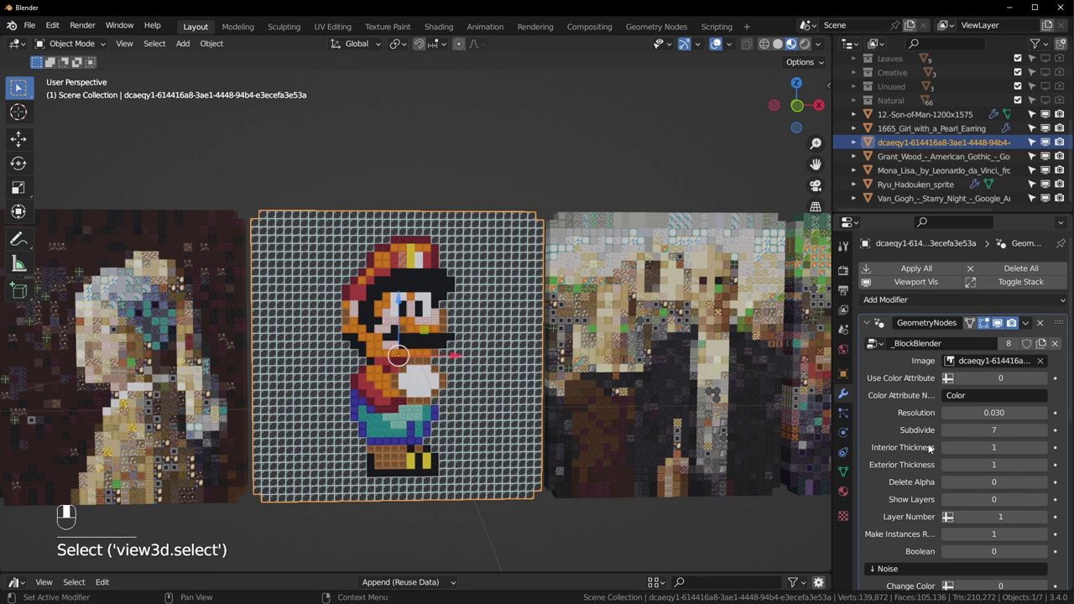
left_click(1044, 483)
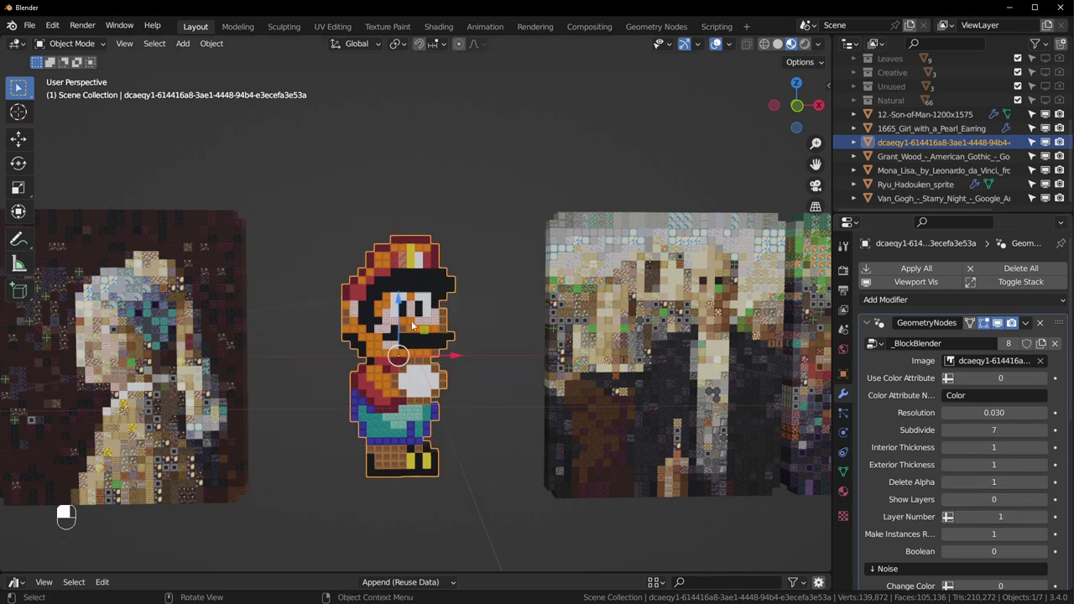
left_click(524, 347)
middle_click_drag(525, 347, 532, 382)
Set Delete Alpha to 1 on the Ryu_Hadouken_sprite plane and inspect its blocks up close.
middle_click_drag(805, 382, 401, 403, "shift")
middle_click_drag(592, 379, 576, 377)
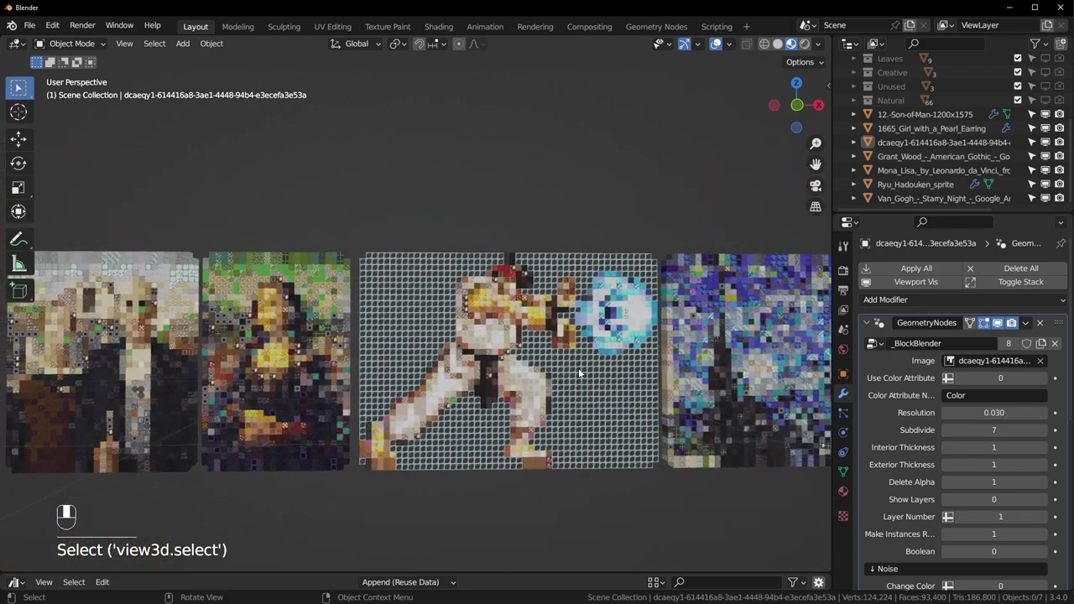
left_click(575, 375)
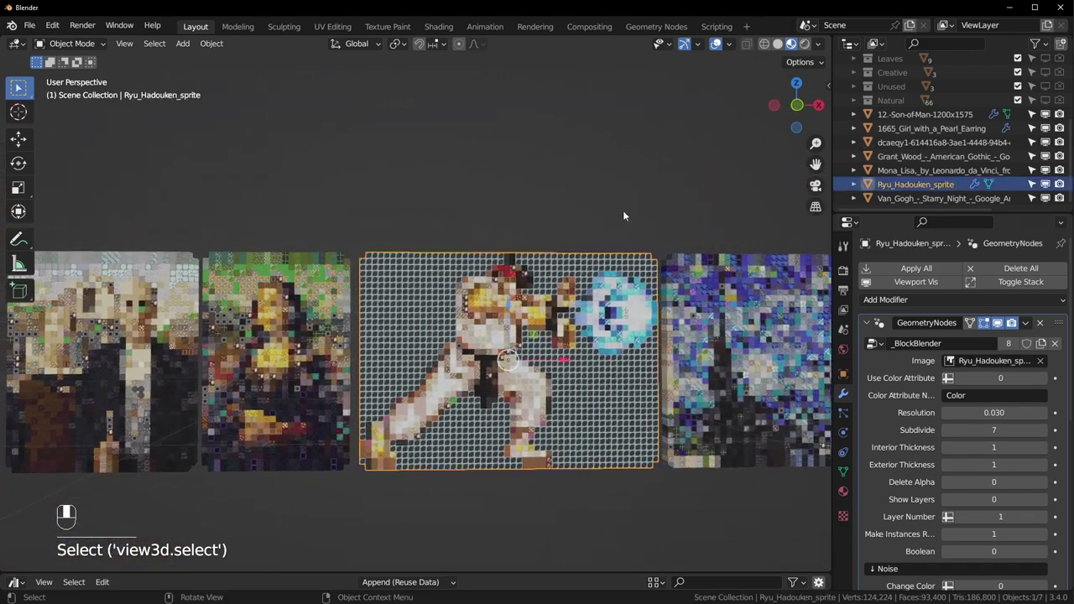
left_click(1049, 482)
left_click(482, 409)
scroll(484, 386, "up", 6)
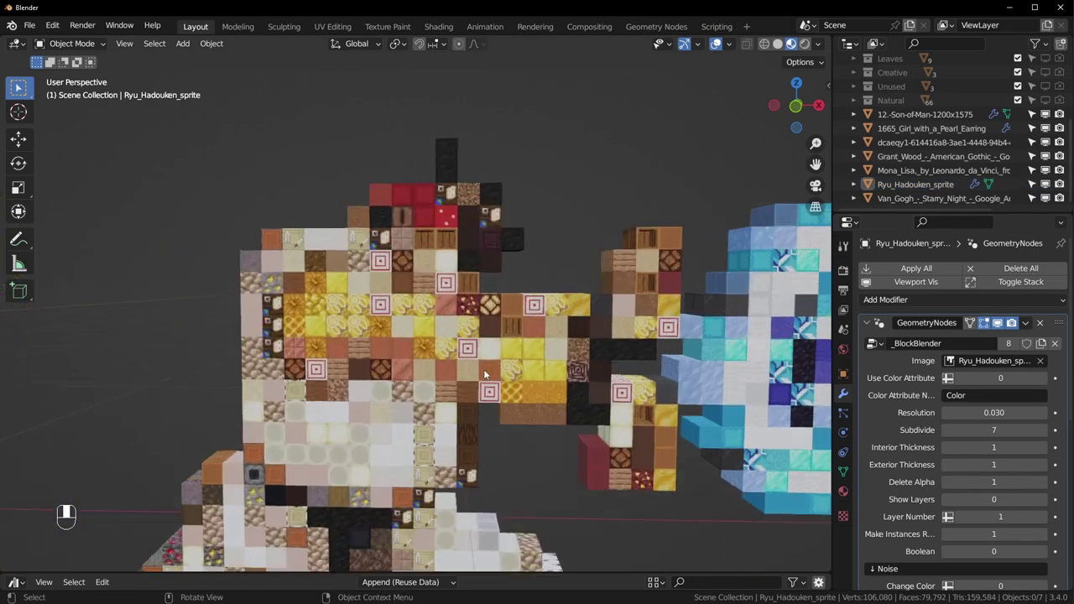
mouse_move(485, 374)
middle_mouse_down()
mouse_move(402, 402)
mouse_move(340, 404)
mouse_move(531, 414)
middle_mouse_up()
scroll(401, 402, "down", 3)
Select the whole row of image planes and apply their rotation.
scroll(401, 401, "down", 6)
middle_click_drag(483, 347, 525, 349)
middle_click_drag(525, 349, 491, 329, "shift")
left_click_drag(108, 248, 792, 459)
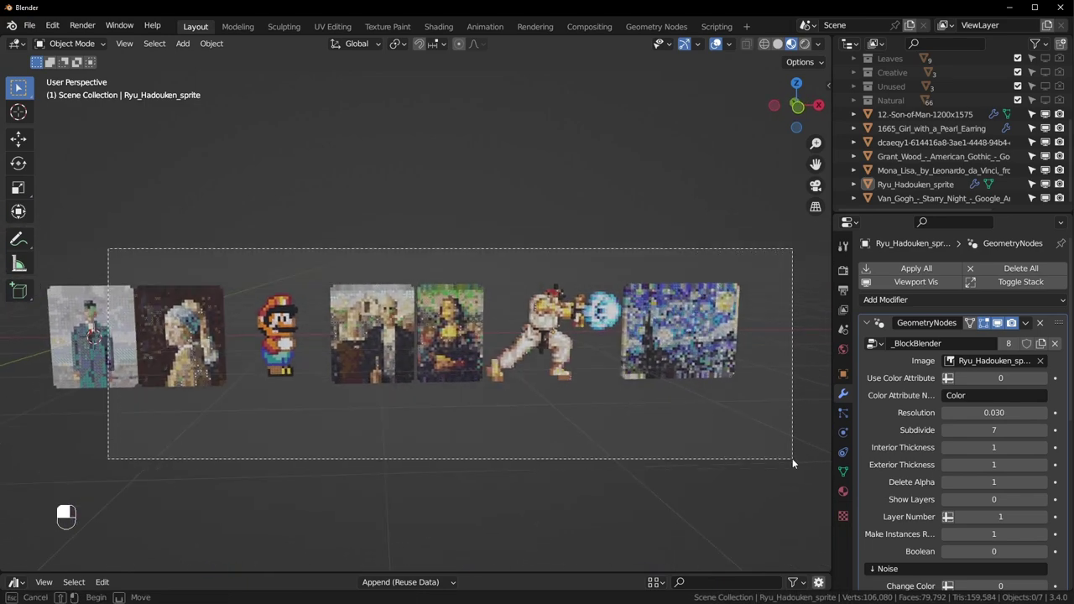
scroll(523, 396, "up", 8)
key("ctrl+a")
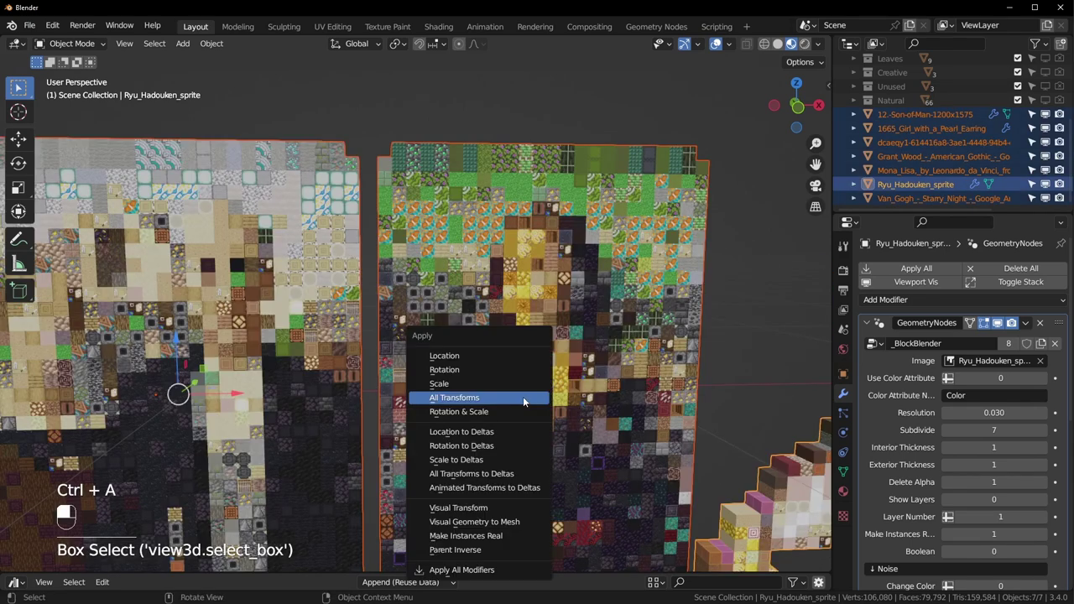
left_click(451, 371)
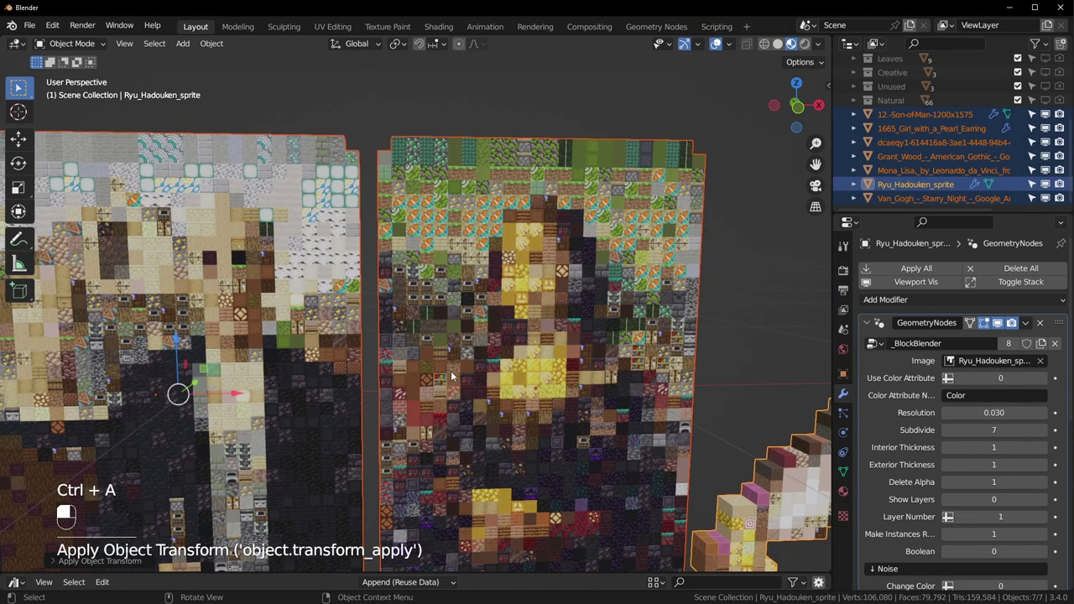
left_click(738, 299)
Inspect the edges of the Starry Night block picture and set its Exterior Thickness to 0.
scroll(733, 331, "down", 4)
middle_click_drag(730, 361, 475, 366, "shift")
scroll(553, 381, "up", 2)
scroll(521, 369, "up", 1)
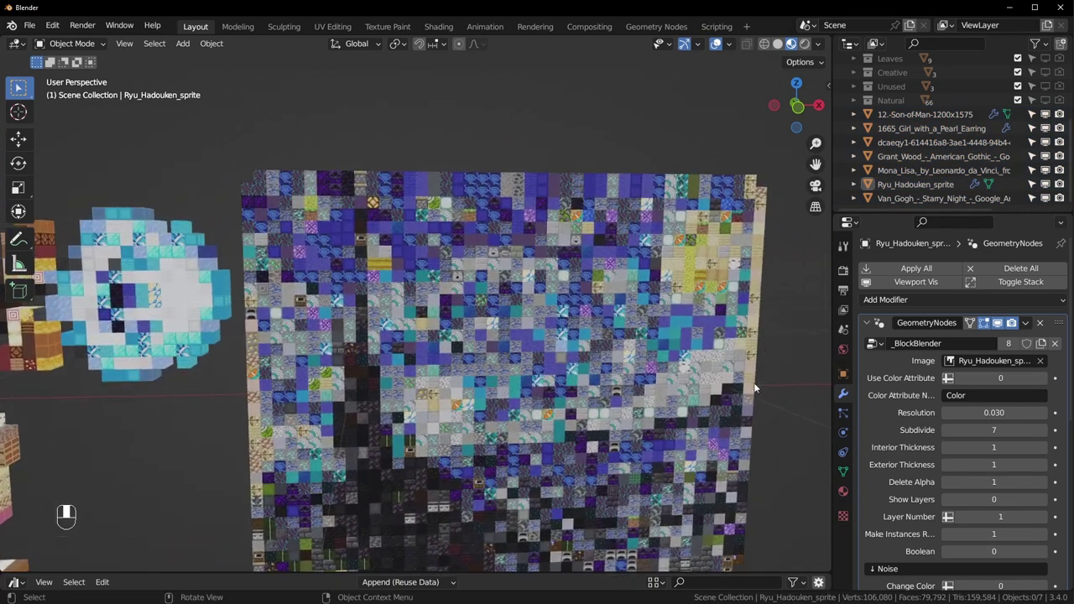
middle_click_drag(760, 437, 588, 428)
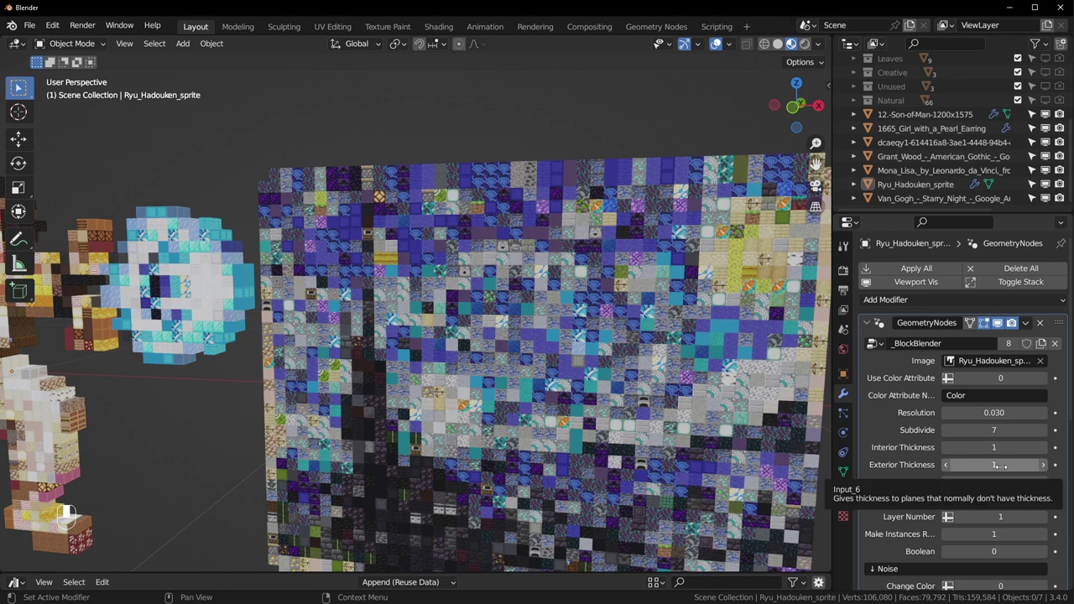
scroll(669, 338, "down", 3)
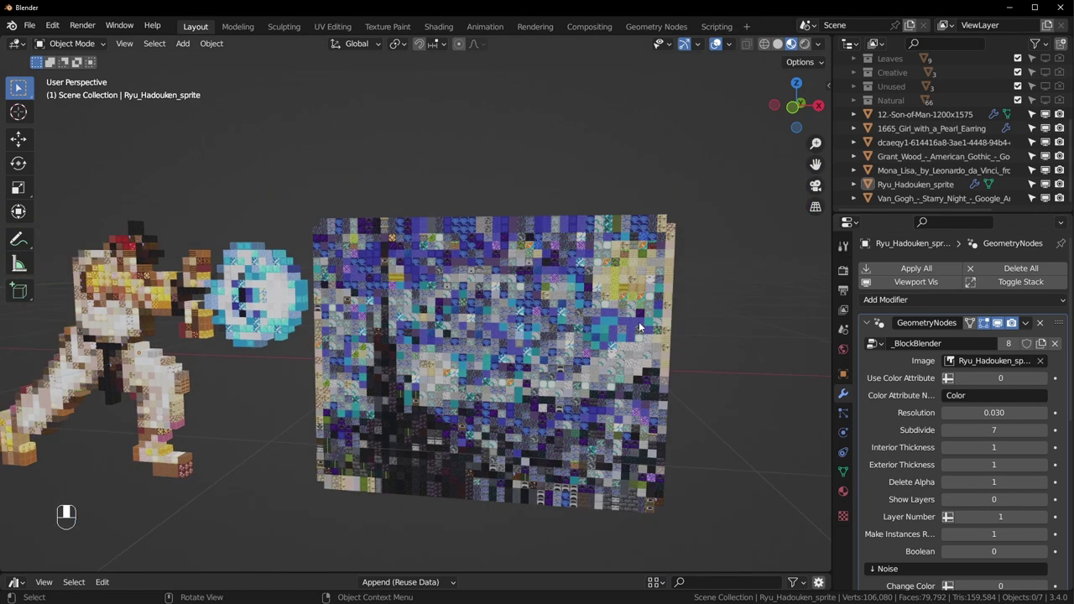
left_click(623, 262)
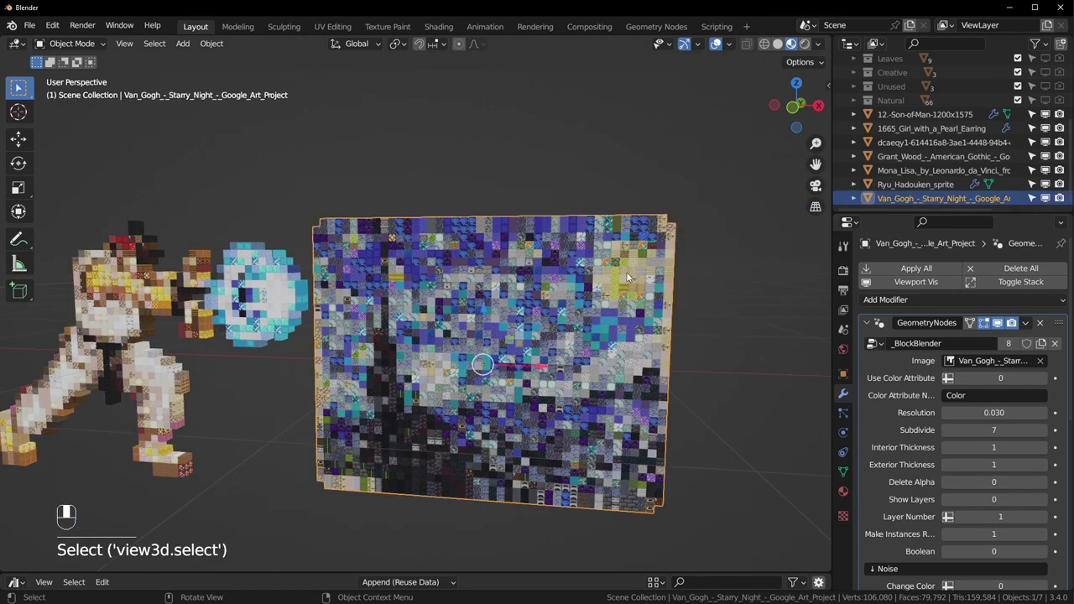
left_click(946, 467)
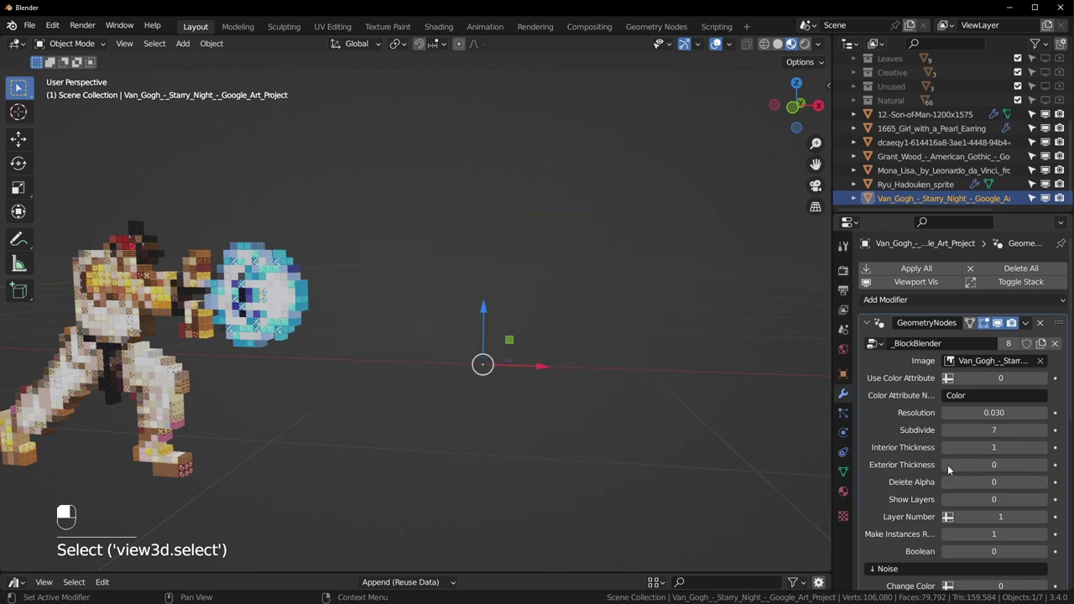
Extrude the Starry Night plane's face slightly in Edit Mode to give it real thickness.
middle_click_drag(690, 394, 530, 414, "shift")
key("Tab")
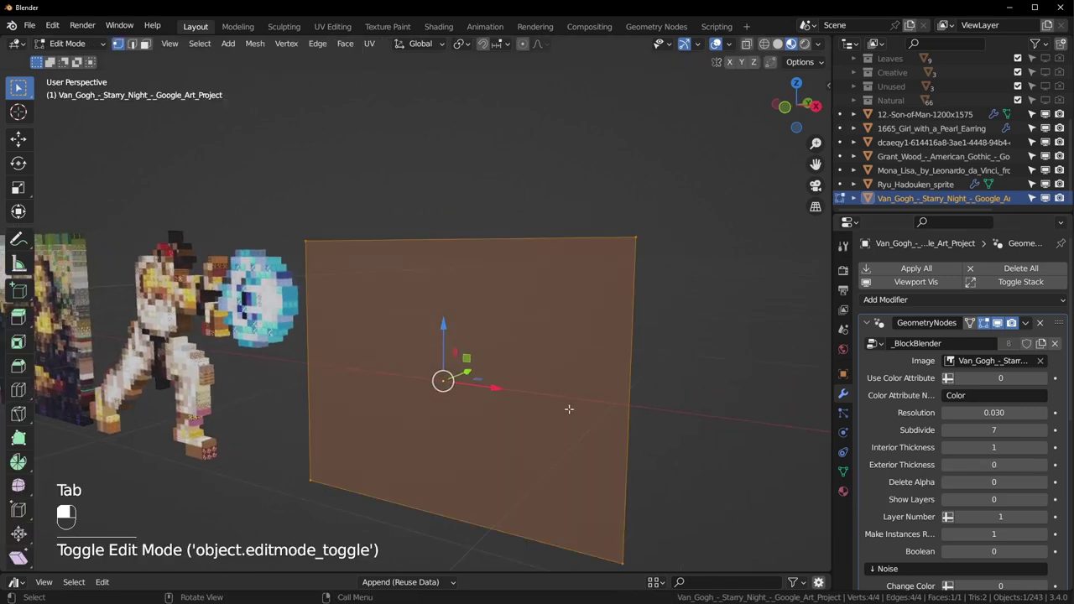
middle_click_drag(706, 442, 722, 397, "shift")
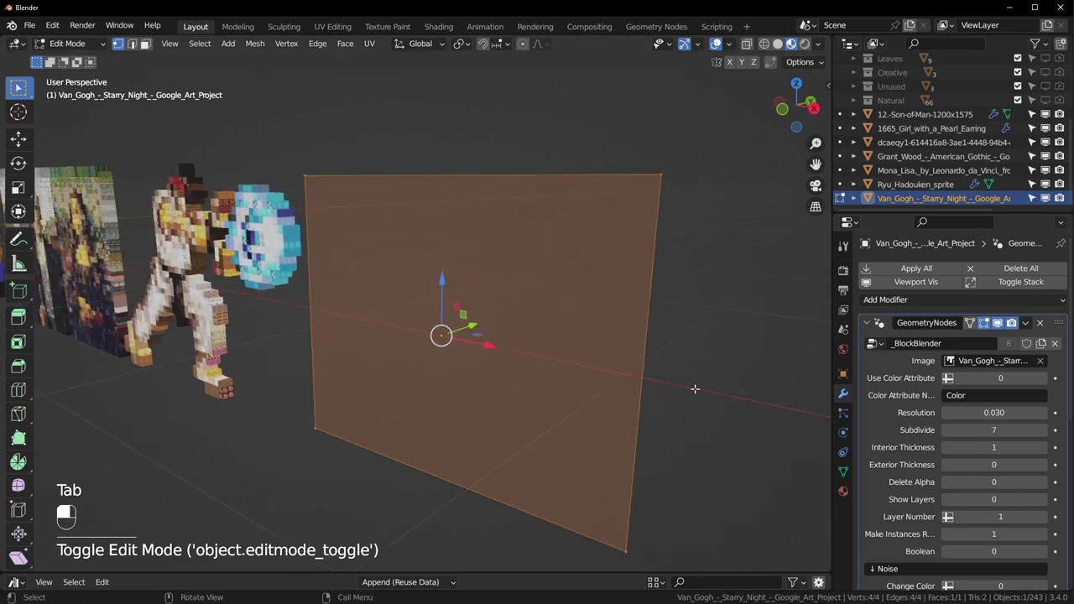
key("e")
left_click(697, 348)
middle_click_drag(685, 350, 563, 356)
middle_click_drag(604, 359, 501, 104, "shift")
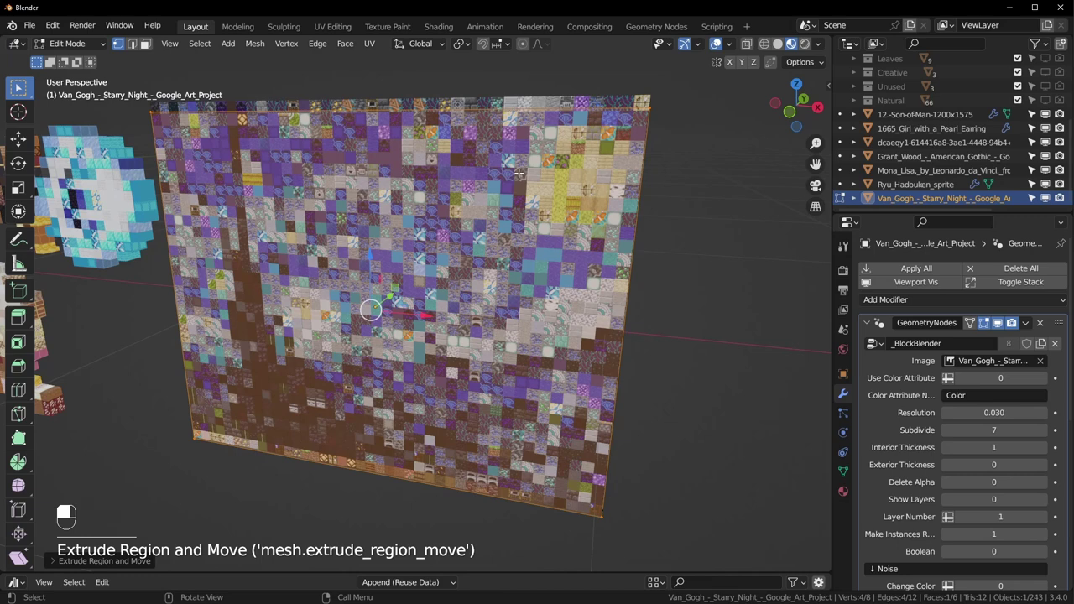
Undo the Starry Night extrusion and return to Object Mode.
key("Tab")
key("ctrl")
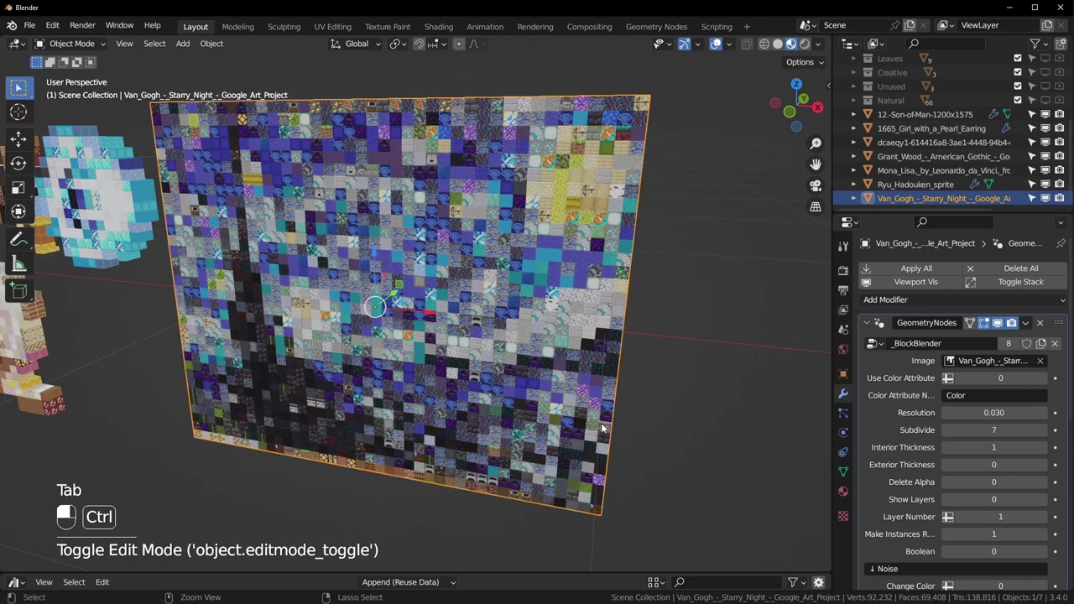
key("ctrl+z")
key("ctrl+z")
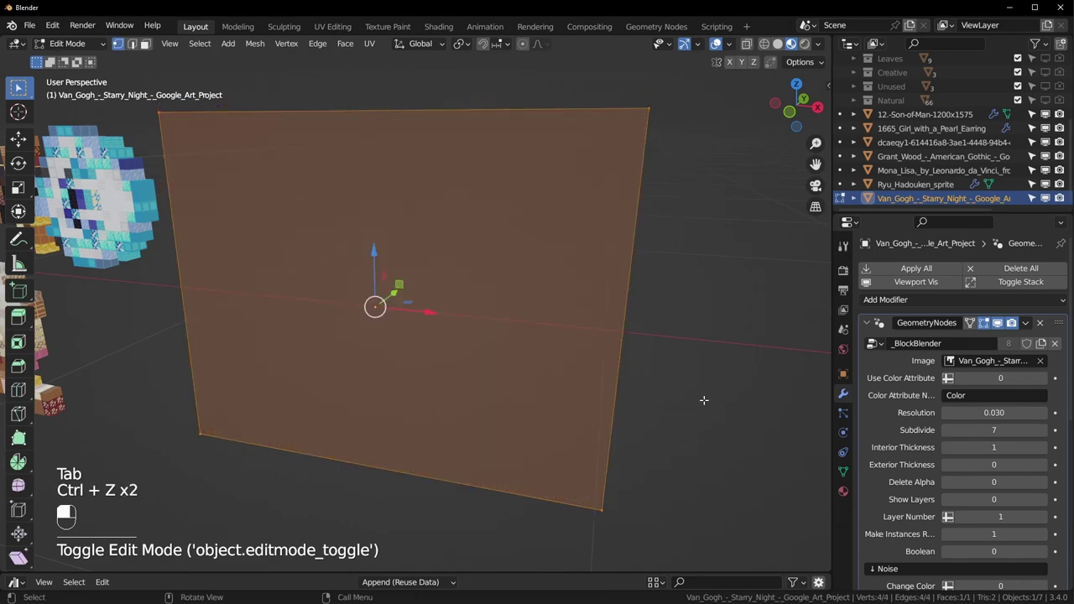
key("Tab")
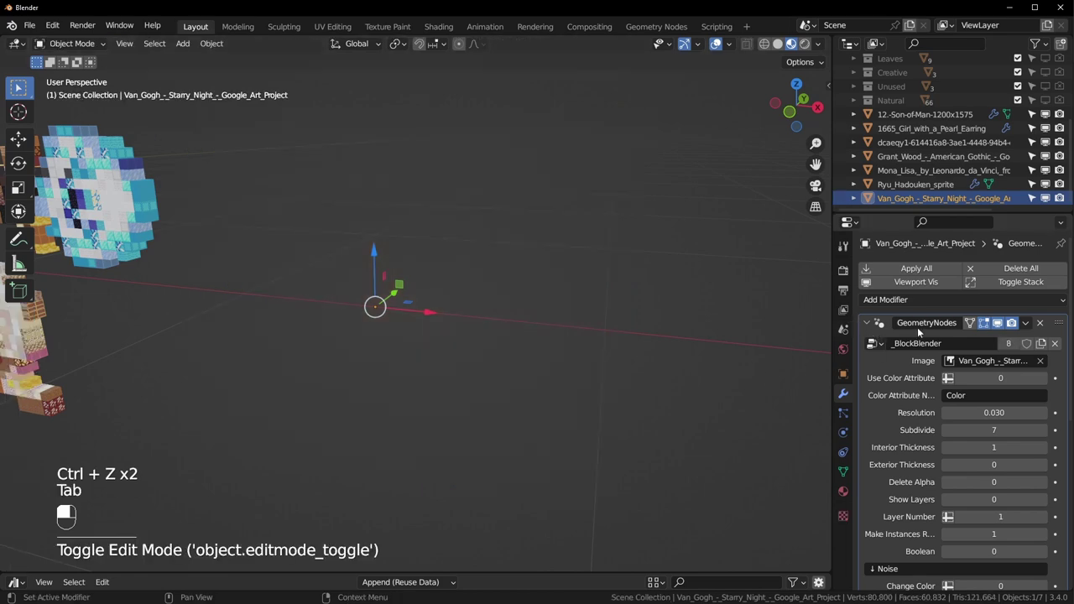
Hide the BlockBlender modifier in the viewport and add a Solidify modifier above it on the Starry Night plane.
left_click(867, 324)
left_click(998, 323)
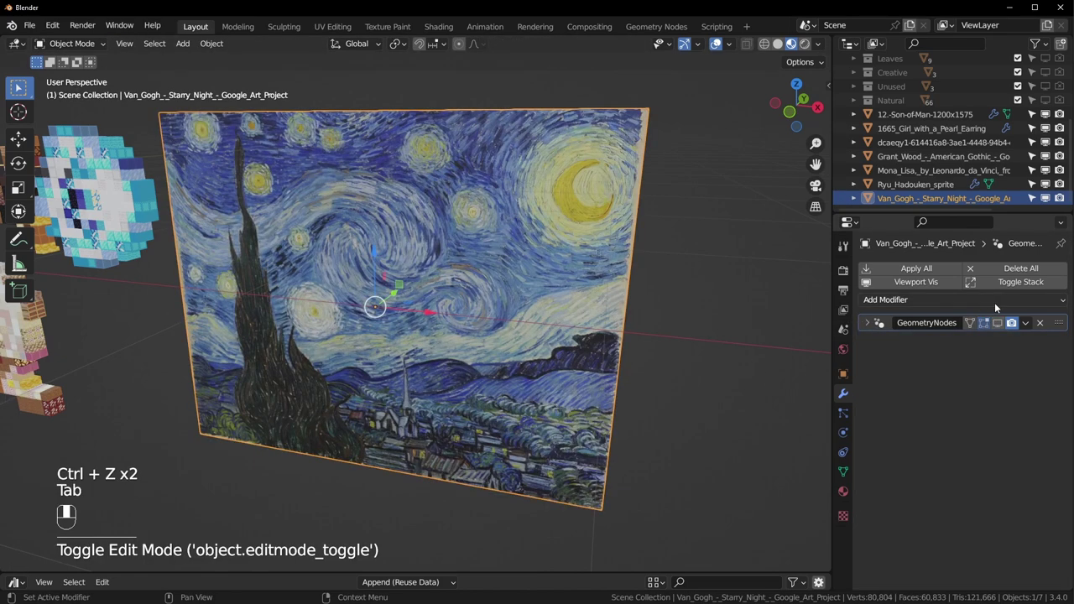
left_click(995, 300)
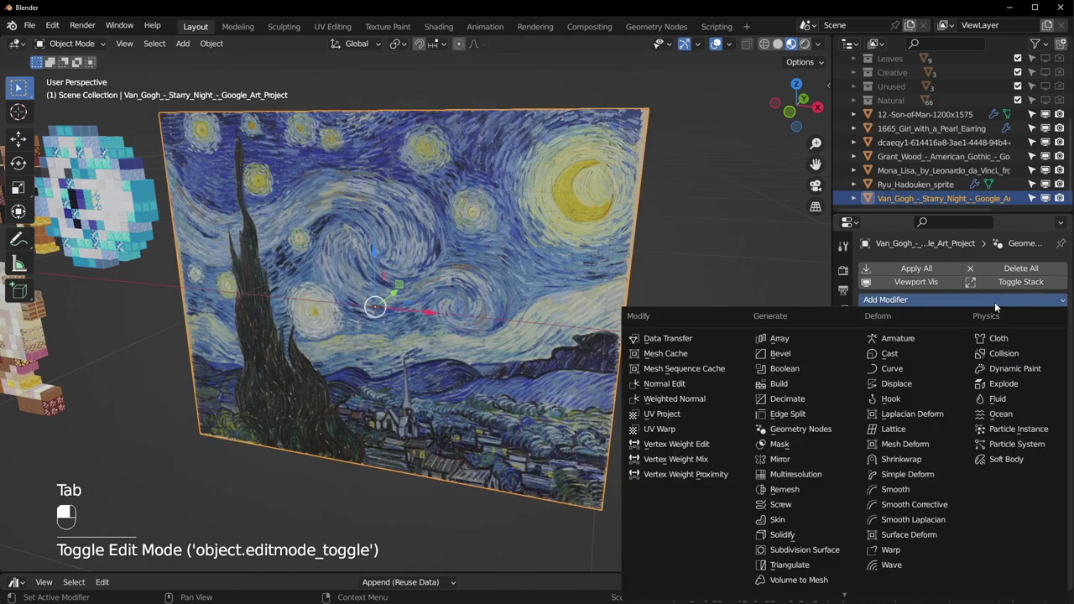
left_click(786, 535)
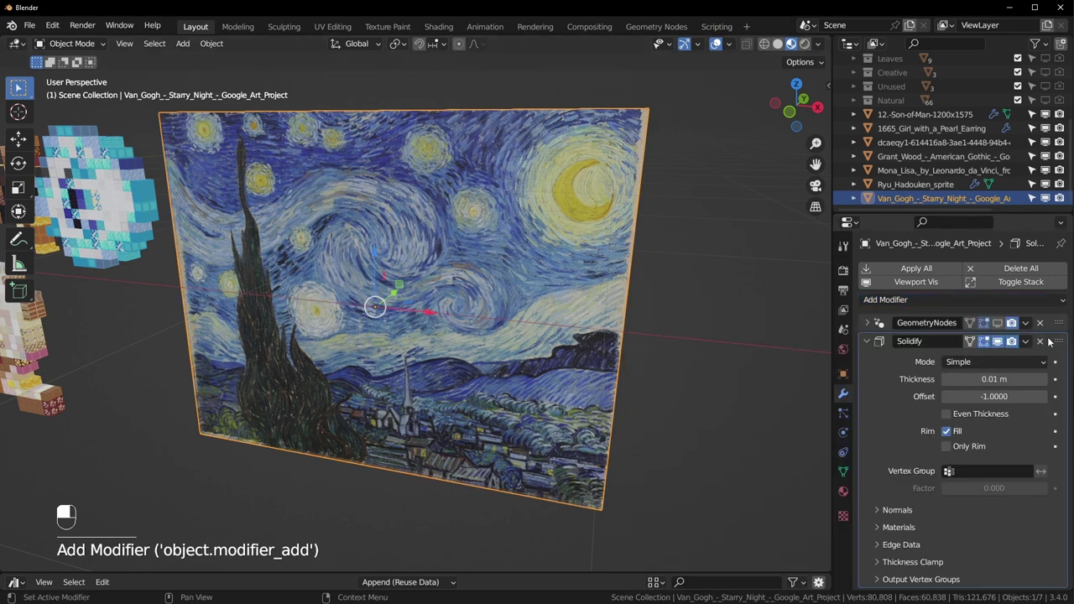
left_click_drag(1060, 344, 1059, 324)
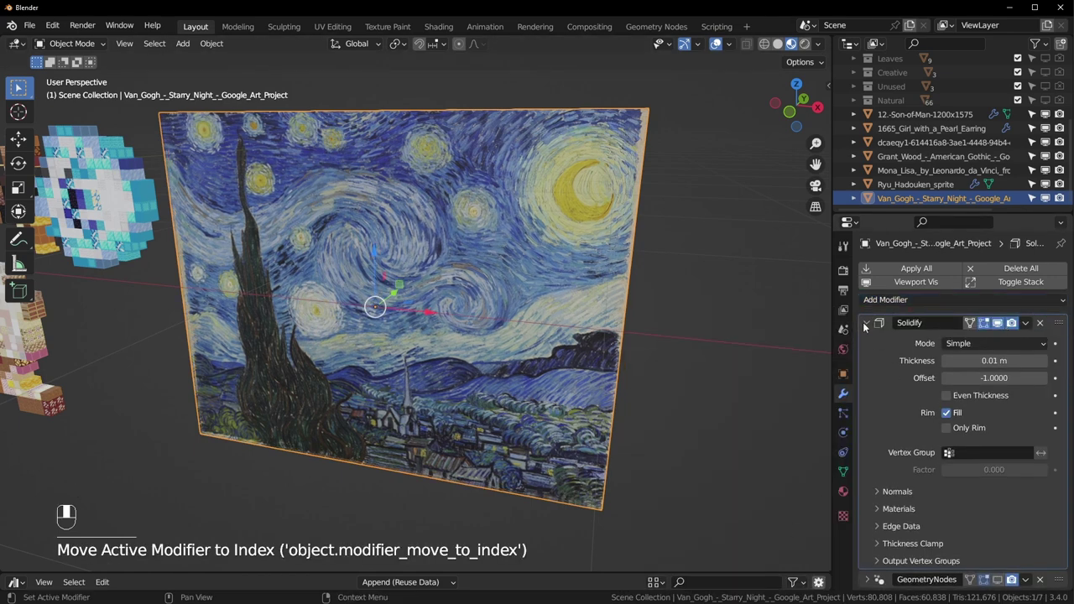
Show the BlockBlender modifier in the viewport, set the Solidify thickness to 0.03 m, and inspect the Starry Night blocks from several sides.
left_click(997, 579)
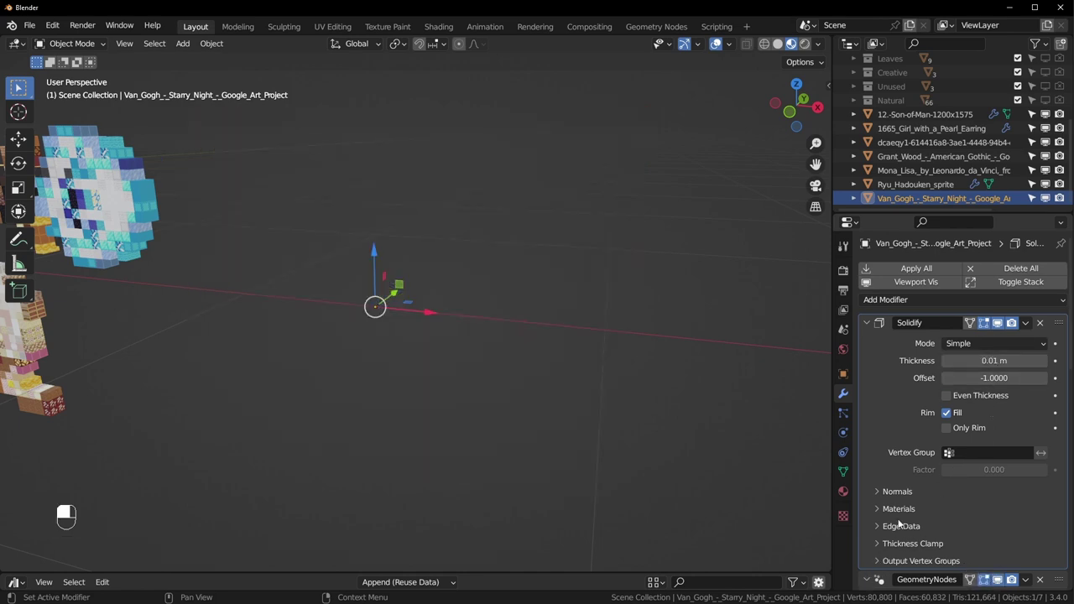
scroll(873, 575, "down", 3)
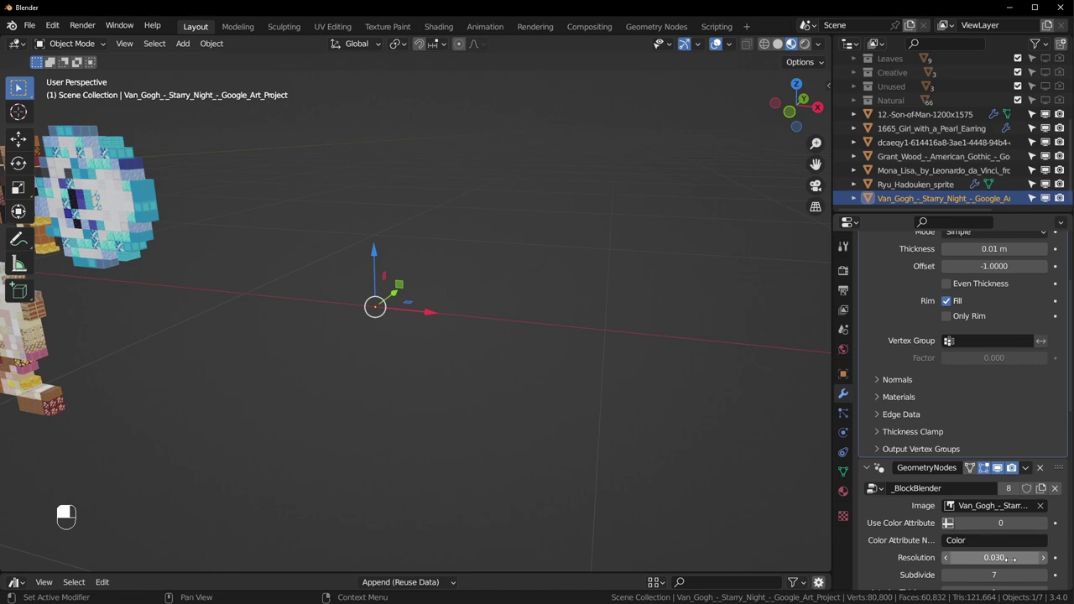
scroll(1011, 558, "up", 3)
left_click(997, 360)
type(".03")
key("Return")
middle_click_drag(672, 336, 512, 266)
middle_click_drag(400, 328, 579, 323, "shift")
middle_click_drag(453, 324, 588, 316)
scroll(470, 316, "down", 3)
middle_click_drag(395, 319, 579, 304, "shift")
middle_click_drag(353, 299, 427, 299)
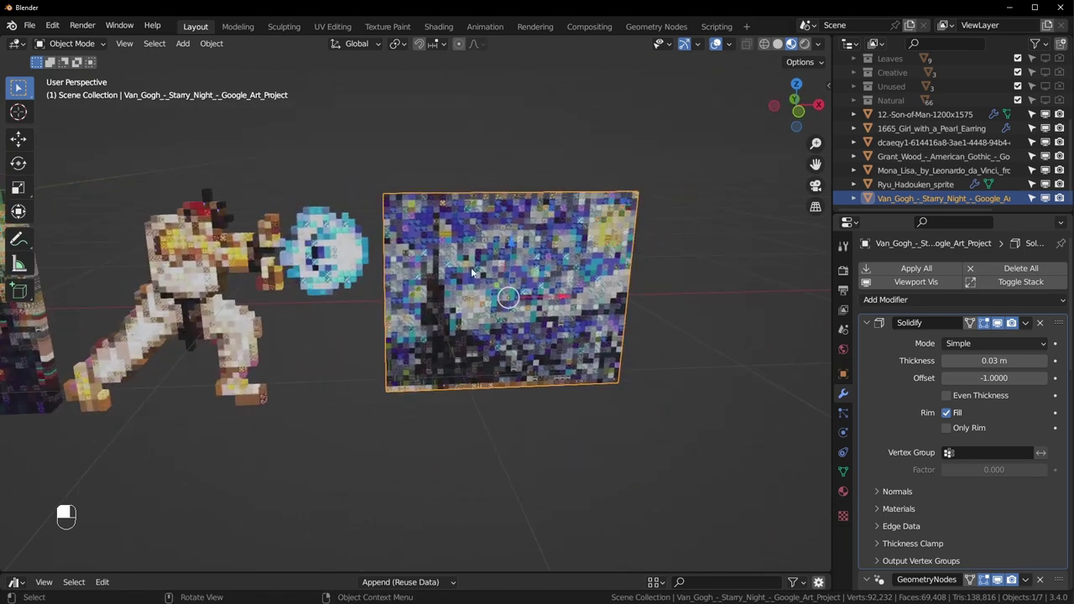
Examine the Starry Night block picture up close, including its thickened lower edge, and leave it deselected.
middle_click_drag(354, 350, 524, 327, "shift")
scroll(391, 325, "down", 1)
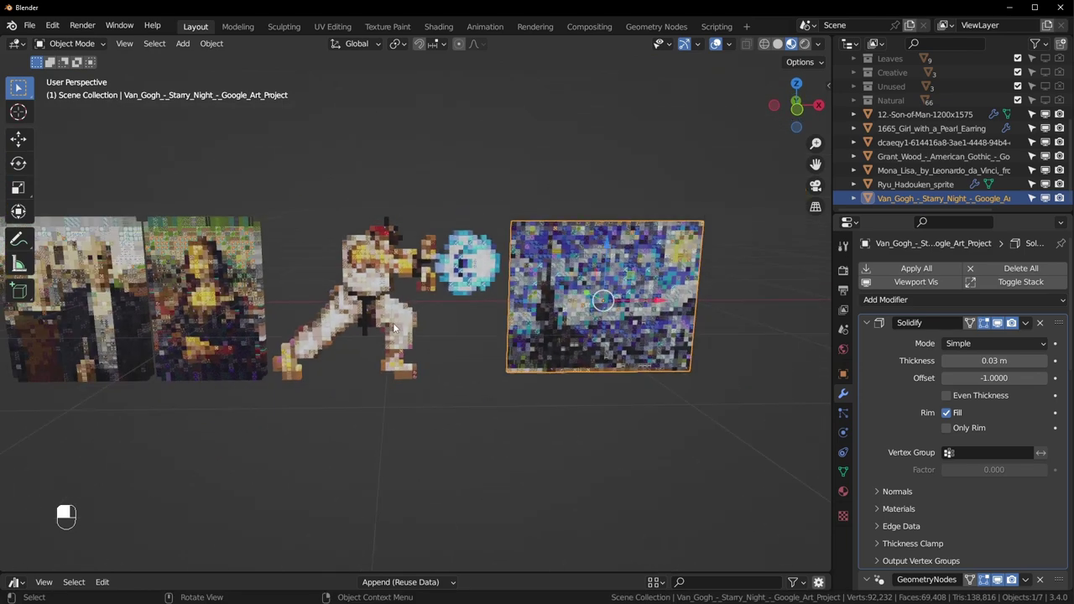
scroll(394, 328, "up", 3)
middle_click_drag(637, 387, 398, 377, "shift")
scroll(499, 372, "up", 1)
middle_click_drag(501, 351, 531, 388, "shift")
left_click(506, 245)
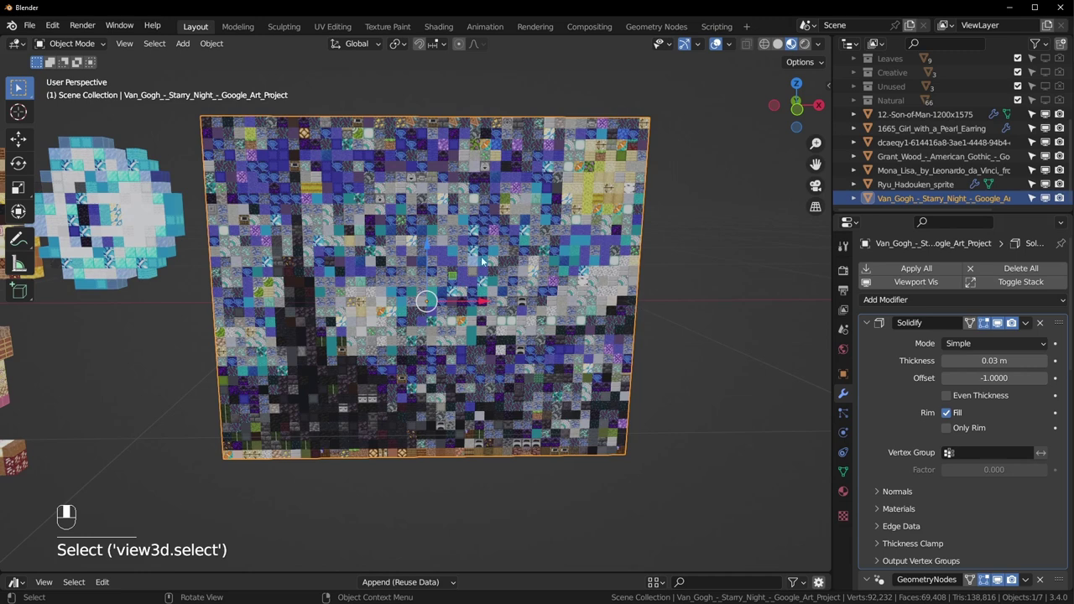
left_click(710, 323)
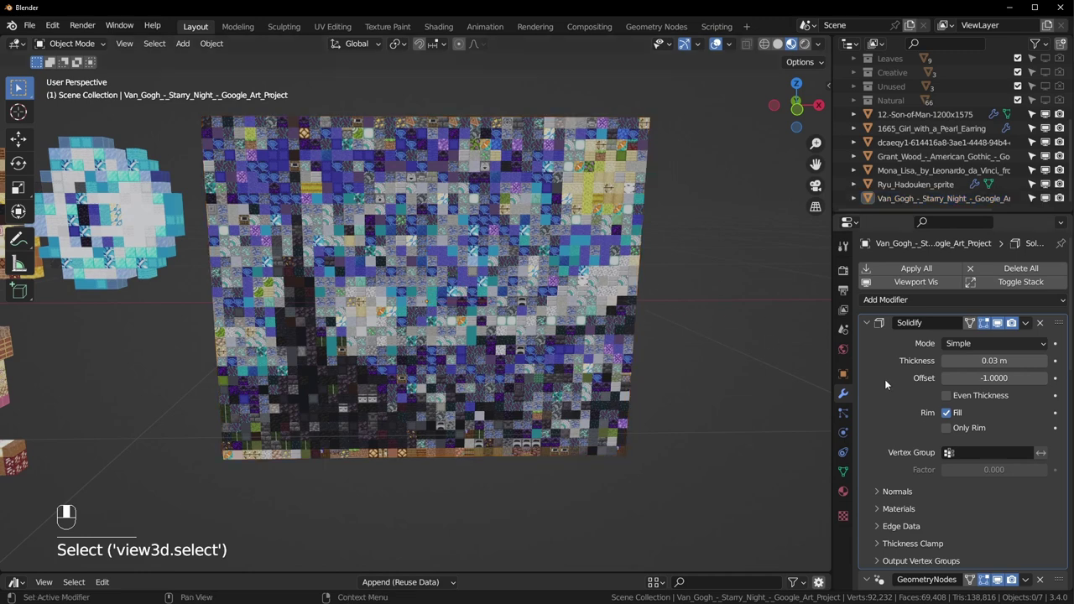
Collapse the Solidify modifier and set Show Layers to 1 in the Starry Night's BlockBlender modifier.
left_click(867, 324)
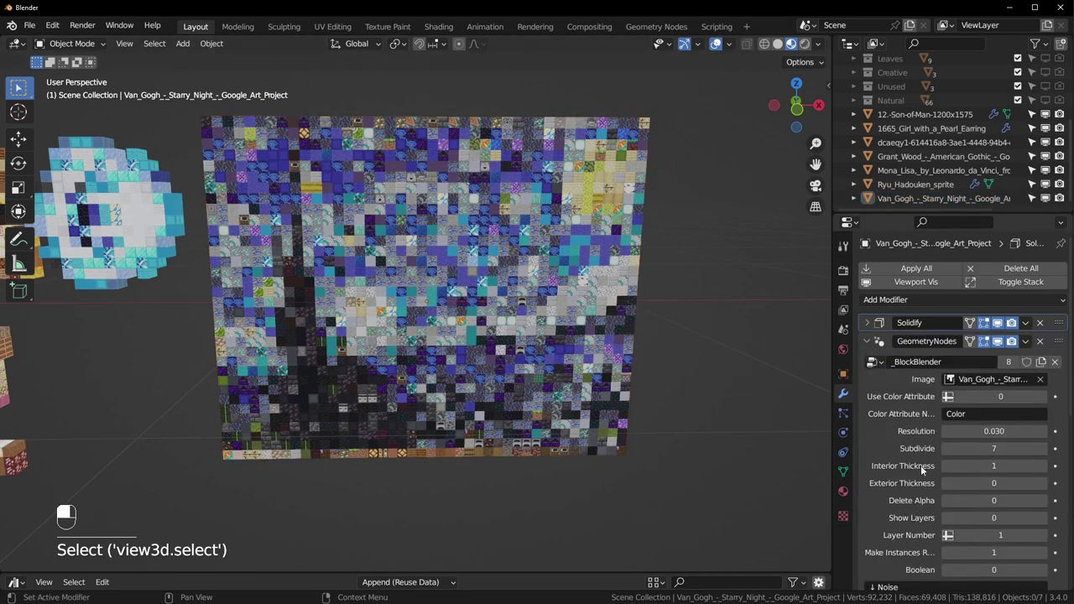
scroll(922, 467, "down", 4)
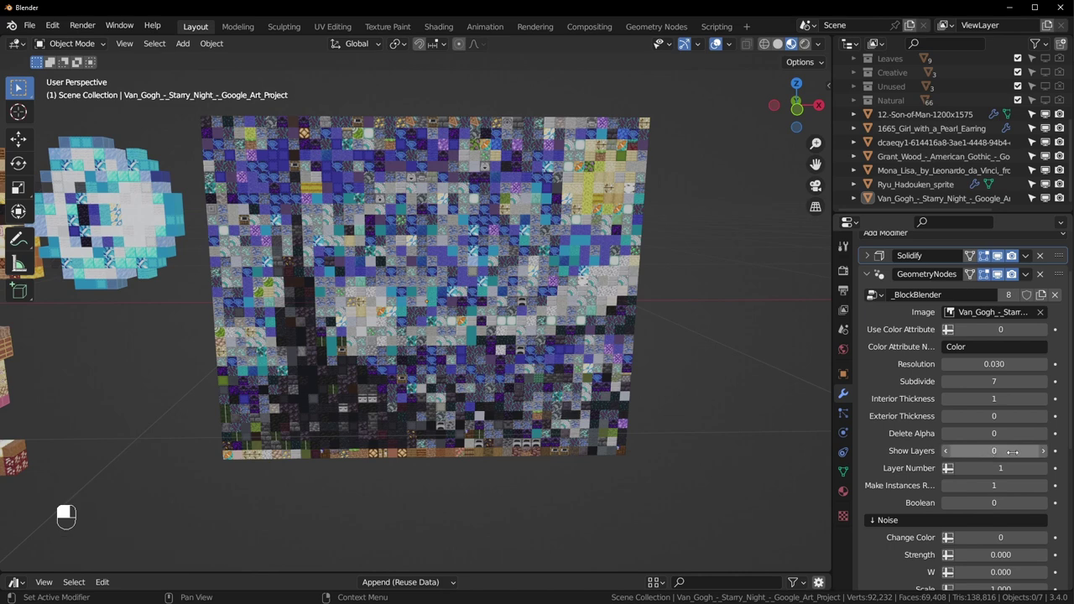
left_click(1045, 454)
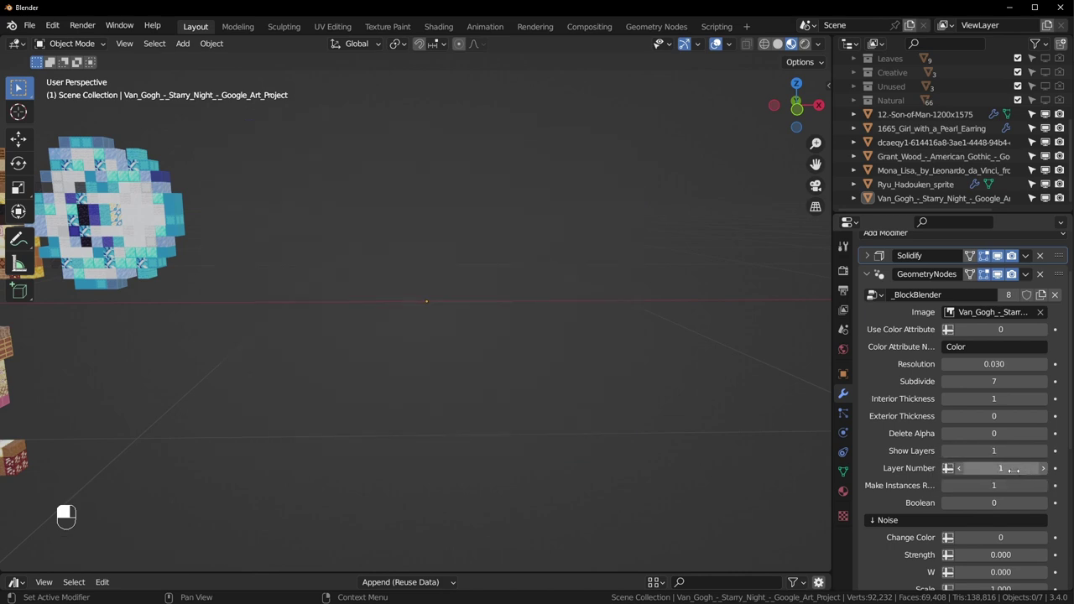
Build the Starry Night up row by row by raising Layer Number to 13, and set Show Layers to 0.
left_click(1044, 470)
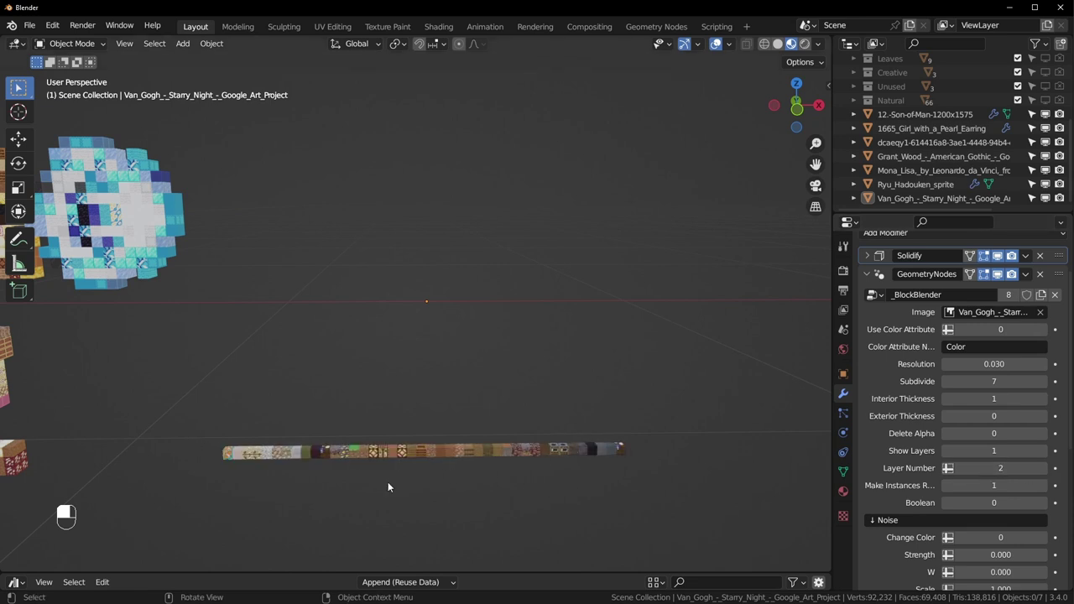
left_click(1045, 470)
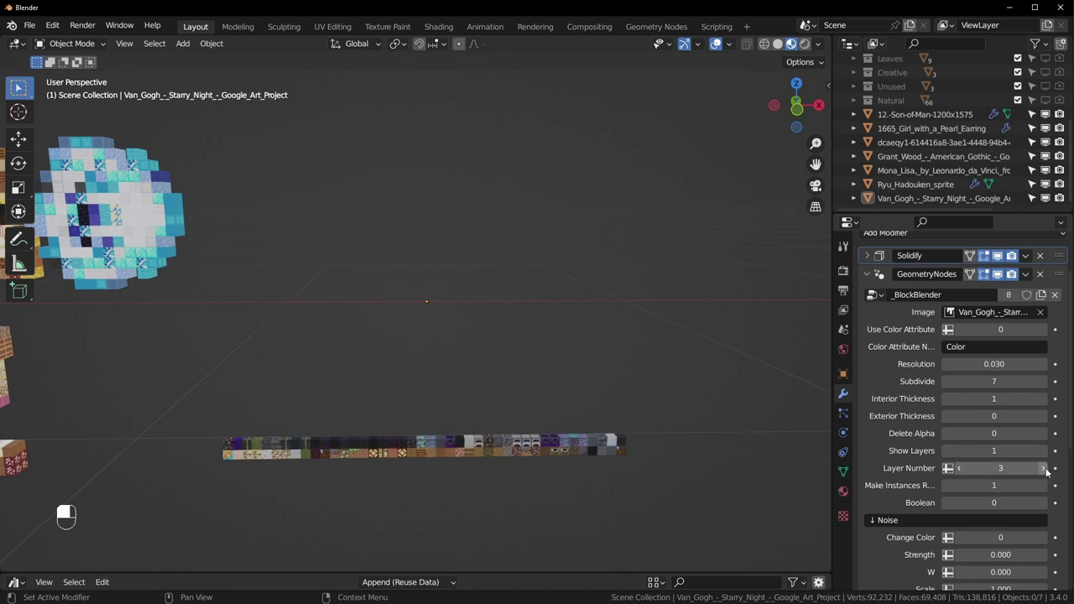
left_click(1043, 469)
scroll(377, 499, "up", 2)
scroll(446, 367, "up", 1)
middle_click_drag(430, 457, 439, 344, "shift")
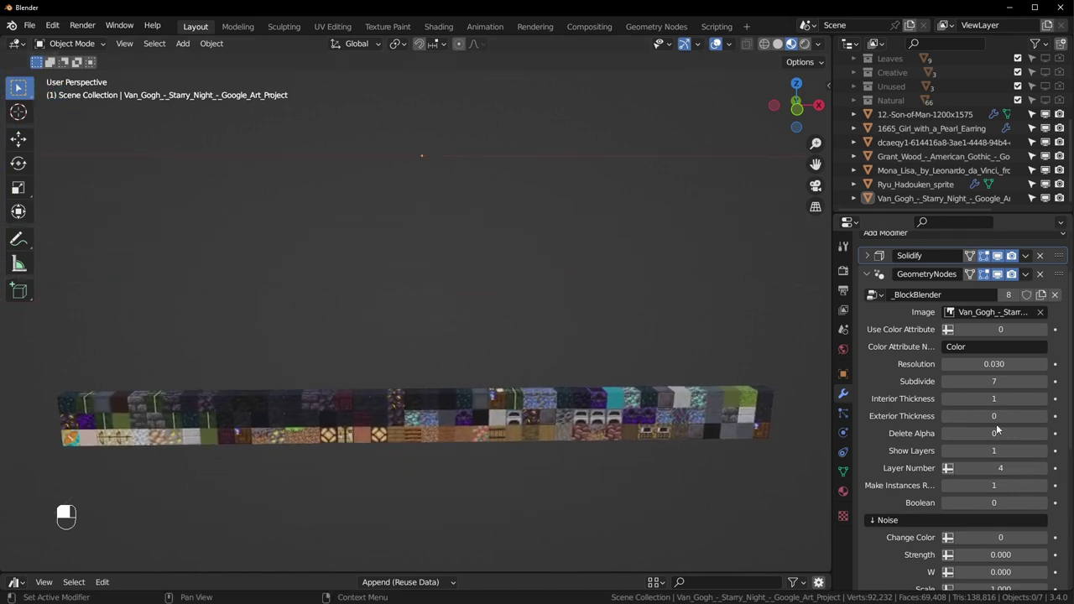
left_click(1043, 470)
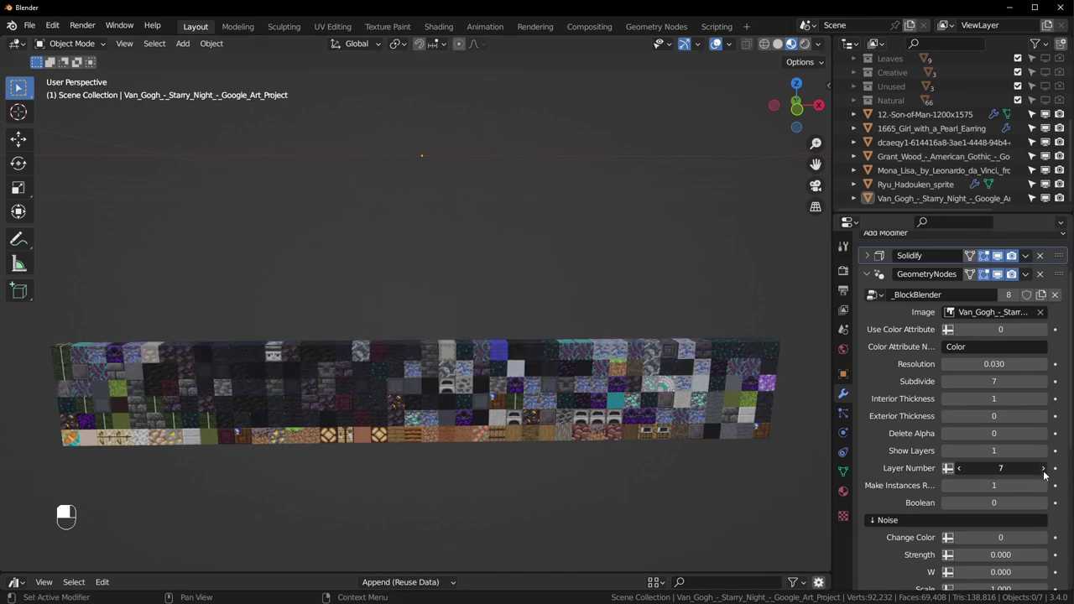
left_click(1043, 470)
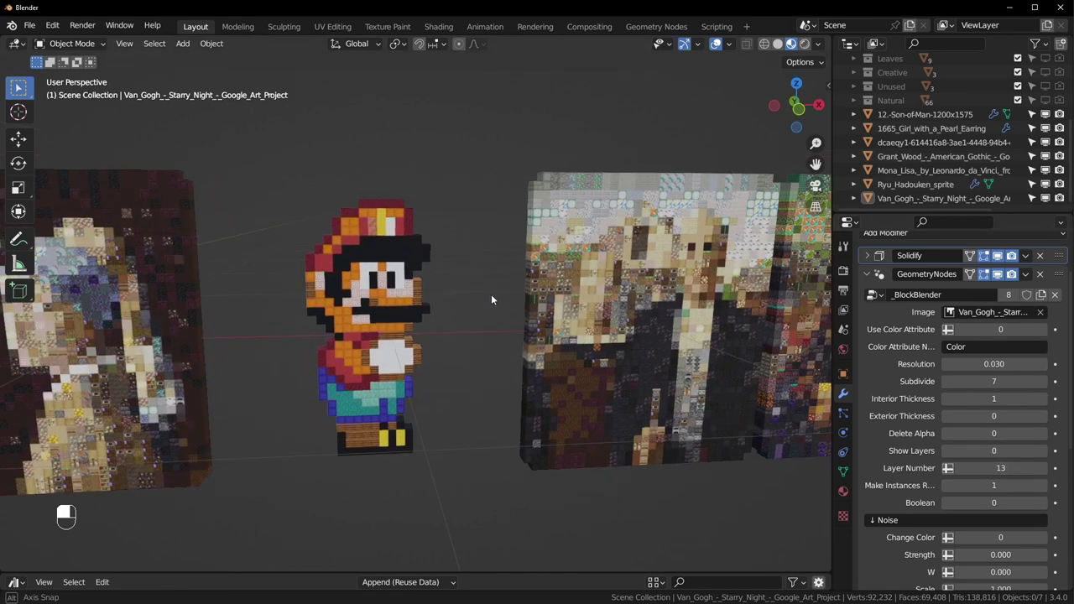
Select the Mario block picture, check its underlying flat plane in Edit Mode, and return to Object Mode.
left_click(375, 291)
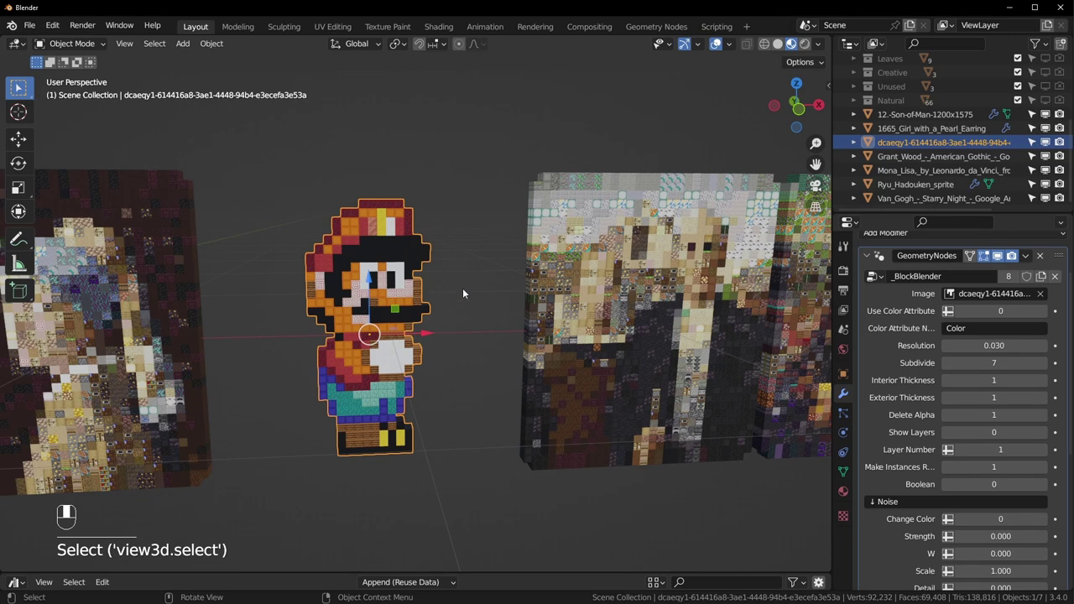
key("Tab")
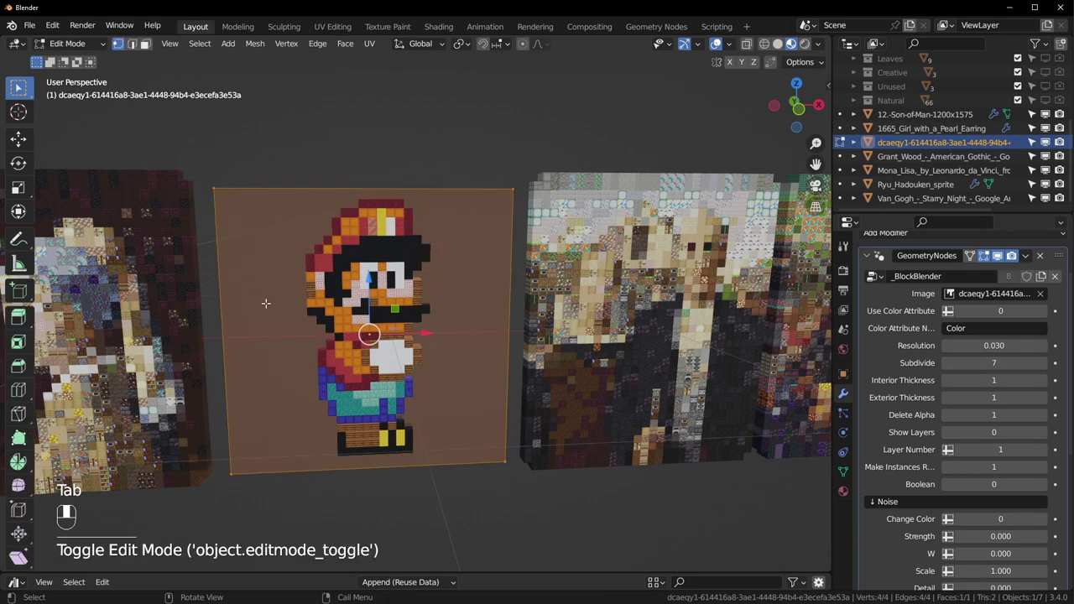
key("Tab")
scroll(456, 295, "up", 2)
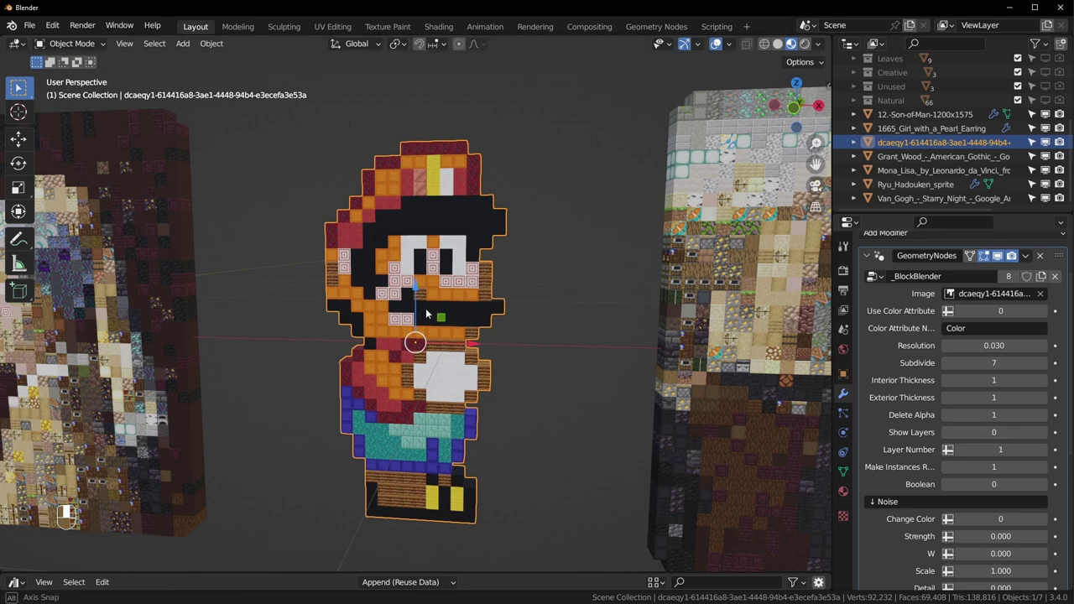
Convert the Mario block picture from a modifier-driven object to a real mesh.
middle_click_drag(438, 198, 435, 295)
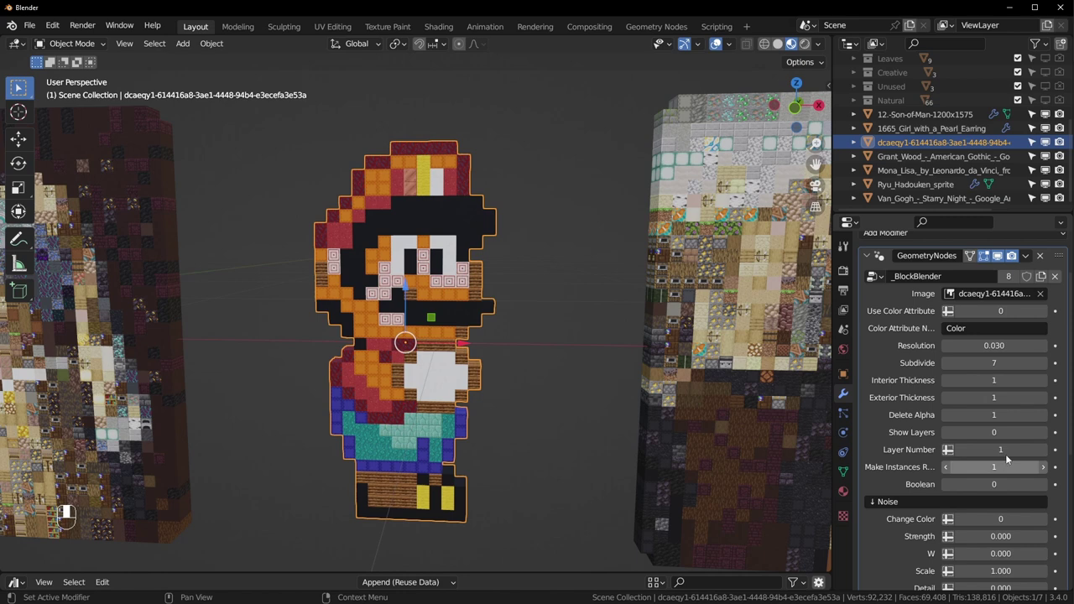
right_click(433, 214)
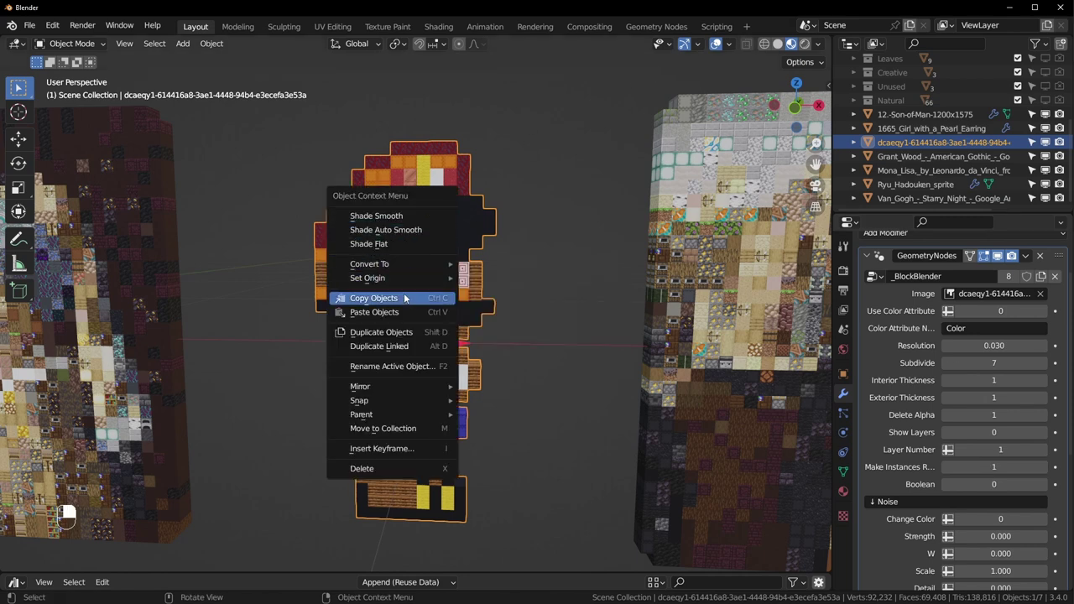
mouse_move(402, 264)
left_click(511, 283)
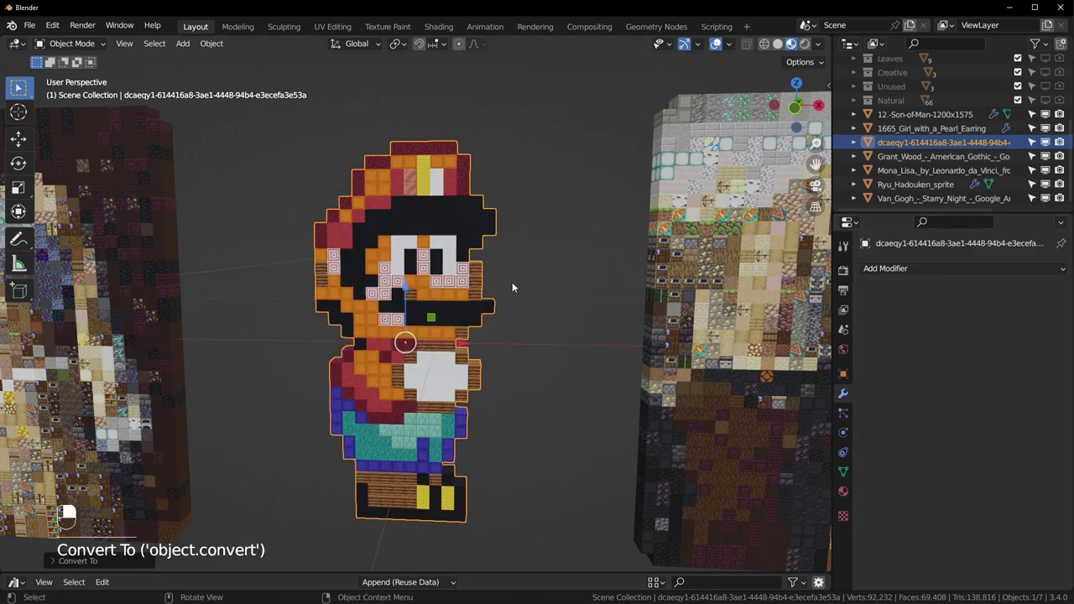
Try to move a single black block of Mario's cap brim in Edit Mode, undo its selection, and return to Object Mode.
scroll(539, 258, "up", 3)
middle_click_drag(590, 254, 616, 279, "shift")
key("Tab")
left_click(586, 310)
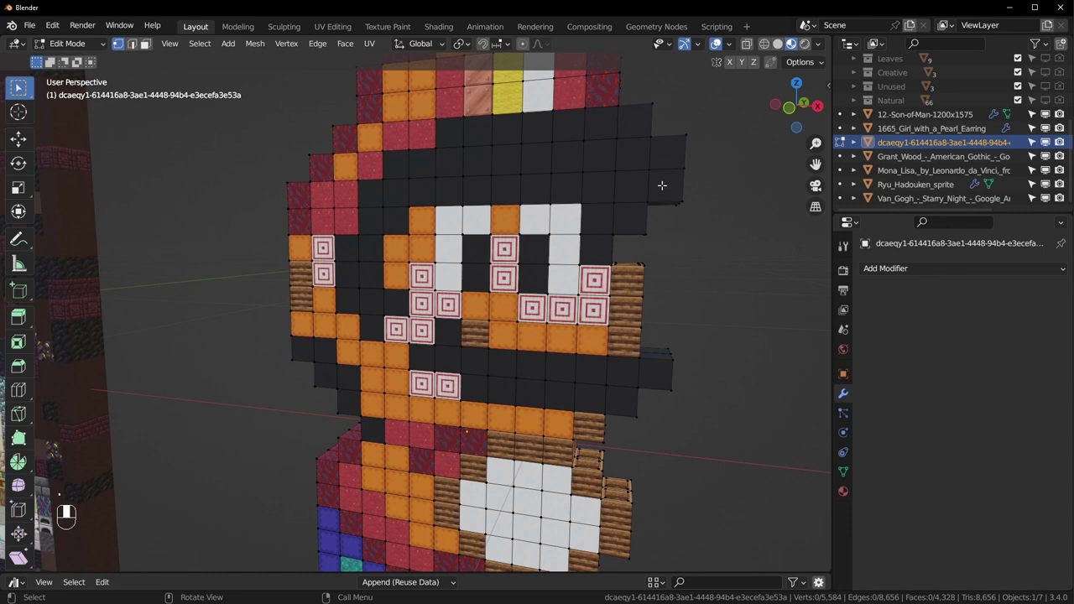
key("l")
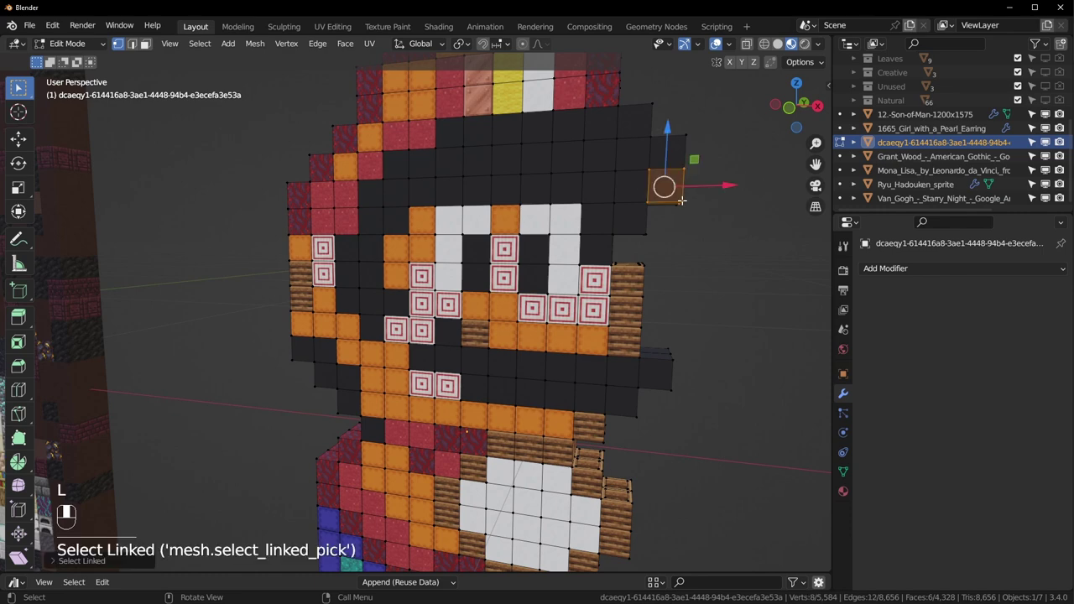
key("g")
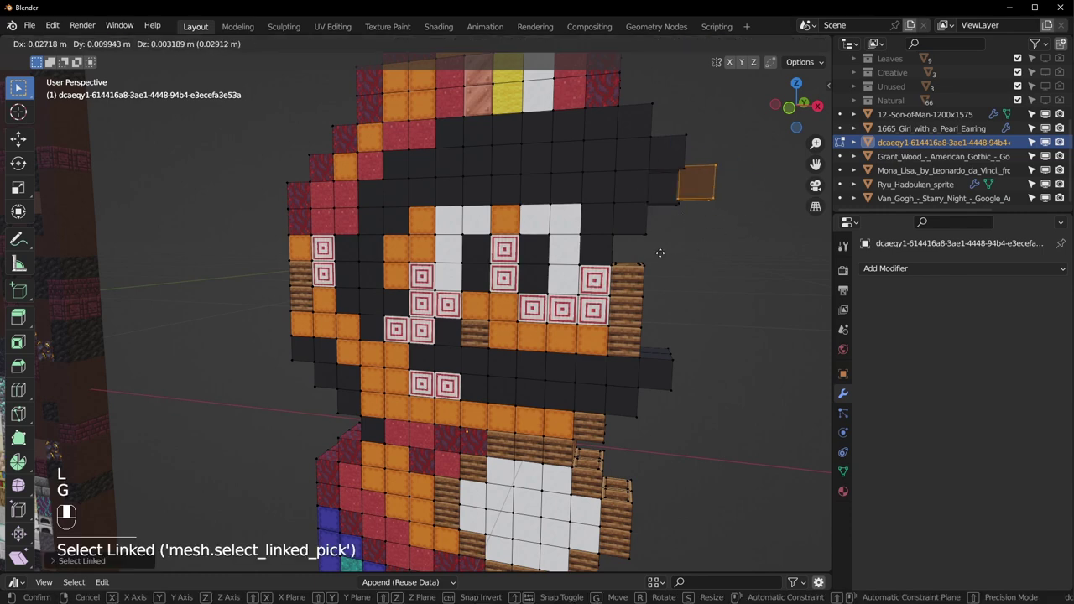
right_click(704, 240)
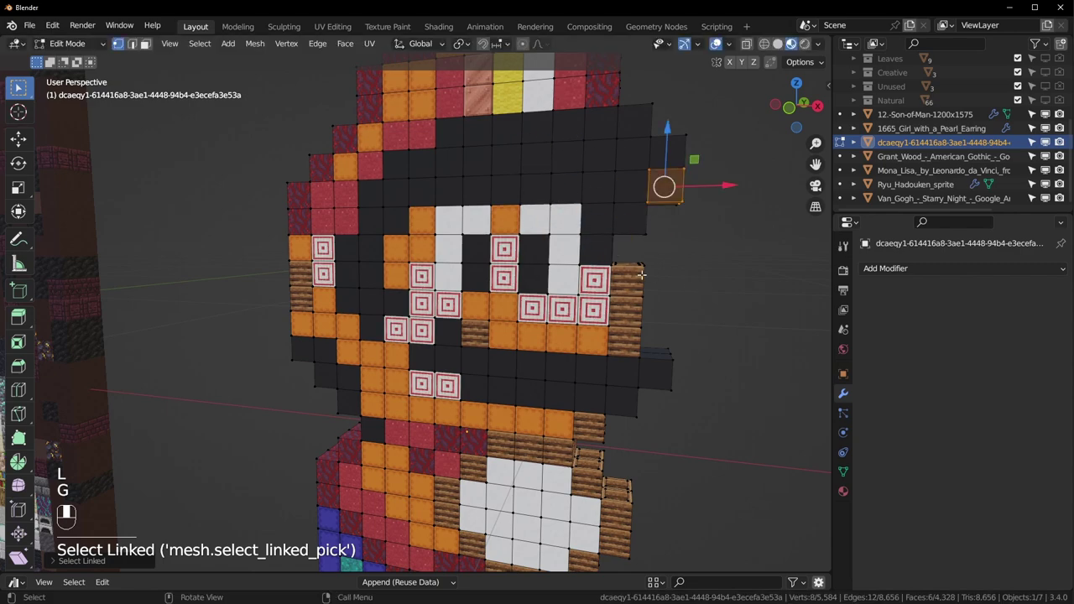
key("ctrl+z")
scroll(460, 337, "down", 6)
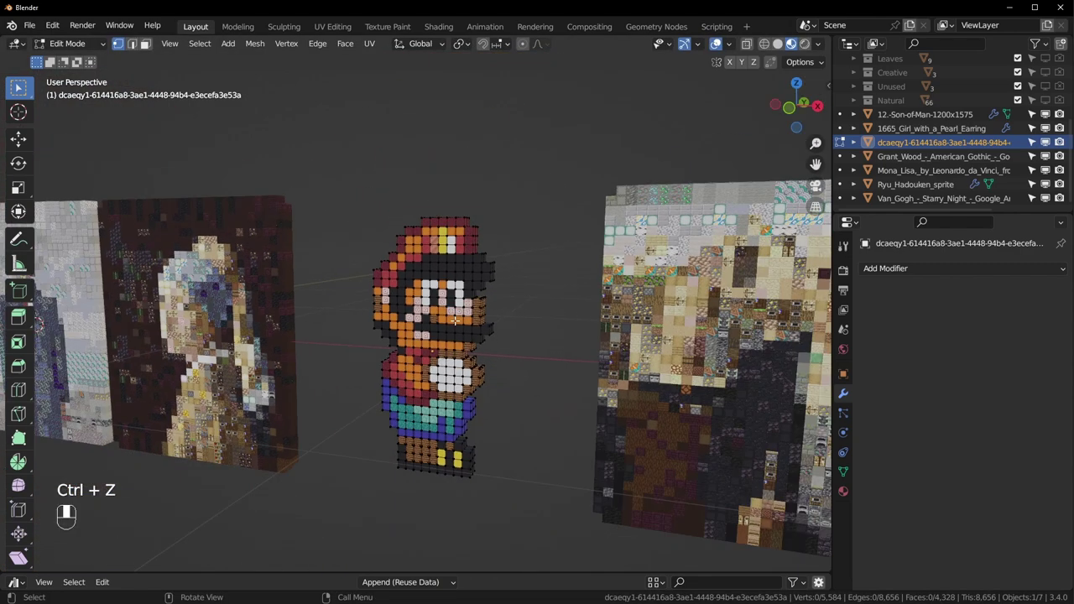
key("Tab")
Examine the converted Mario mesh and the UV Map node of its Block Material in the Shading workspace.
scroll(516, 309, "up", 4)
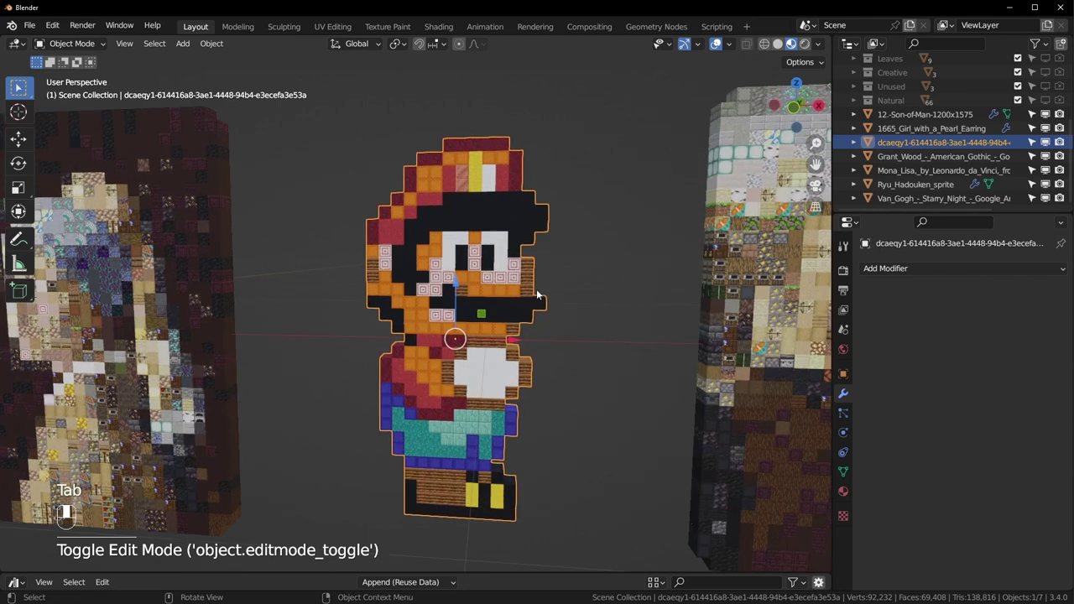
middle_click_drag(536, 289, 552, 279)
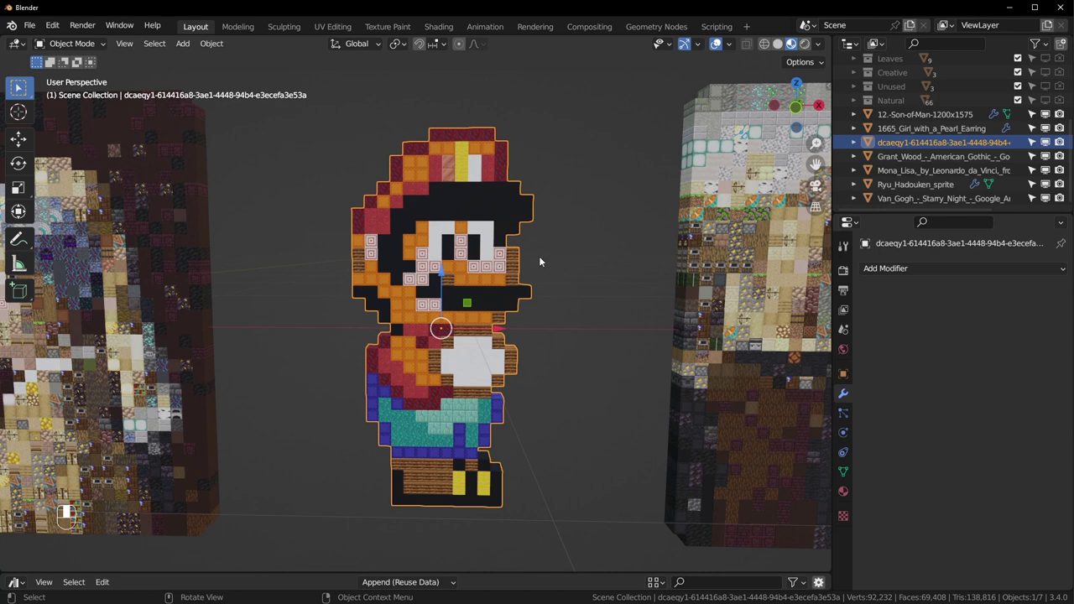
left_click(438, 25)
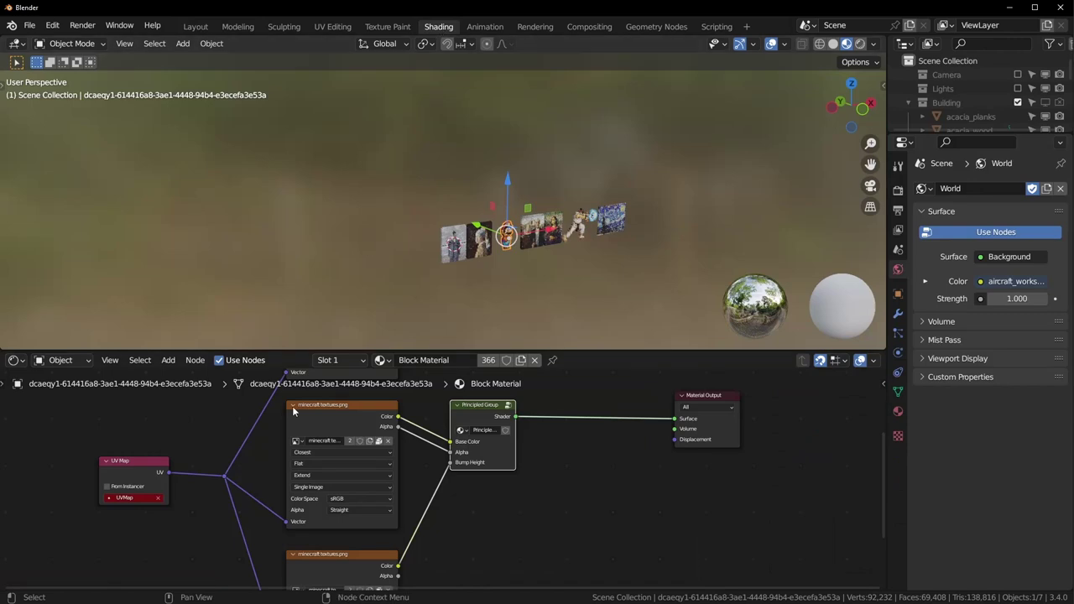
scroll(136, 531, "up", 2)
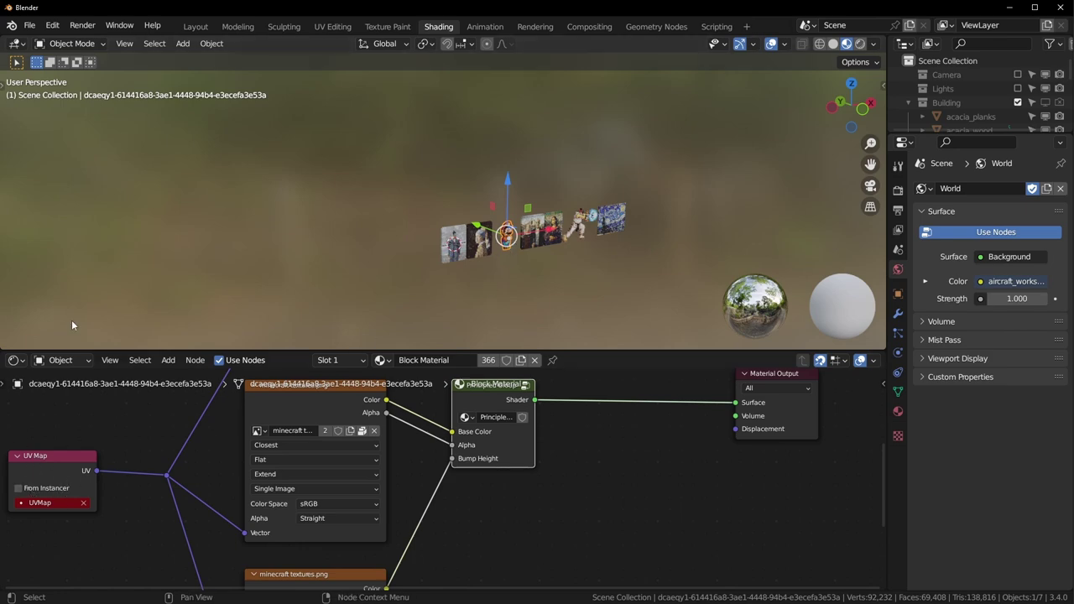
Return to the Layout workspace and expand the UV Maps and Attributes sections of the Mario mesh's object data.
left_click(195, 26)
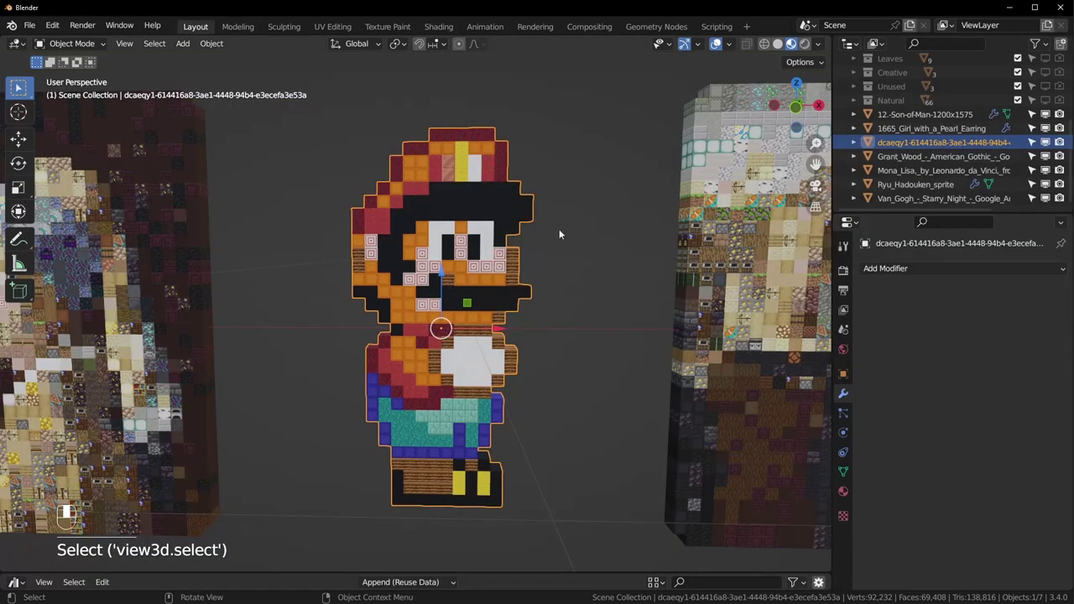
left_click(843, 471)
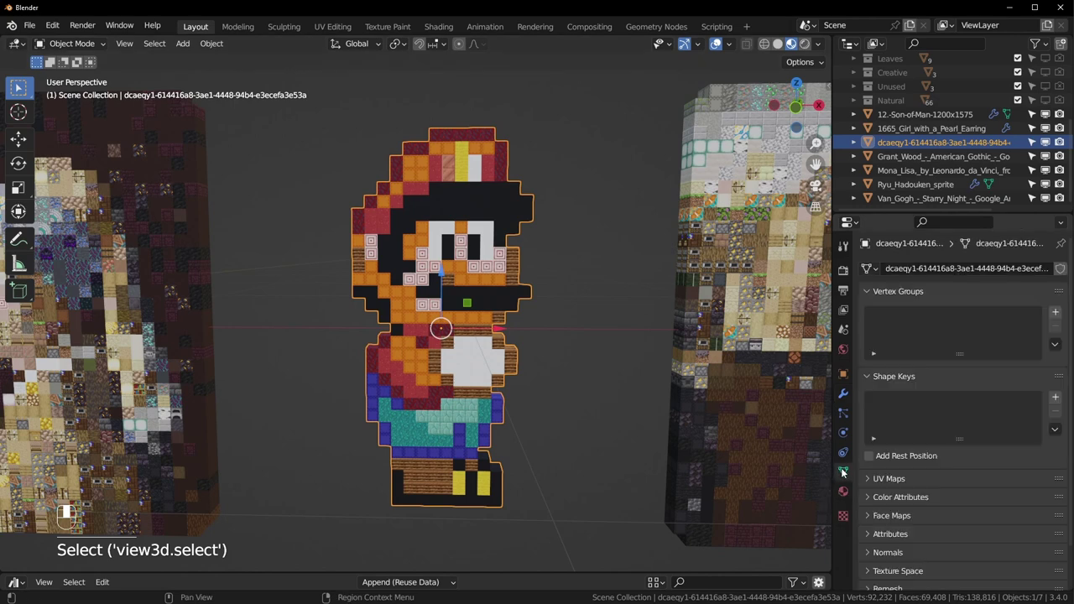
scroll(869, 441, "down", 2)
left_click(873, 434)
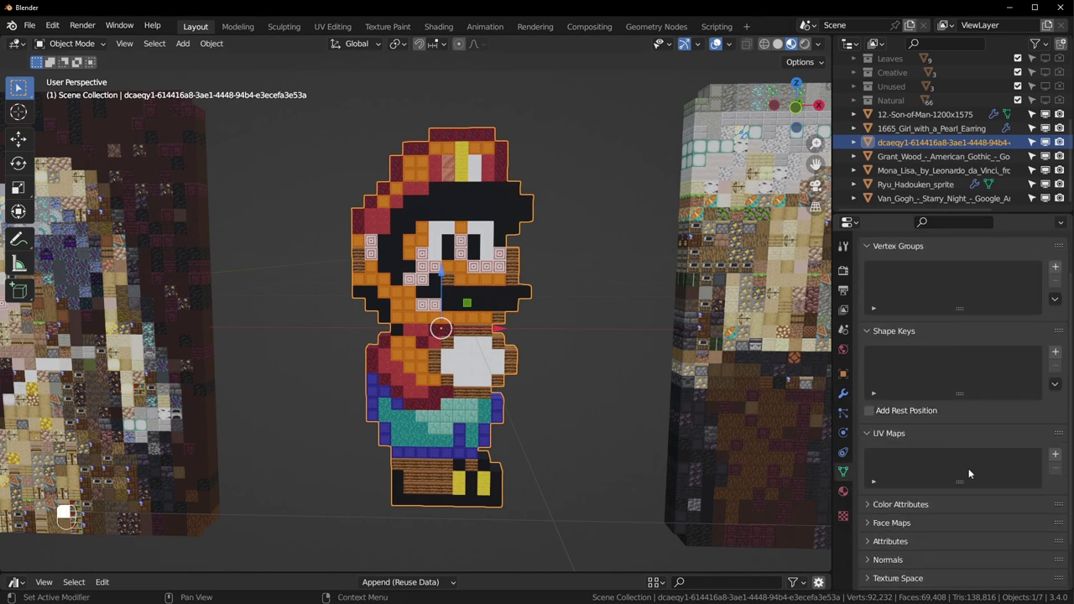
scroll(931, 469, "down", 2)
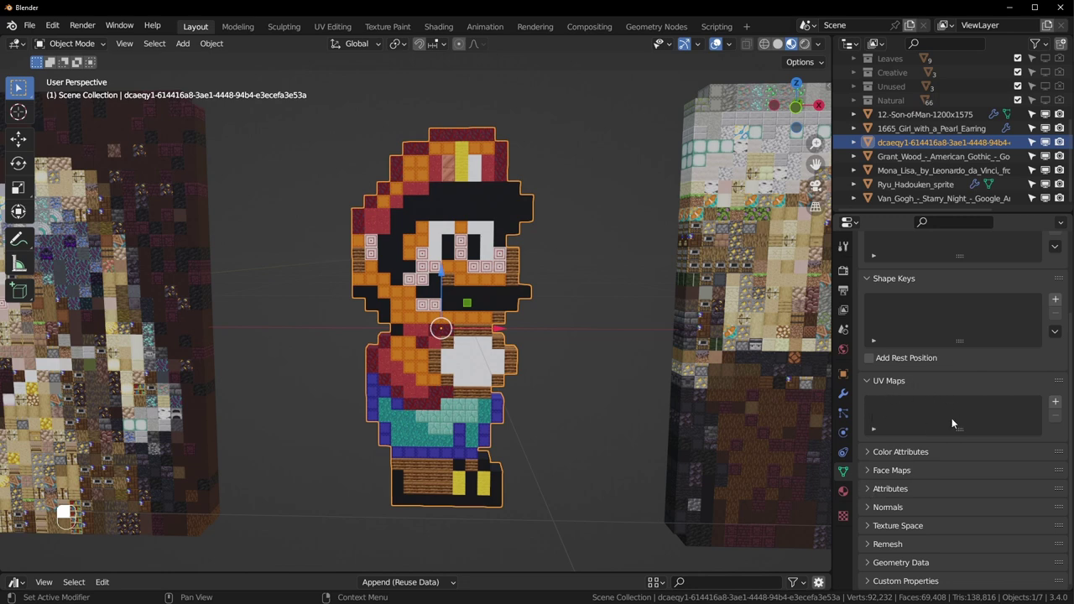
left_click(869, 490)
scroll(873, 498, "down", 2)
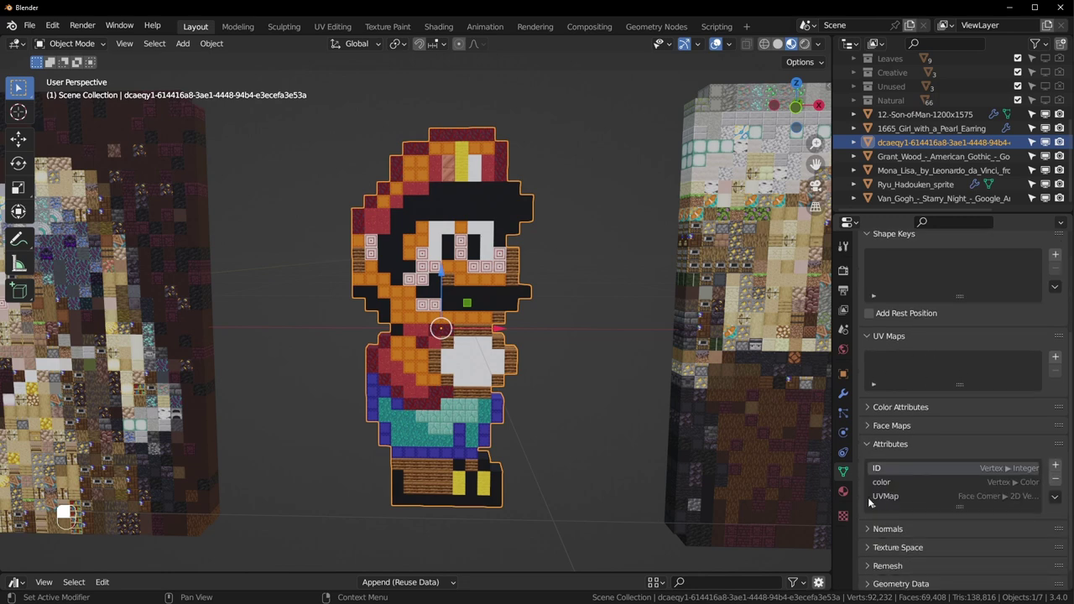
Convert the Mario mesh's UVMap attribute to a real UV Map and check the UV Map node in the Shading workspace.
left_click(901, 496)
left_click(1056, 500)
left_click(1012, 512)
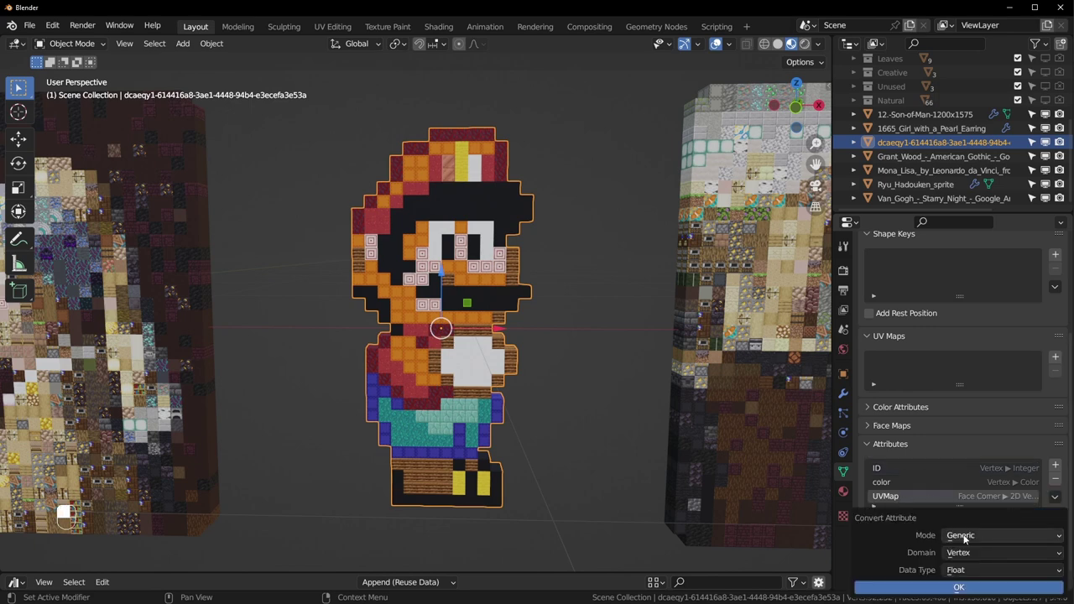
left_click(990, 535)
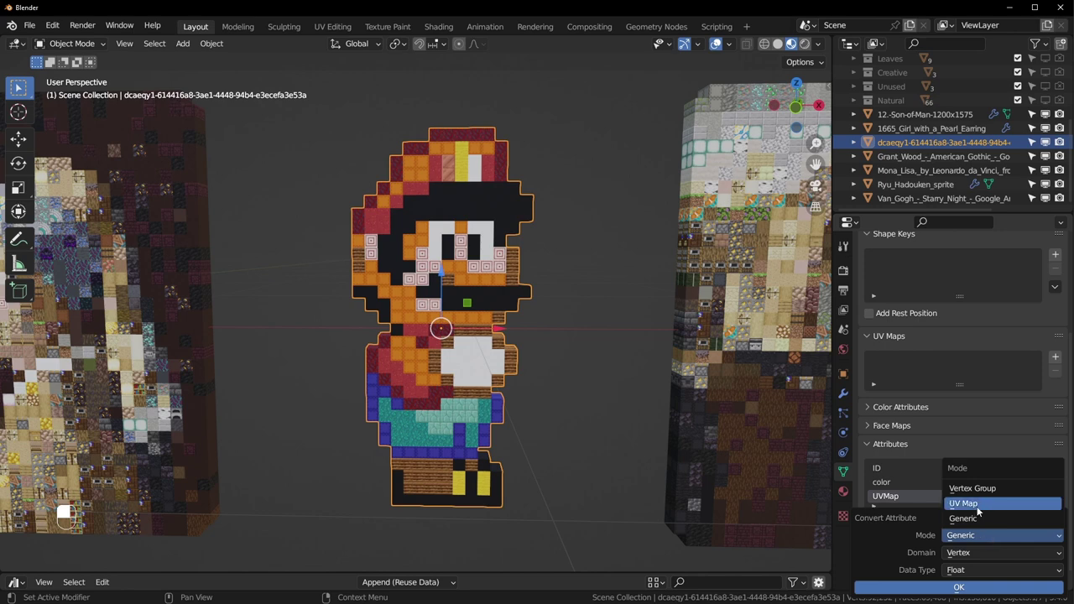
left_click(977, 506)
left_click(954, 553)
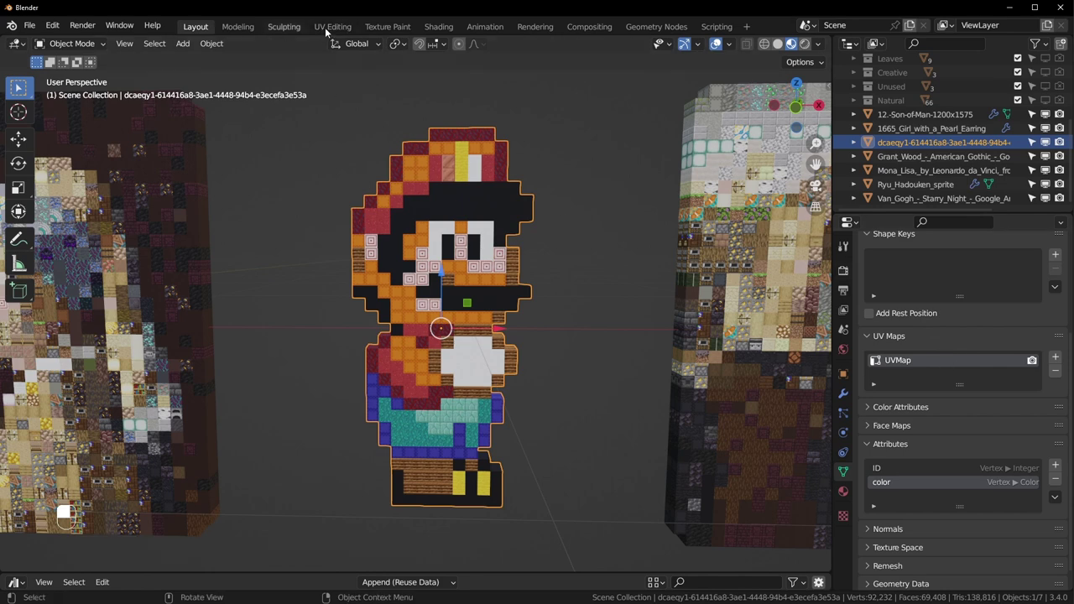
left_click(438, 26)
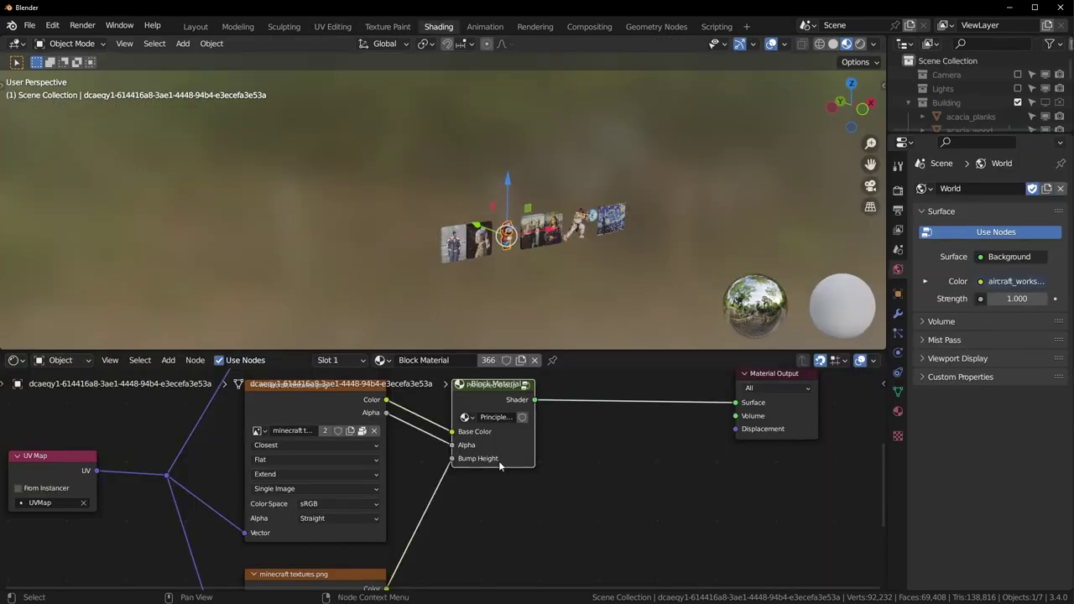
Frame the Mario mesh from the front and maximize the shader node editor showing its Block Material.
scroll(498, 461, "down", 1)
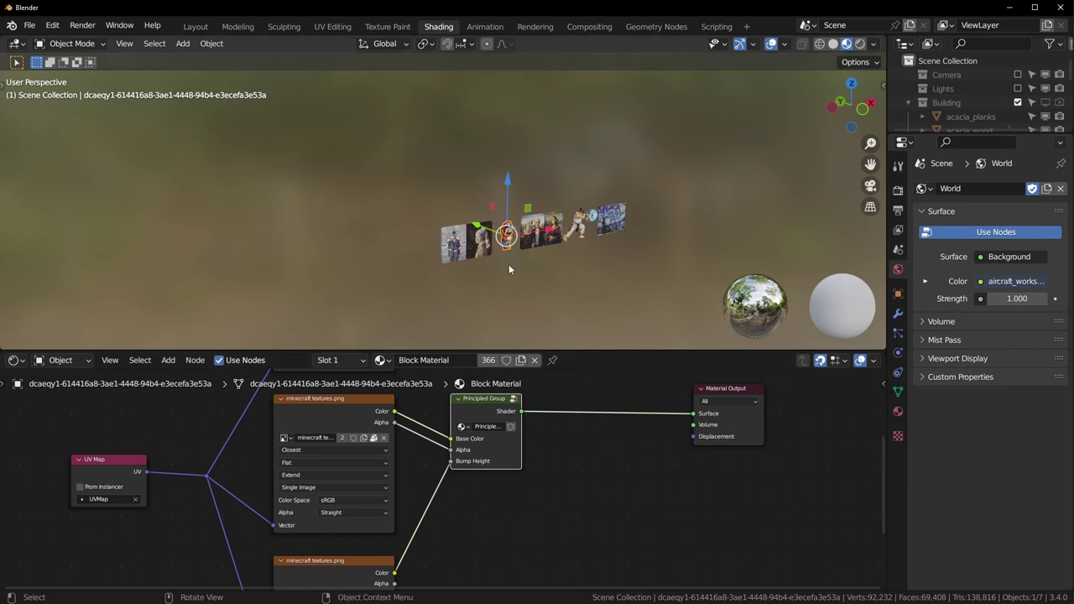
key("KP_1")
key("KP_Decimal")
scroll(608, 453, "down", 1)
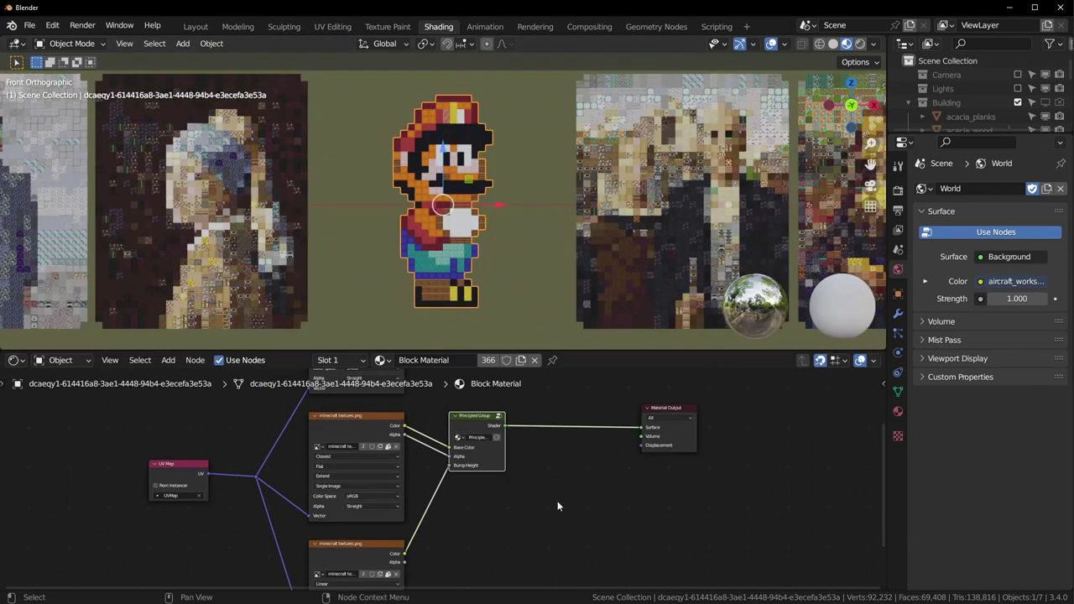
key("ctrl+space")
scroll(580, 242, "up", 2)
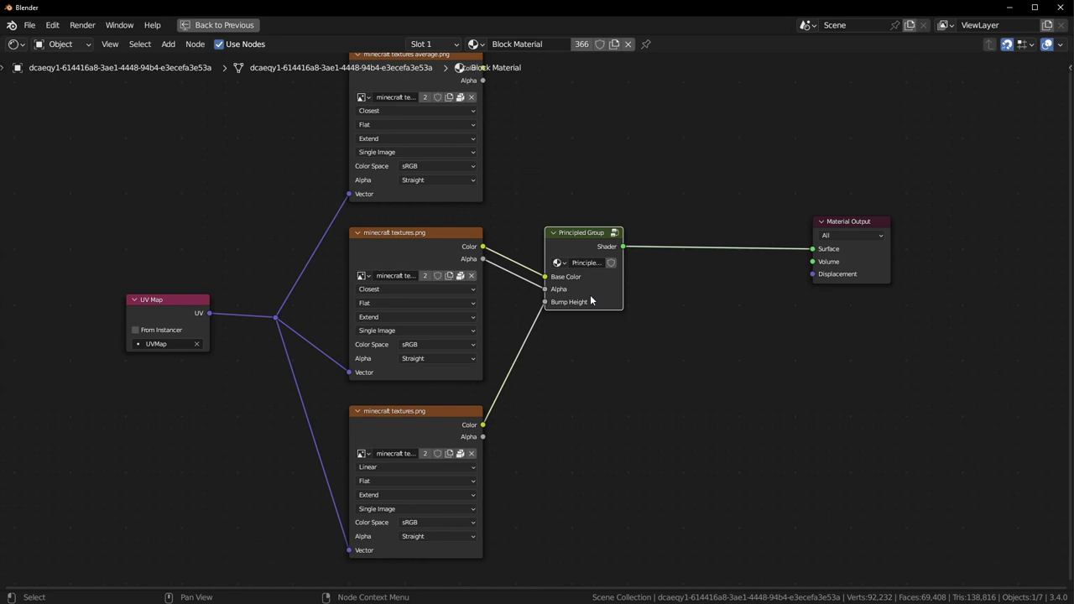
left_click(728, 357)
key("shift+a")
type("pr")
type("in")
type("cip")
key("Escape")
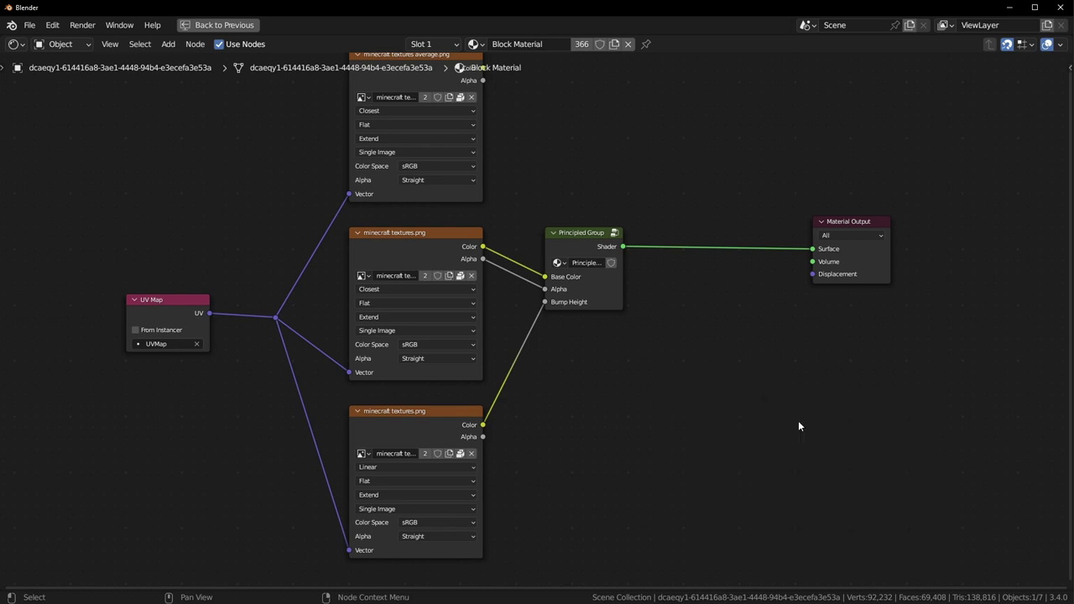
Replace the Principled Group with a Principled BSDF node, linking the middle minecraft textures.png Color to Base Color and BSDF to the Material Output's Surface.
key("shift+a")
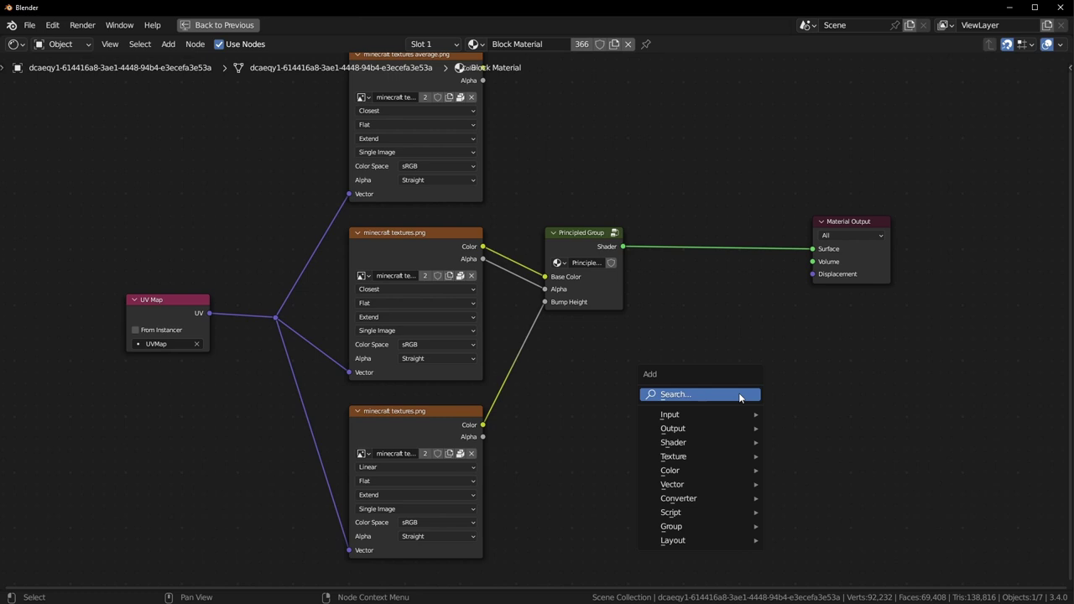
type("princ")
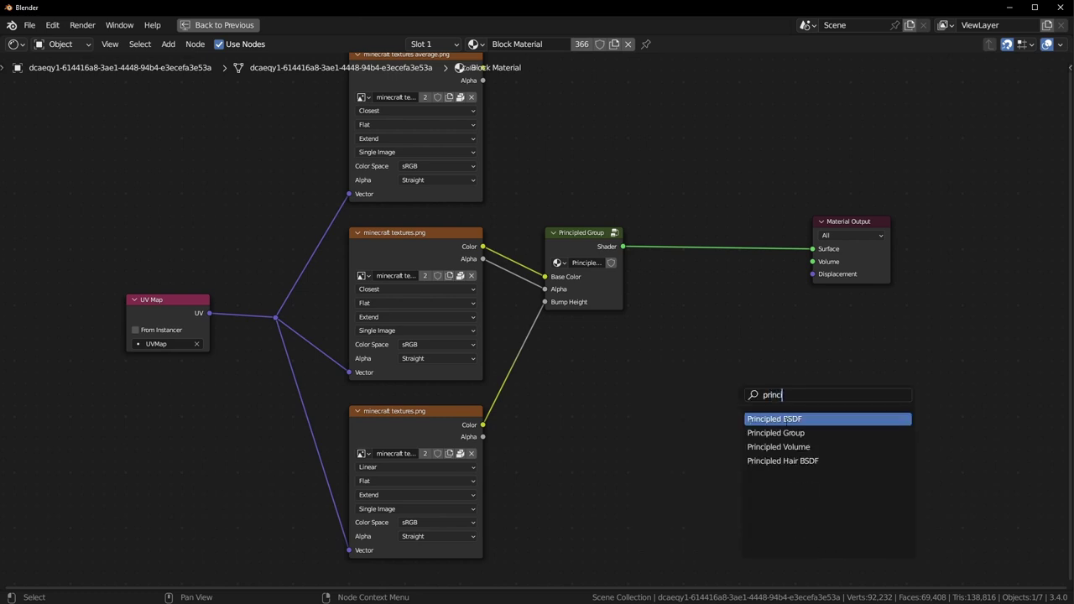
key("Return")
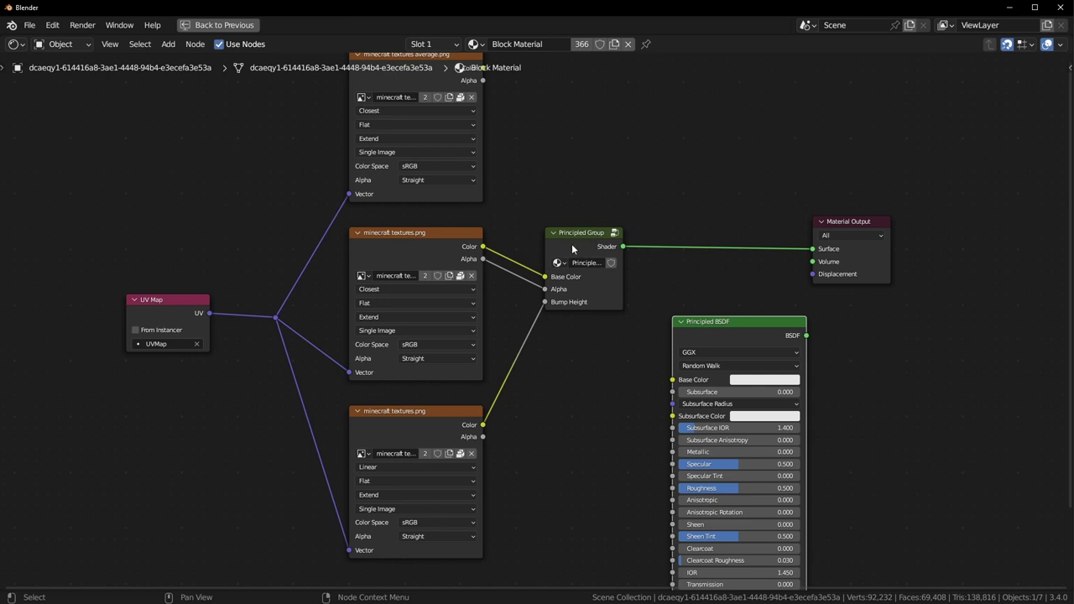
left_click_drag(573, 249, 577, 483, "alt")
left_click_drag(727, 331, 666, 200)
left_click_drag(484, 247, 617, 256)
left_click_drag(749, 217, 812, 249)
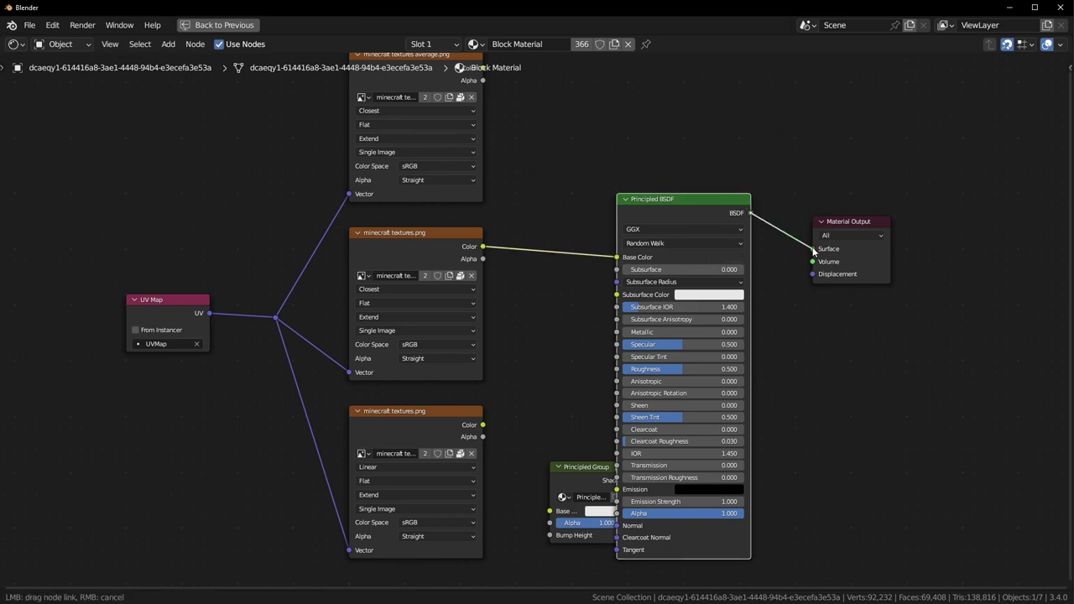
key("ctrl+space")
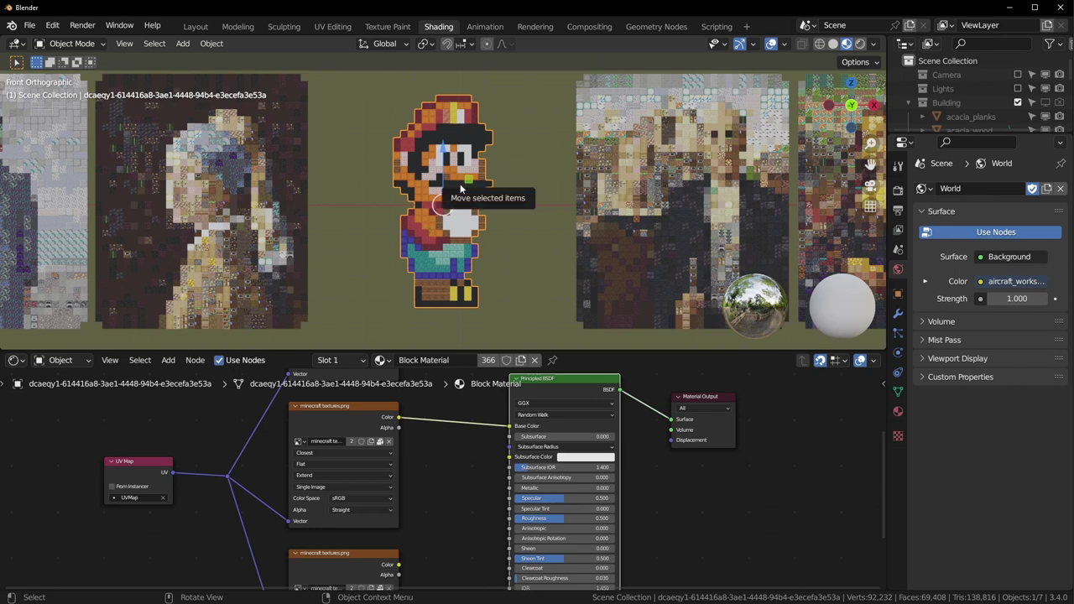
Set up a glTF 2.0 export of the Mario mesh in glTF Binary format, limited to Selected Objects.
left_click(503, 238)
left_click(424, 117)
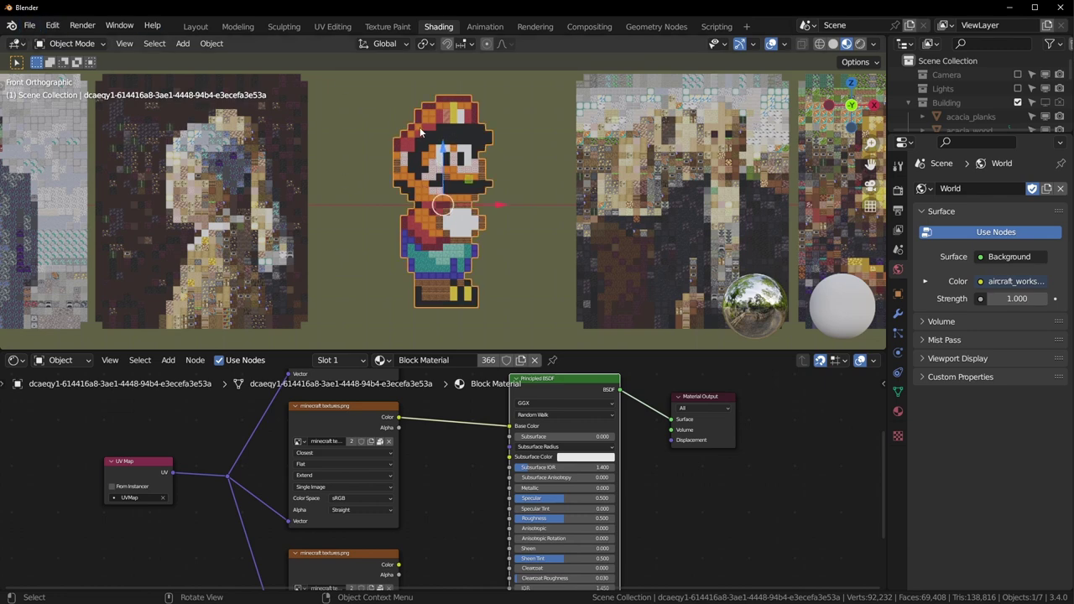
left_click(28, 26)
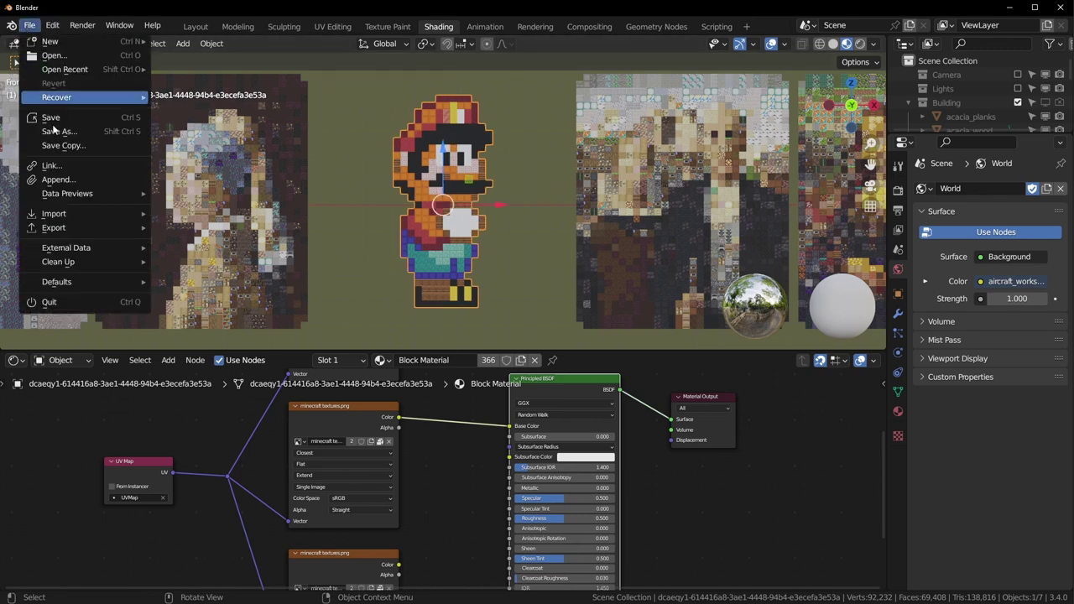
mouse_move(53, 227)
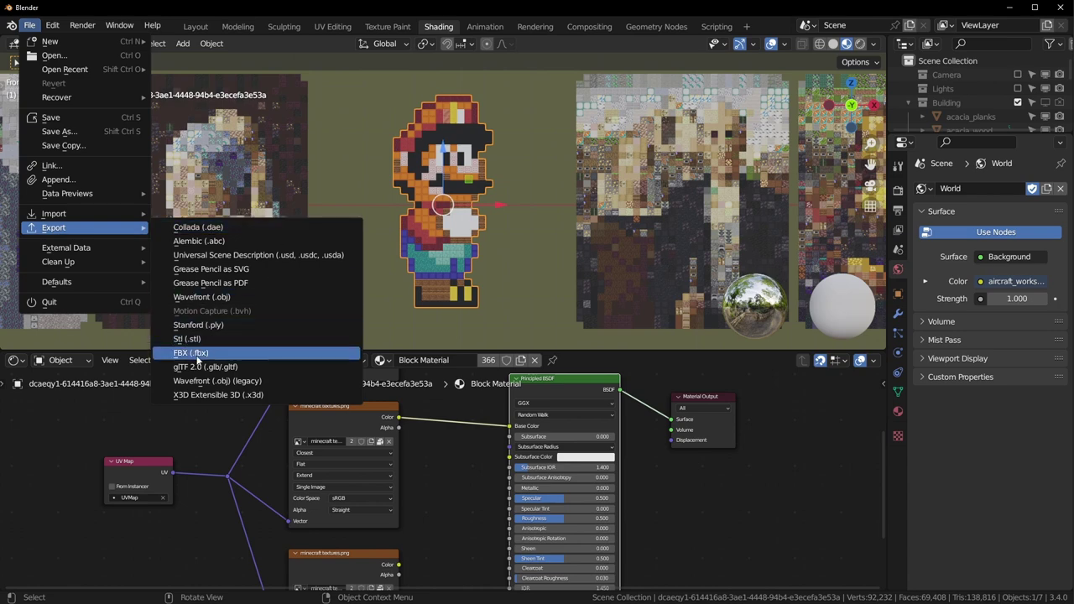
left_click(241, 370)
left_click(793, 238)
left_click(848, 259)
left_click_drag(715, 105, 710, 250)
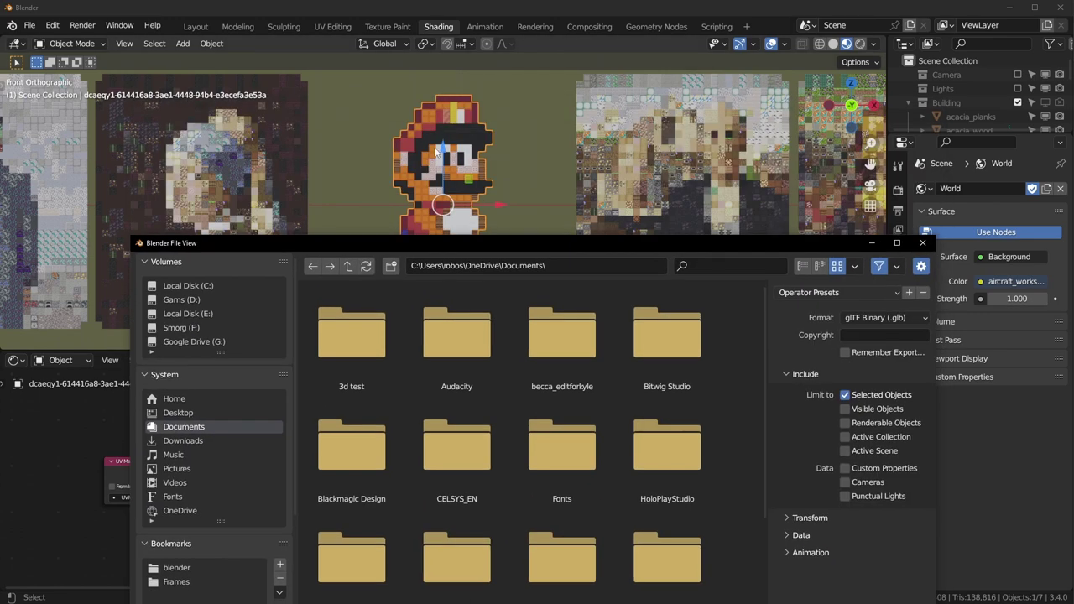
Review the glTF export's Transform, Mesh and Material options, including UVs, Normals, Materials and Images.
left_click_drag(503, 249, 481, 104)
left_click(771, 379)
left_click(771, 421)
scroll(767, 389, "down", 2)
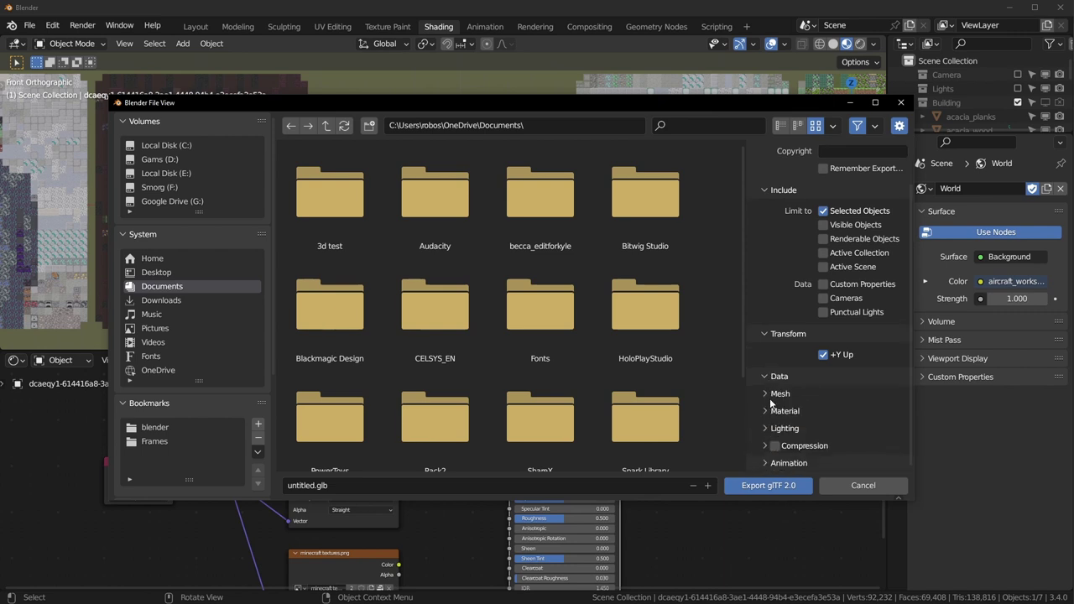
left_click(768, 394)
scroll(769, 390, "down", 4)
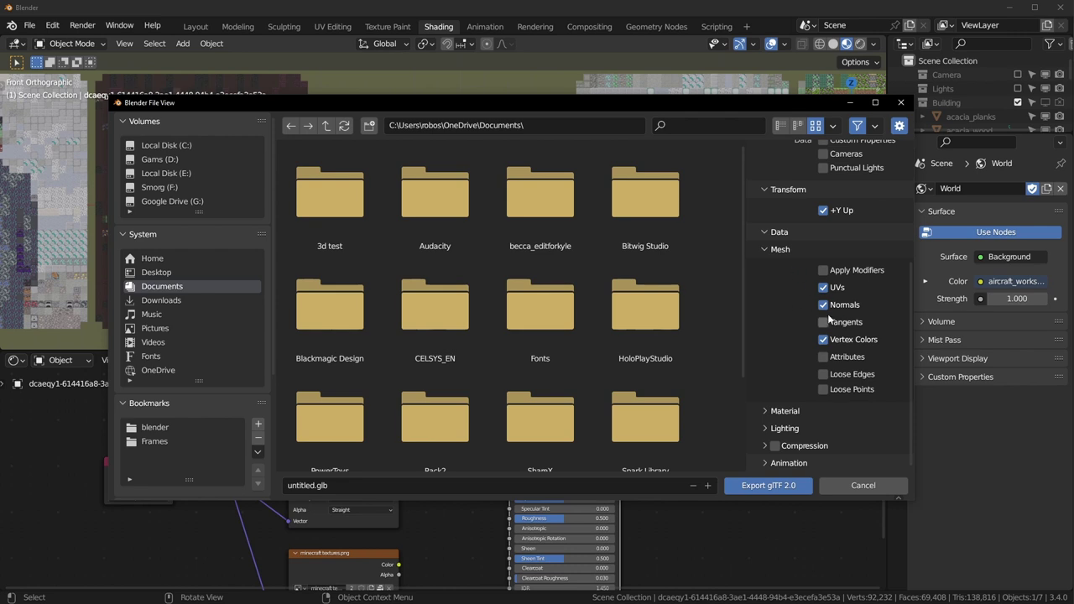
left_click(770, 250)
left_click(772, 411)
scroll(805, 394, "down", 2)
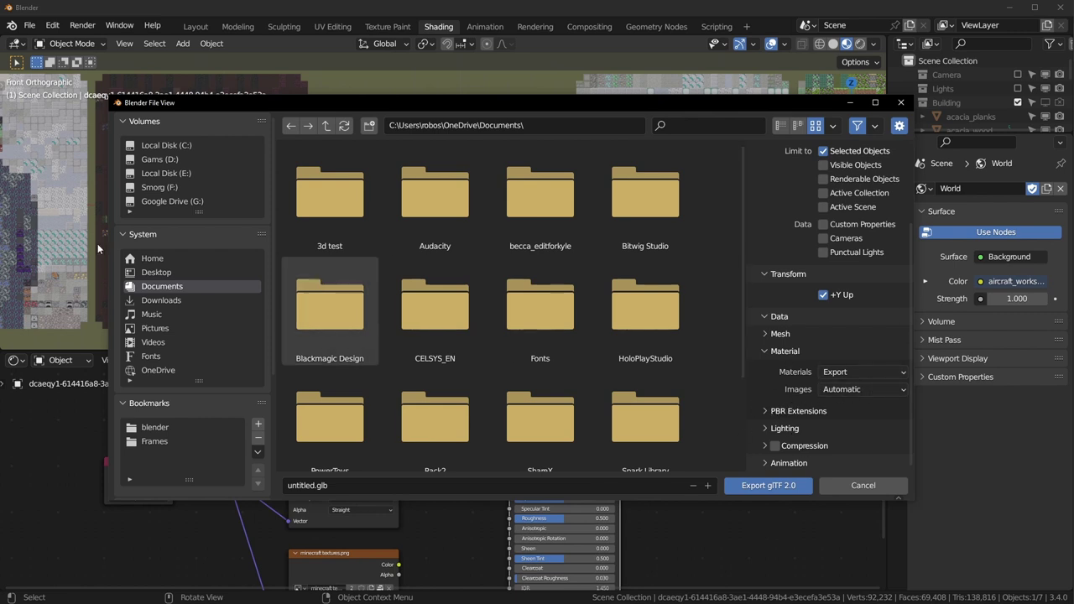
Export the Mario mesh to the Desktop folder, overwriting mario.glb.
left_click(168, 273)
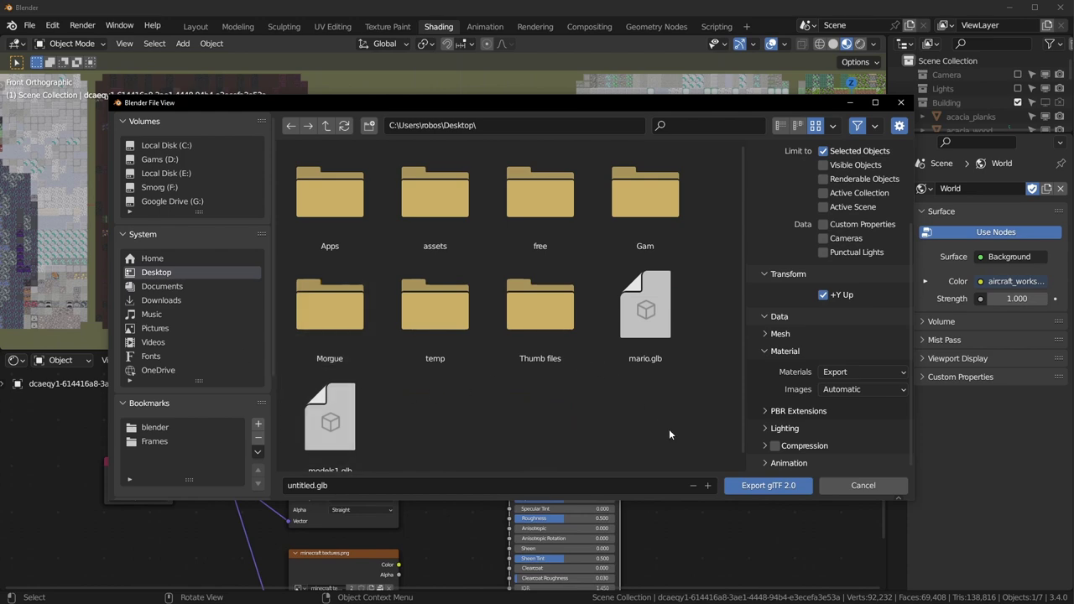
left_click(646, 327)
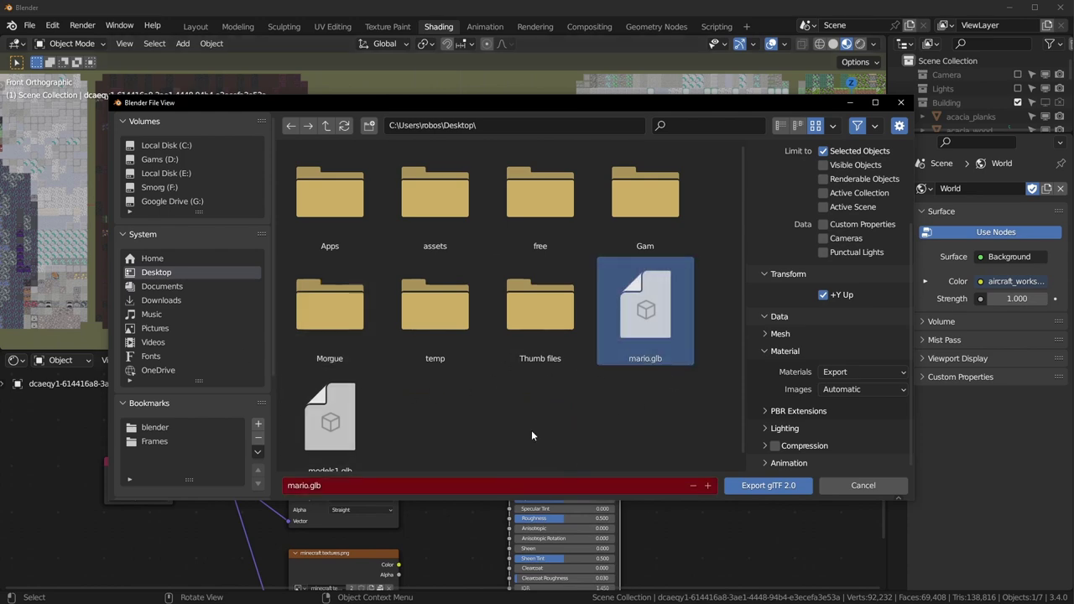
left_click(771, 490)
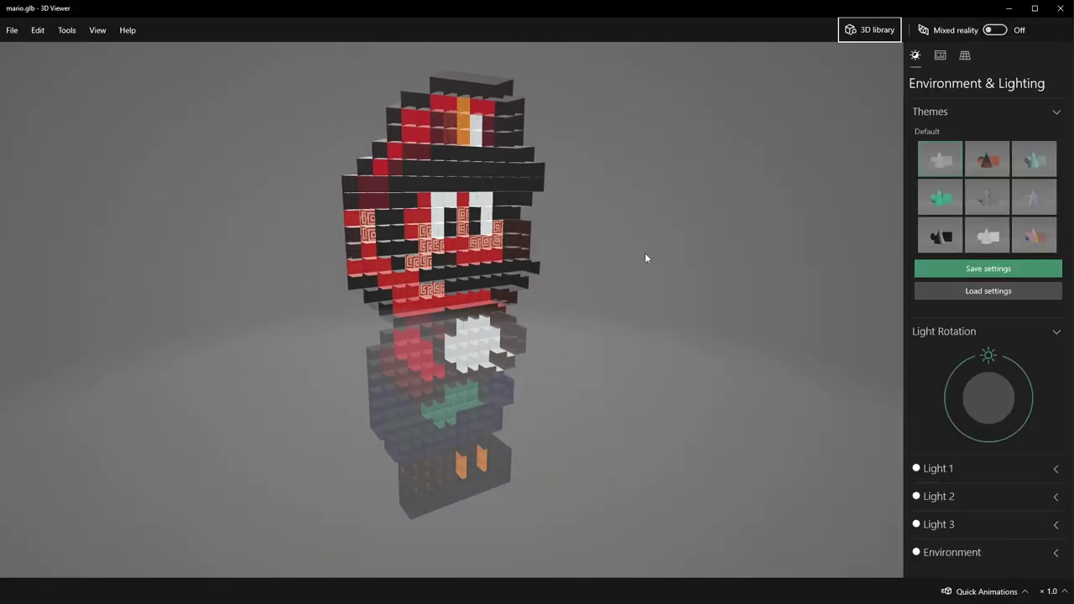
Inspect the surface of the exported mario.glb up close in 3D Viewer, then close it and return to Blender.
left_click_drag(645, 256, 672, 231)
scroll(614, 253, "up", 3)
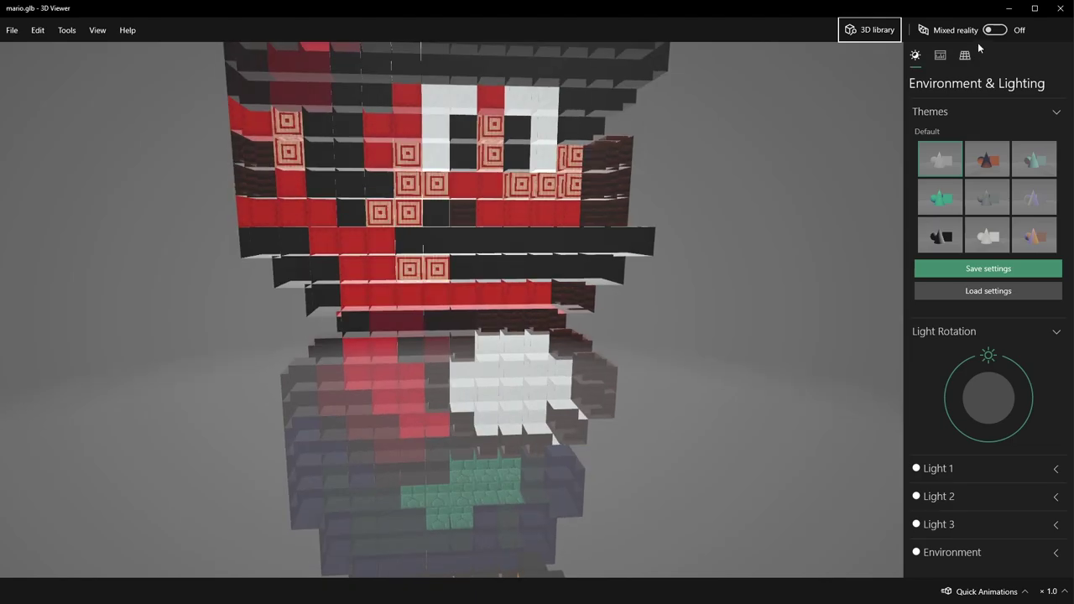
left_click(1060, 7)
left_click(749, 494)
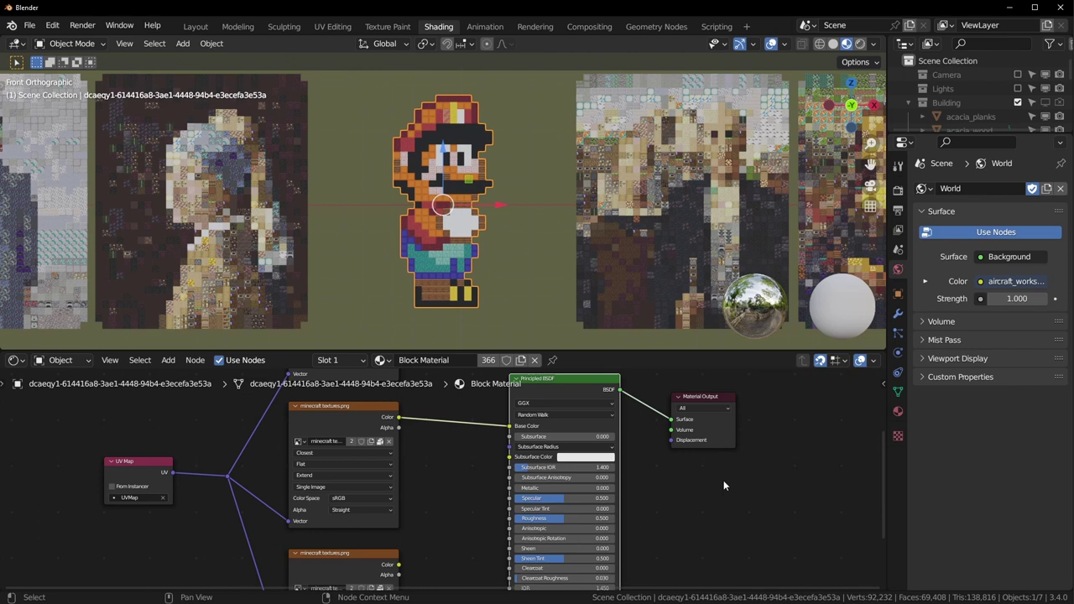
Set the Block Material's Blend Mode to Opaque in the material settings.
key("n")
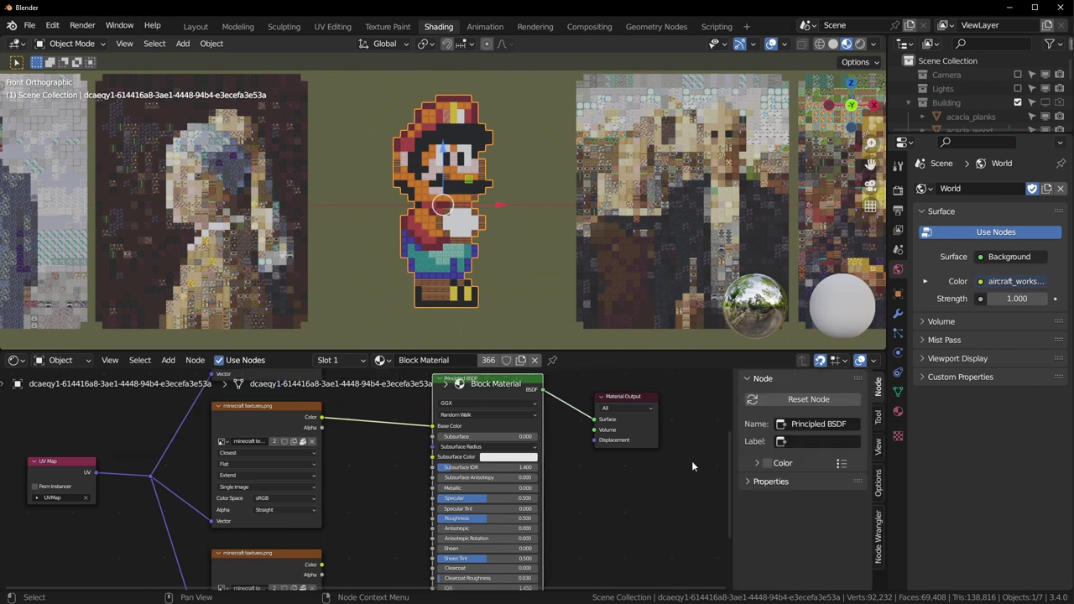
left_click(898, 412)
scroll(936, 413, "down", 2)
scroll(938, 412, "down", 10)
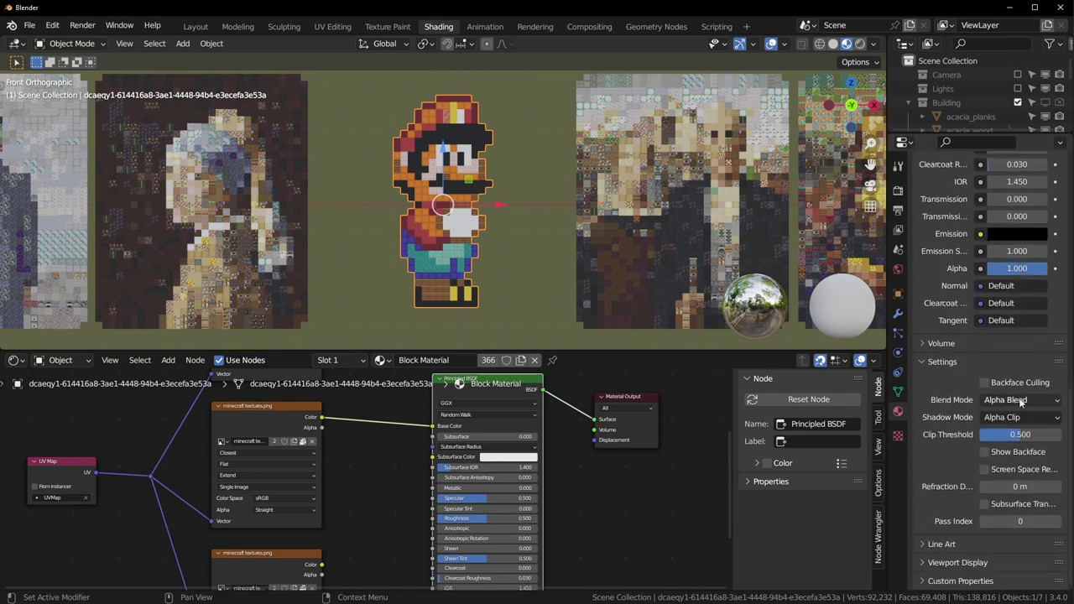
left_click(1032, 406)
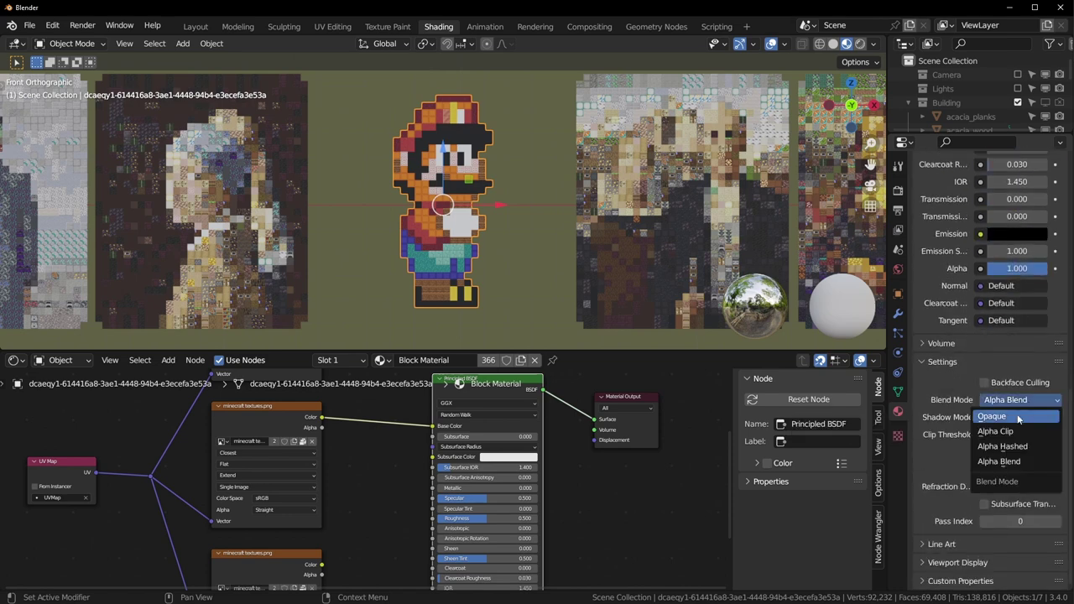
left_click(1017, 418)
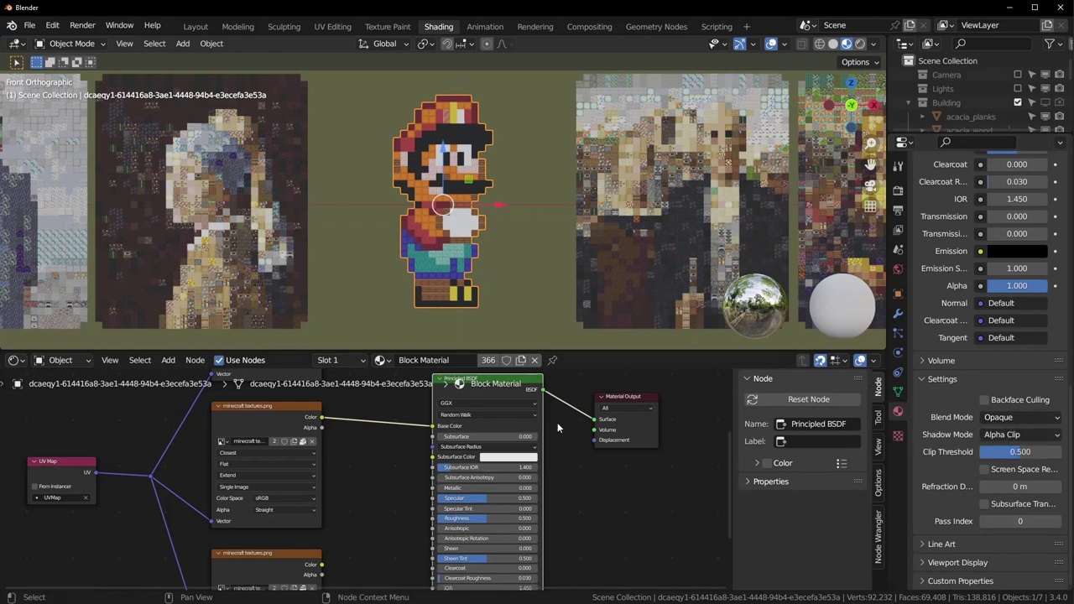
Export the Mario mesh as glTF 2.0 over mario.glb on the Desktop again and show its Stats & Shading data in 3D Viewer.
left_click(30, 26)
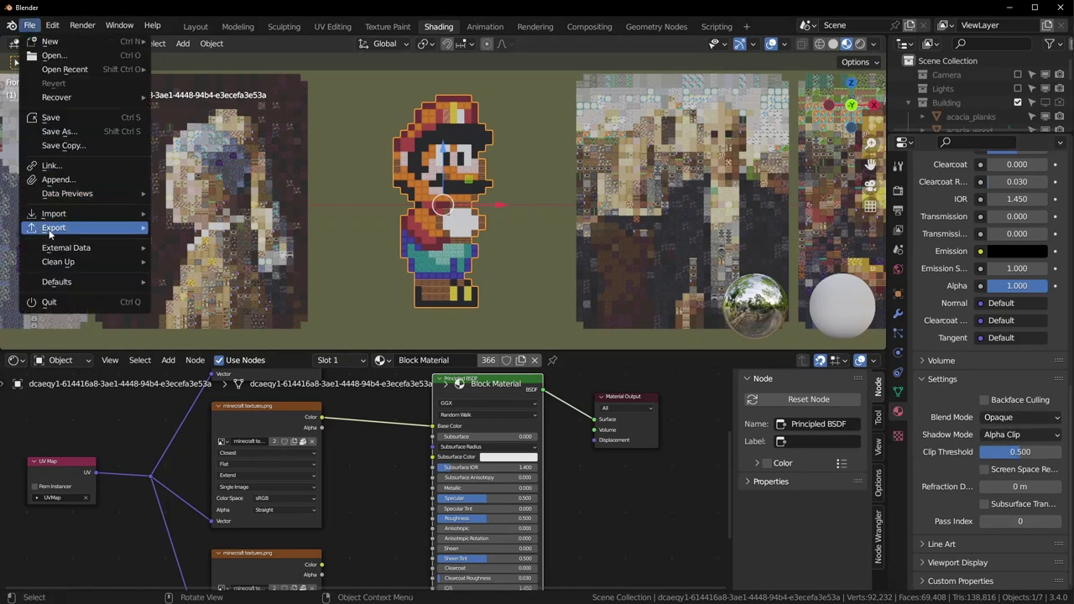
mouse_move(51, 228)
left_click(195, 370)
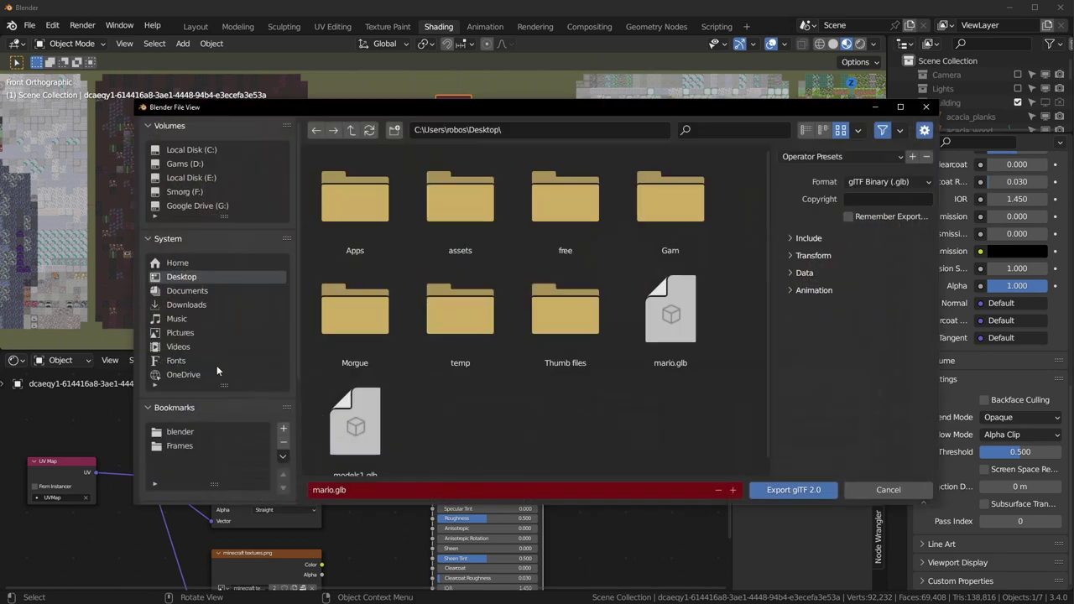
left_click(671, 323)
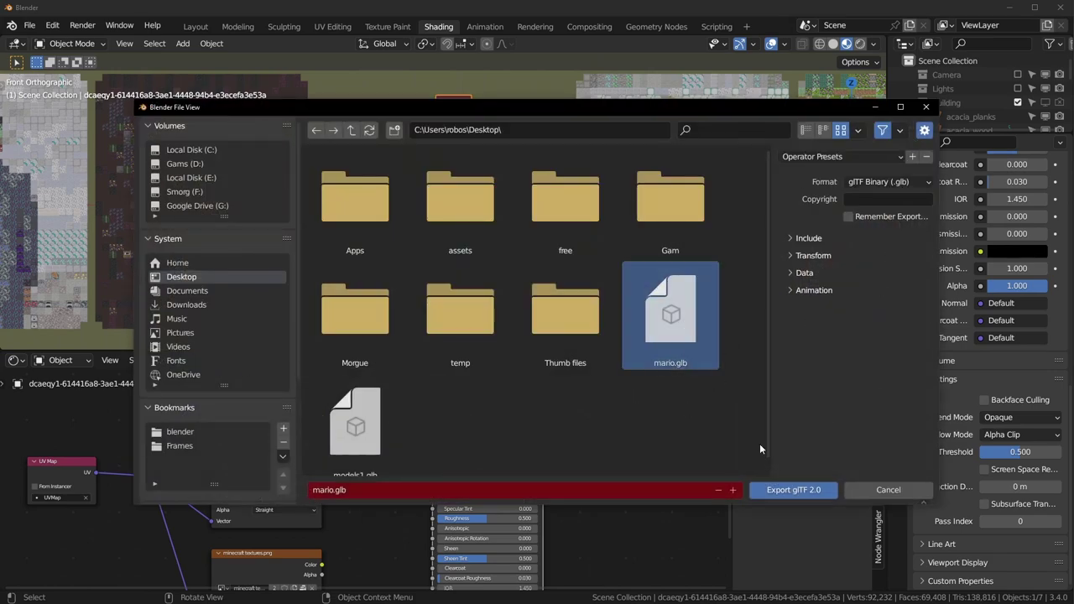
left_click(793, 490)
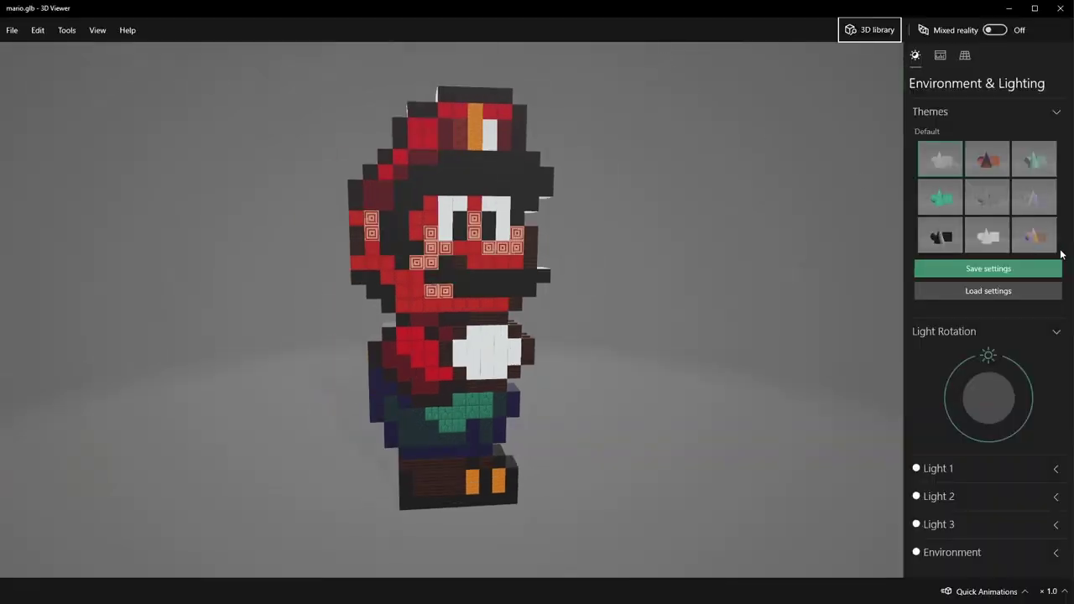
left_click(940, 55)
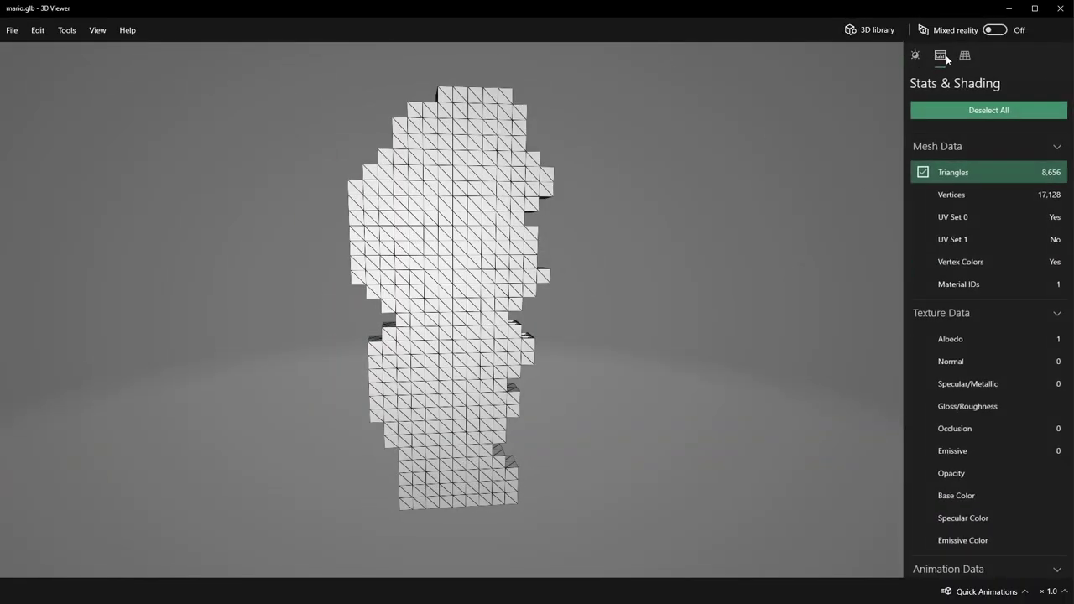
Inspect the Mario model with its albedo texture, comparing it with and without vertex colors, and close the 3D viewer.
left_click(922, 339)
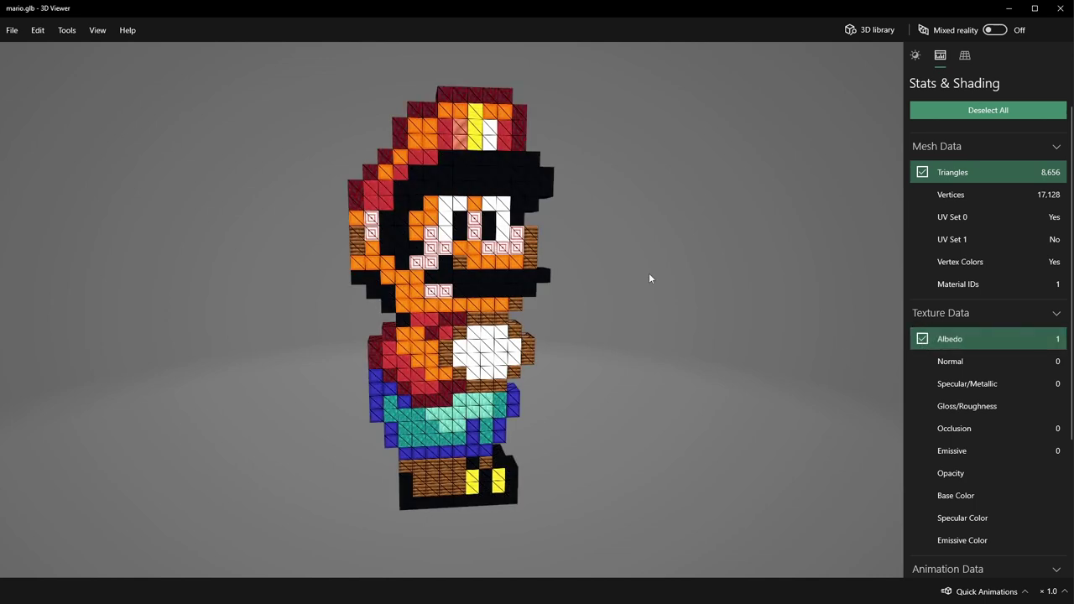
left_click(923, 262)
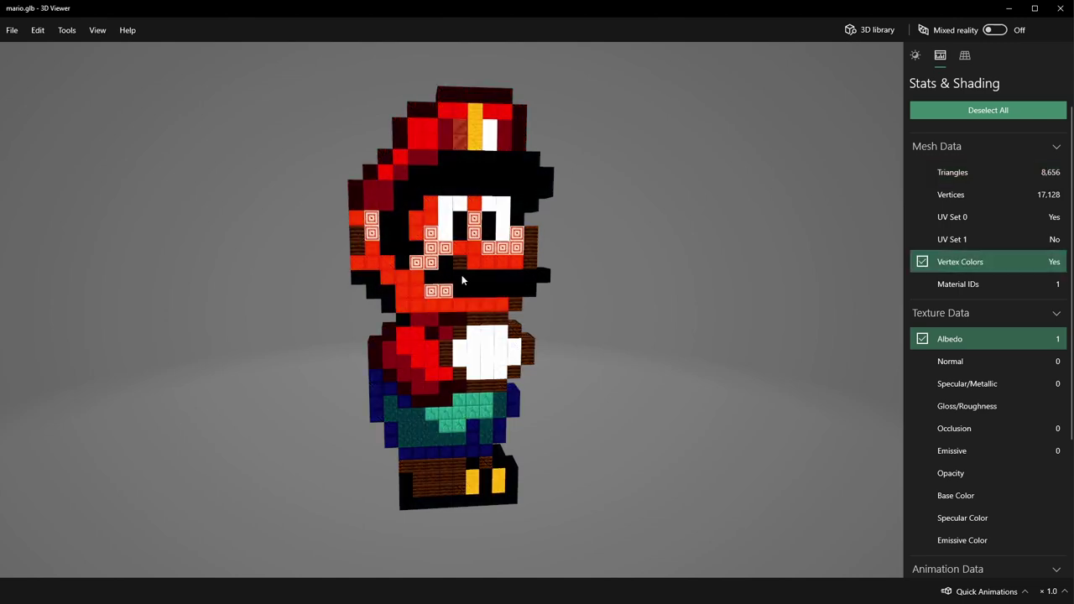
scroll(449, 288, "up", 5)
scroll(428, 251, "down", 5)
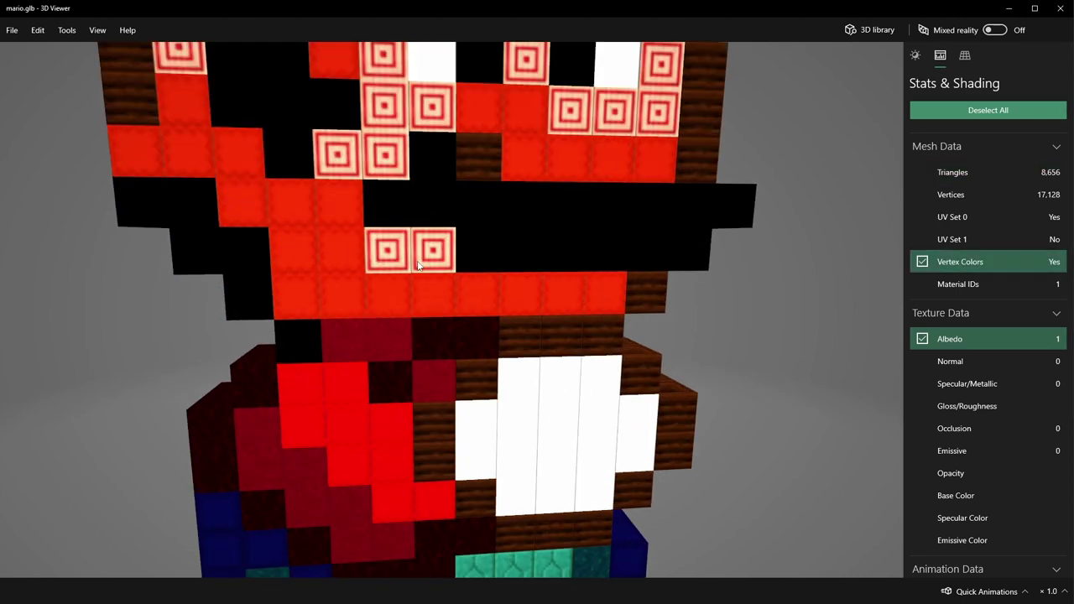
left_click(923, 262)
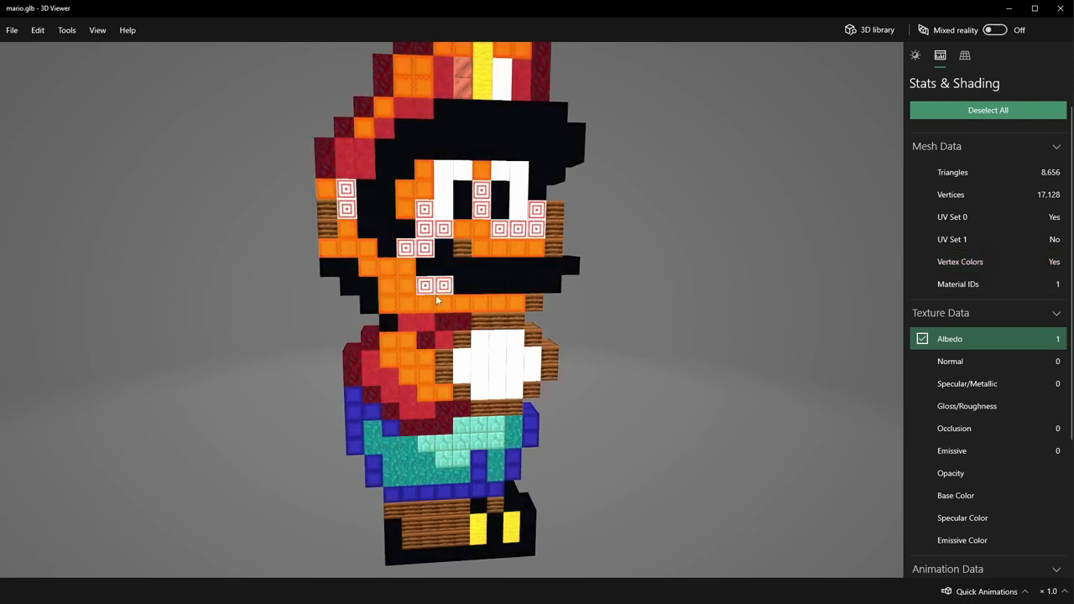
scroll(600, 306, "down", 2)
left_click_drag(581, 353, 638, 243)
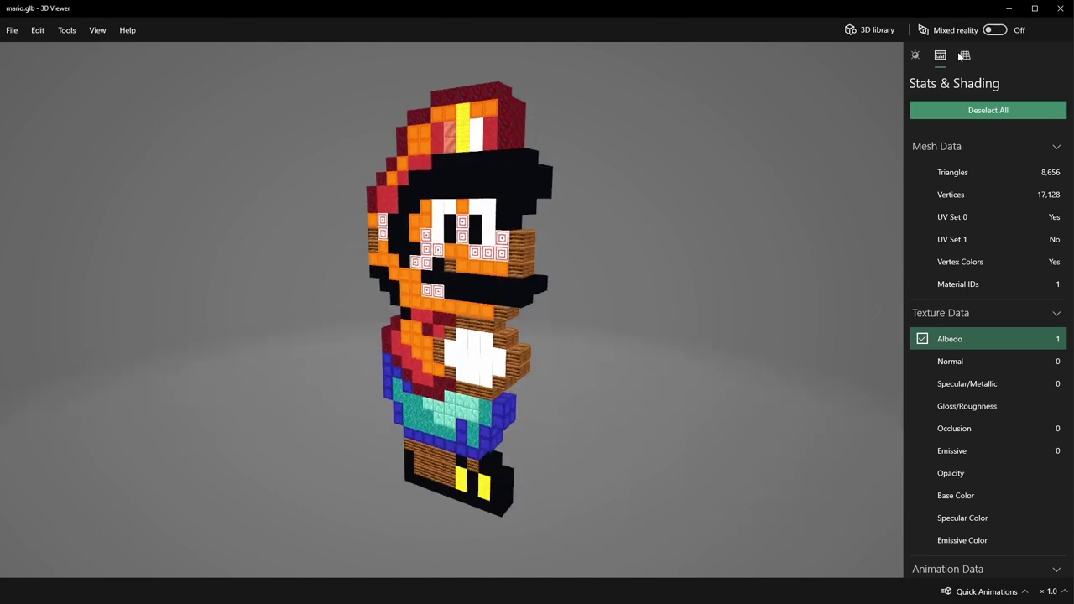
left_click(1062, 8)
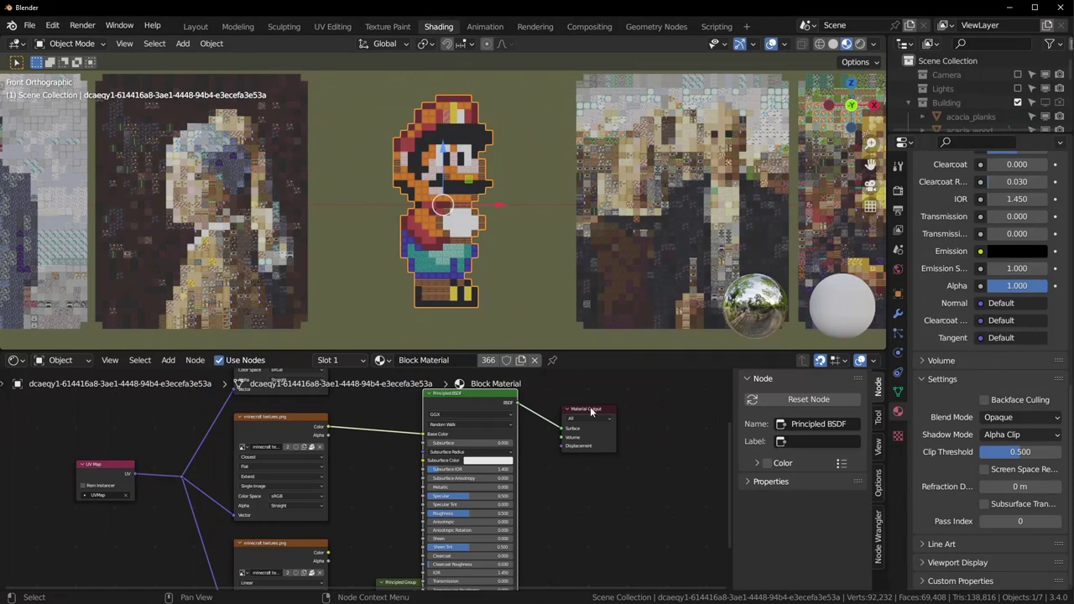
Set the blend mode of the Block Material to Alpha Blend.
scroll(635, 430, "down", 1)
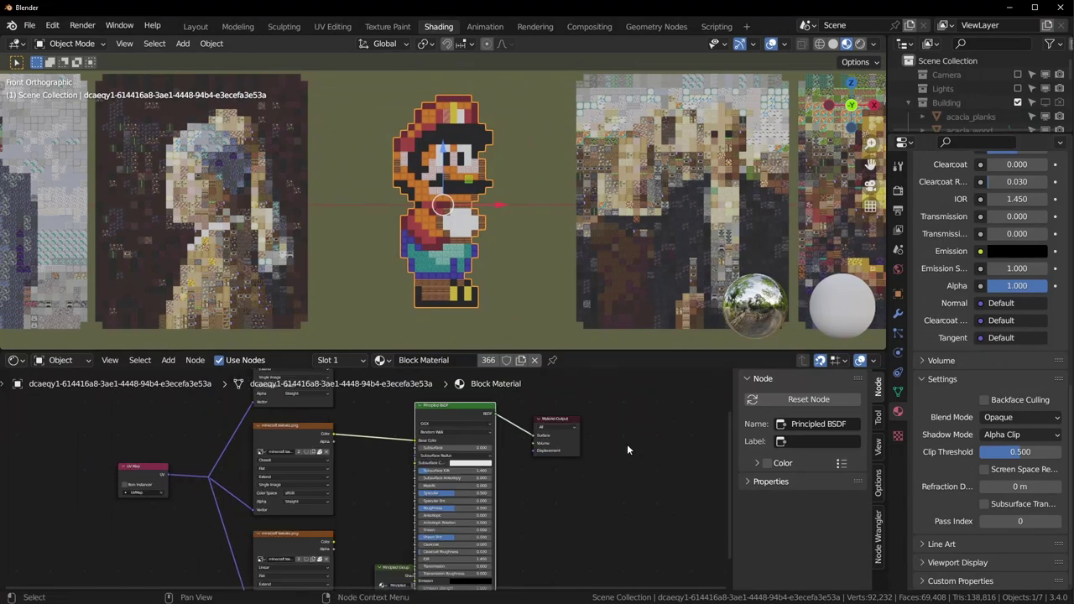
left_click(999, 417)
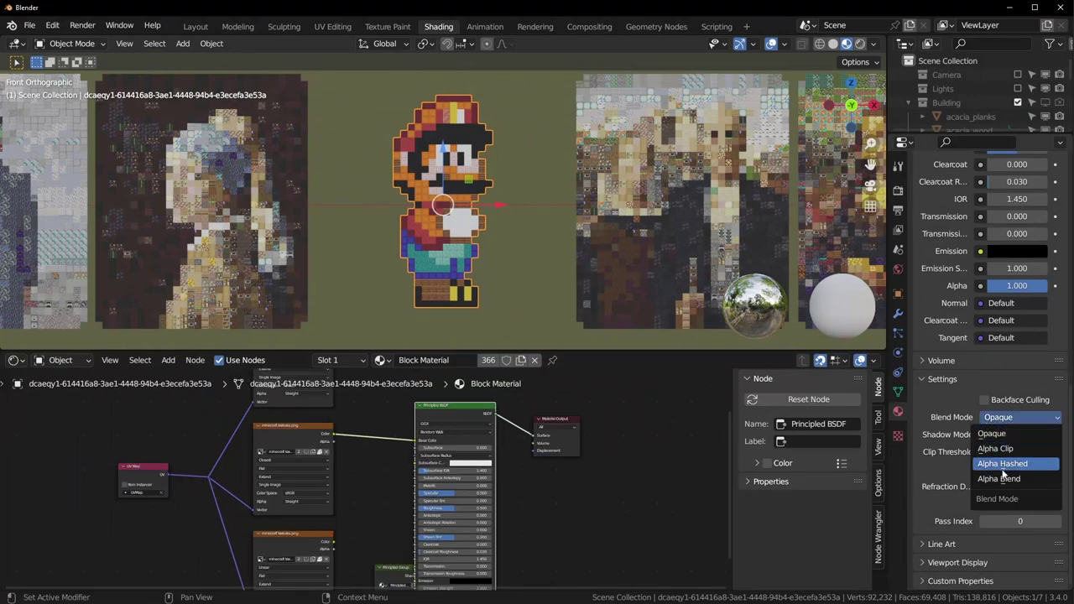
left_click(999, 478)
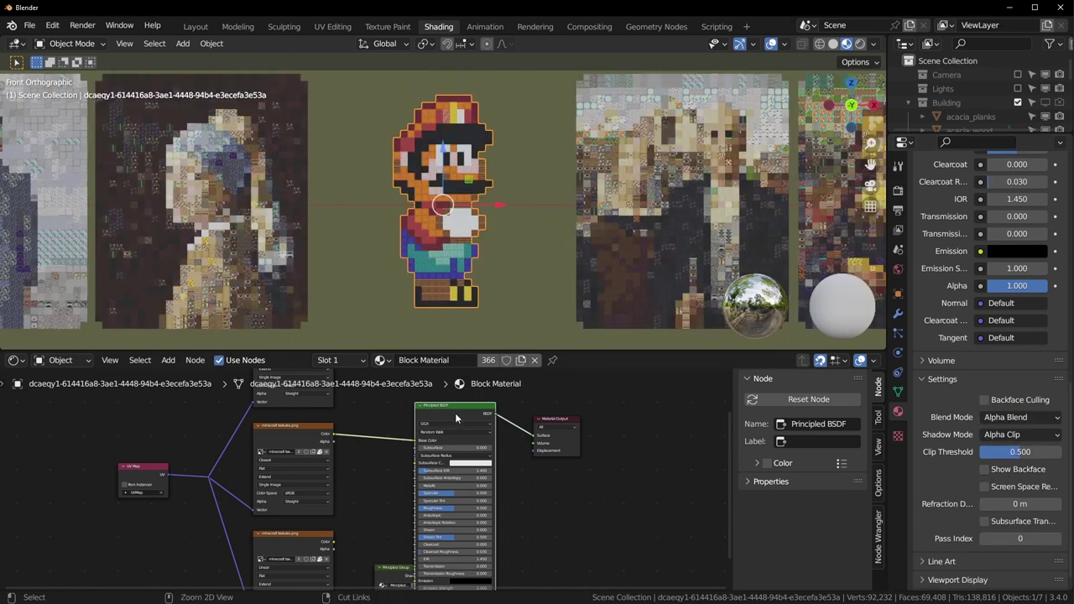
Remove the Principled BSDF, reposition the Principled Group node, and link the middle minecraft texture's Color output to the Material Output's Surface.
key("ctrl+x")
left_click_drag(393, 571, 426, 408)
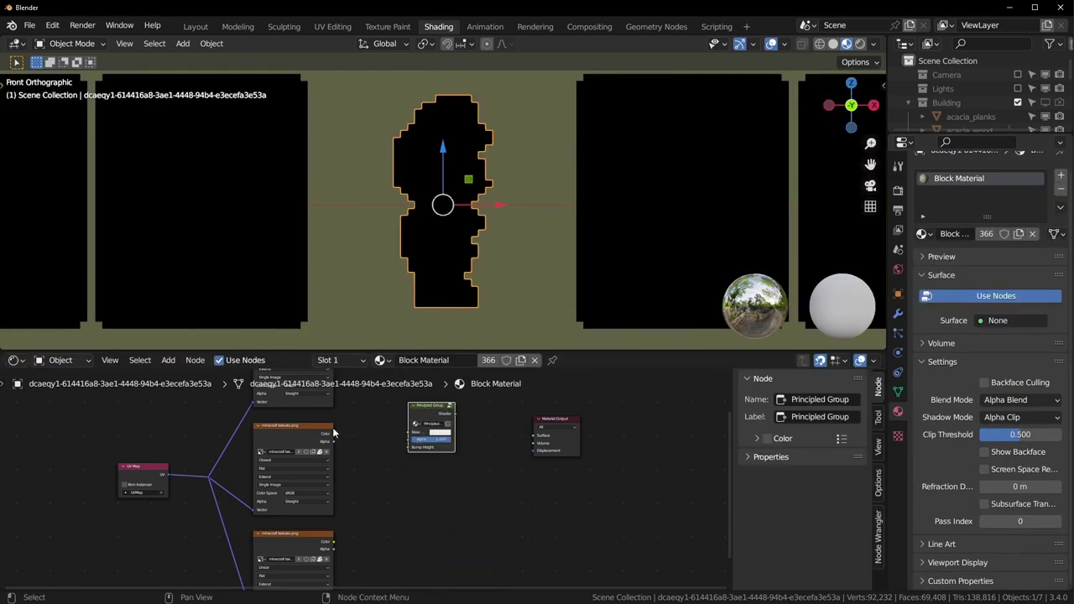
left_click_drag(334, 433, 526, 438)
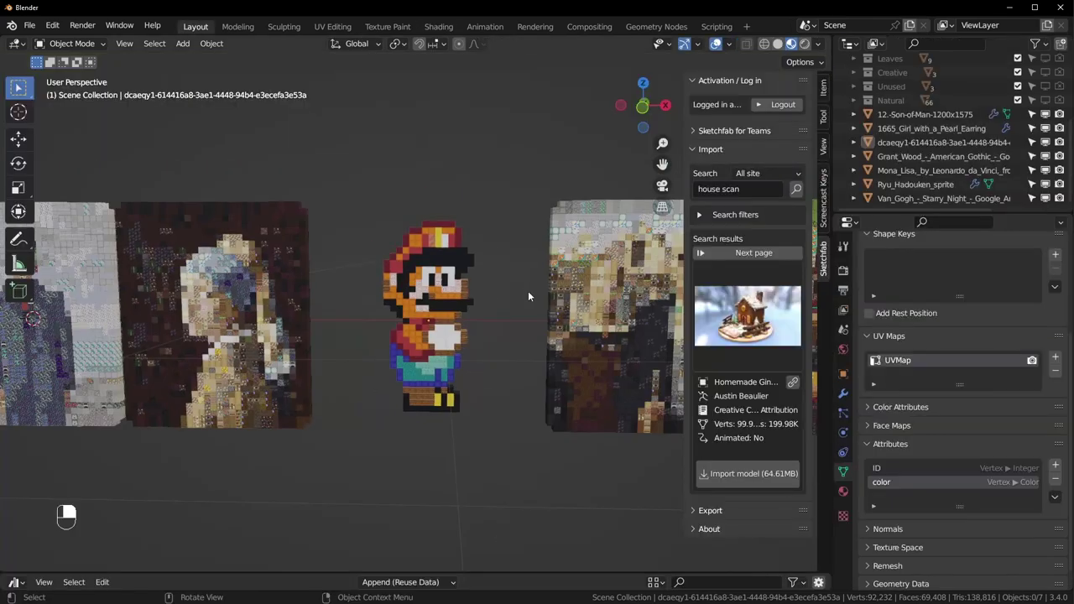
Hide the 3D viewport's sidebar and delete all the block artworks from the scene.
scroll(527, 290, "down", 2)
key("n")
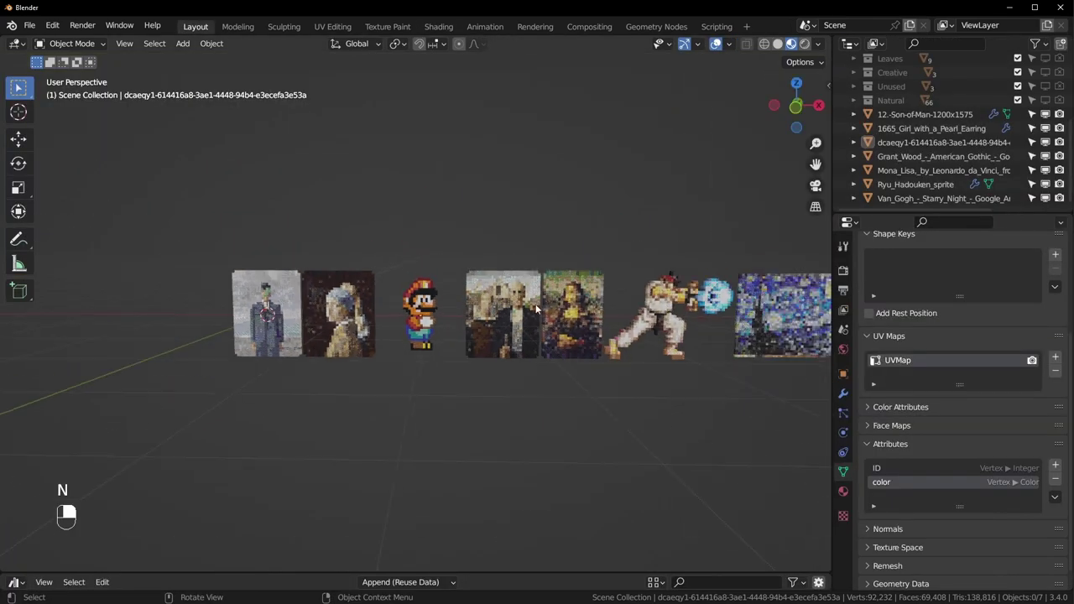
scroll(535, 308, "down", 3)
middle_click_drag(583, 320, 492, 330, "shift")
scroll(495, 331, "up", 1)
key("a")
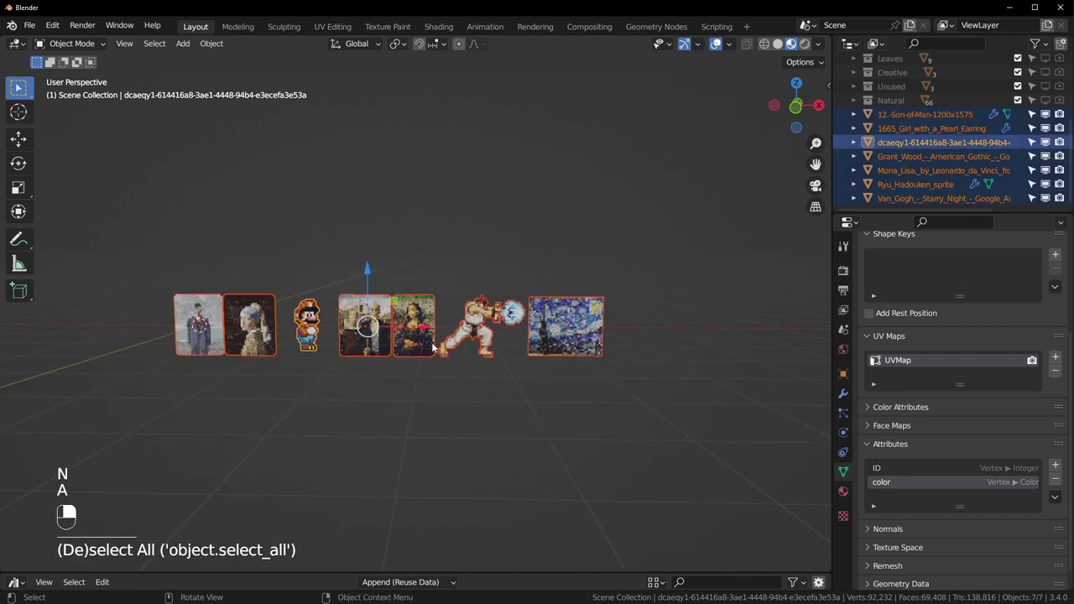
key("x")
left_click(381, 343)
middle_click_drag(403, 339, 438, 368, "shift")
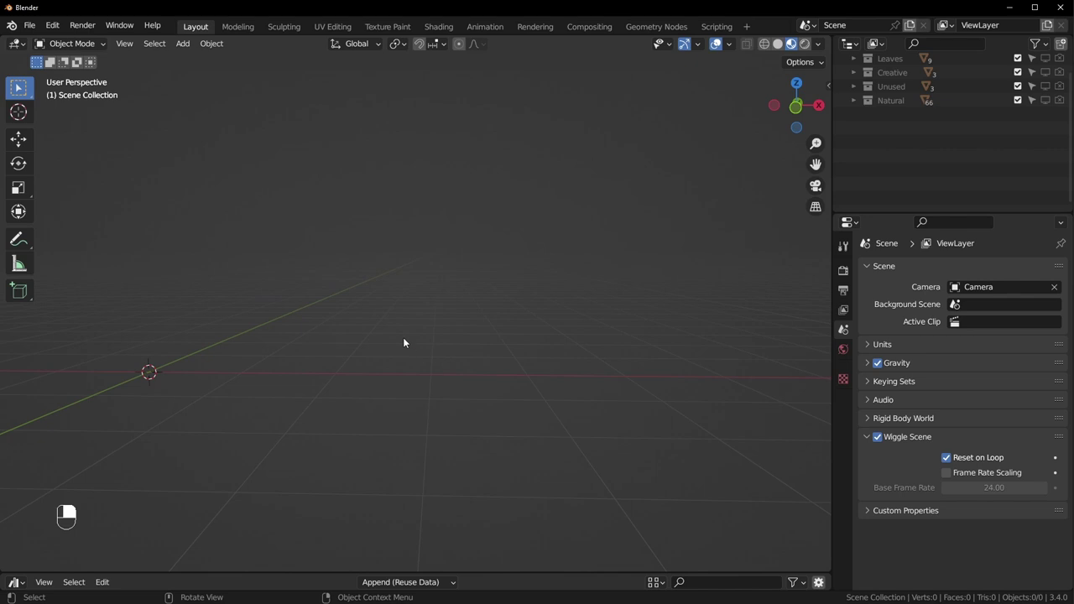
Add a text object to the emptied scene.
key("shift+a")
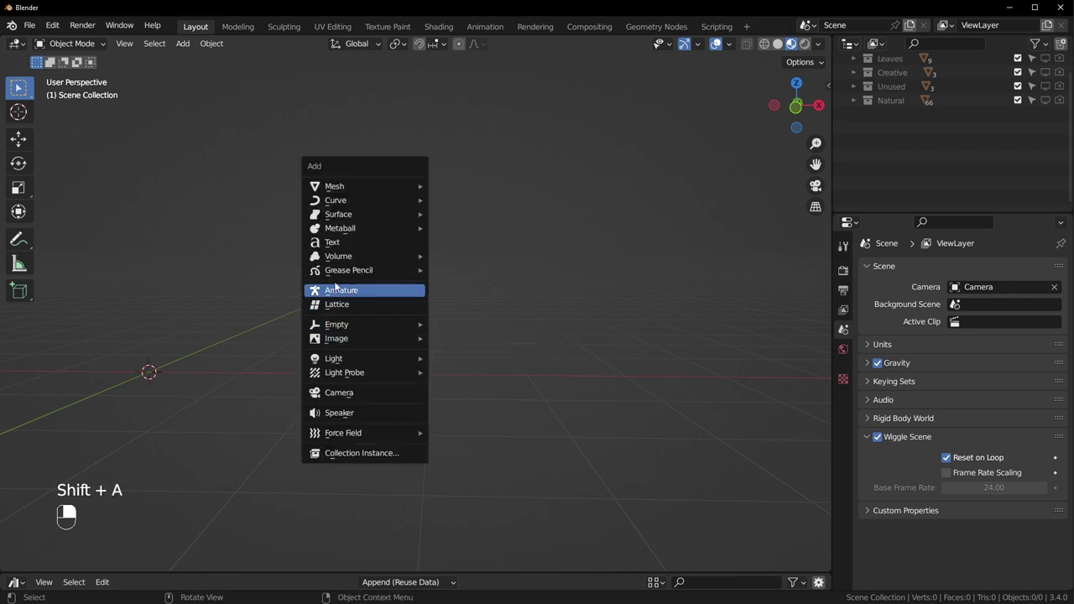
left_click(349, 243)
middle_click_drag(231, 406, 410, 389, "shift")
scroll(472, 399, "up", 4)
middle_click_drag(578, 441, 376, 334)
middle_click_drag(491, 342, 600, 333)
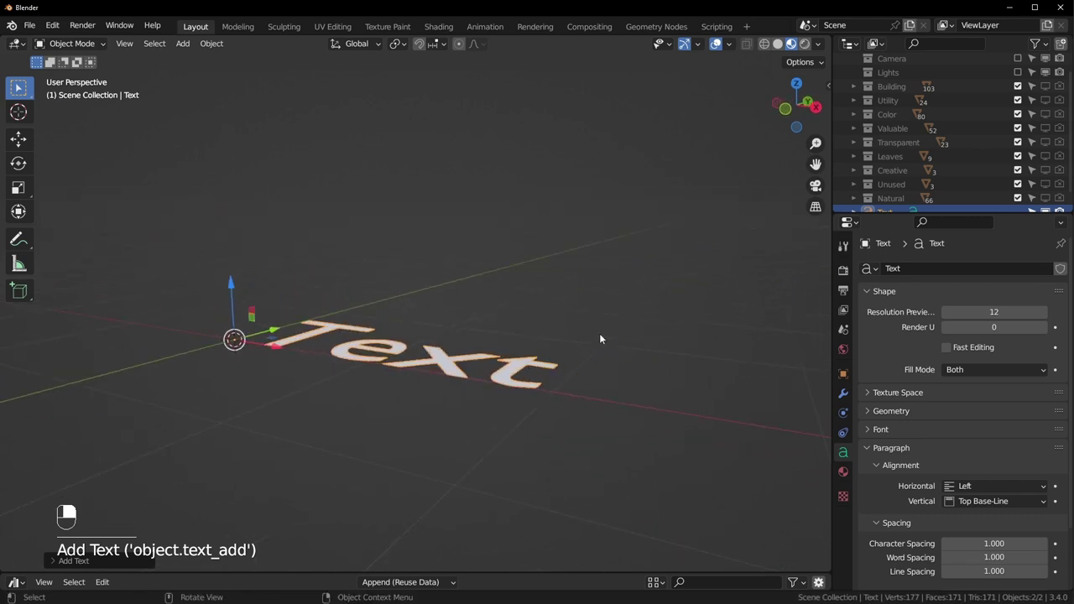
Rotate the text object 90 degrees around the global X axis so it stands upright.
type("rx")
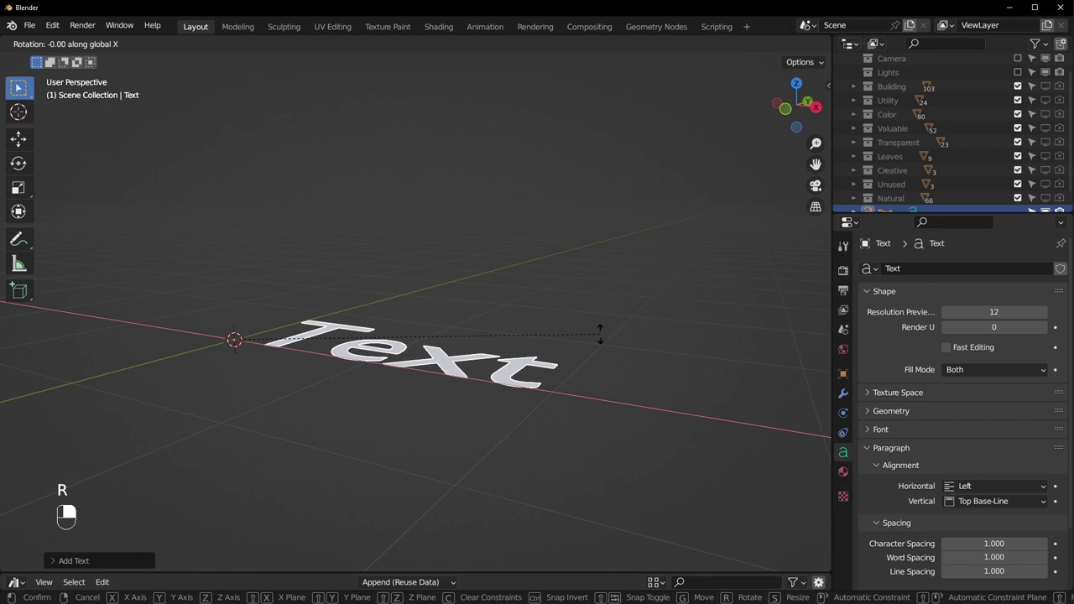
type("90")
key("Return")
middle_click_drag(228, 264, 366, 325)
middle_click_drag(525, 313, 613, 363)
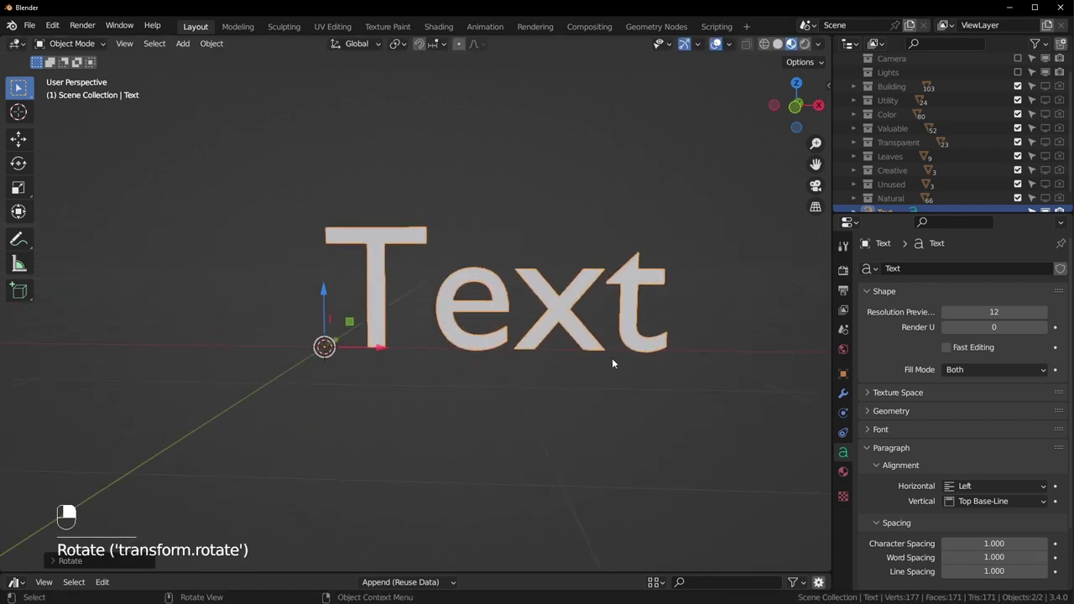
Replace the text object's default content with "whatever".
left_click(561, 289)
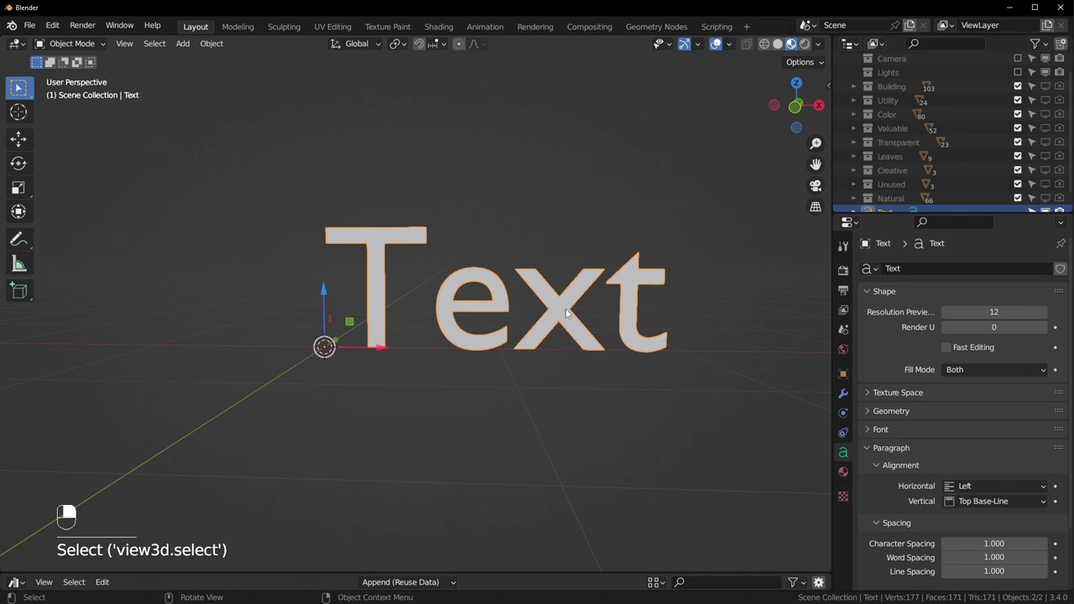
key("Tab")
key("BackSpace")
key("BackSpace")
key("BackSpace")
key("BackSpace")
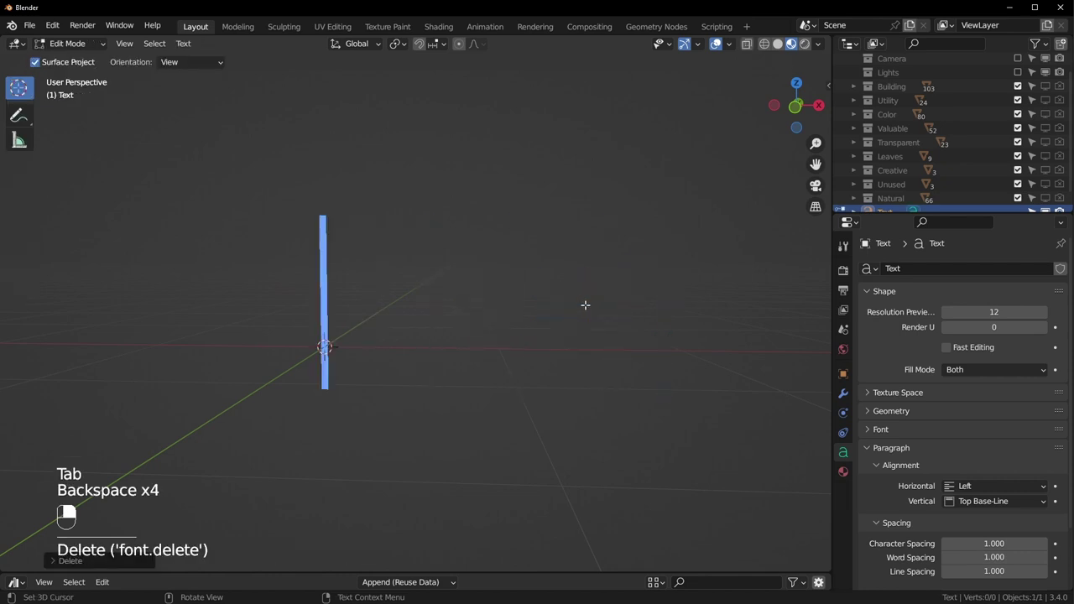
type("whatever")
key("Tab")
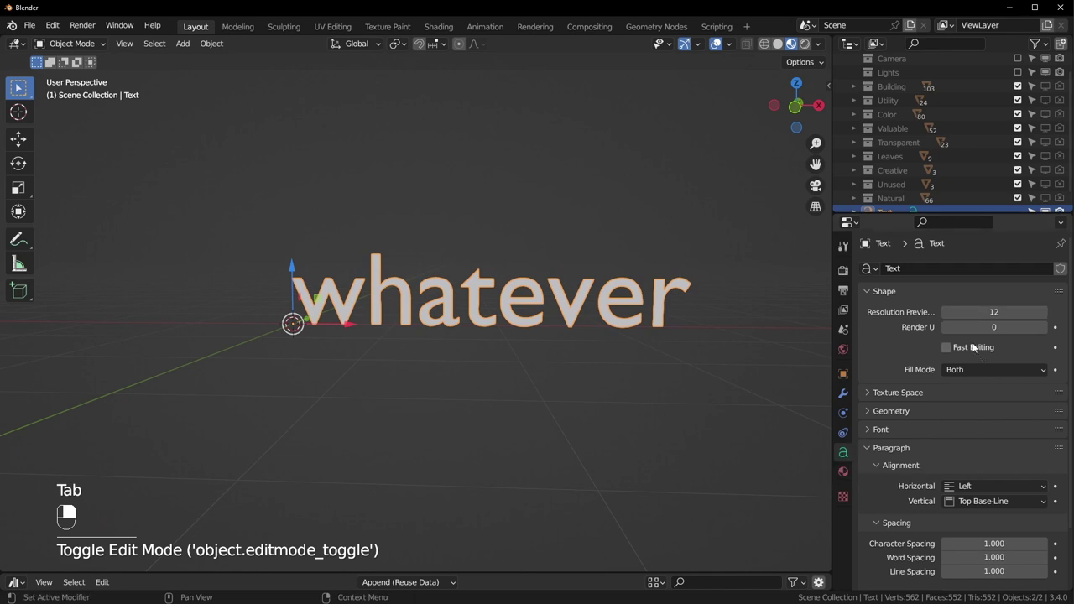
Set both the horizontal and vertical paragraph alignment of the text to Center.
scroll(933, 378, "down", 2)
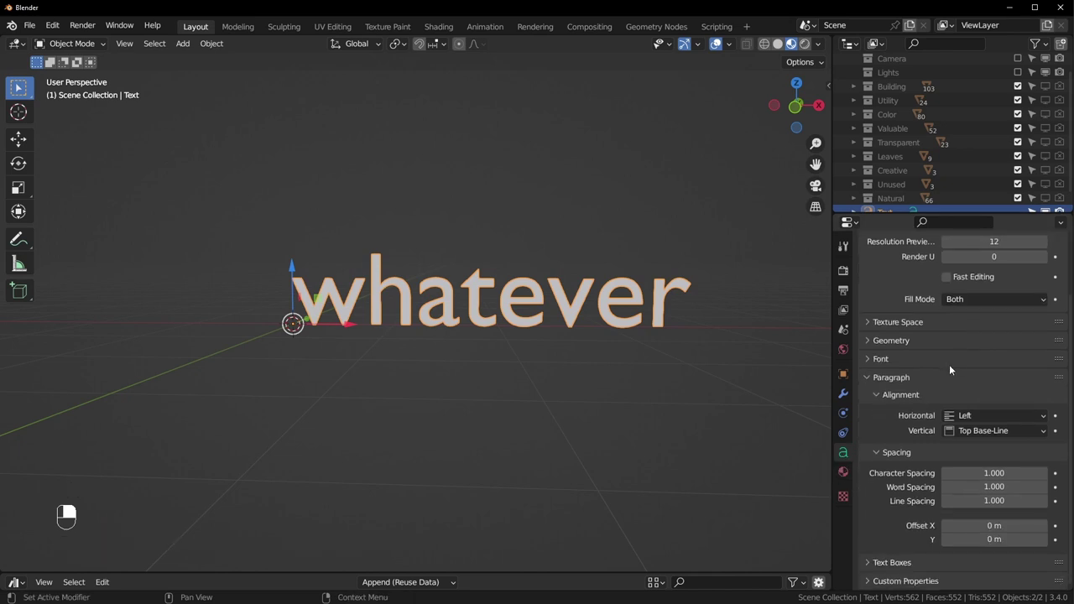
left_click(975, 415)
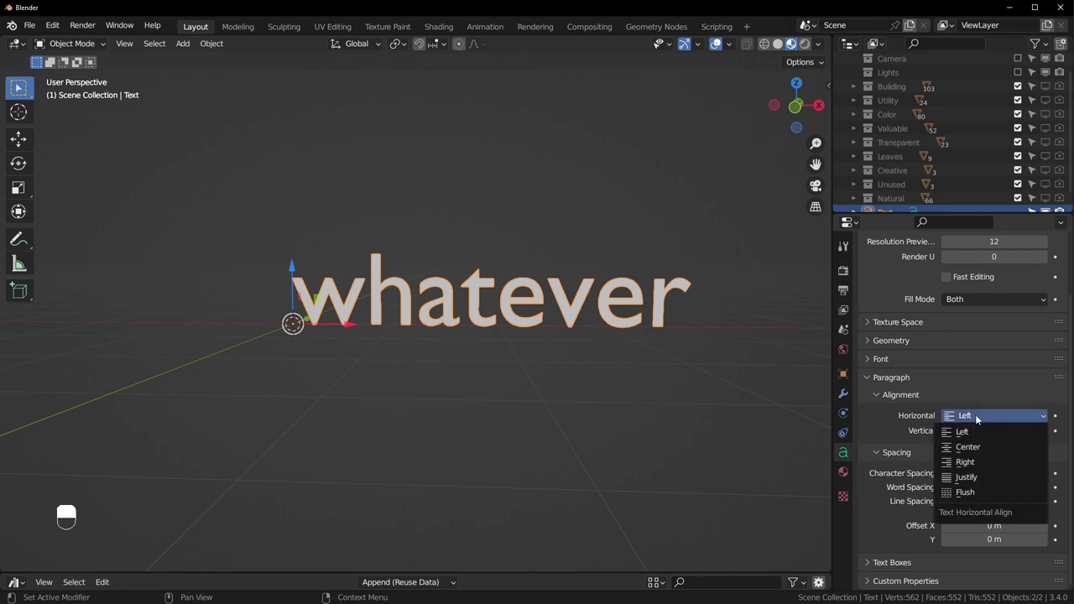
left_click(968, 447)
left_click(978, 431)
left_click(965, 477)
middle_click_drag(391, 396, 422, 404, "shift")
scroll(422, 404, "up", 2)
Give the text geometry an extrusion of about 0.065 m.
left_click(882, 358)
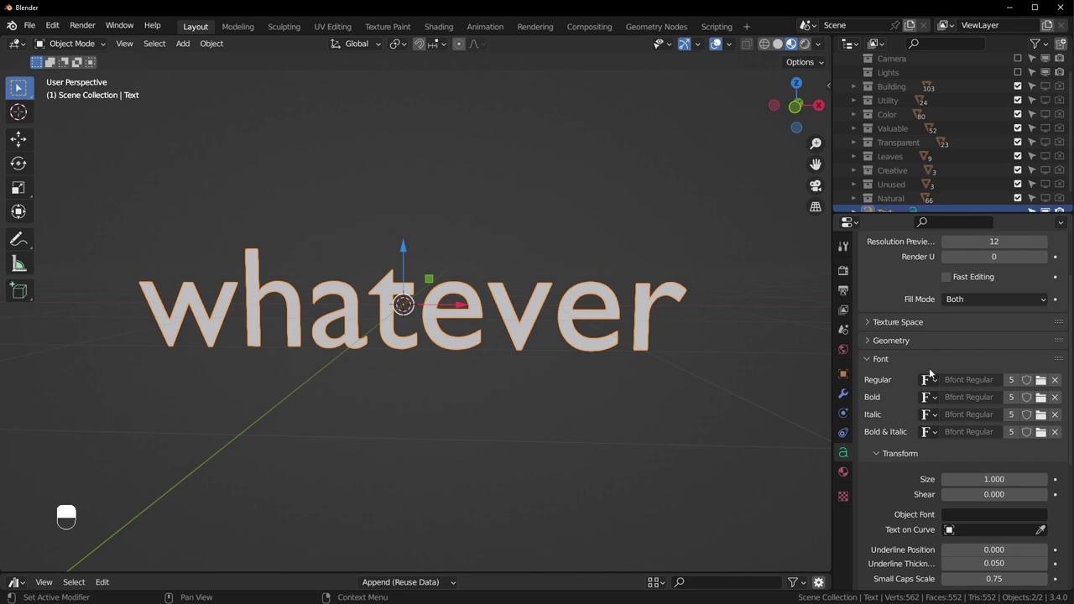
left_click(873, 341)
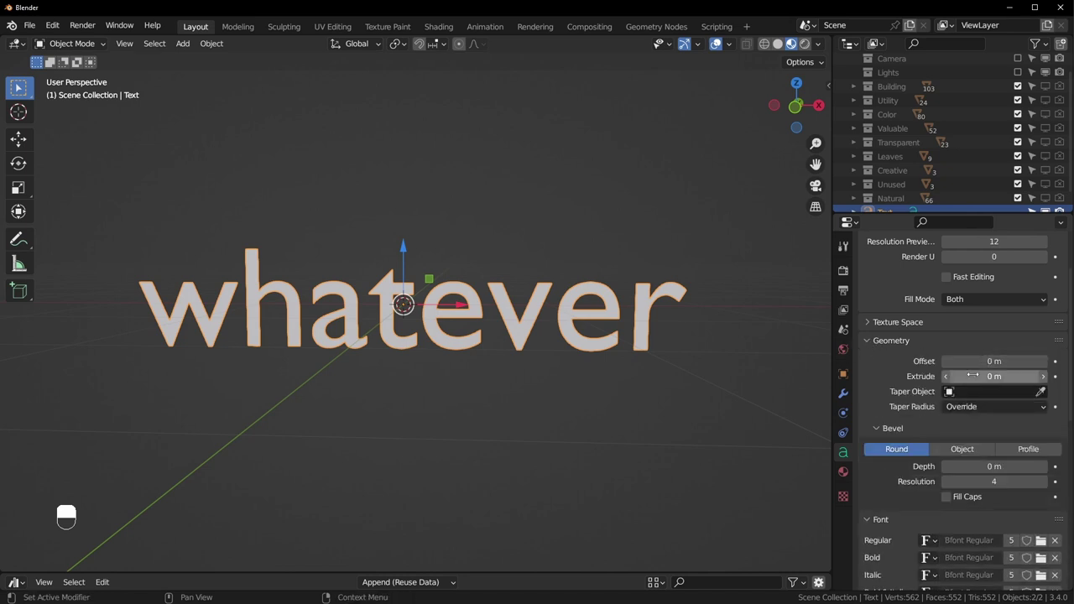
middle_click_drag(595, 360, 646, 391)
left_click_drag(982, 379, 1066, 380, "shift")
middle_click_drag(579, 437, 656, 449)
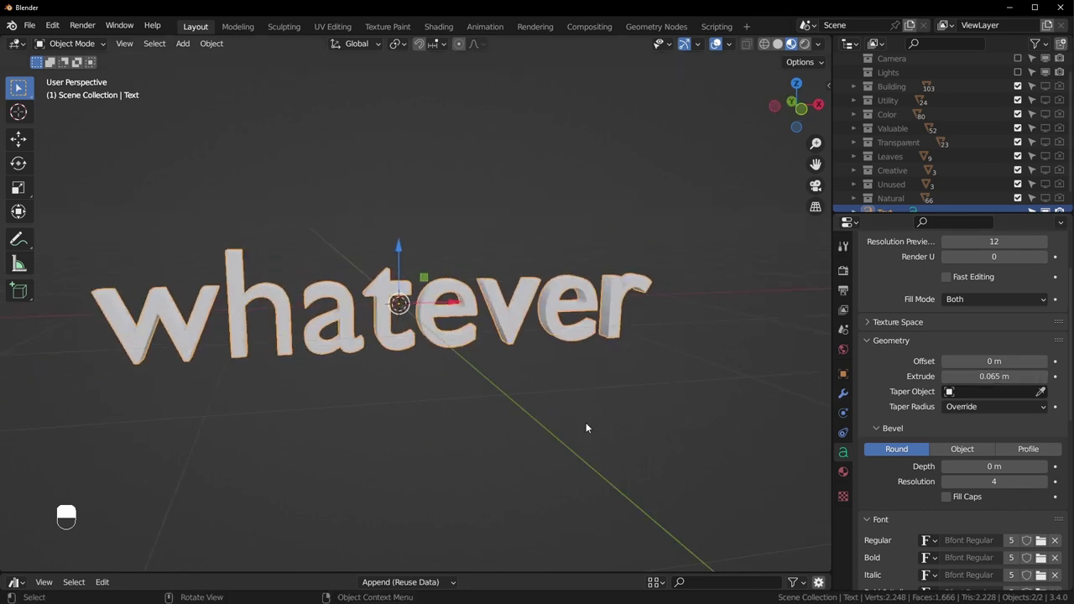
Add a Geometry Nodes modifier to the text and assign it the _BlockBlender node group.
left_click(844, 393)
left_click(900, 270)
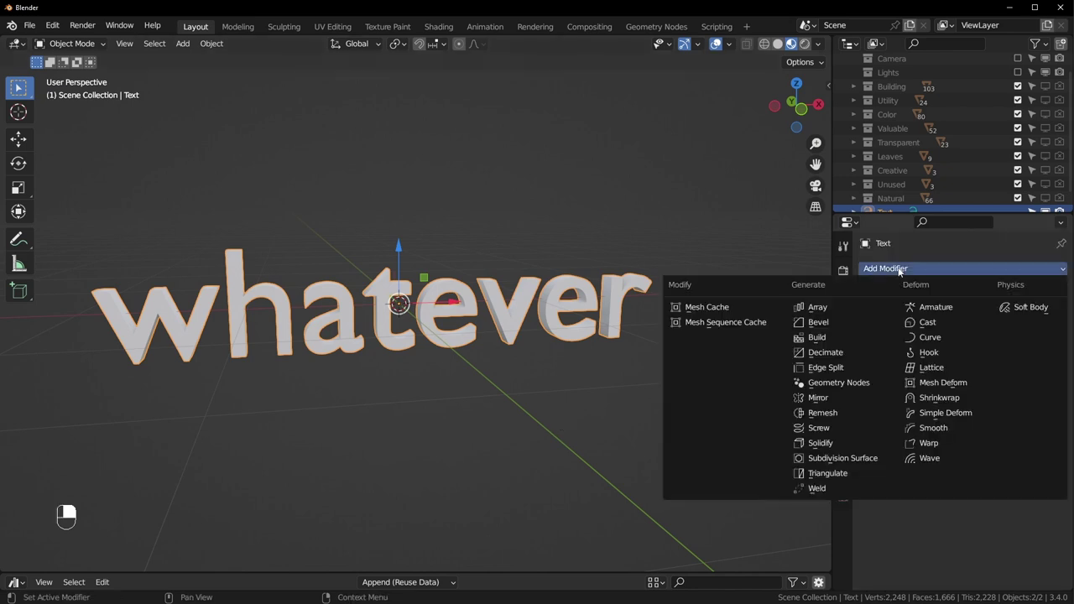
left_click(835, 382)
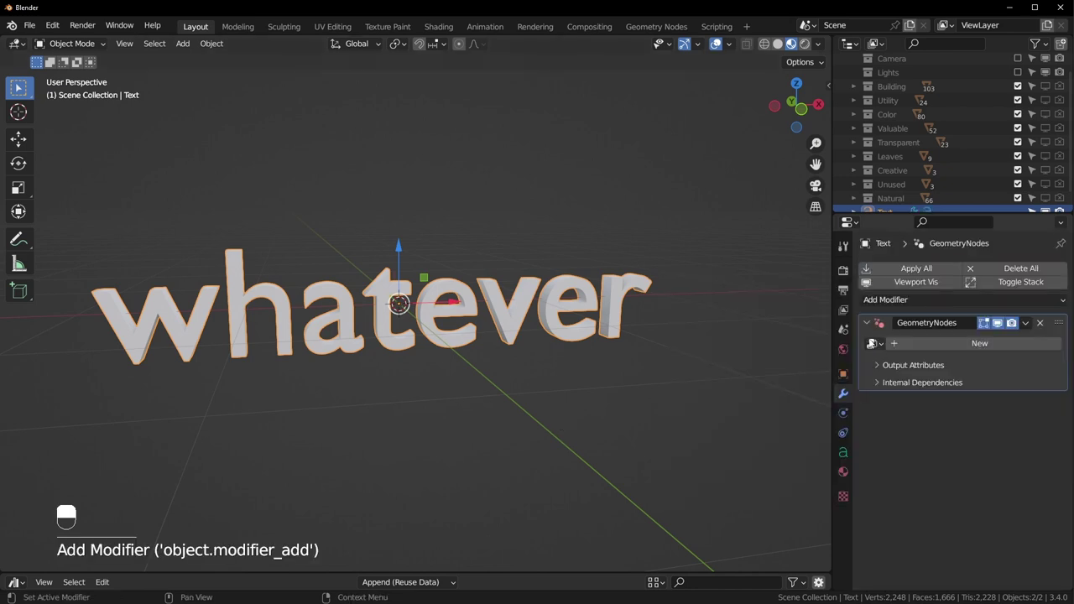
left_click(872, 343)
left_click(883, 366)
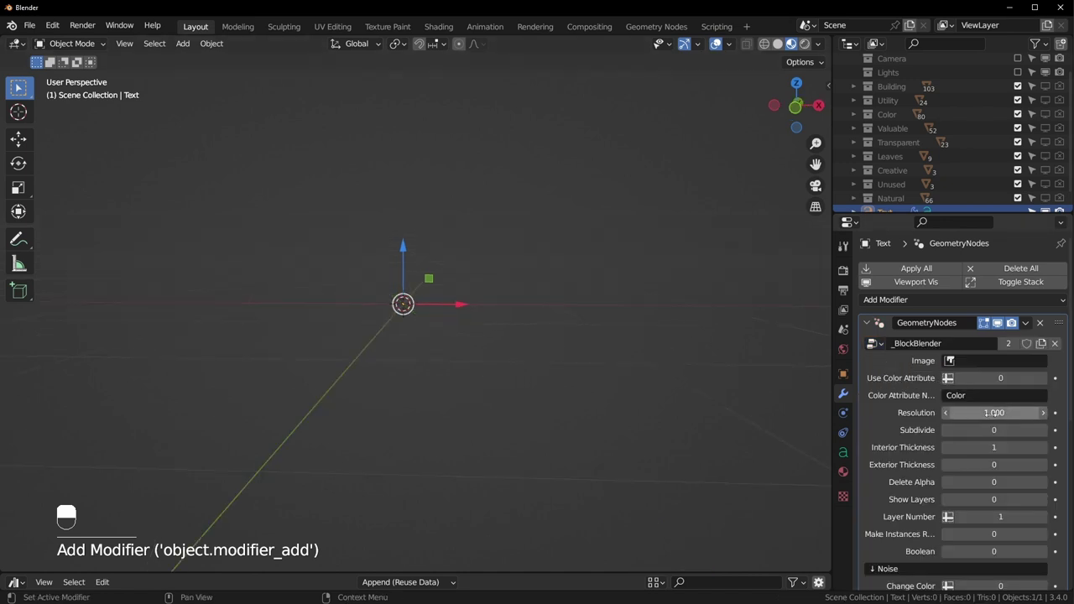
Set the block resolution of the _BlockBlender modifier to 0.1.
left_click(993, 413)
type(".2")
key("Return")
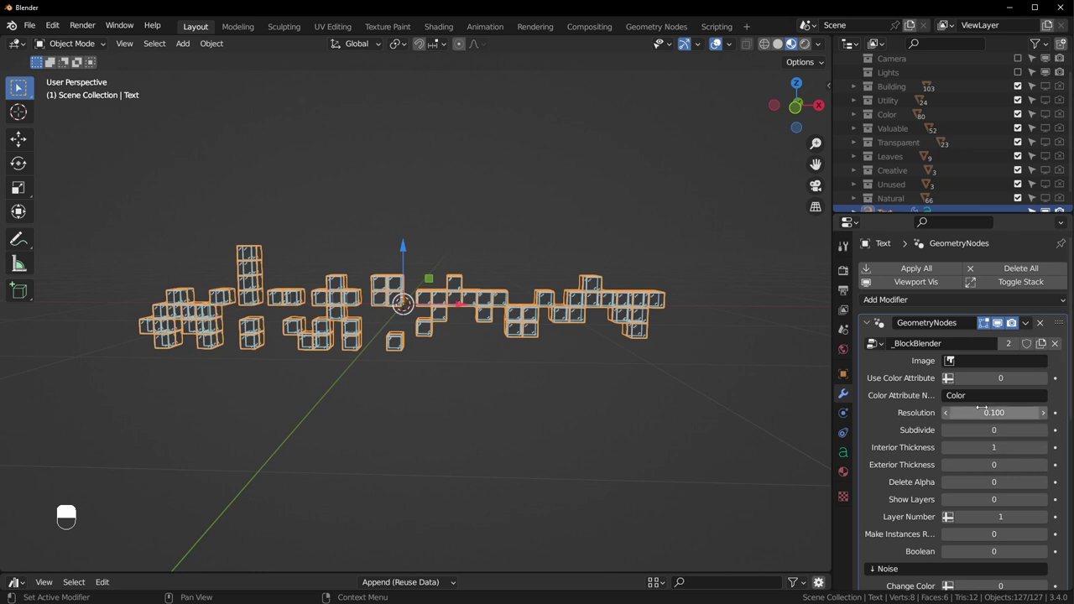
Set the font size of the text object to 5.
left_click(844, 453)
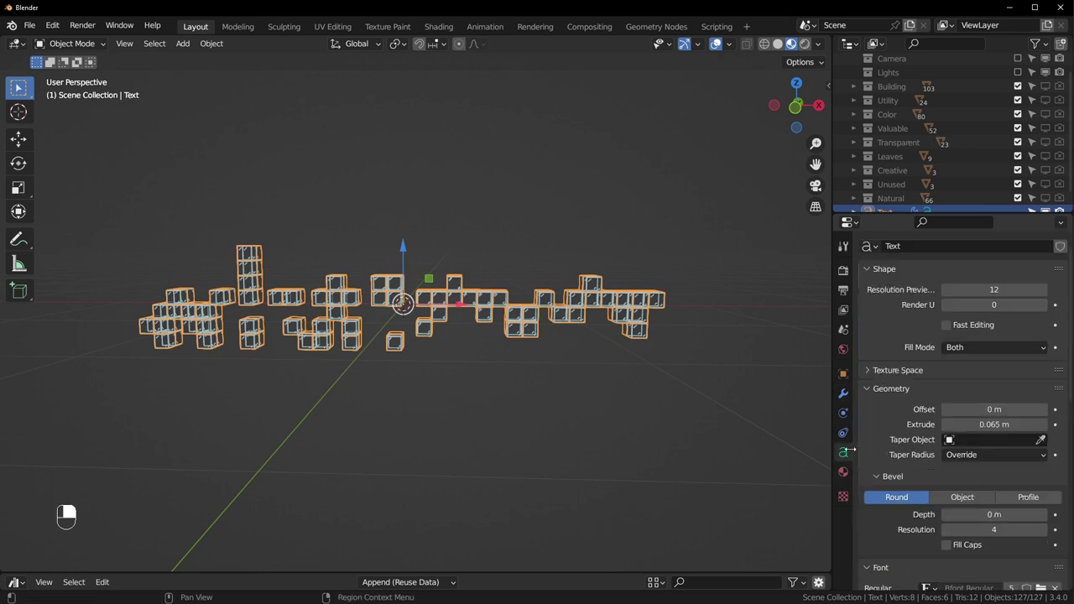
scroll(938, 421, "down", 3)
scroll(939, 422, "up", 3)
scroll(939, 422, "down", 8)
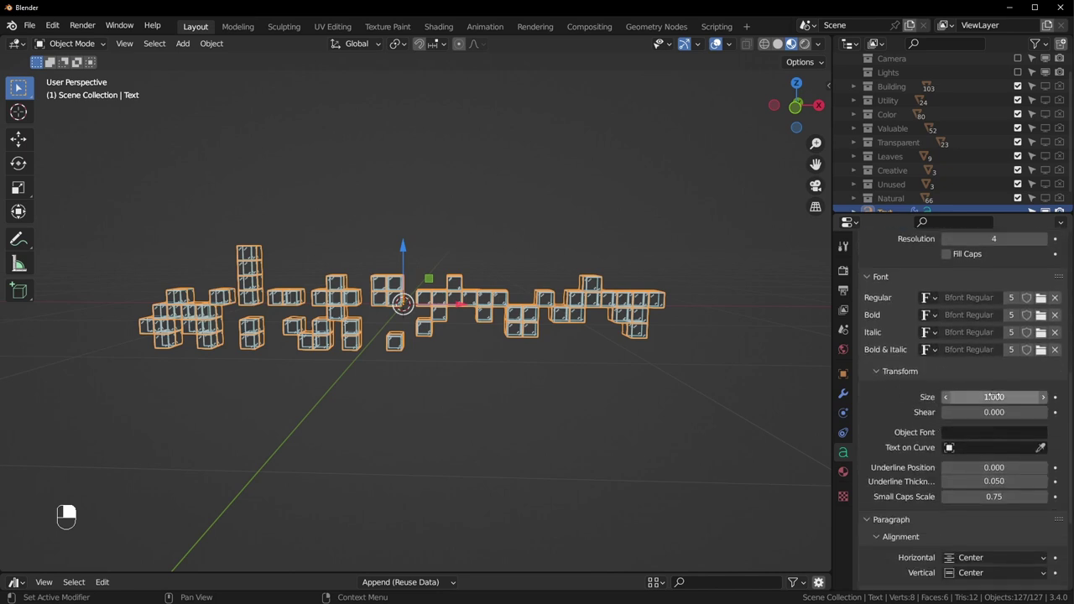
left_click_drag(993, 397, 1015, 397, "shift")
left_click(993, 397)
type("5")
key("Return")
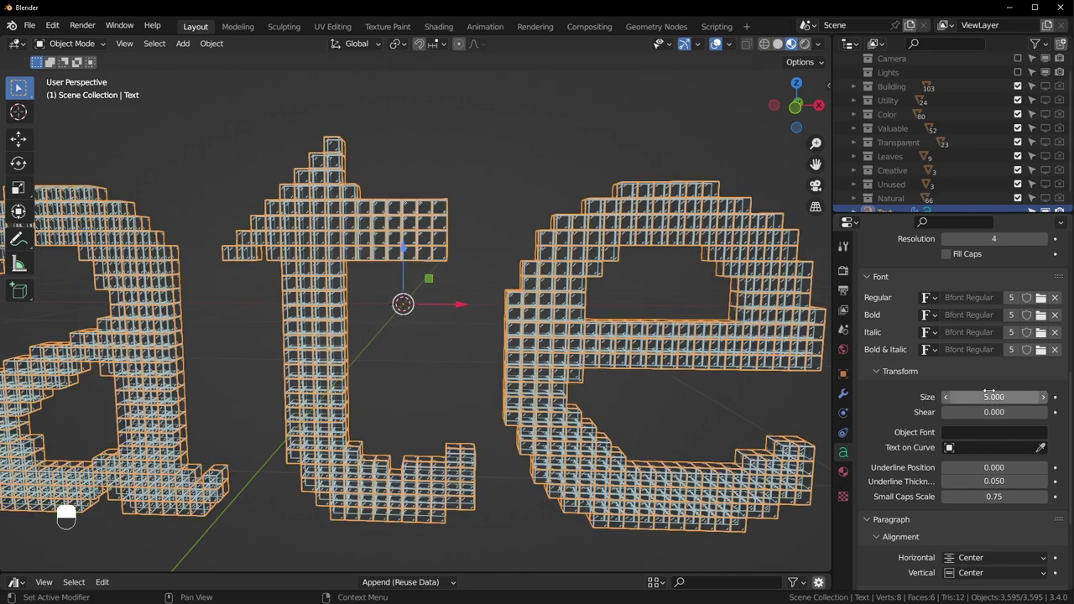
Deselect the text and examine its block structure from close up and as a whole.
scroll(631, 322, "down", 4)
scroll(631, 322, "down", 3)
scroll(578, 329, "up", 1)
left_click(461, 288)
middle_click_drag(461, 288, 473, 326)
scroll(497, 296, "up", 3)
scroll(451, 366, "up", 3)
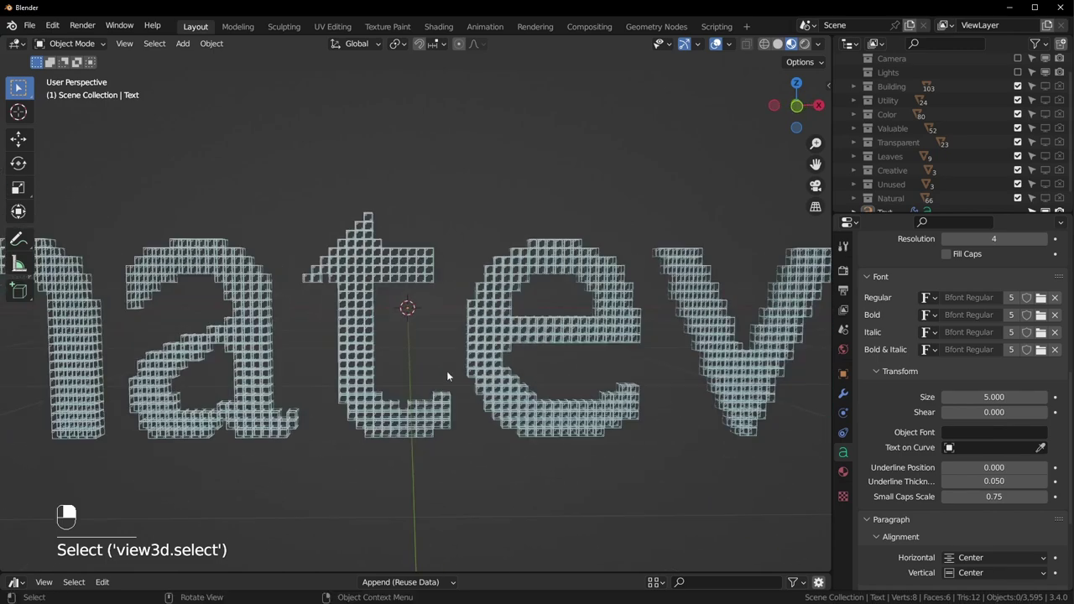
scroll(371, 354, "down", 3)
scroll(604, 412, "down", 3)
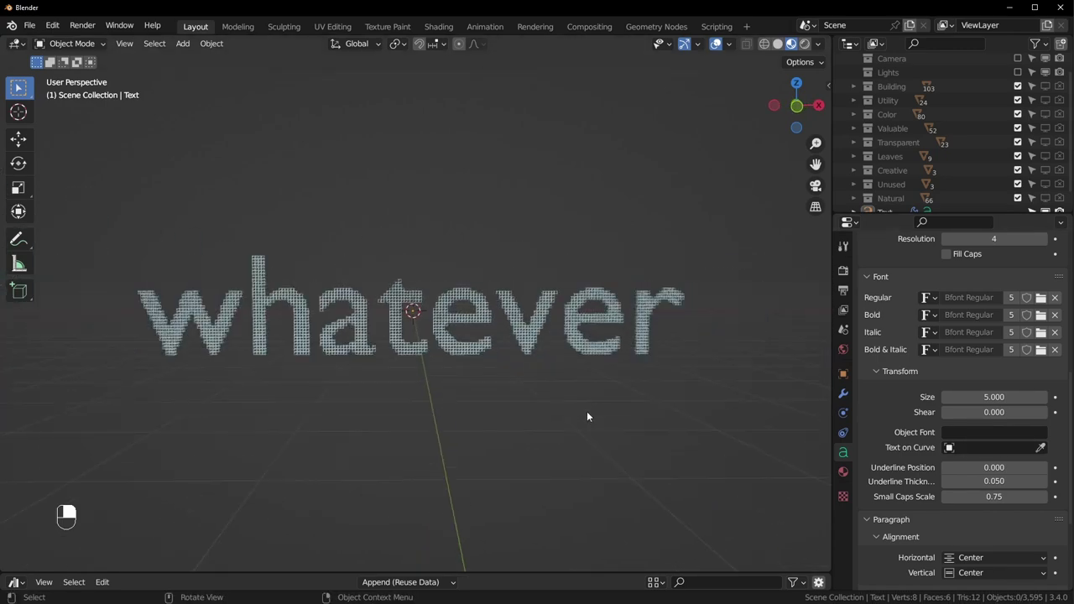
Set the font size of the text object to 2.5 and select the text in the viewport.
scroll(587, 411, "up", 2)
left_click_drag(1013, 404, 505, 307, "shift")
key("KP_1")
left_click(994, 398)
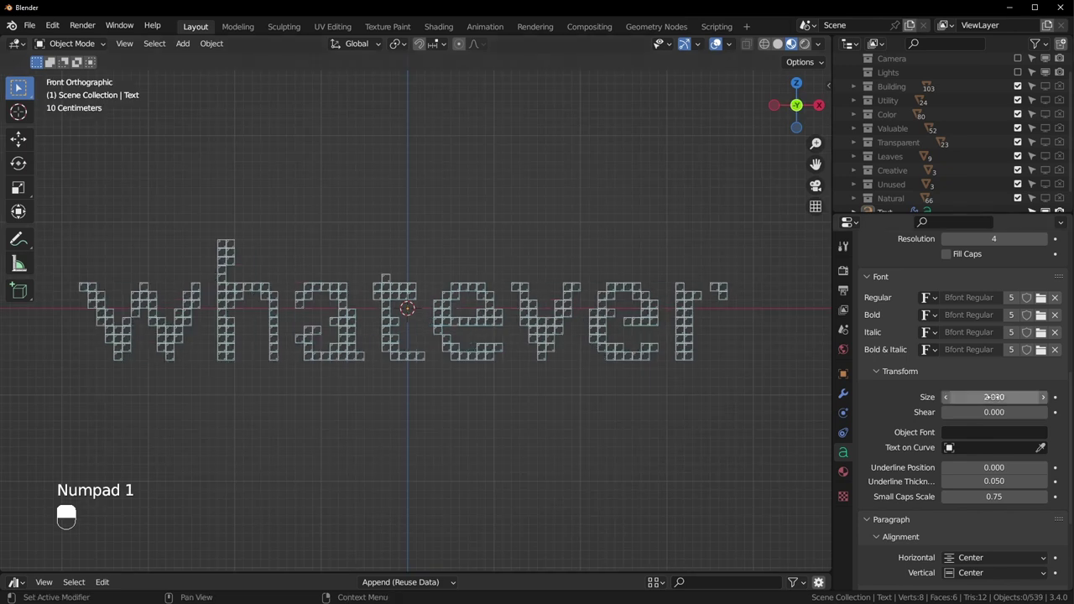
key("BackSpace")
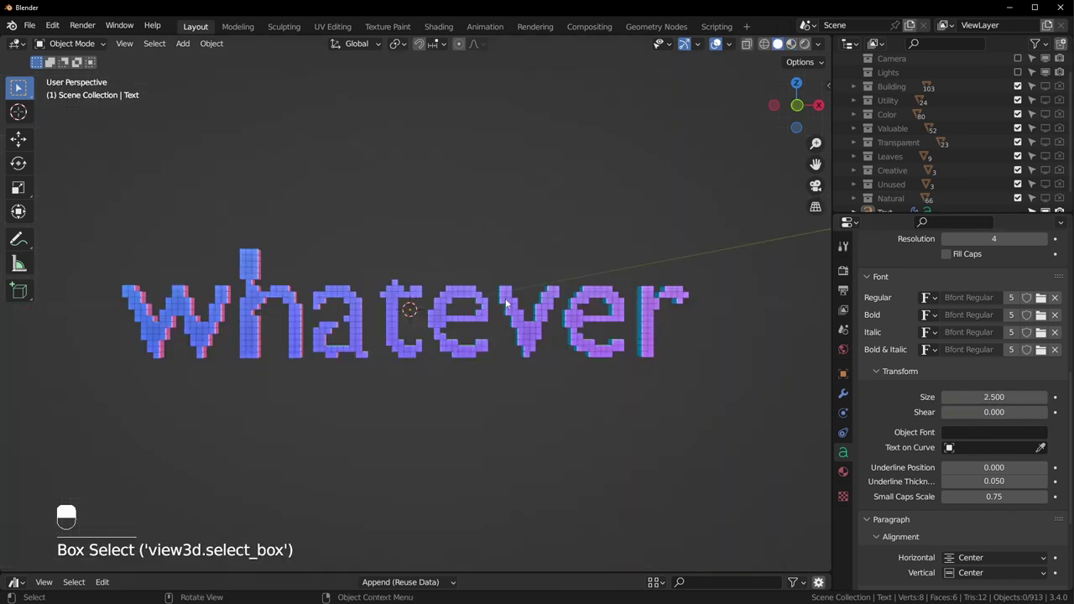
left_click(506, 304)
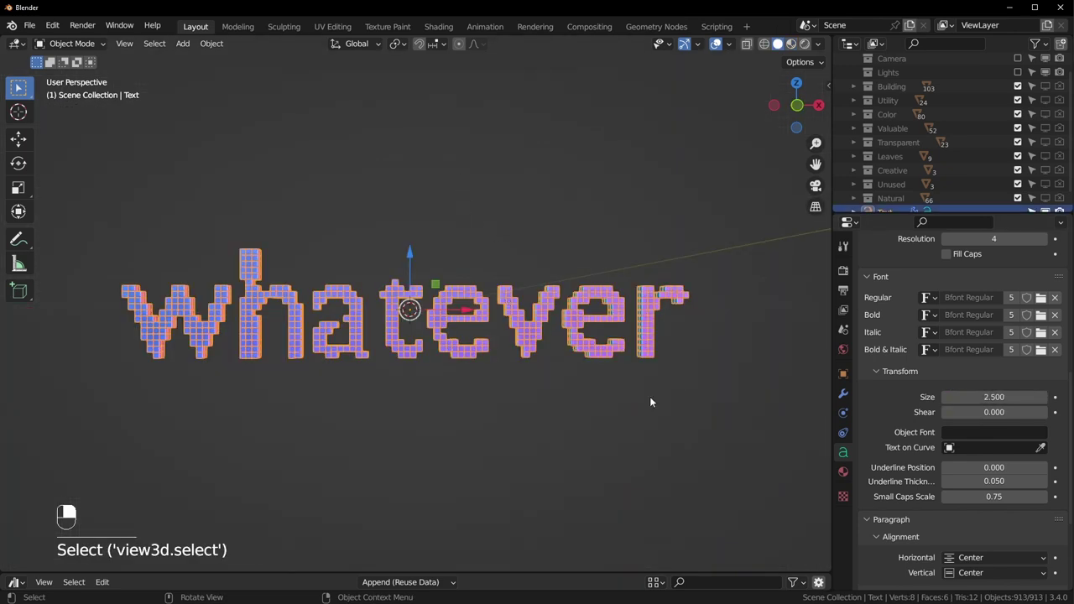
Load CuteFont-Regular.ttf from the Documents Fonts folder as the text's regular font and set the font size to 3.59.
left_click(1040, 302)
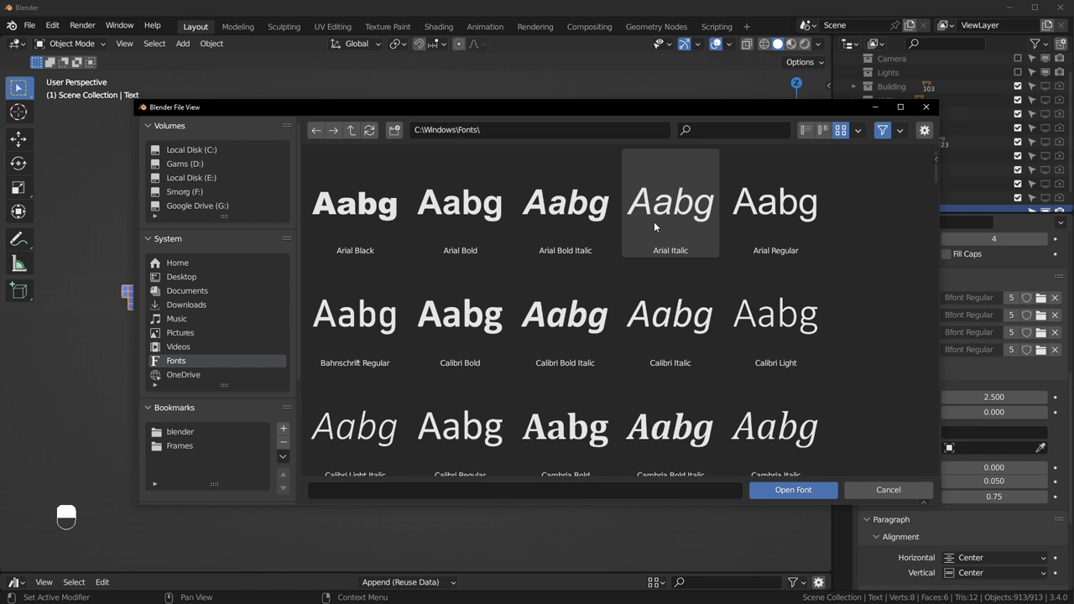
left_click(173, 293)
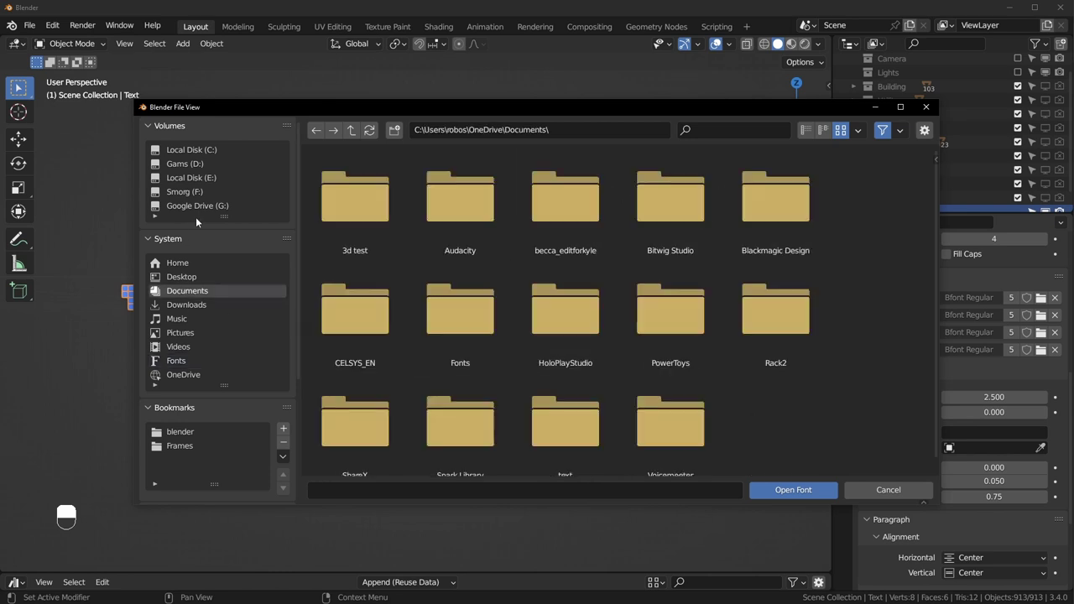
double_click(477, 309)
scroll(558, 341, "down", 2)
scroll(558, 341, "down", 10)
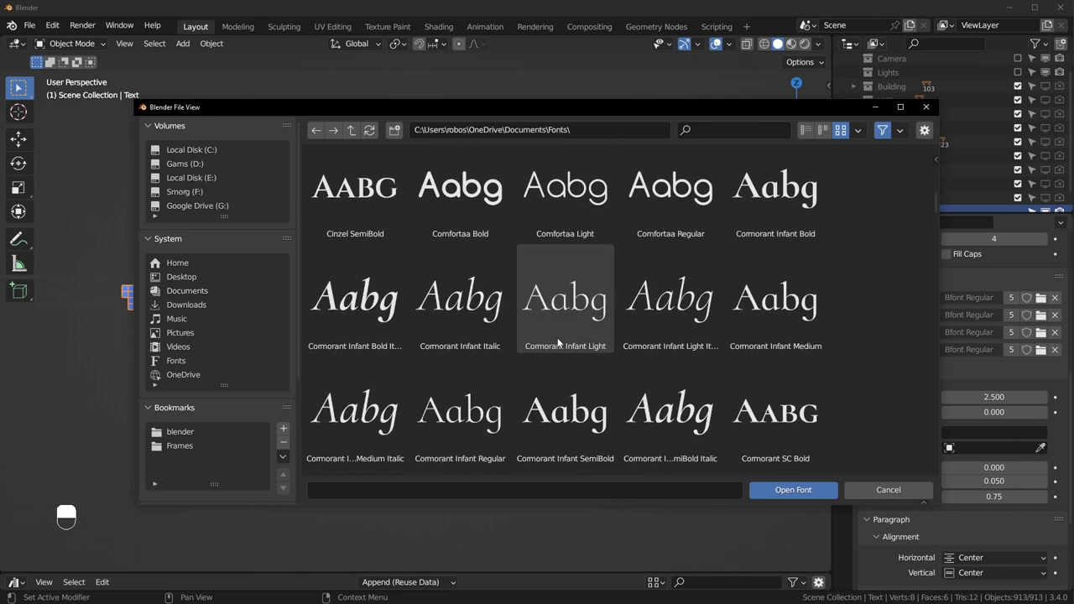
left_click(662, 298)
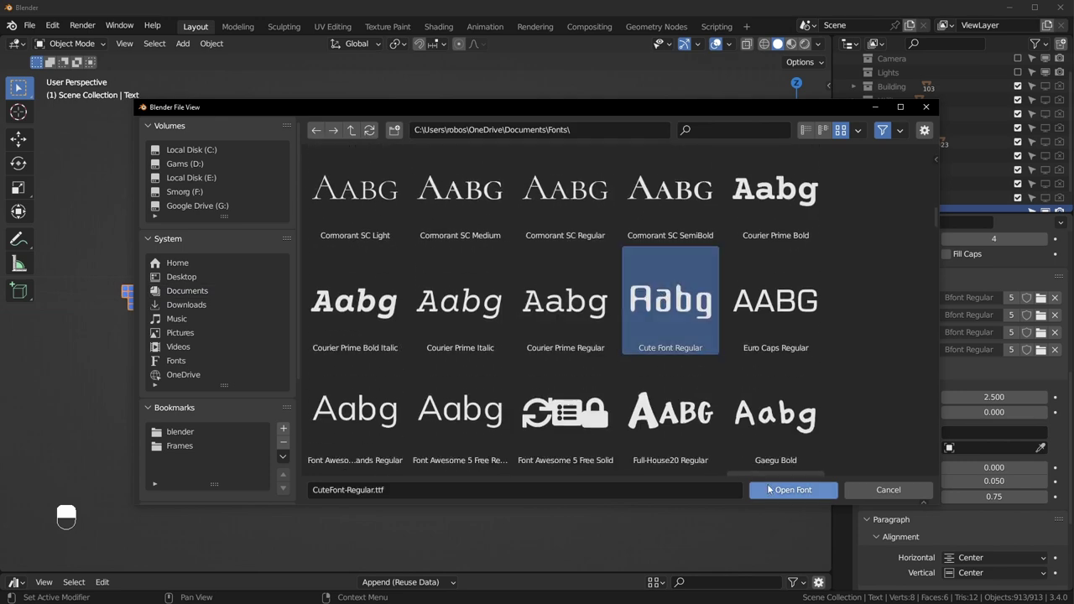
left_click(794, 494)
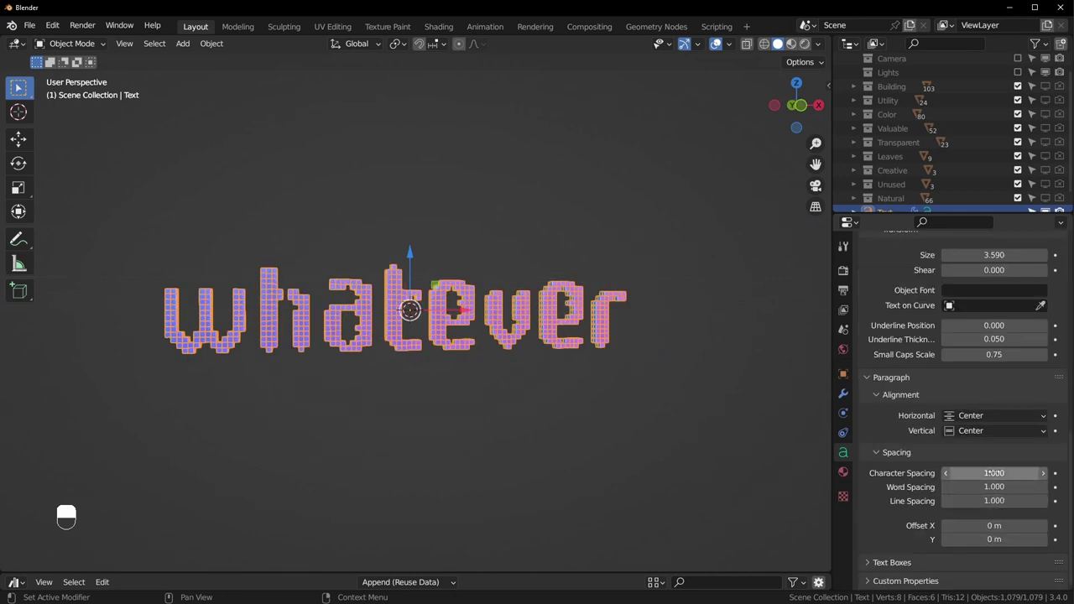
mouse_move(1002, 473)
left_mouse_down("shift")
mouse_move(1057, 473)
mouse_move(986, 474)
mouse_move(1003, 474)
left_mouse_up("shift")
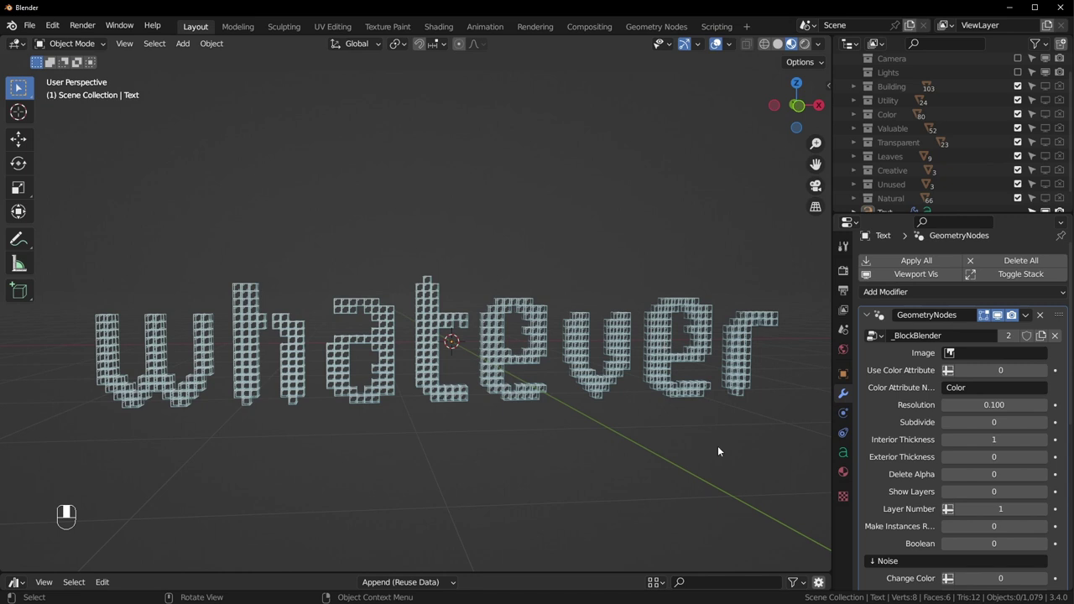
Remove the GeometryNodes modifier from the text and convert the text object to a mesh.
scroll(923, 125, "down", 2)
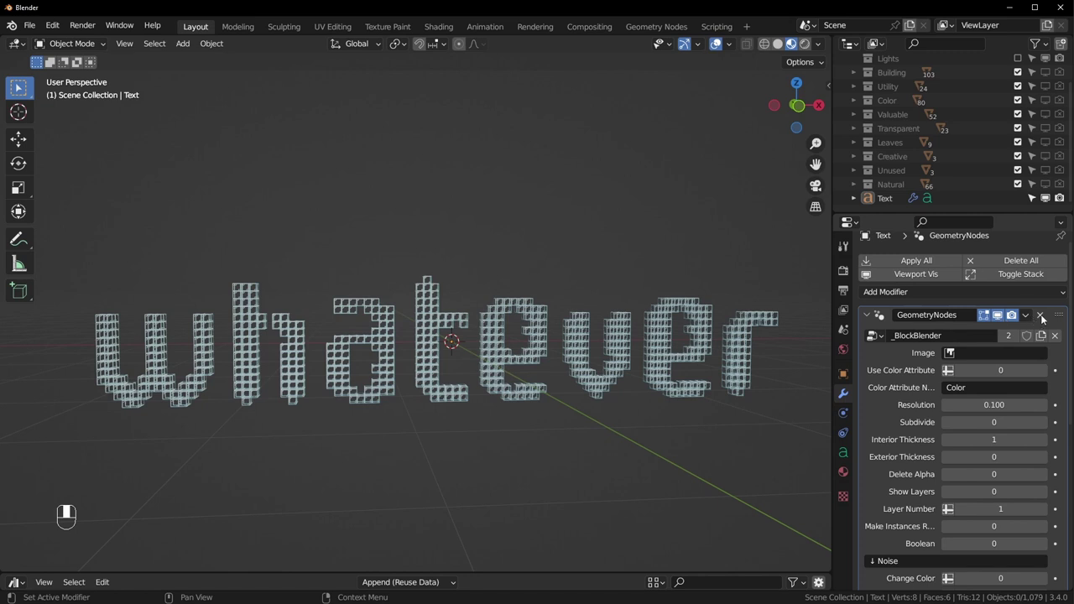
left_click(1041, 315)
left_click(490, 300)
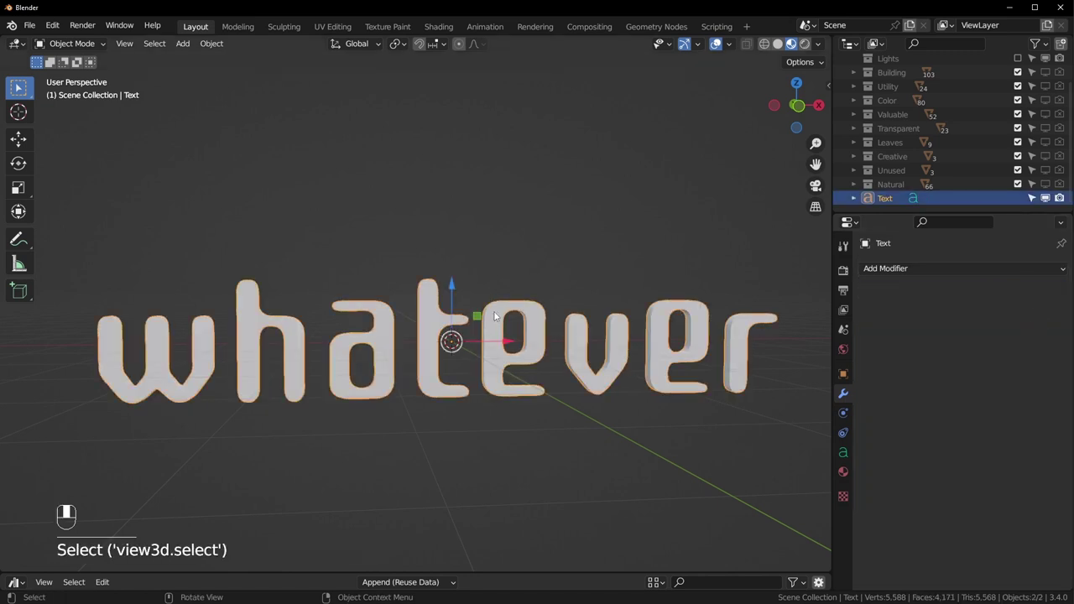
right_click(495, 316)
mouse_move(495, 313)
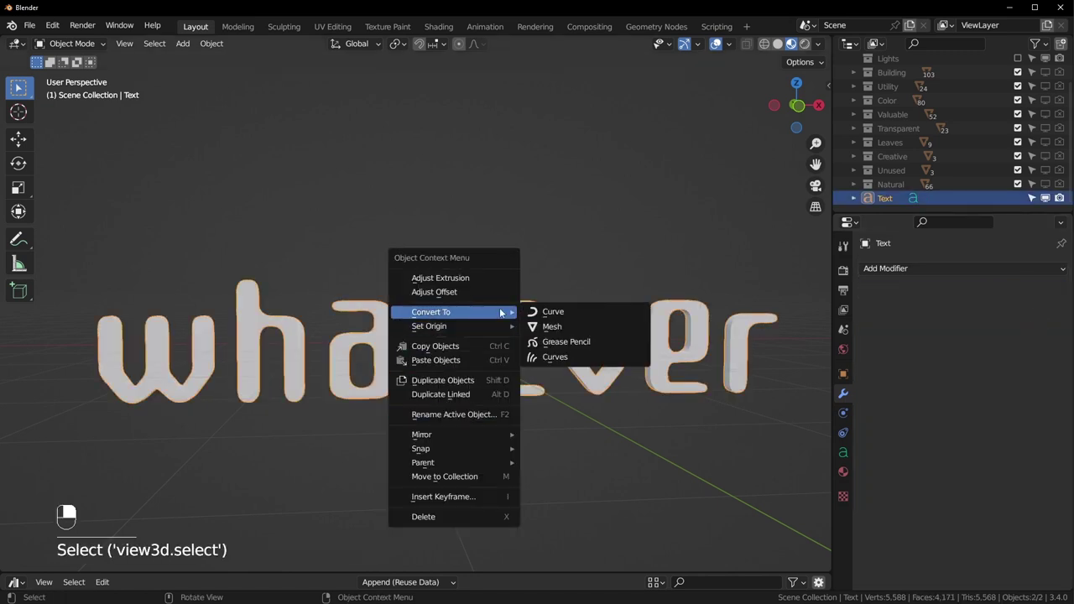
left_click(554, 326)
key("Tab")
Add a Geometry Nodes modifier to the converted text mesh and assign it the _BlockBlender node group.
left_click(970, 268)
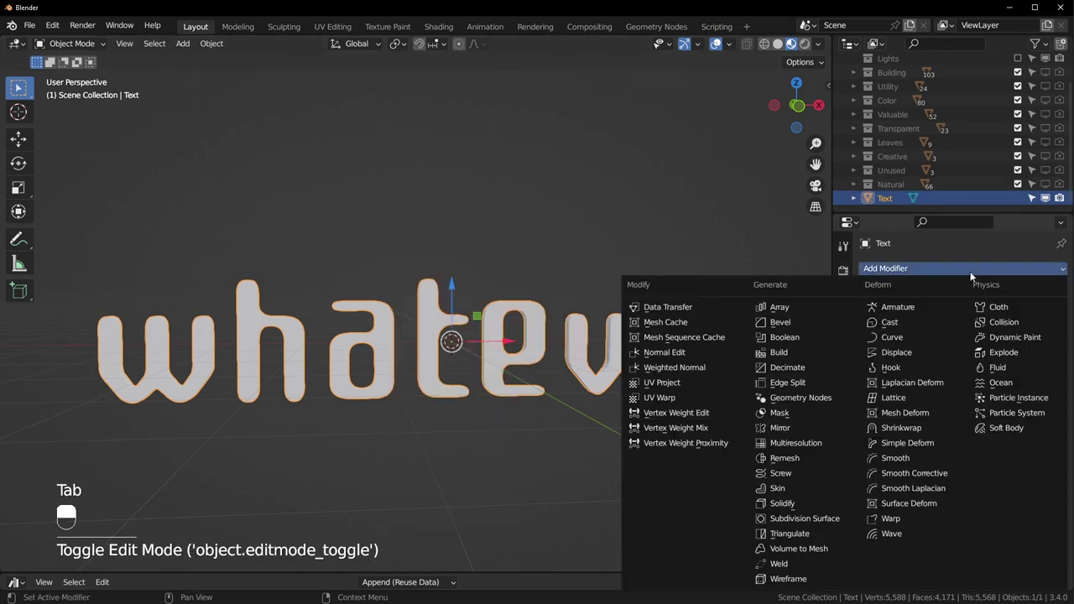
left_click(797, 402)
left_click(873, 343)
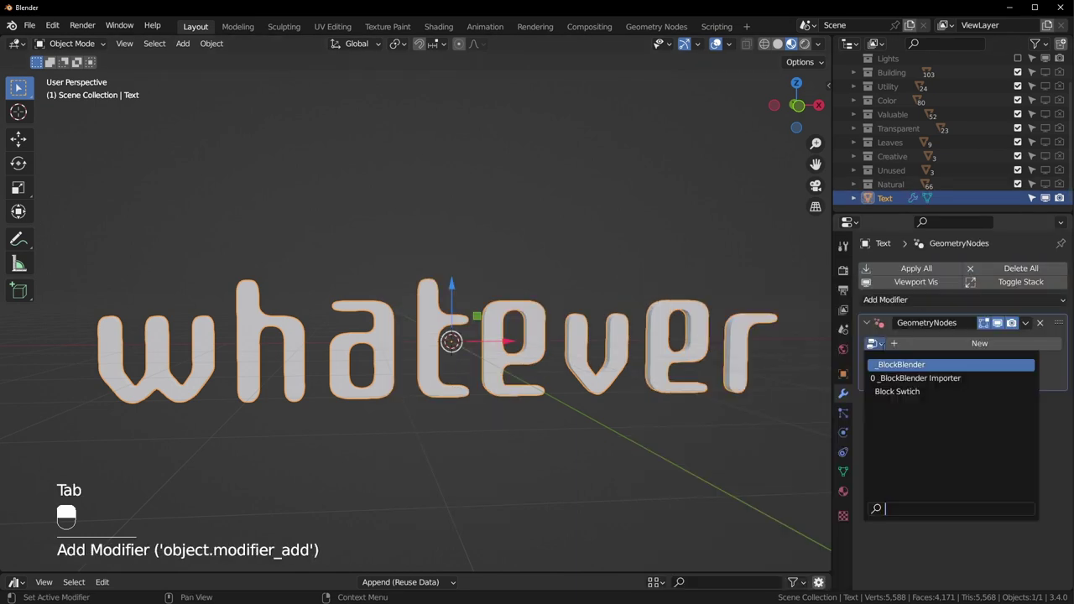
left_click(901, 364)
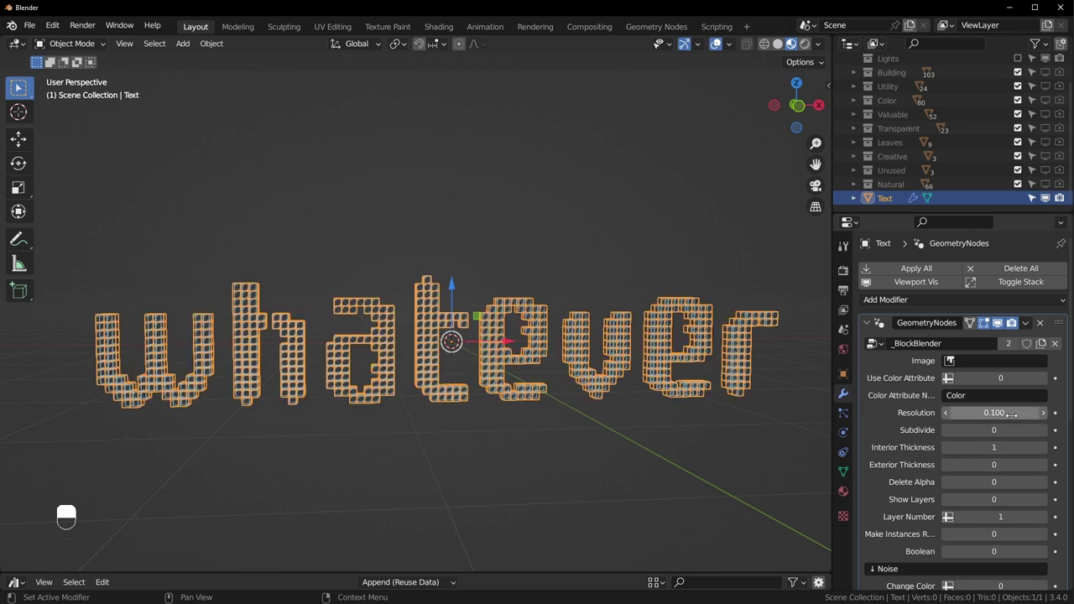
Set the image of the _BlockBlender modifier to full palette.png and deselect the text mesh.
left_click(974, 361)
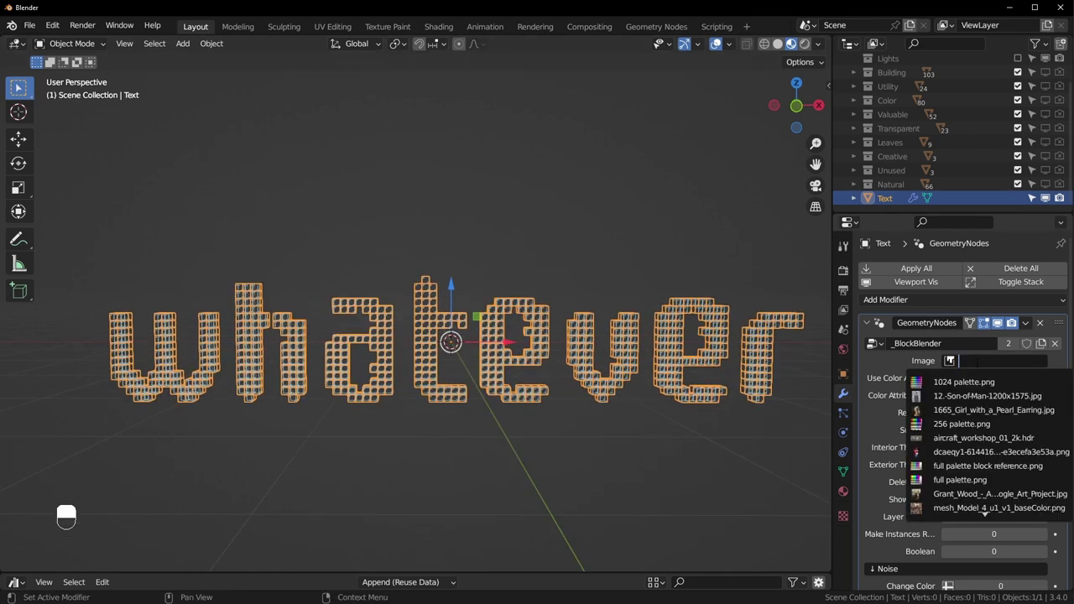
type("pa")
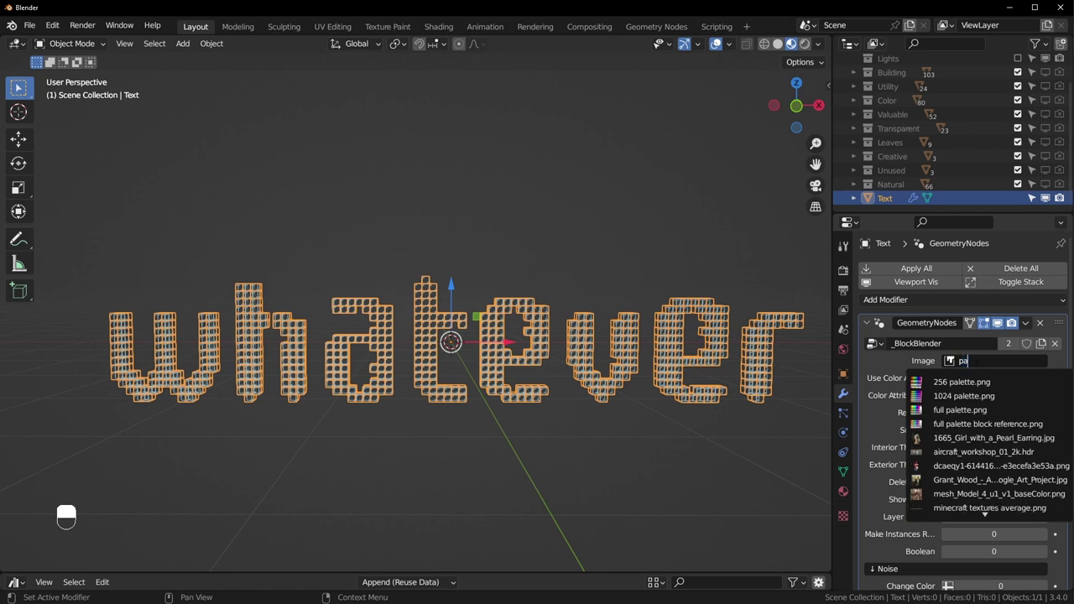
type("le")
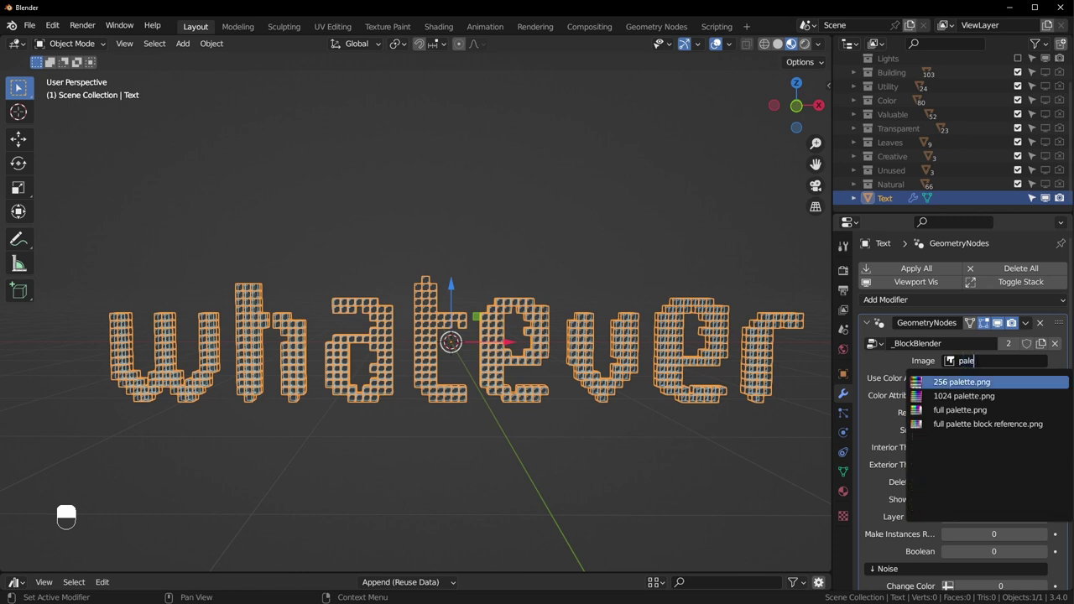
left_click(960, 409)
left_click(467, 430)
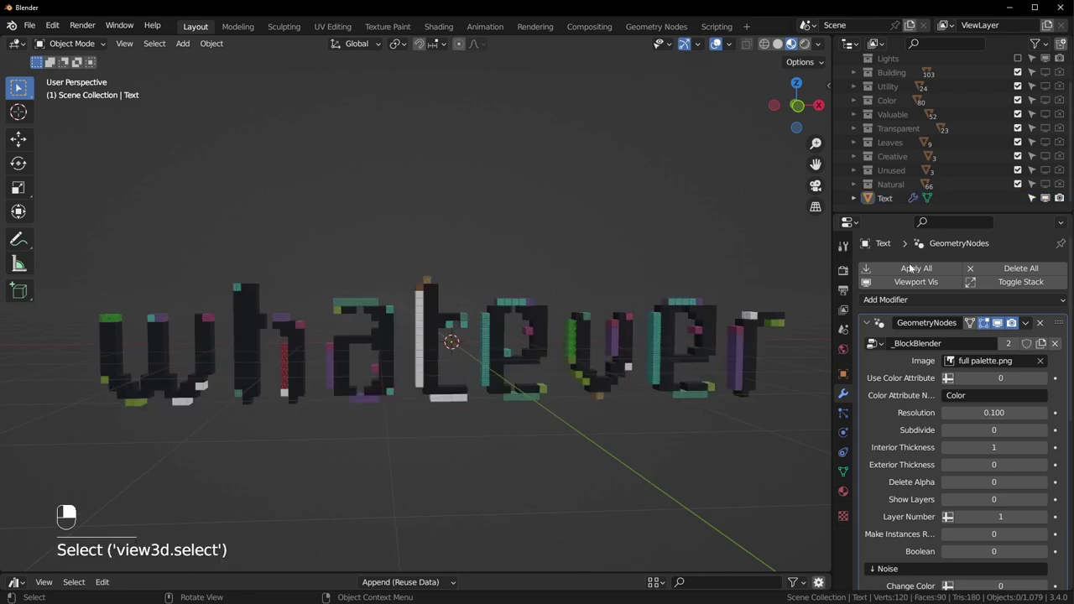
Switch to the UV Editing workspace and display full palette.png in the UV editor.
left_click(333, 27)
middle_click_drag(372, 50, 267, 47)
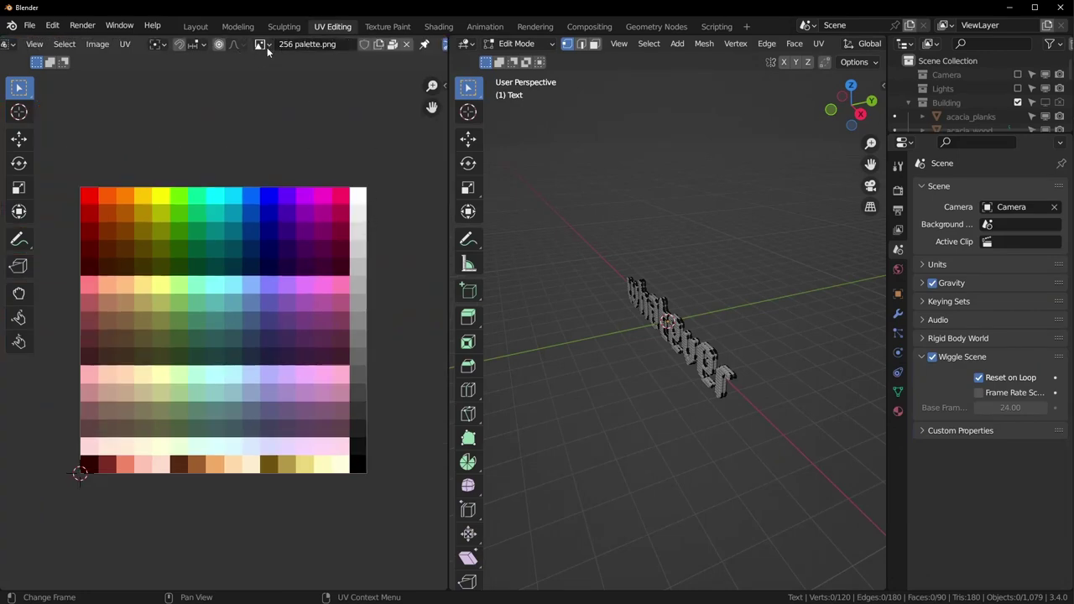
left_click(263, 45)
type("full")
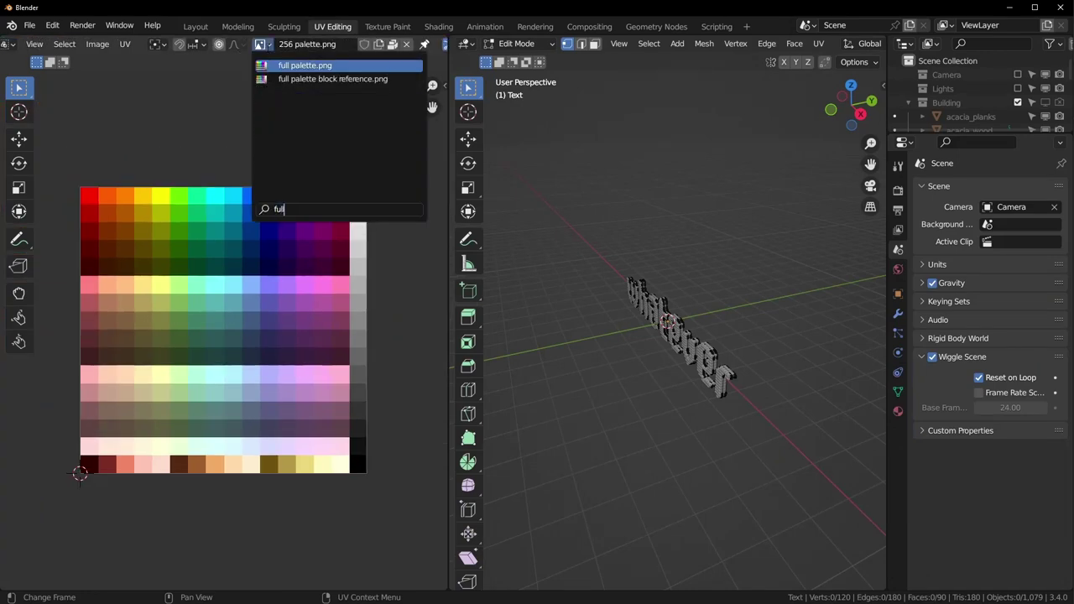
left_click(304, 65)
scroll(313, 326, "down", 3)
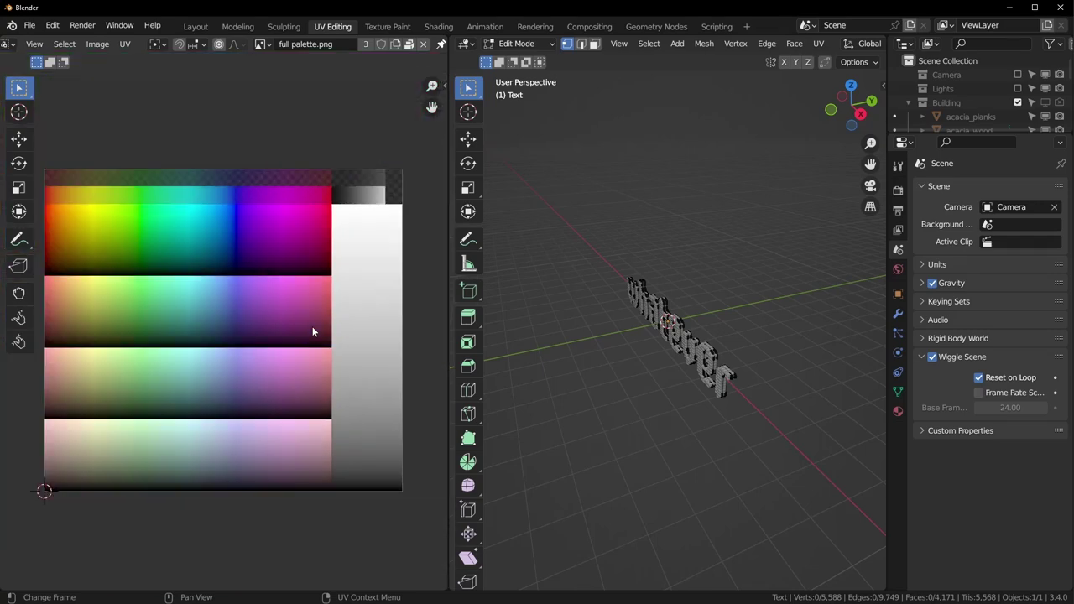
scroll(267, 306, "up", 1)
middle_click_drag(267, 297, 290, 300)
Look at the text mesh from the front and select all of its geometry and UVs in Edit Mode.
key("KP_1")
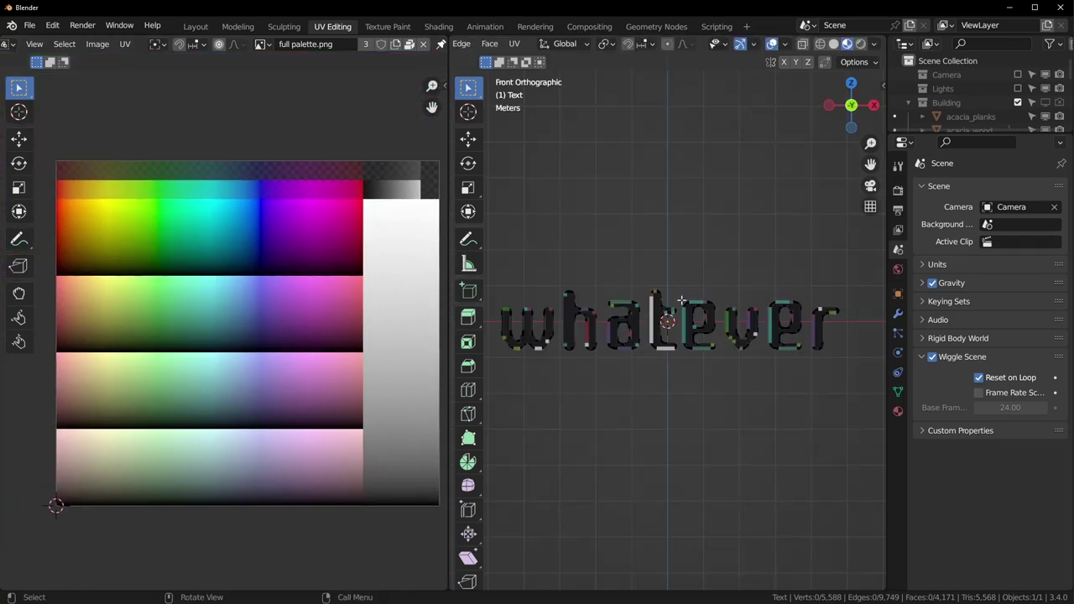
key("Tab")
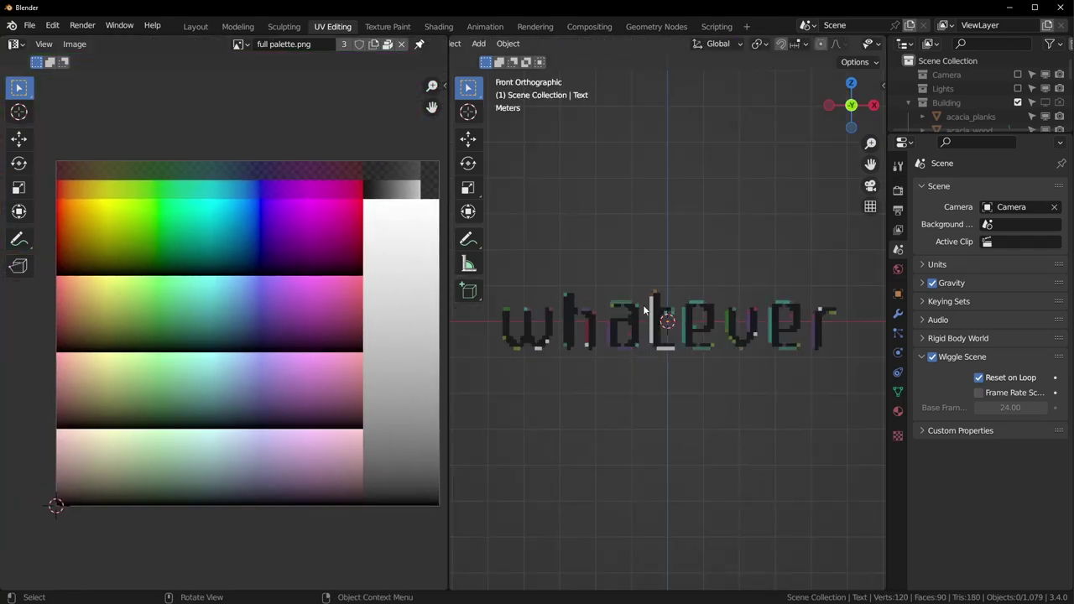
key("Tab")
key("a")
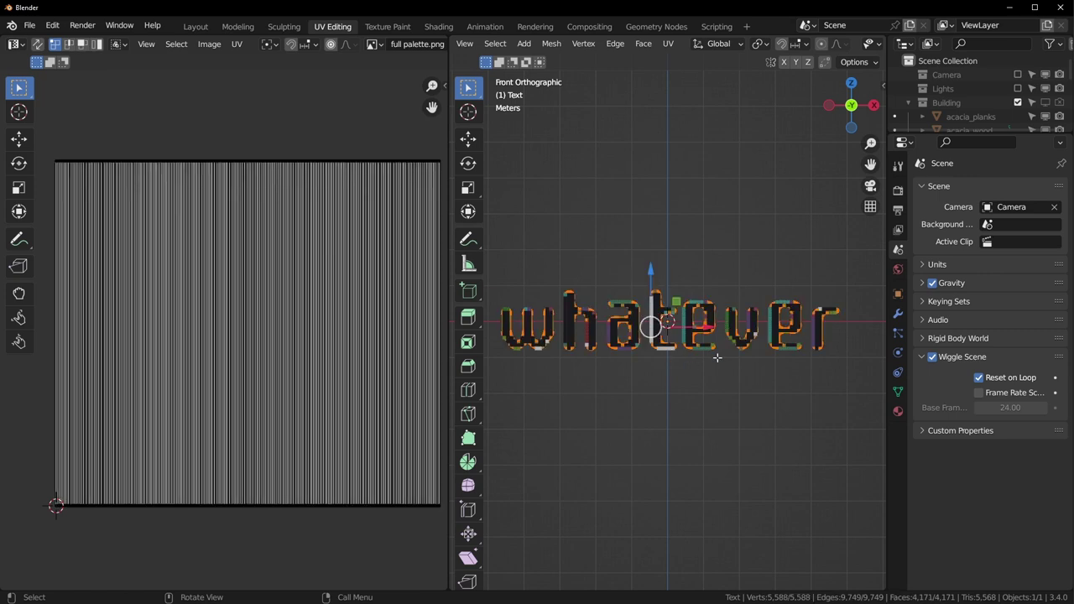
key("a")
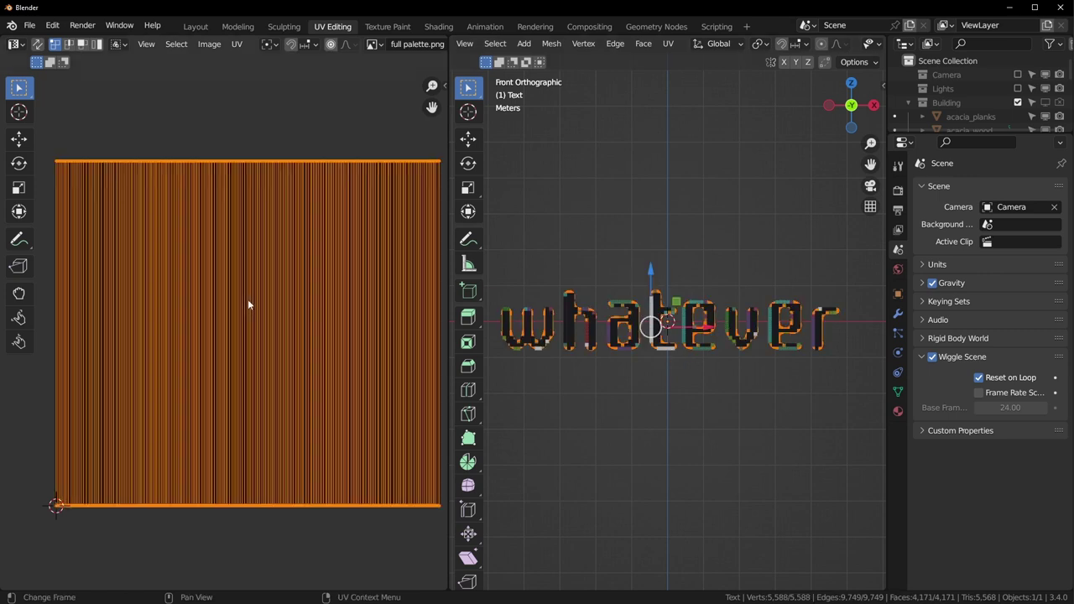
Scale all the UVs down in stages to a small square over the middle of the palette image.
key("s")
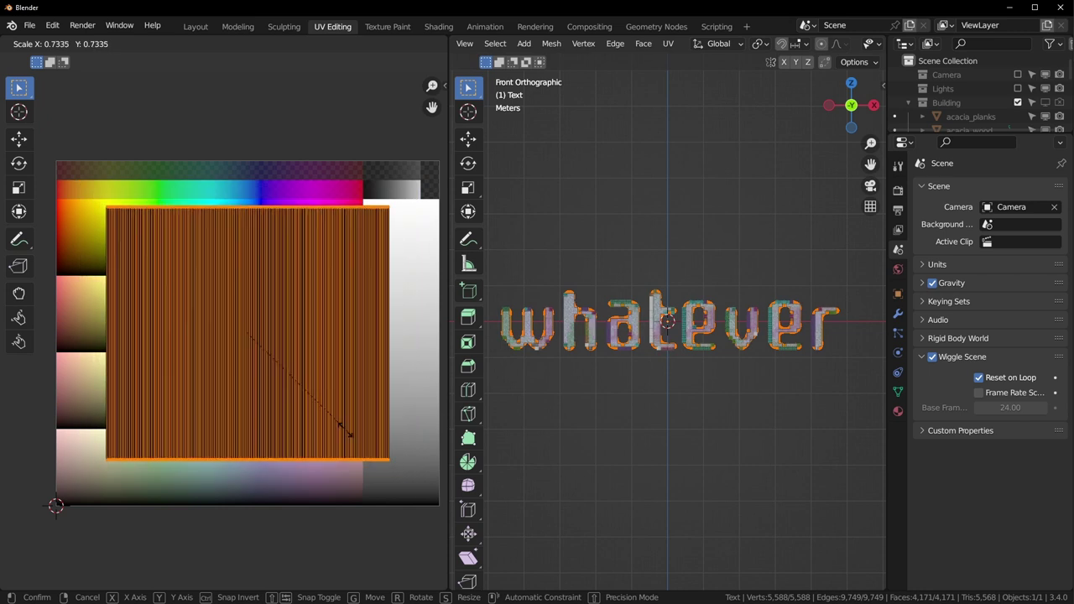
left_click(342, 429)
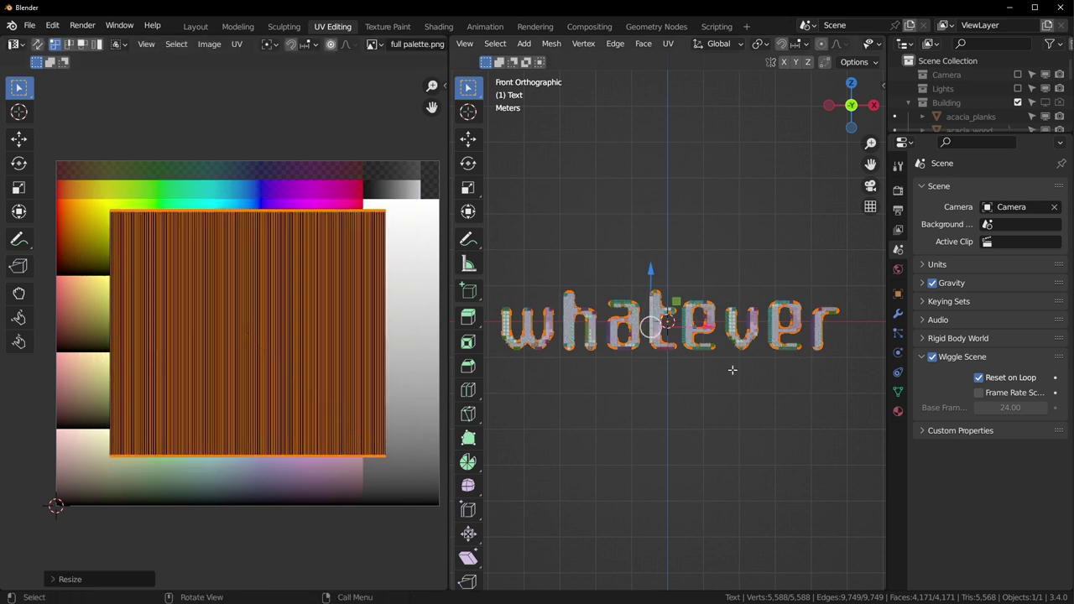
scroll(733, 369, "up", 2)
key("s")
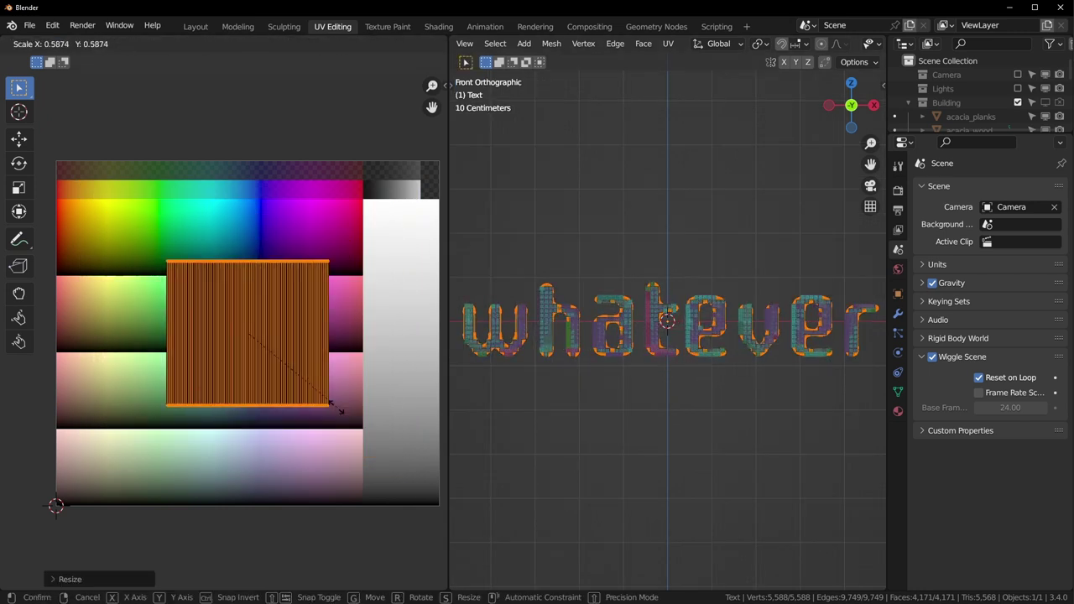
left_click(269, 372)
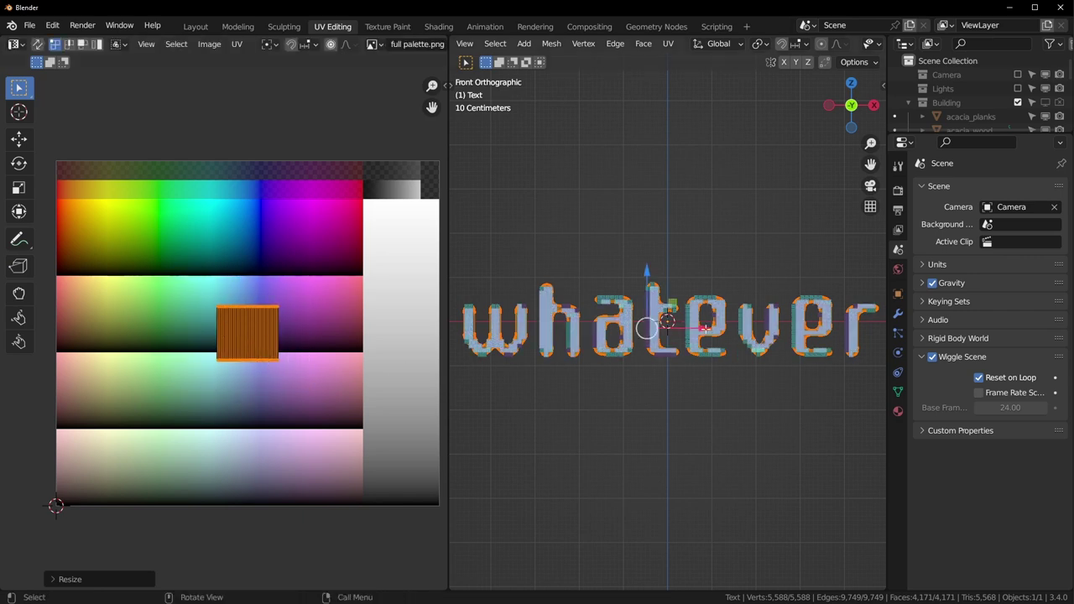
key("s")
left_click(311, 429)
scroll(310, 424, "up", 1)
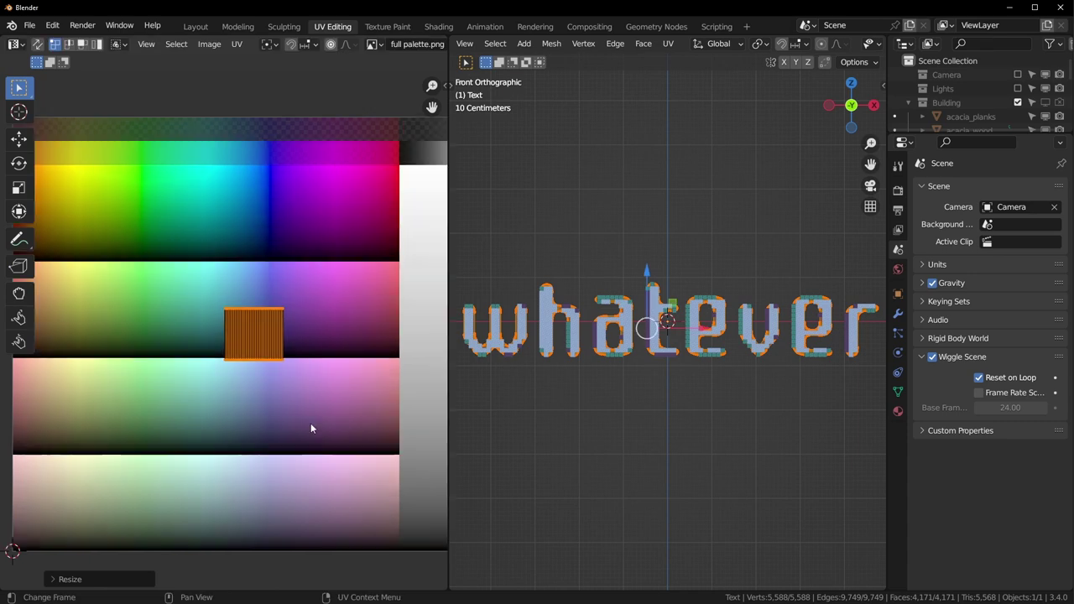
Scale the UVs to 0 so they collapse to a single point, and move that point onto a blue area of the palette.
key("s")
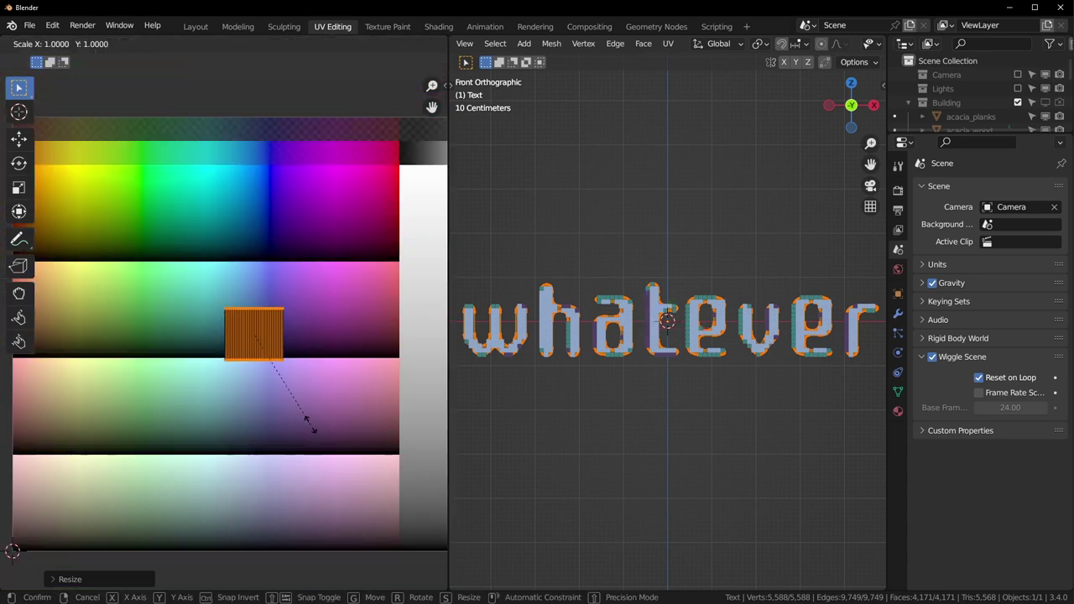
key("0")
key("Return")
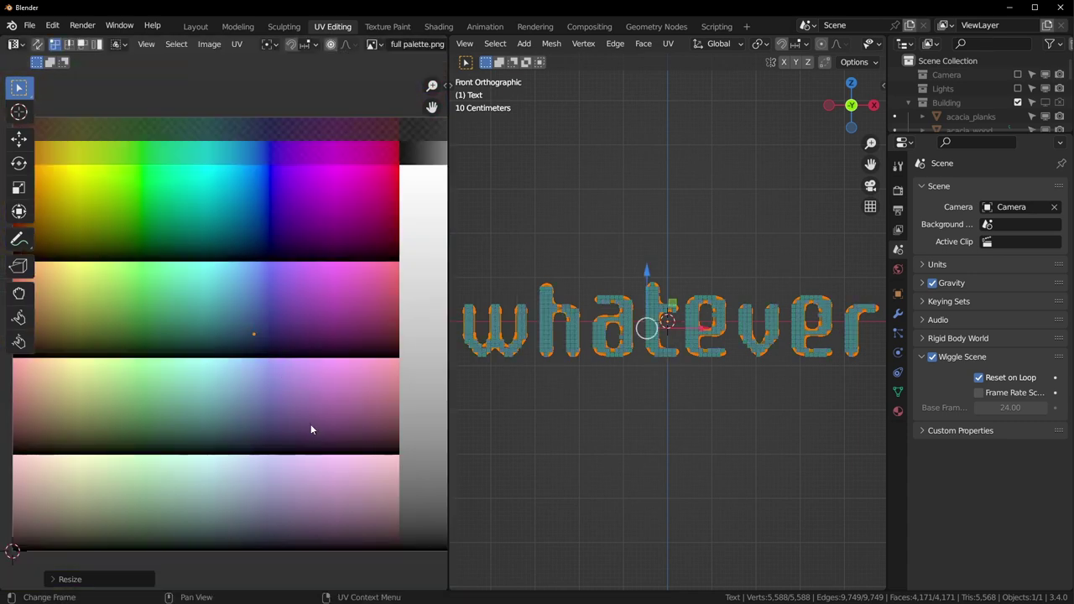
key("g")
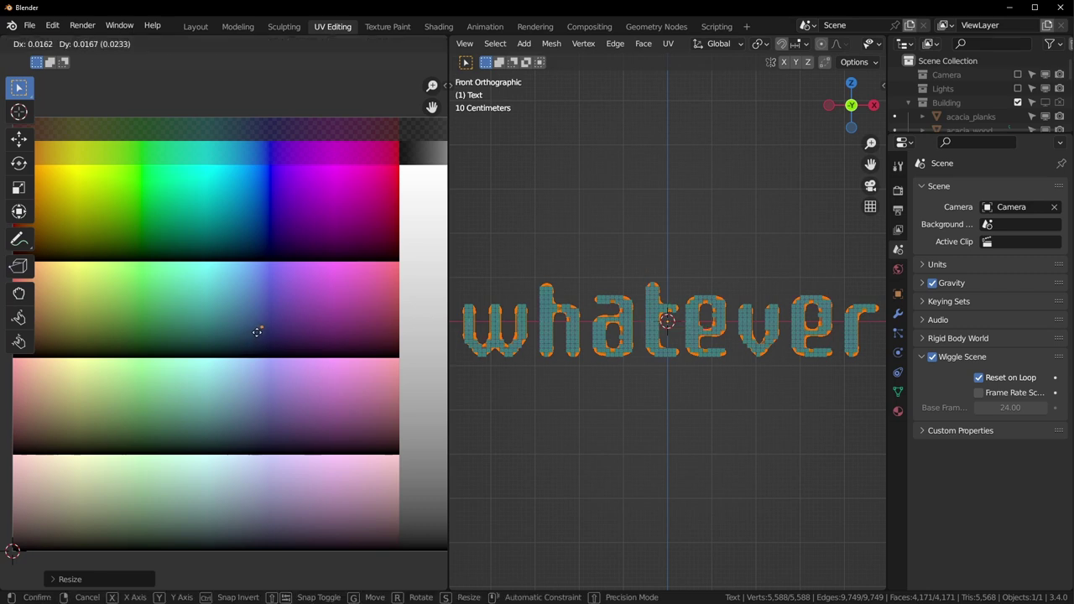
left_click(261, 279)
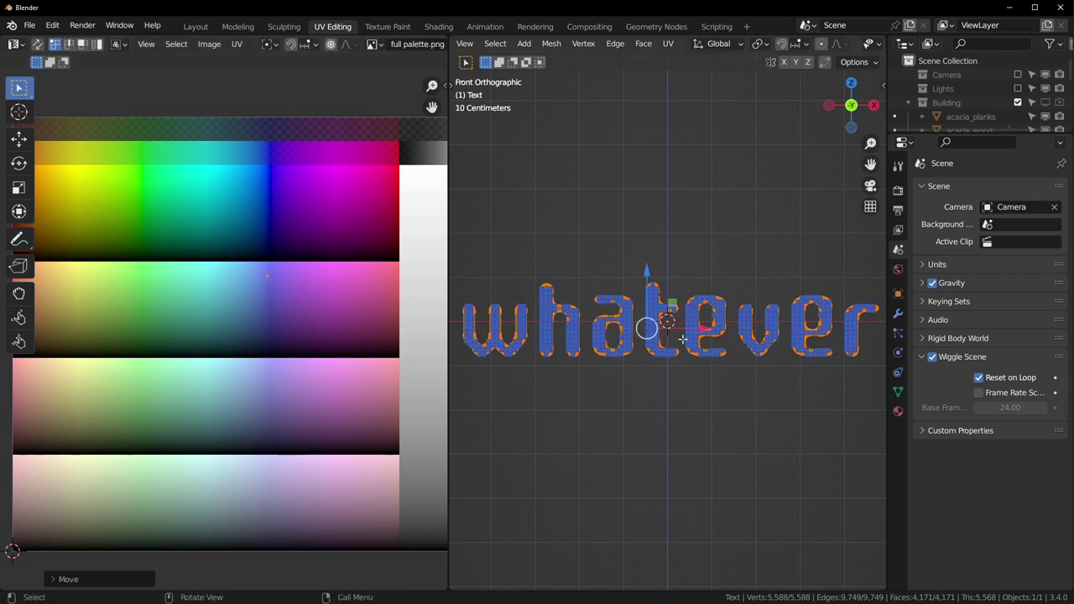
Try the collapsed UV point over the cyan part of the palette, then place it on the blue area.
scroll(683, 338, "up", 7)
key("g")
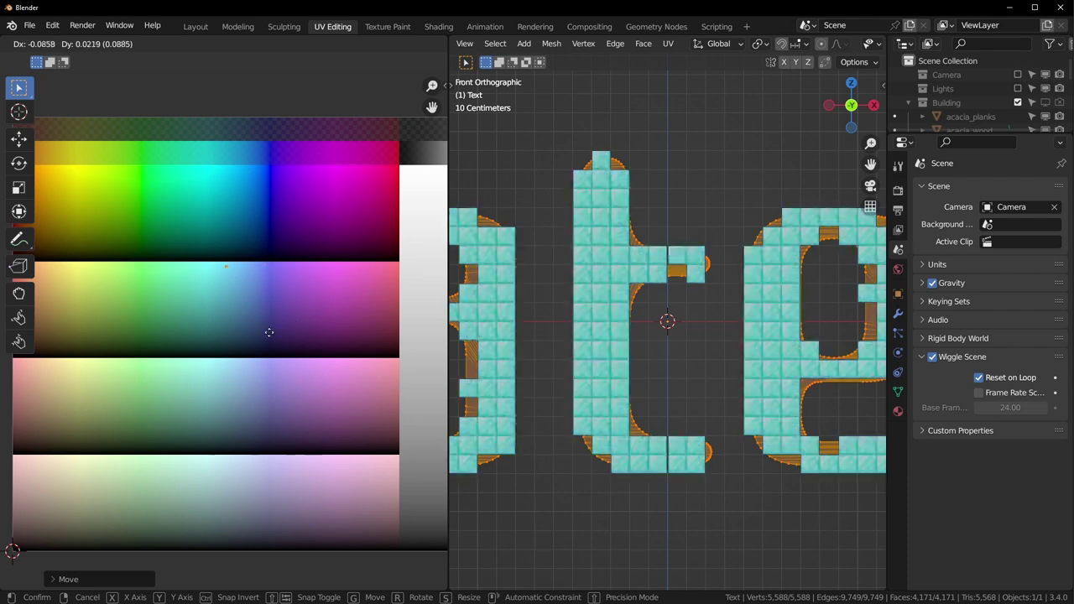
left_click(277, 323)
scroll(253, 345, "down", 2)
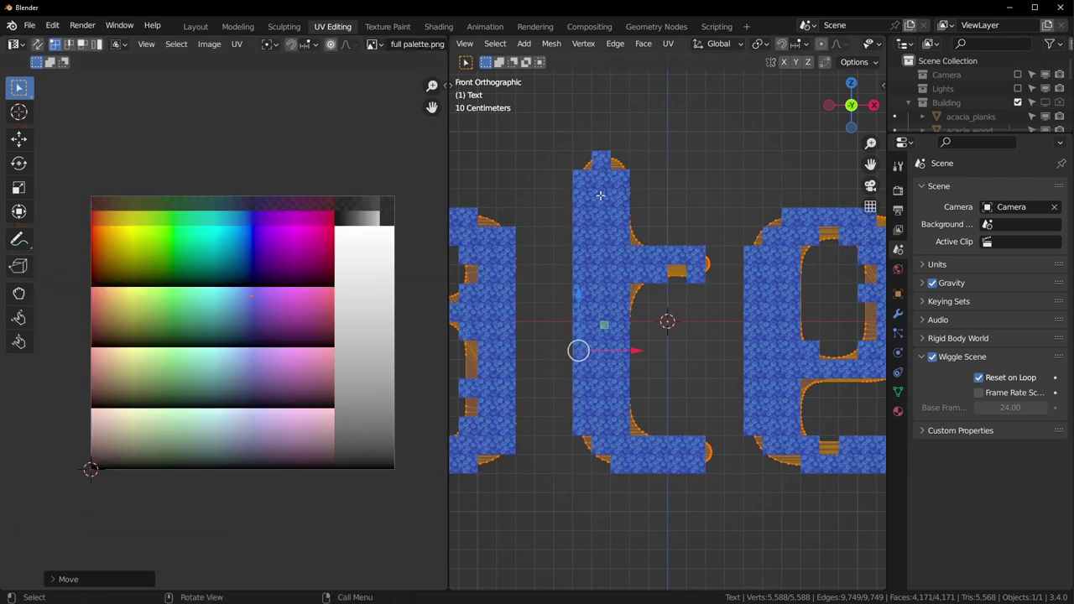
Display full palette block reference.png in the UV editor and examine the blocks surrounding the UV point.
scroll(336, 44, "down", 4)
left_click(240, 44)
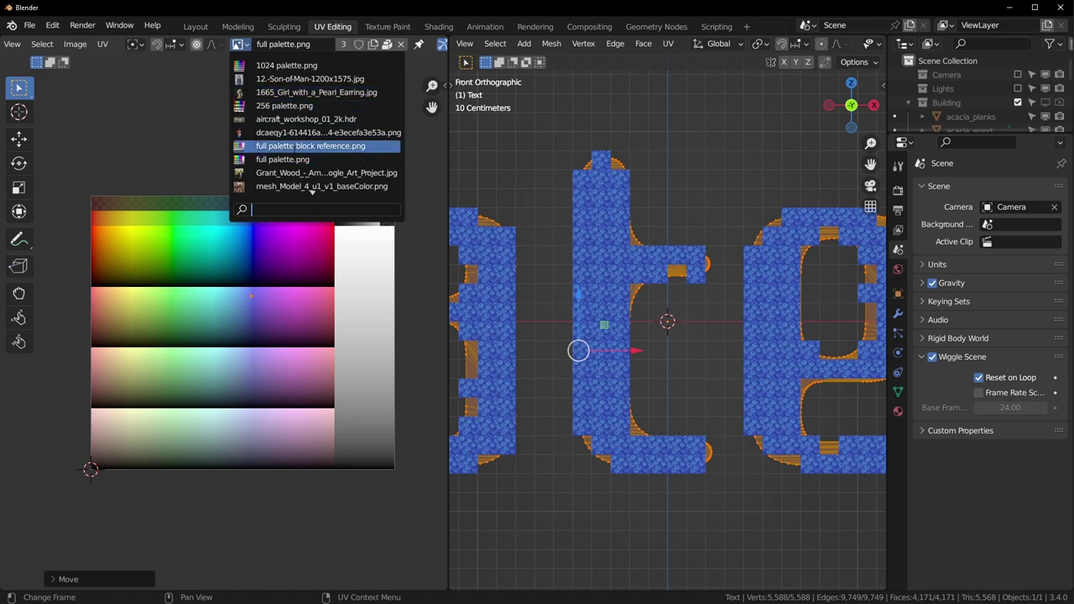
left_click(308, 147)
scroll(248, 323, "up", 8)
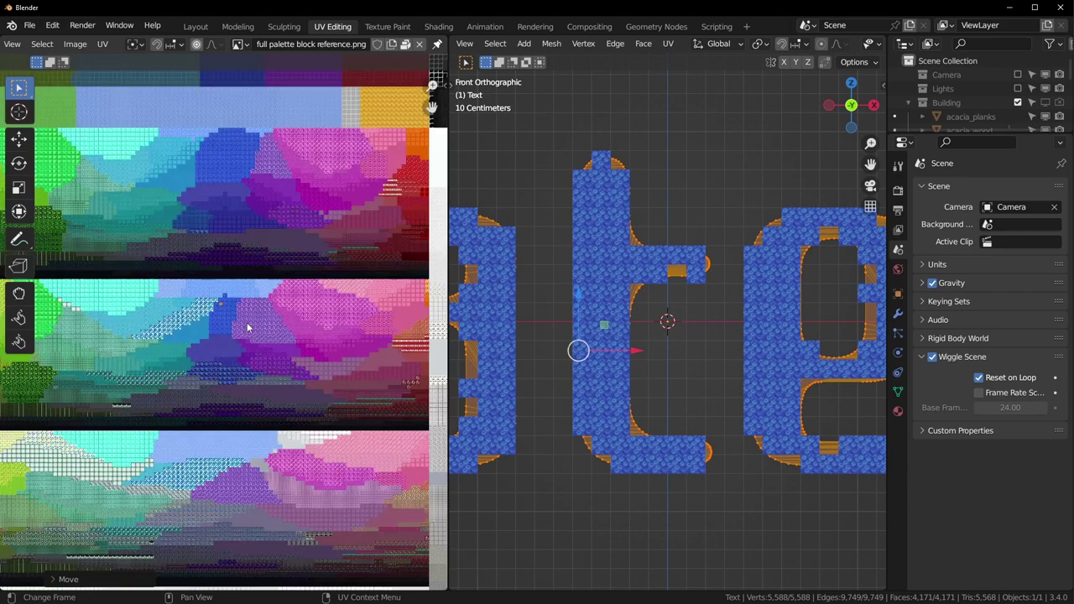
scroll(235, 266, "down", 2)
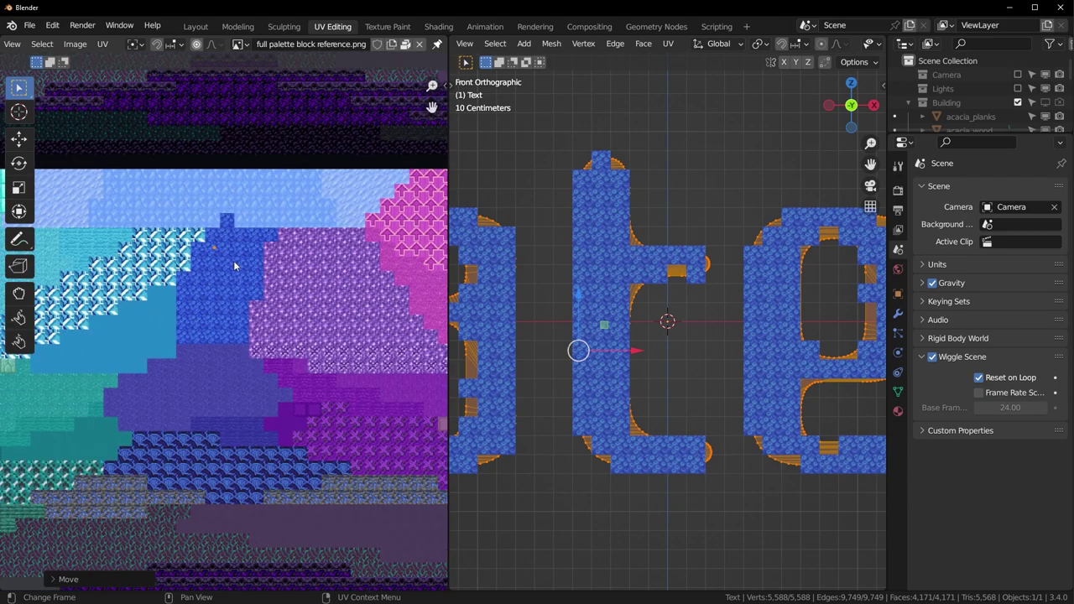
scroll(297, 299, "up", 4)
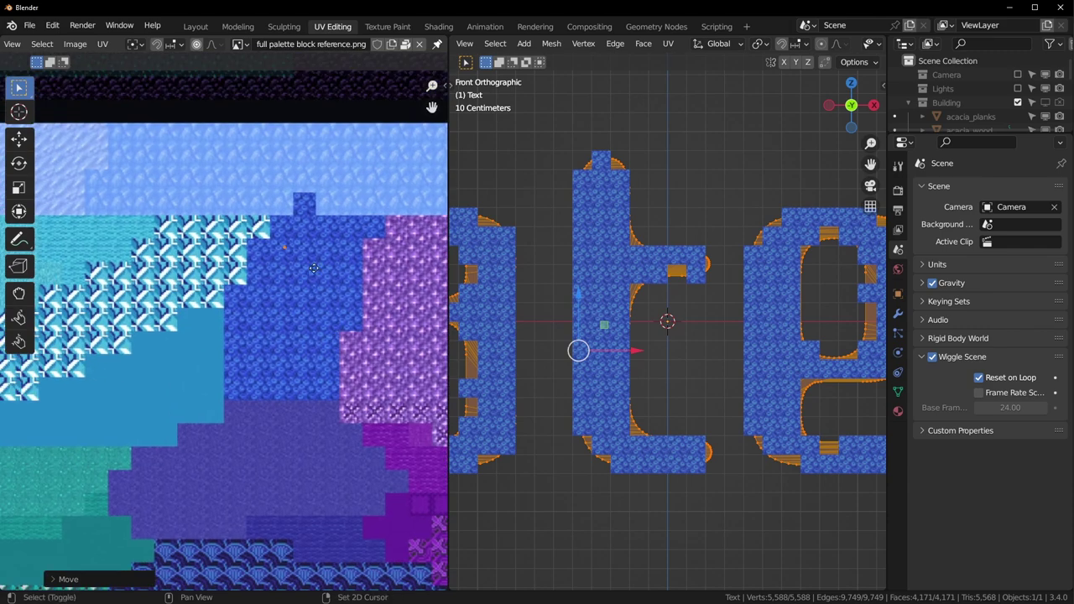
middle_click_drag(308, 266, 318, 303)
Move the UV point onto the light blue patterned blocks, then reposition it onto the grass block area of the reference image.
key("g")
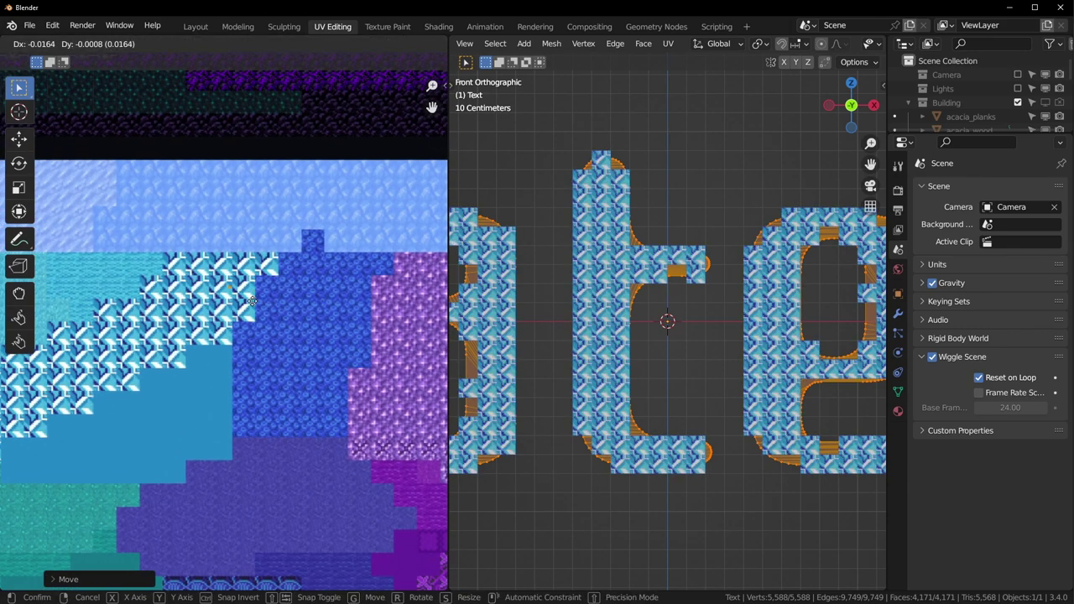
left_click(267, 383)
scroll(267, 382, "down", 8)
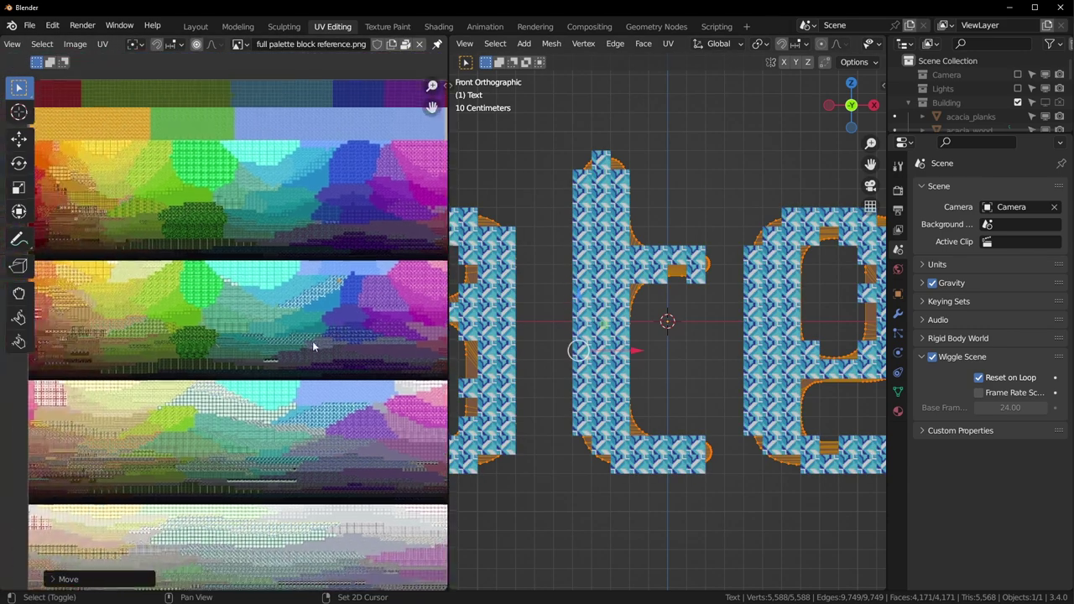
key("g")
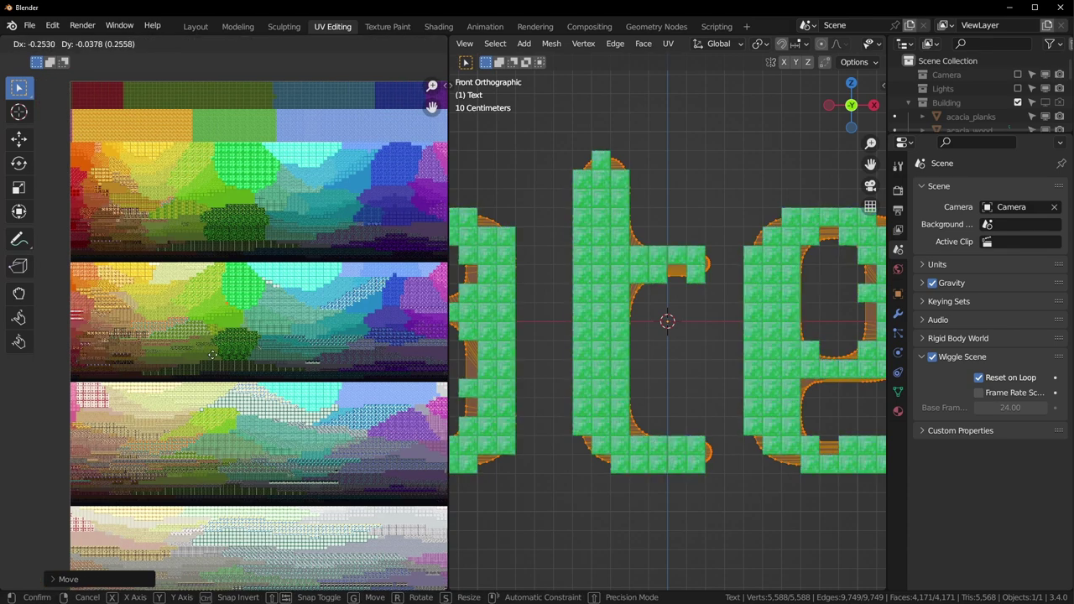
left_click(153, 391)
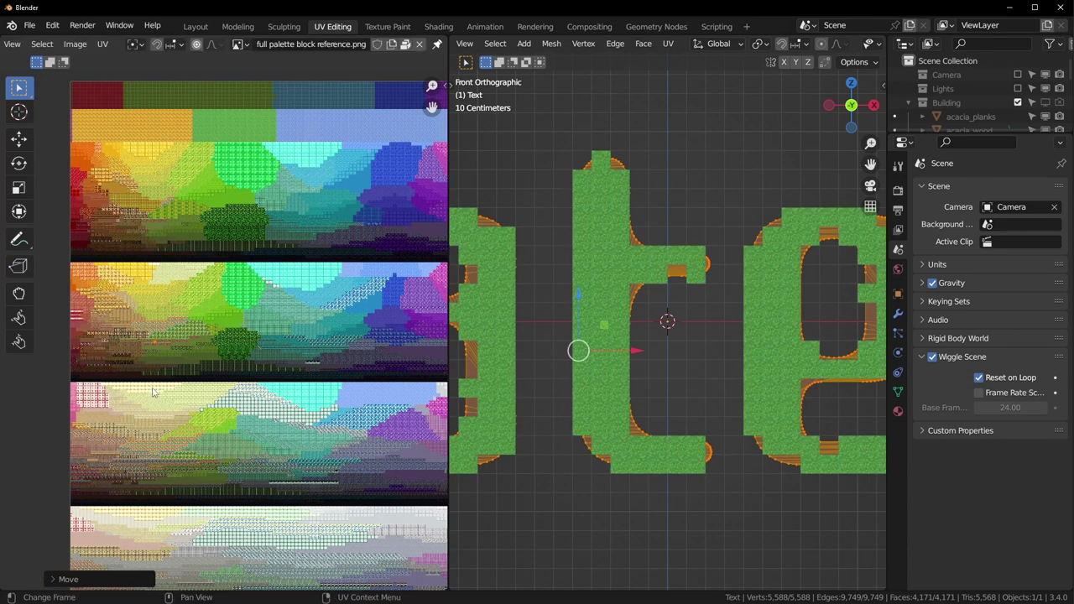
scroll(126, 386, "up", 4)
scroll(285, 356, "up", 5)
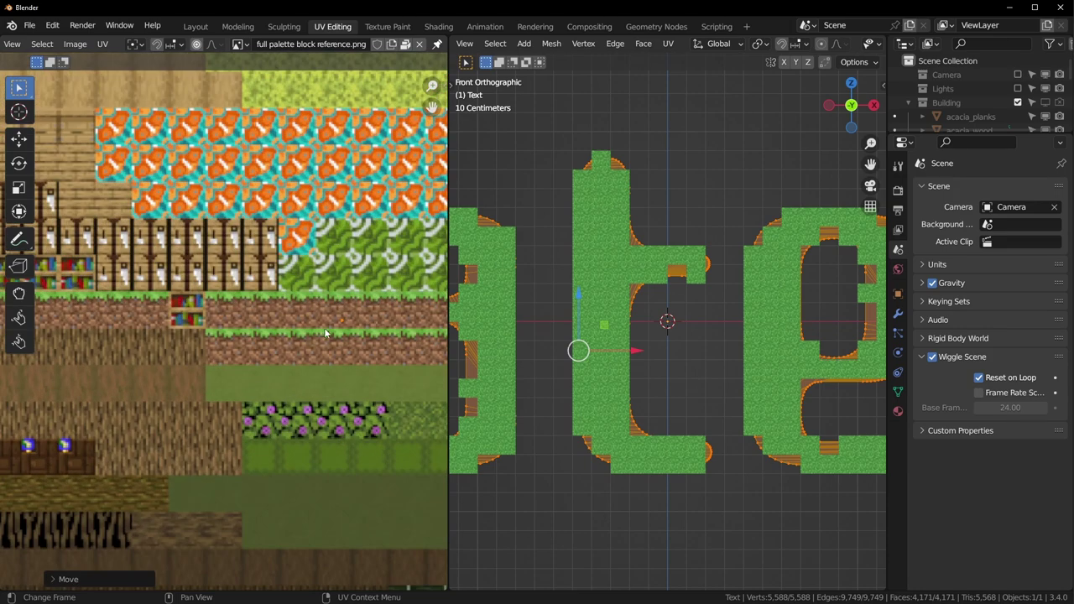
Leave Edit Mode, inspect the grass text's sides in perspective, then select all objects and apply their rotation.
key("Tab")
middle_click_drag(788, 300, 694, 202)
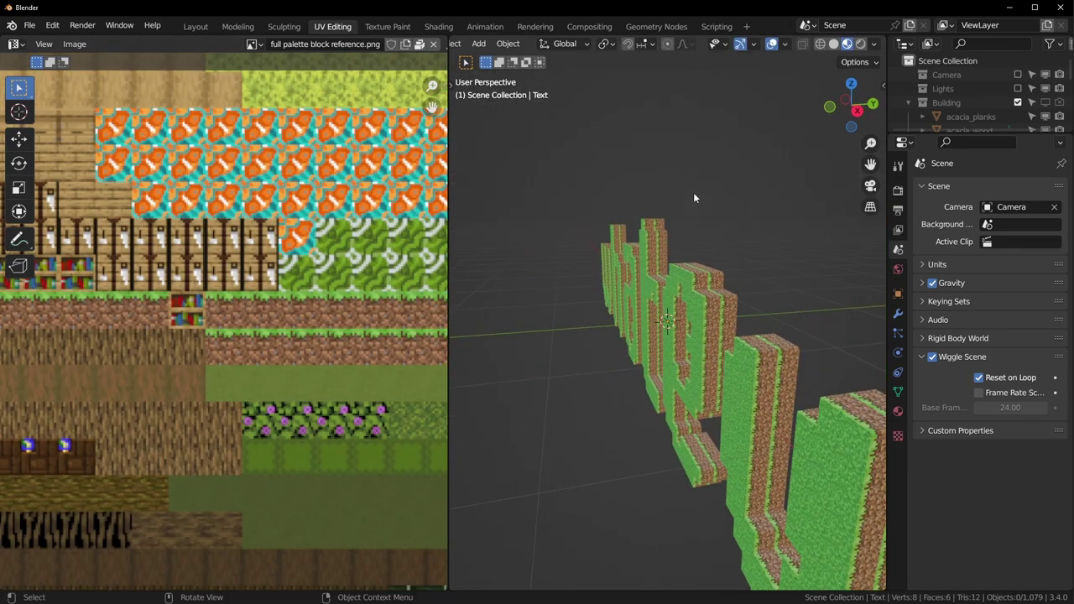
middle_click_drag(648, 346, 719, 293)
key("a")
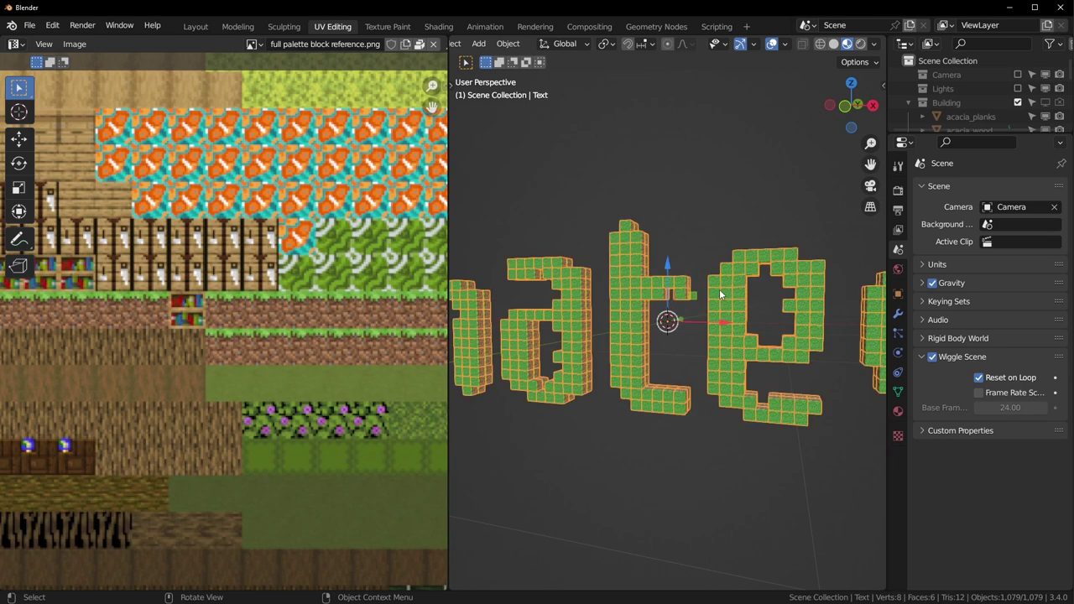
key("ctrl+a")
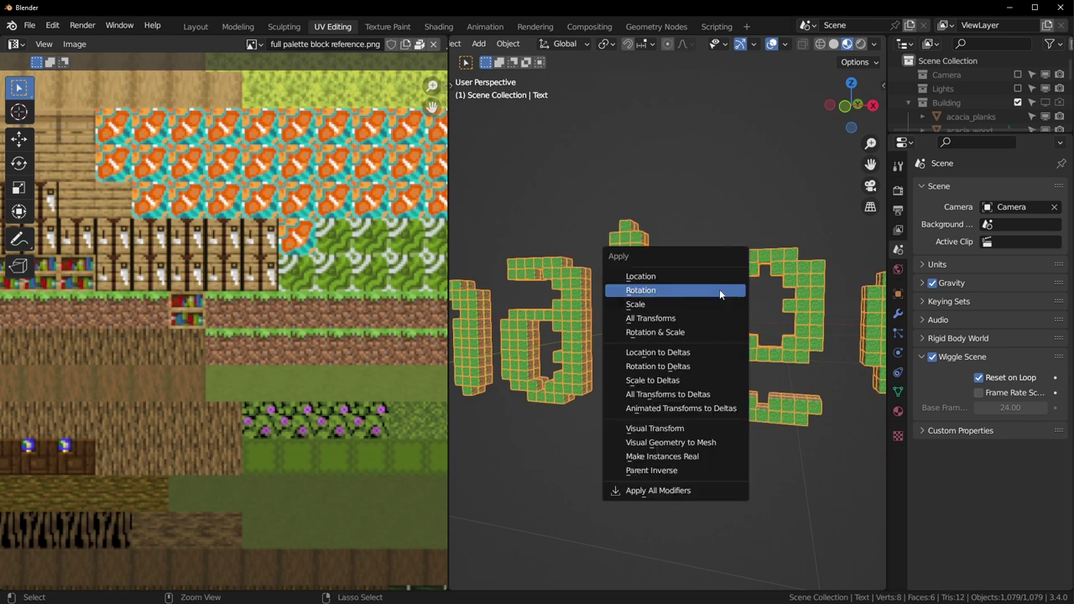
left_click(657, 292)
Show the first letters from the front, open the text's BlockBlender modifier settings, and widen the properties editor and 3D viewport.
middle_click_drag(672, 265, 701, 313)
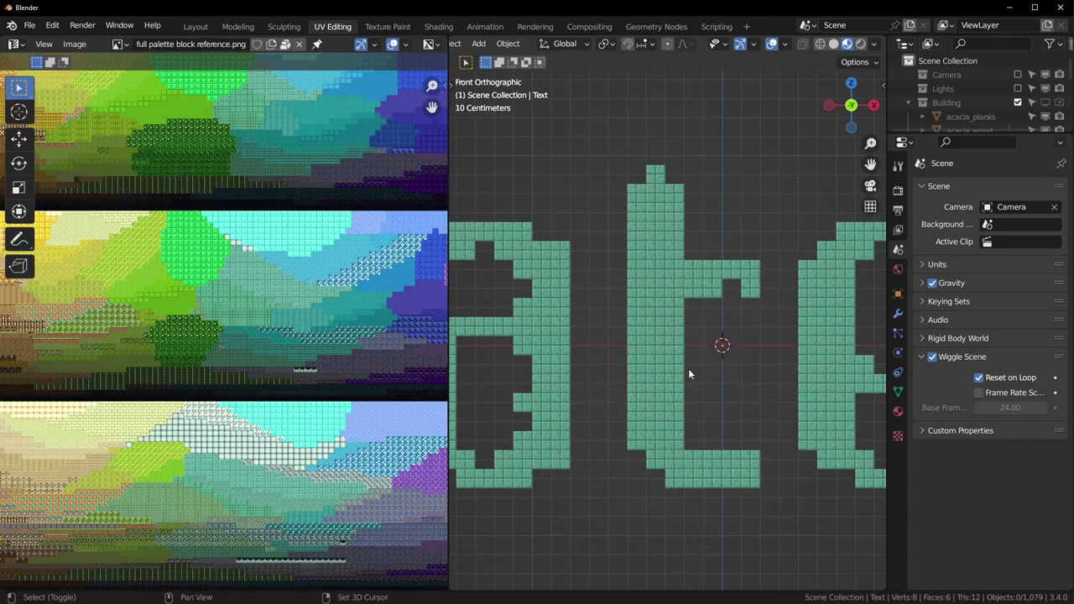
scroll(627, 310, "down", 3)
middle_click_drag(532, 342, 673, 342, "shift")
middle_click_drag(497, 356, 603, 359, "shift")
mouse_move(470, 376)
middle_mouse_down("shift")
mouse_move(647, 364)
mouse_move(571, 372)
mouse_move(596, 376)
middle_mouse_up("shift")
left_click(898, 315)
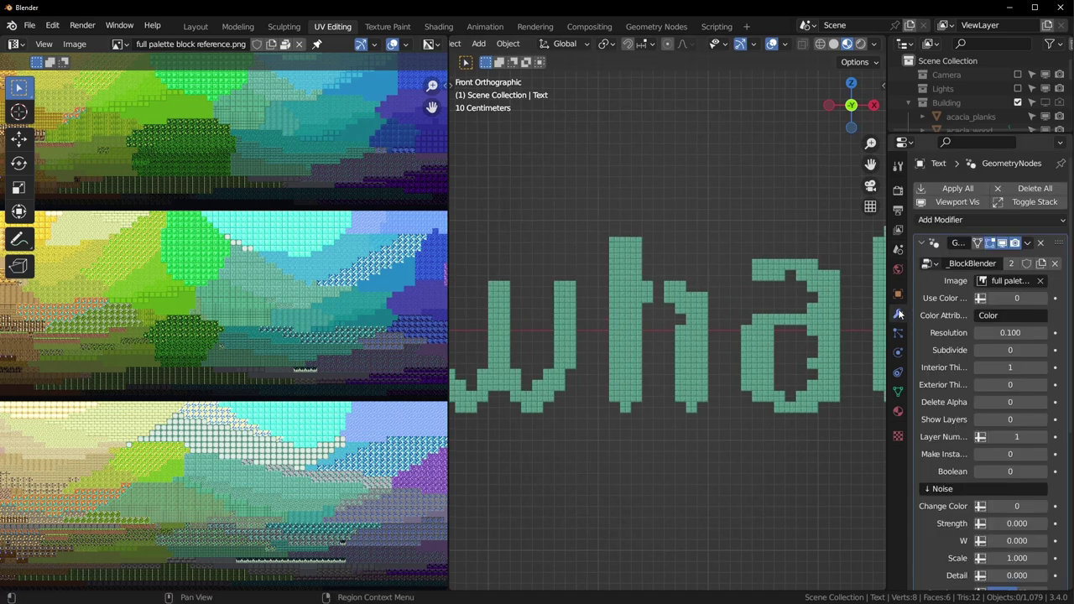
left_click_drag(887, 319, 842, 319)
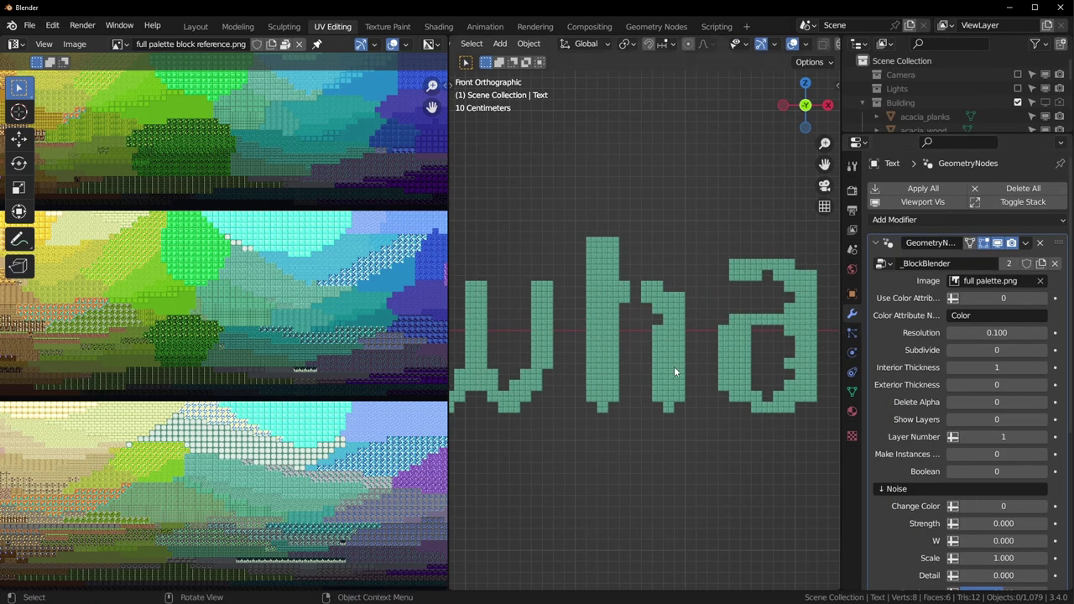
left_click_drag(449, 335, 294, 335)
scroll(962, 429, "down", 3)
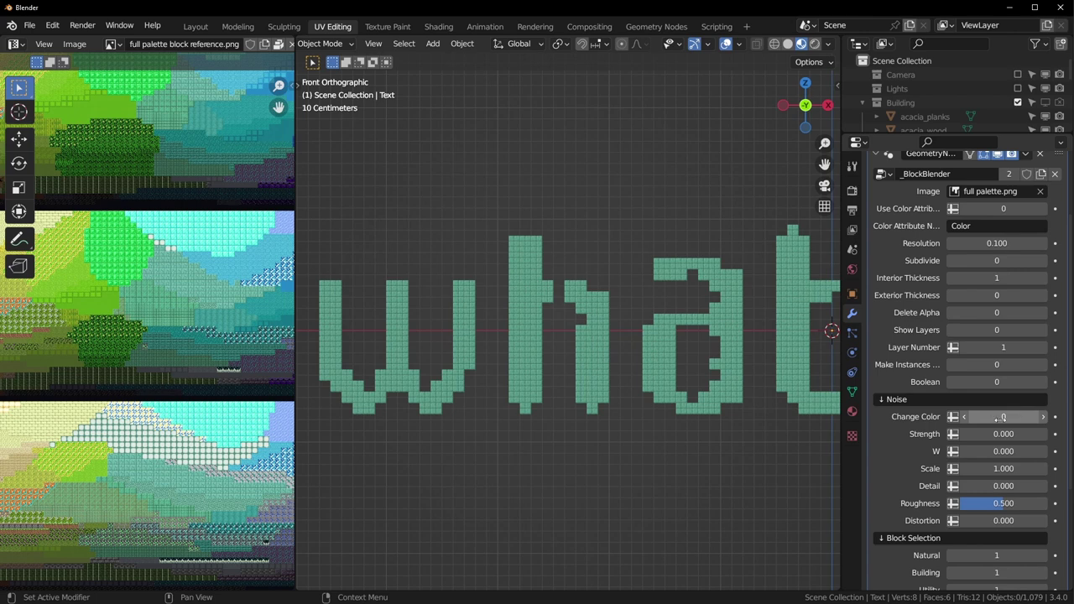
Raise the BlockBlender noise Strength to 0.479 and try out a higher noise Scale on the text.
left_click_drag(1004, 434, 1028, 434)
scroll(262, 369, "up", 2)
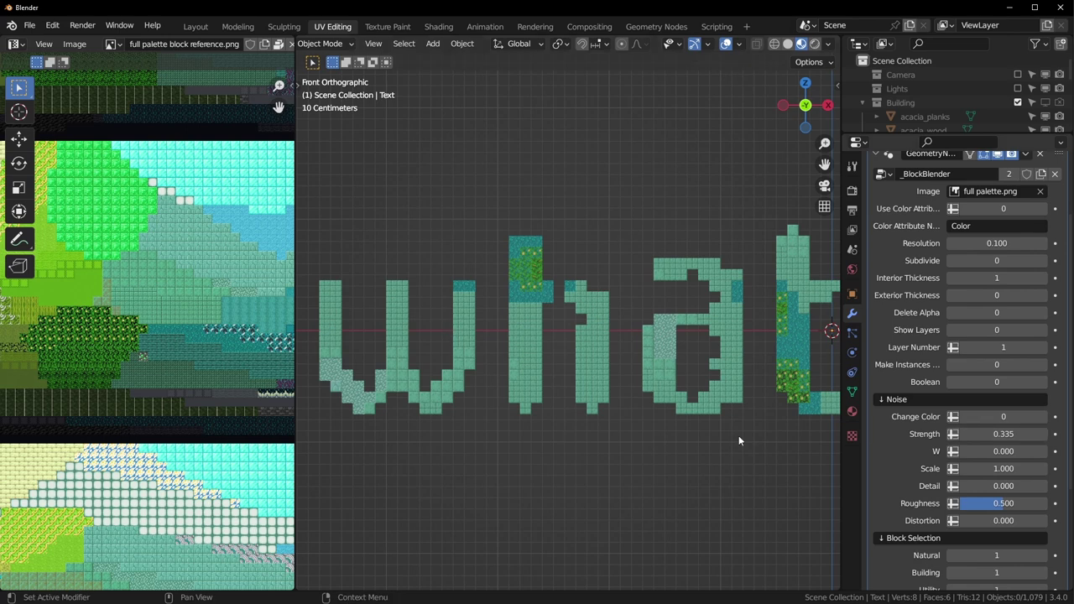
scroll(707, 438, "down", 3)
middle_click_drag(707, 432, 576, 411, "shift")
scroll(577, 407, "up", 3)
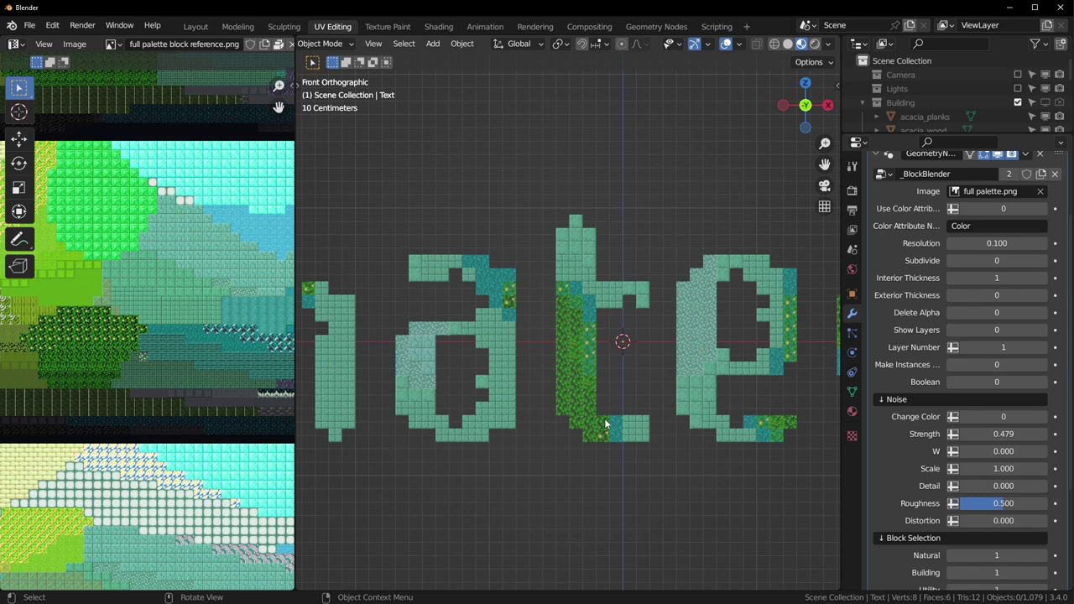
scroll(663, 345, "down", 3)
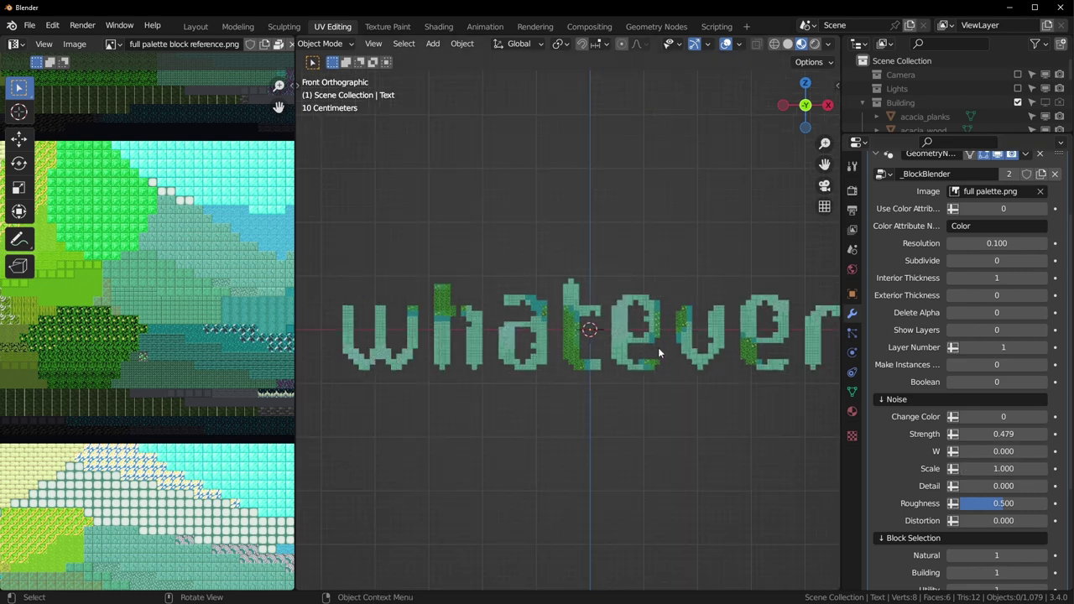
scroll(658, 348, "up", 1)
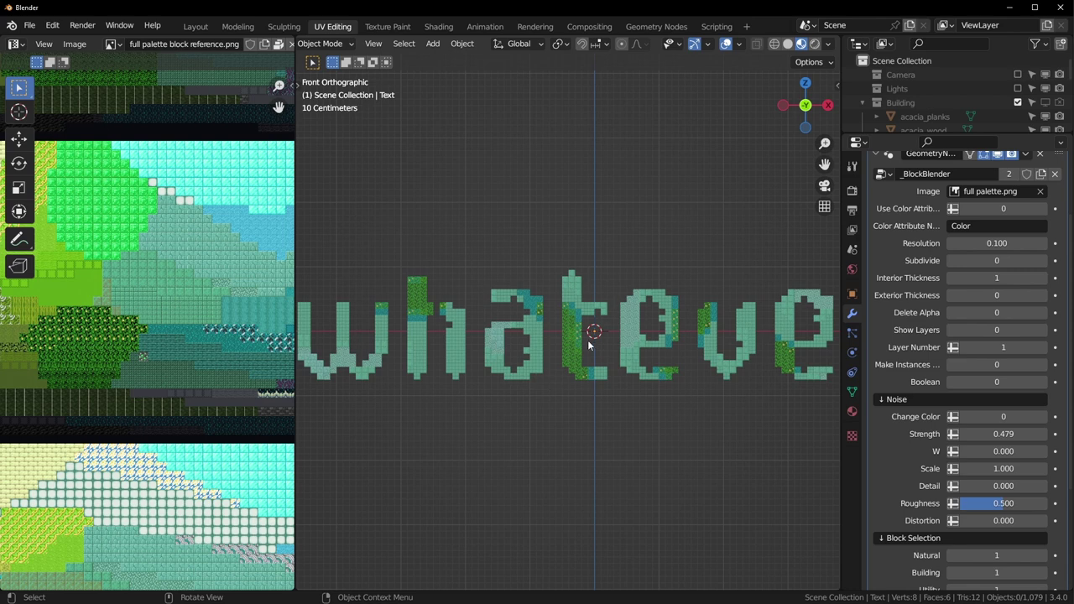
left_click_drag(957, 468, 1070, 468)
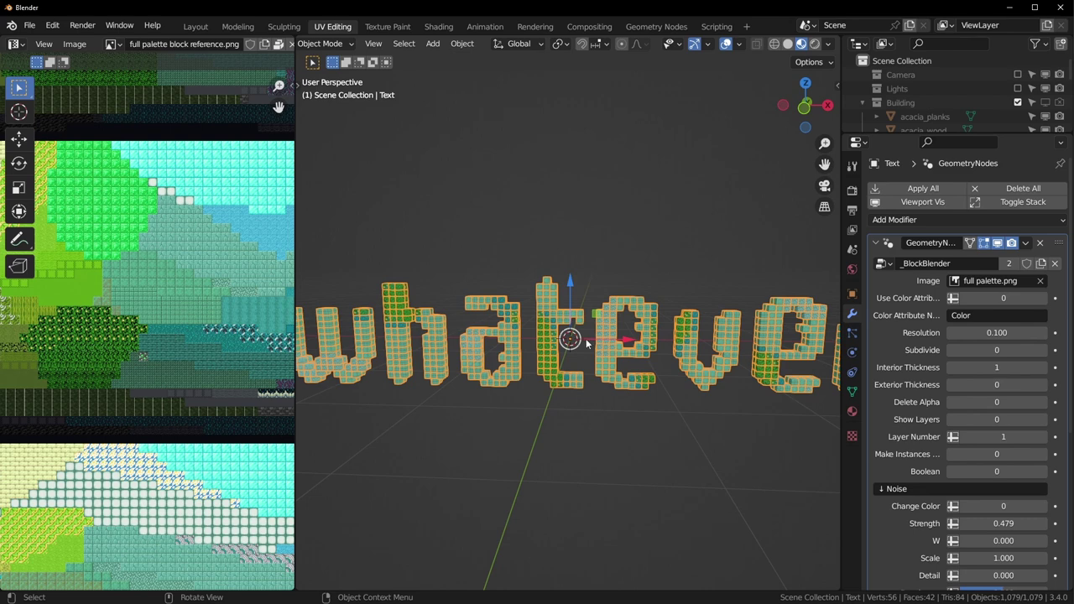
Delete all of the text's vertices in Edit Mode, add a plane in their place, and return to Object Mode.
key("Tab")
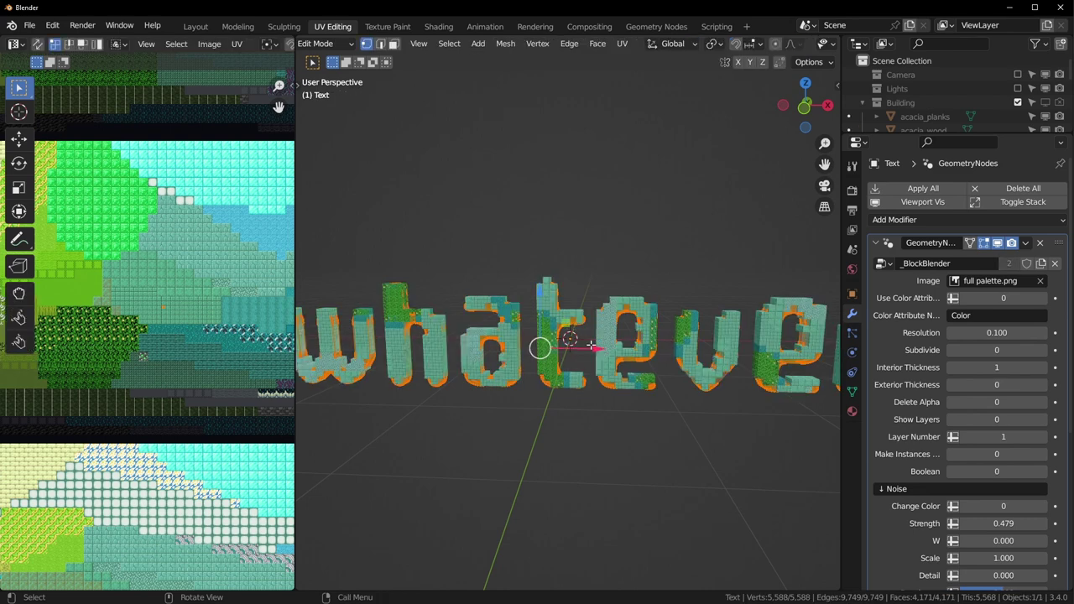
key("x")
left_click(554, 351)
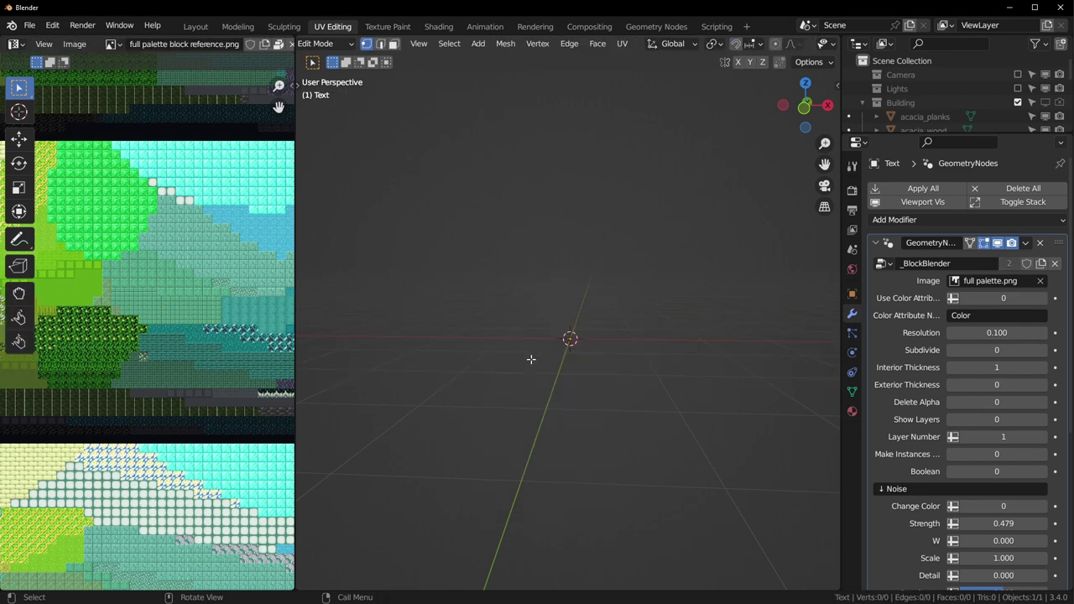
key("shift+a")
left_click(564, 363)
middle_click_drag(611, 363, 631, 391)
key("Tab")
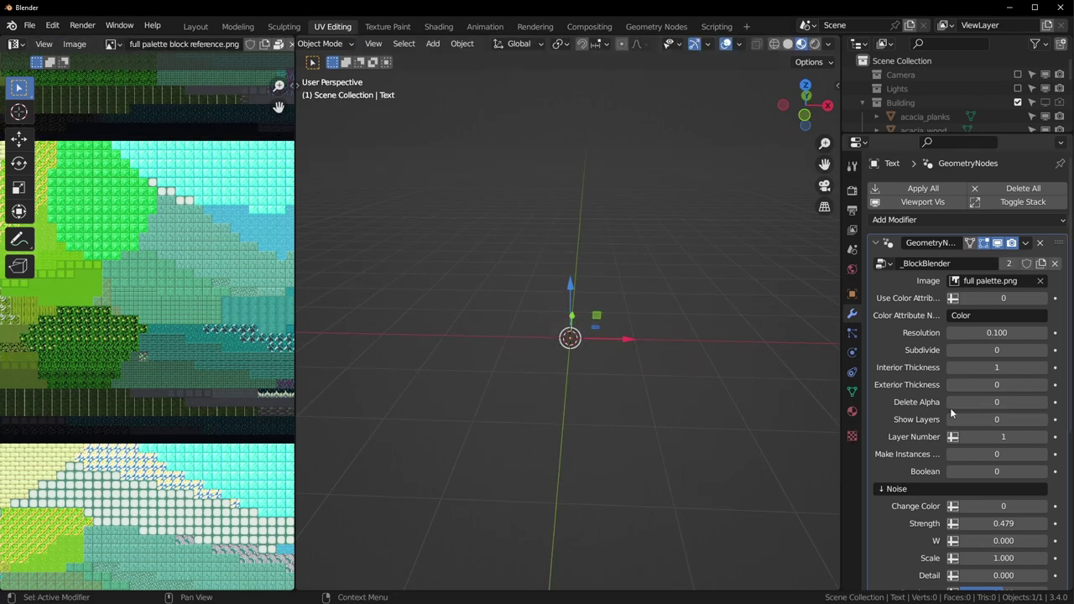
Set the plane's BlockBlender Exterior Thickness to 1 and Subdivide to 7.
left_click(1039, 384)
middle_click_drag(538, 384, 662, 429)
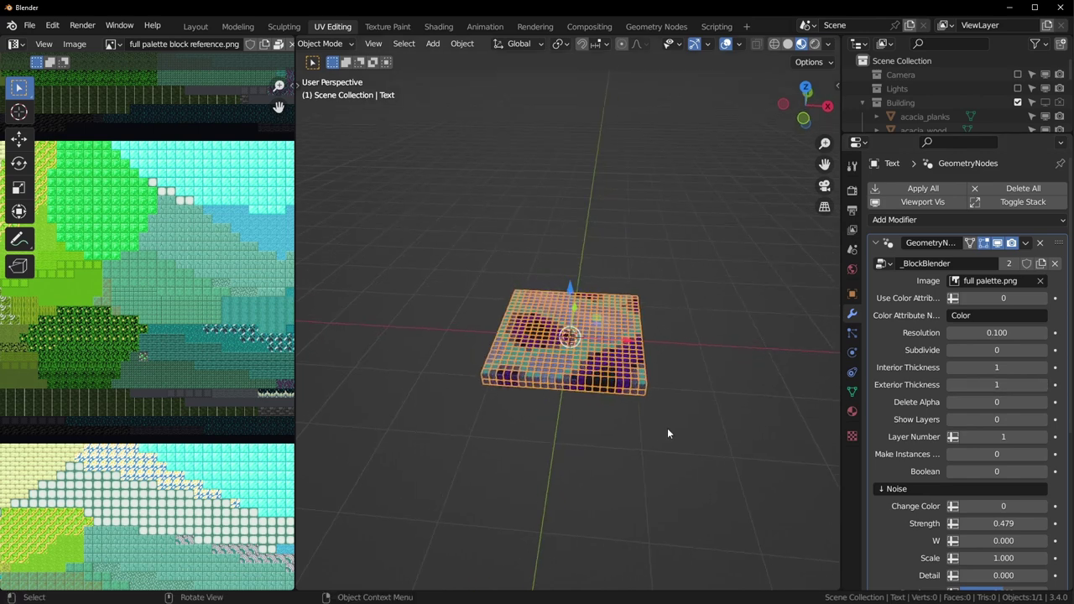
left_click(988, 350)
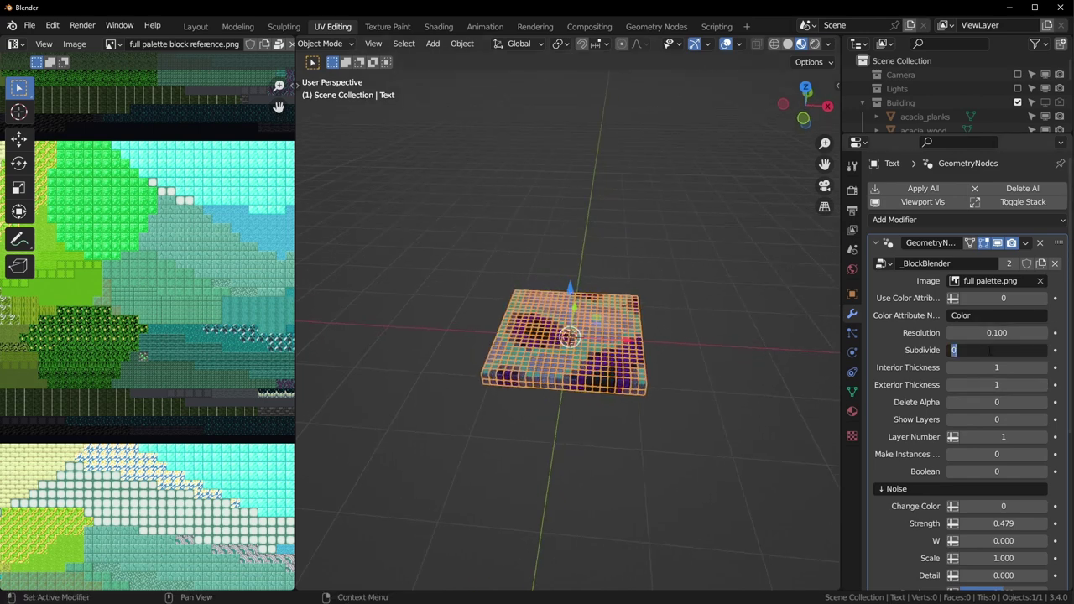
type("7")
key("Return")
scroll(456, 374, "up", 5)
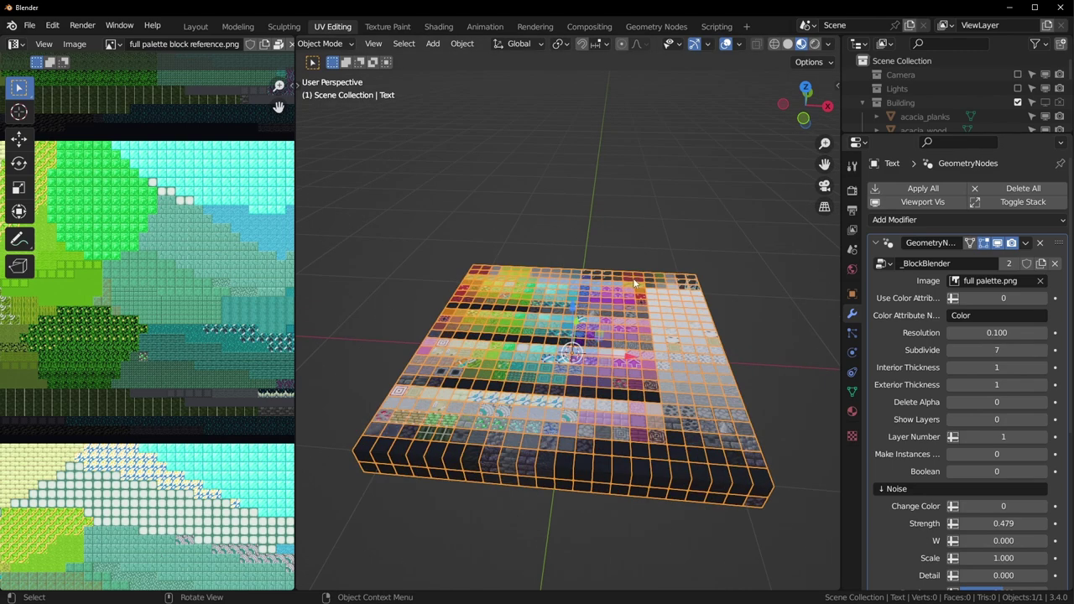
middle_click_drag(695, 267, 706, 356)
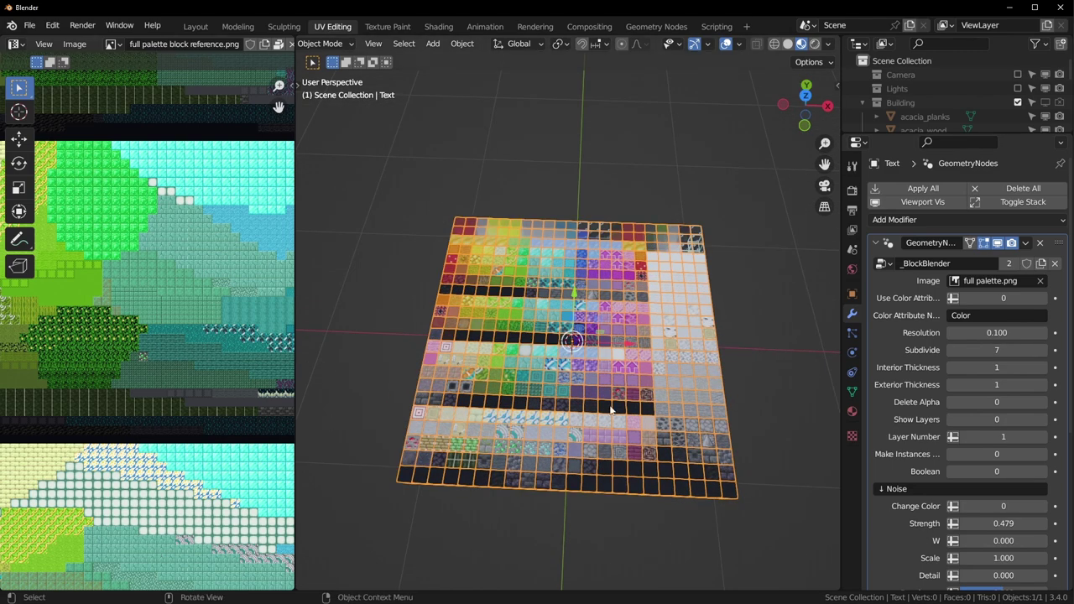
Enter Edit Mode on the plane with its UVs shown over the whole reference image, and view the plane from the top.
key("Tab")
scroll(610, 406, "down", 2)
scroll(234, 365, "down", 10)
scroll(240, 360, "up", 1)
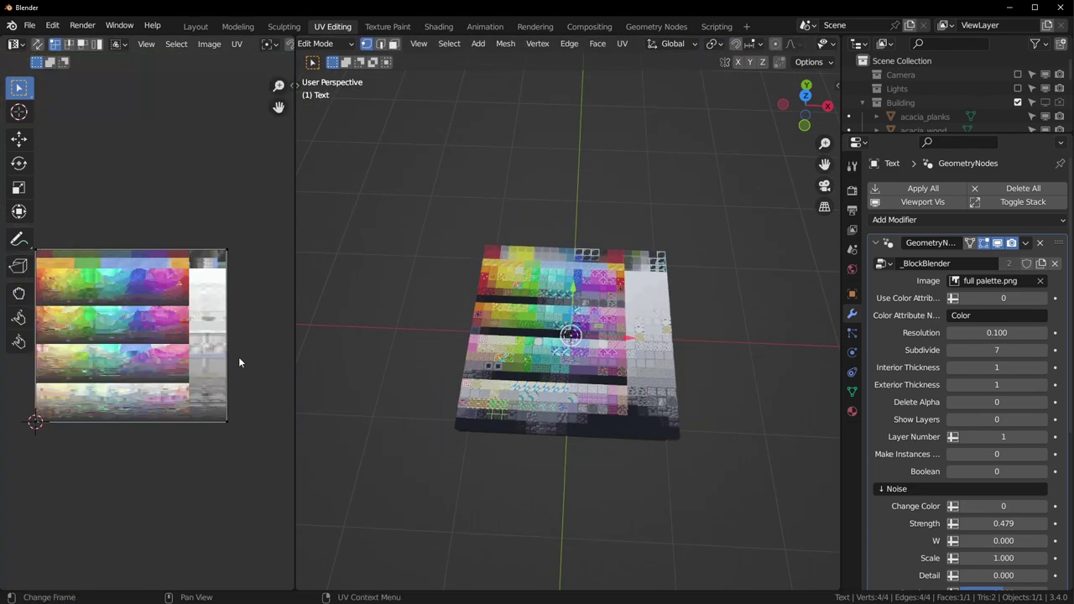
middle_click_drag(240, 357, 274, 363)
scroll(627, 367, "up", 1)
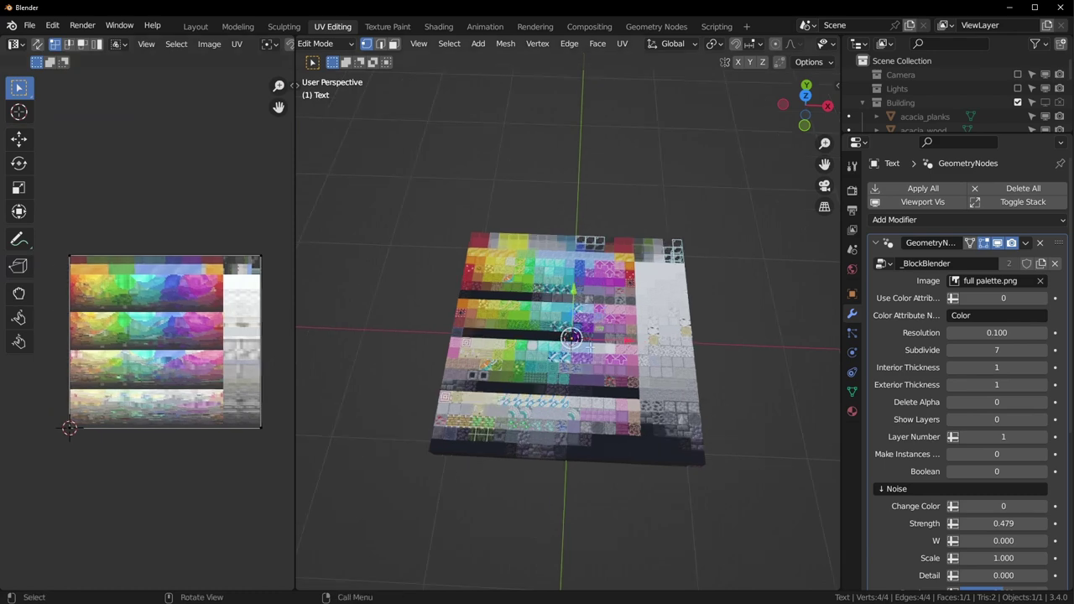
key("KP_7")
scroll(240, 397, "up", 1)
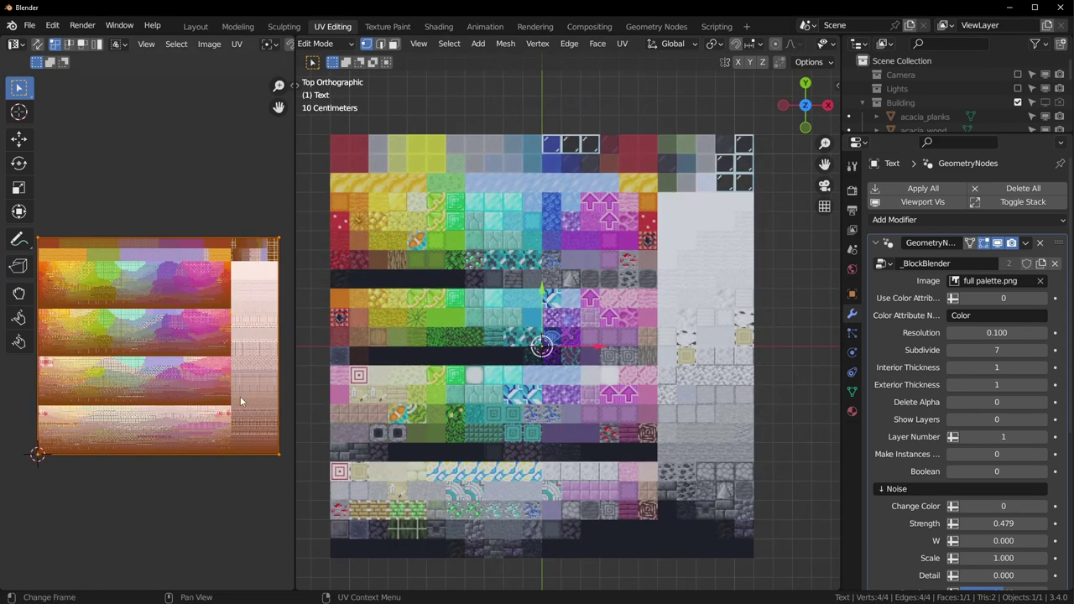
scroll(241, 396, "up", 1)
Scale the plane's UVs down to a small square over the middle of the reference image.
key("s")
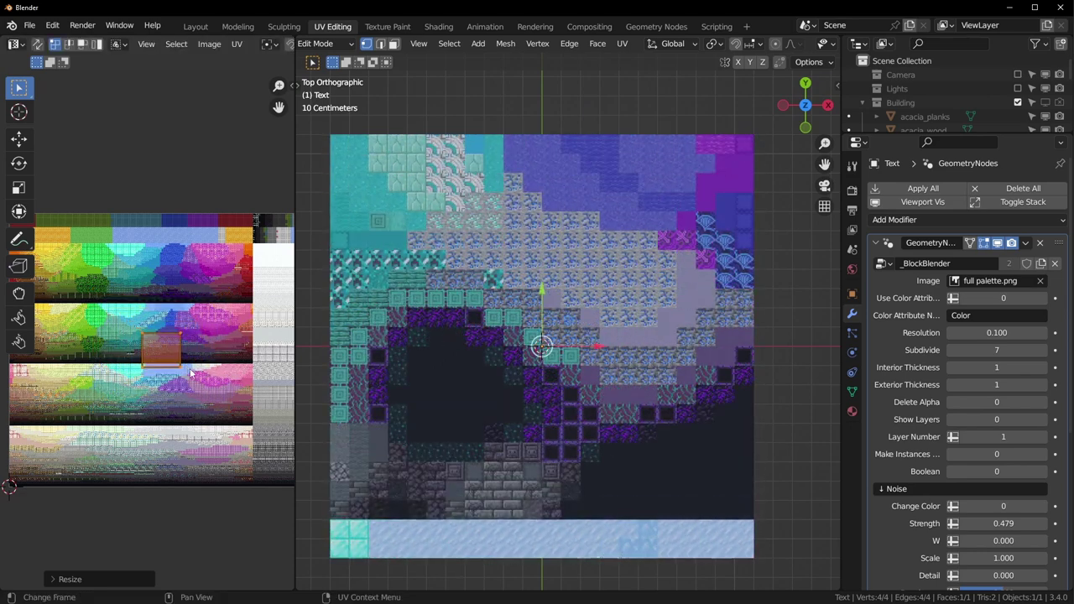
left_click(115, 413)
scroll(116, 412, "up", 1)
scroll(116, 413, "up", 1)
middle_click_drag(109, 413, 219, 371)
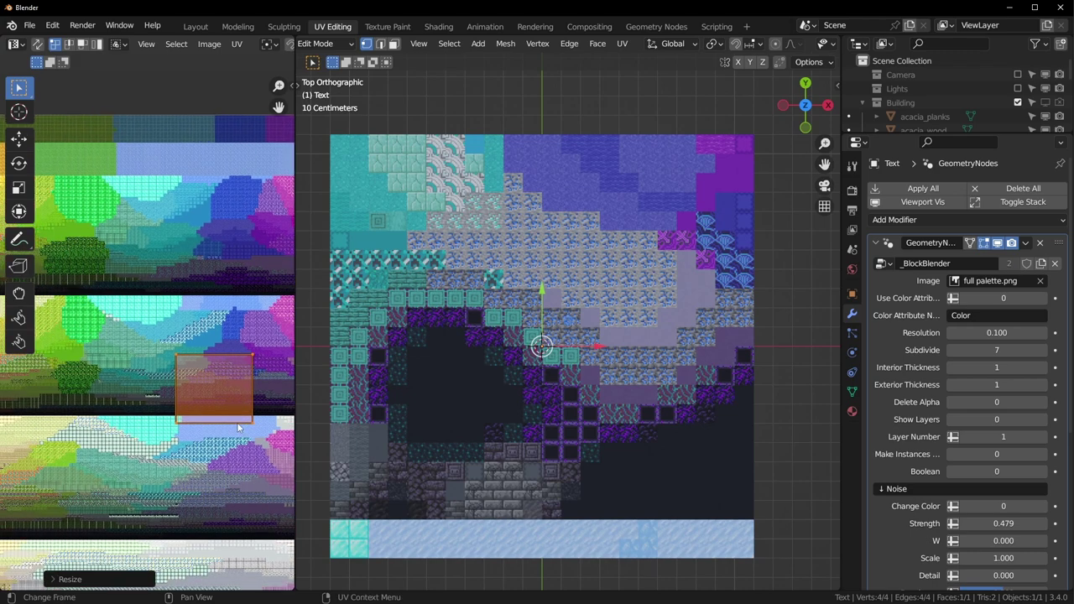
Move the plane's UVs over the teal area of the reference image and set the noise Strength to 0.
key("g")
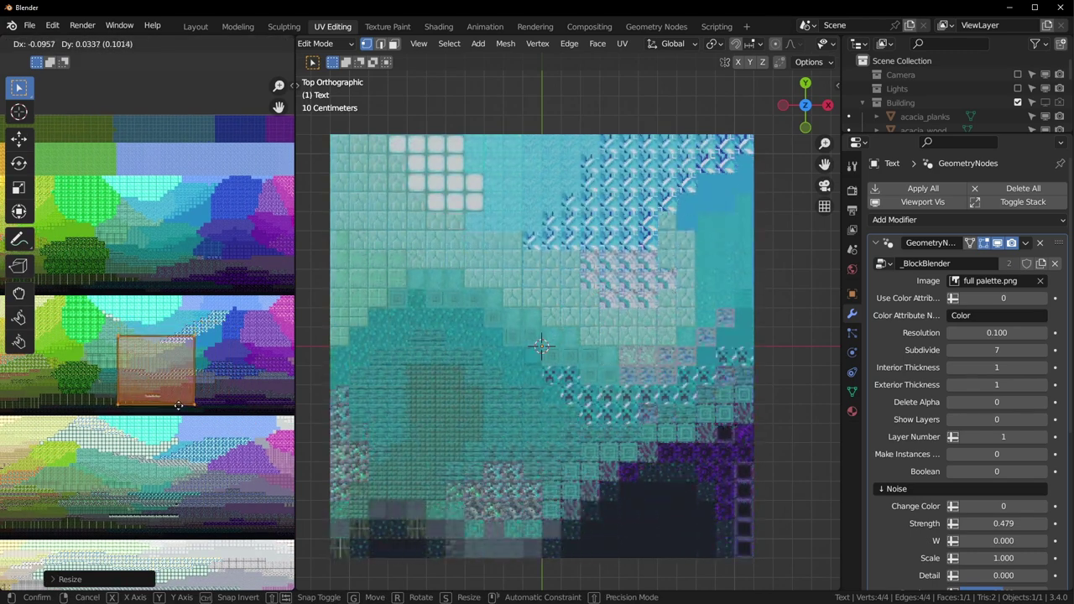
left_click(178, 409)
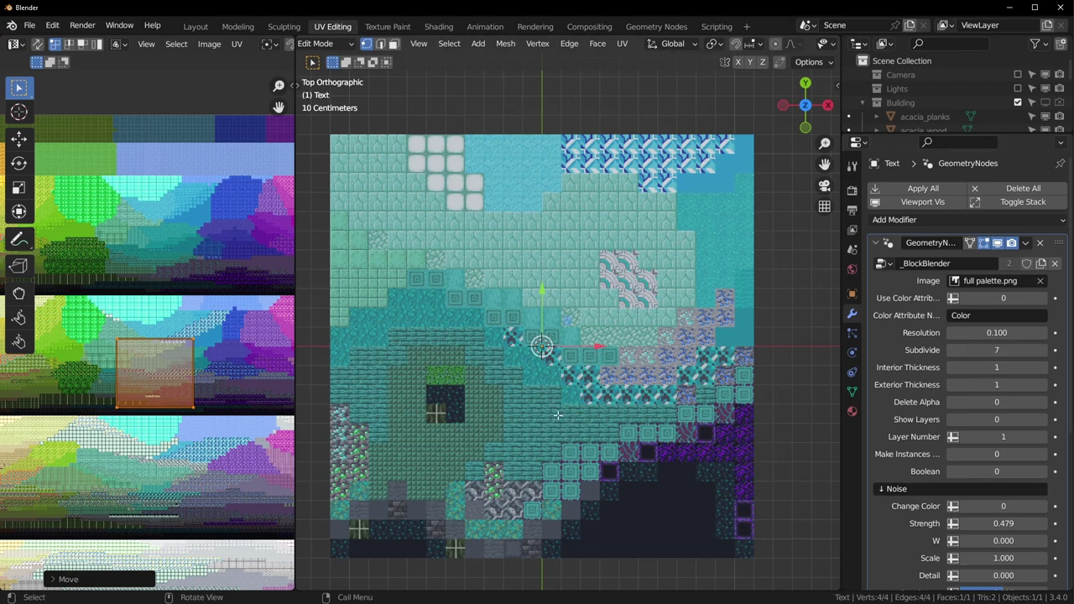
scroll(991, 468, "down", 3)
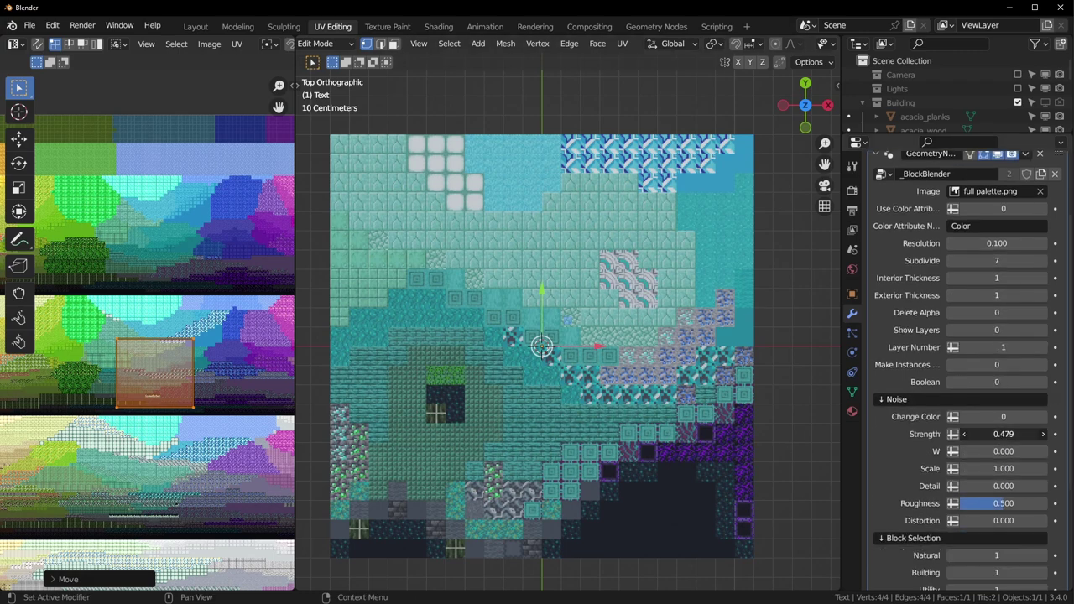
key("Return")
scroll(169, 380, "down", 2)
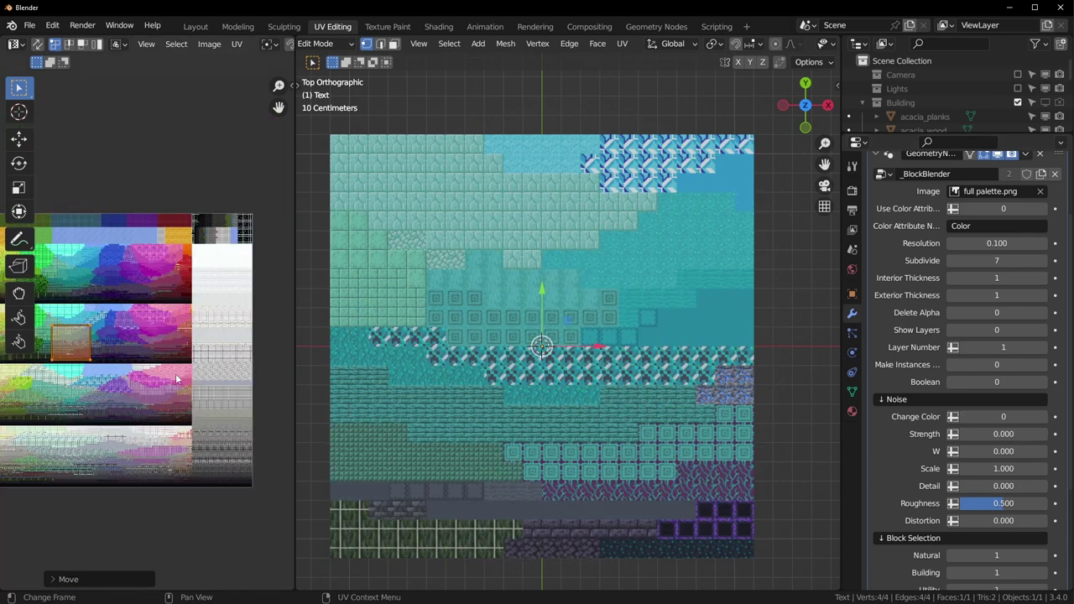
Move the UVs onto the dark gray part of the reference image's grayscale column, with noise Strength 0.041 and Scale 6.400.
key("g")
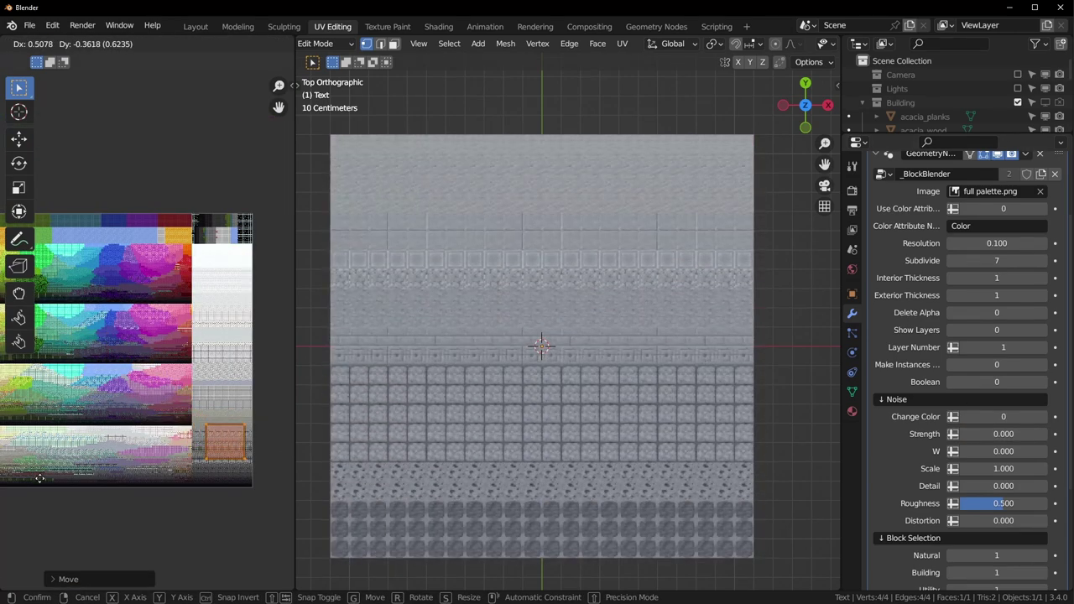
left_click(41, 482)
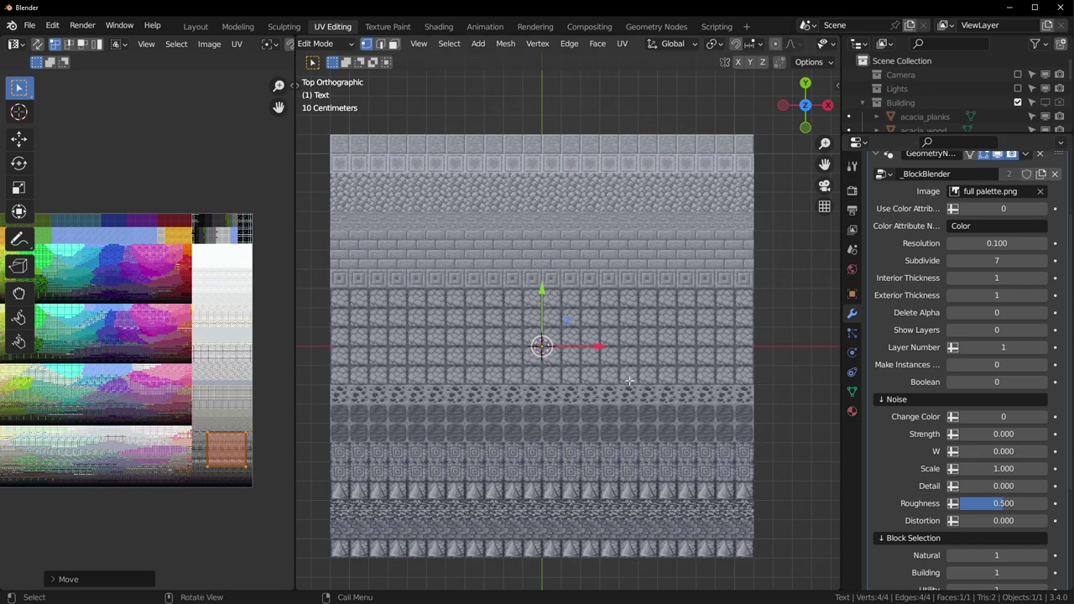
left_click_drag(1003, 434, 1049, 433)
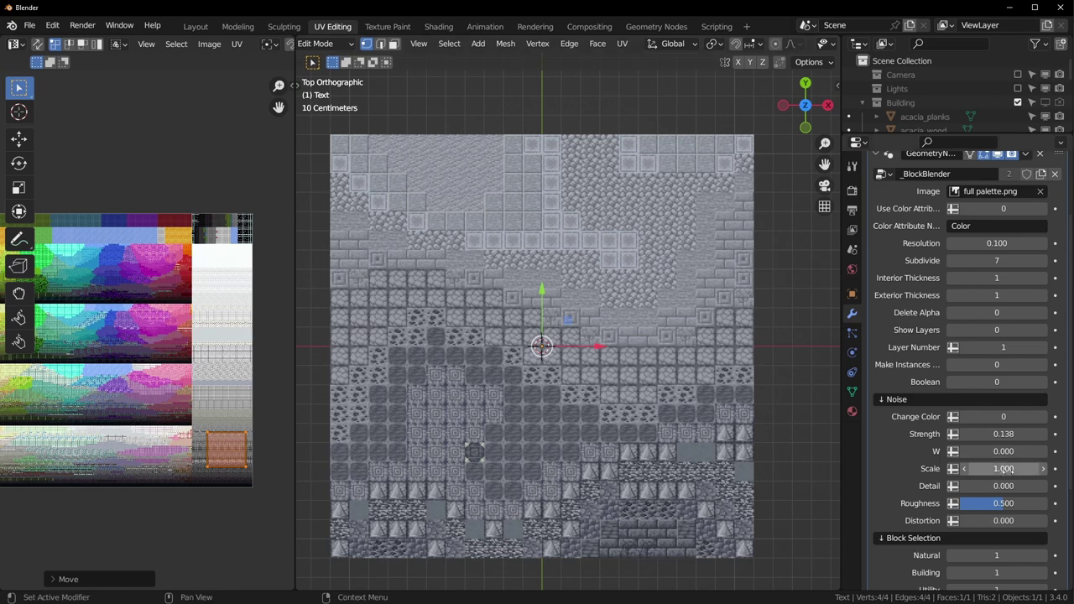
left_click_drag(1003, 469, 1049, 469)
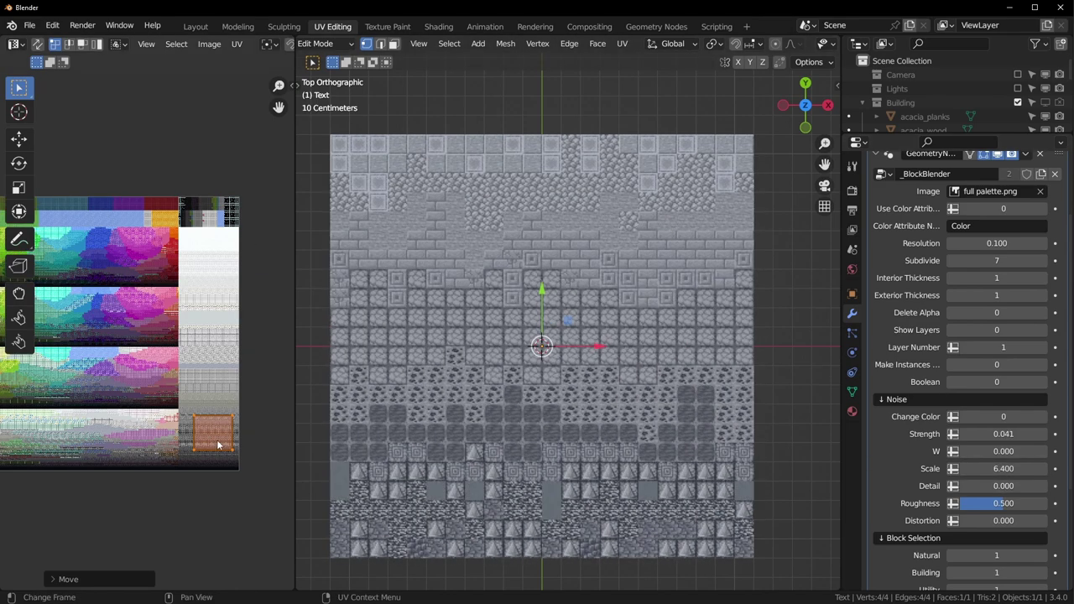
Stretch the UVs vertically along Y and move them up to span most of the grayscale column.
key("s")
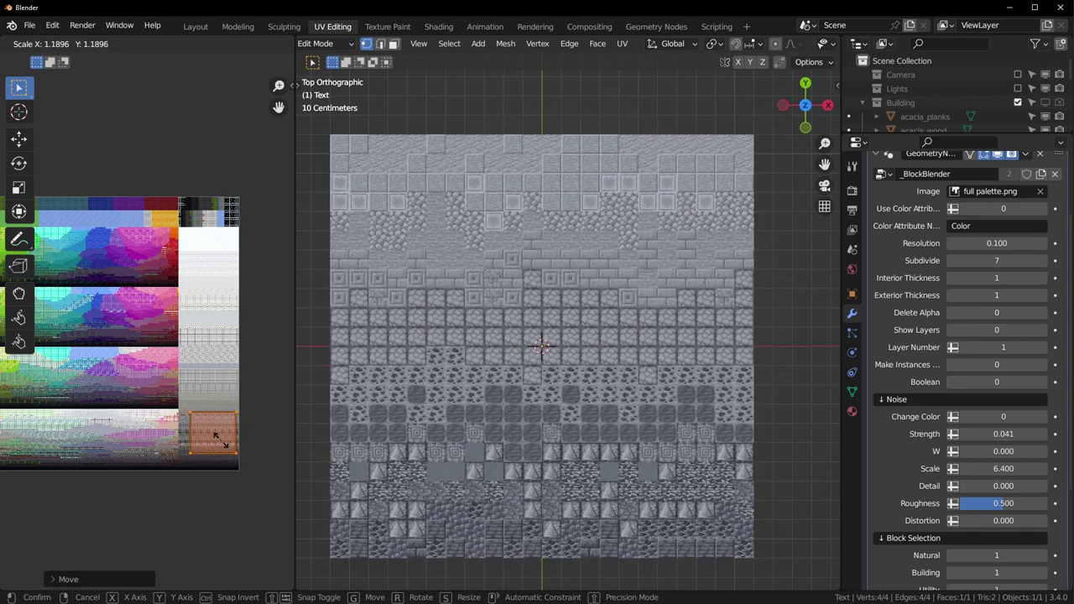
key("y")
left_click(249, 463)
key("g")
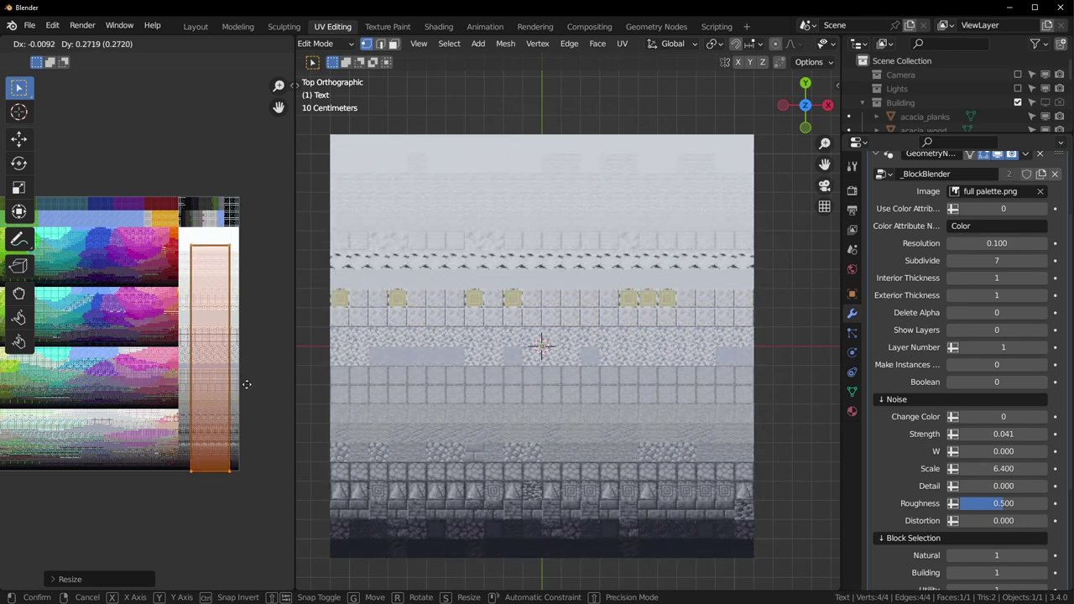
left_click(247, 384)
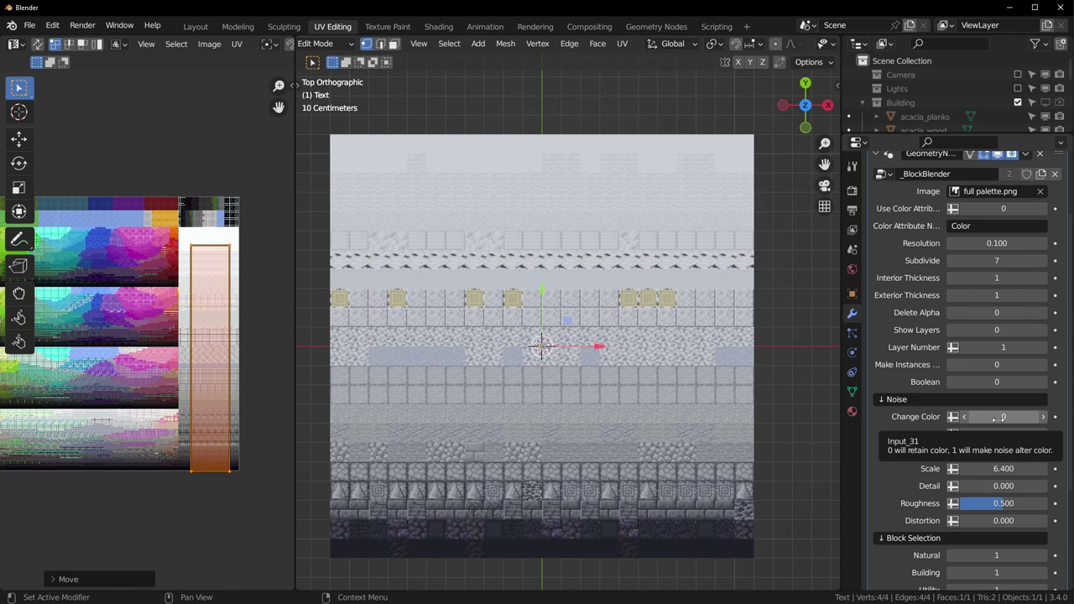
Try Change Color at 1 with noise Scale 1.000 and Strength 1.168, and set Change Color back to 0.
left_click(1045, 417)
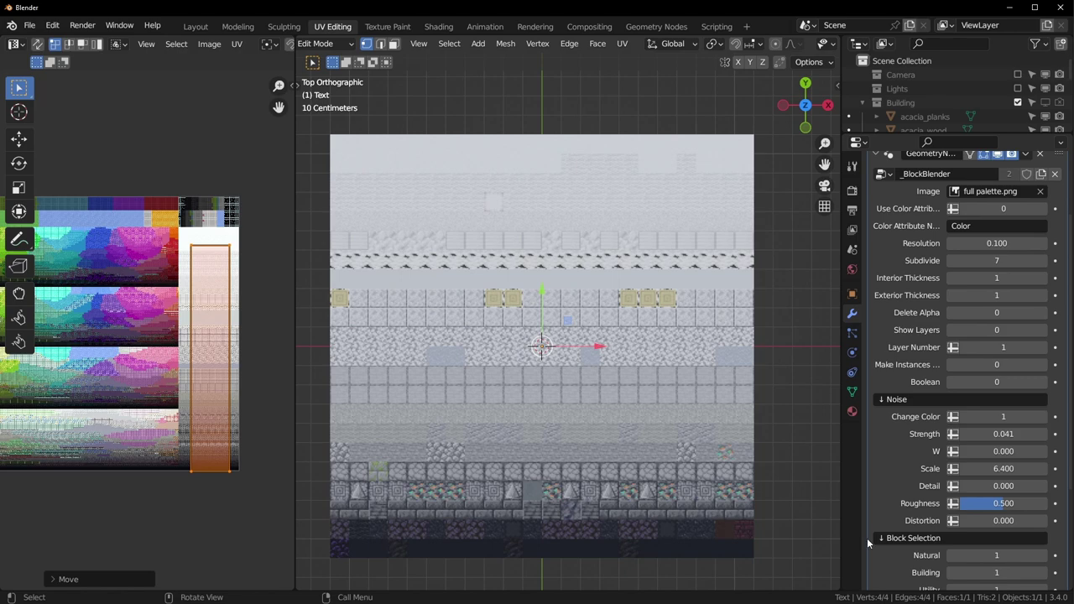
left_click_drag(998, 434, 1019, 435)
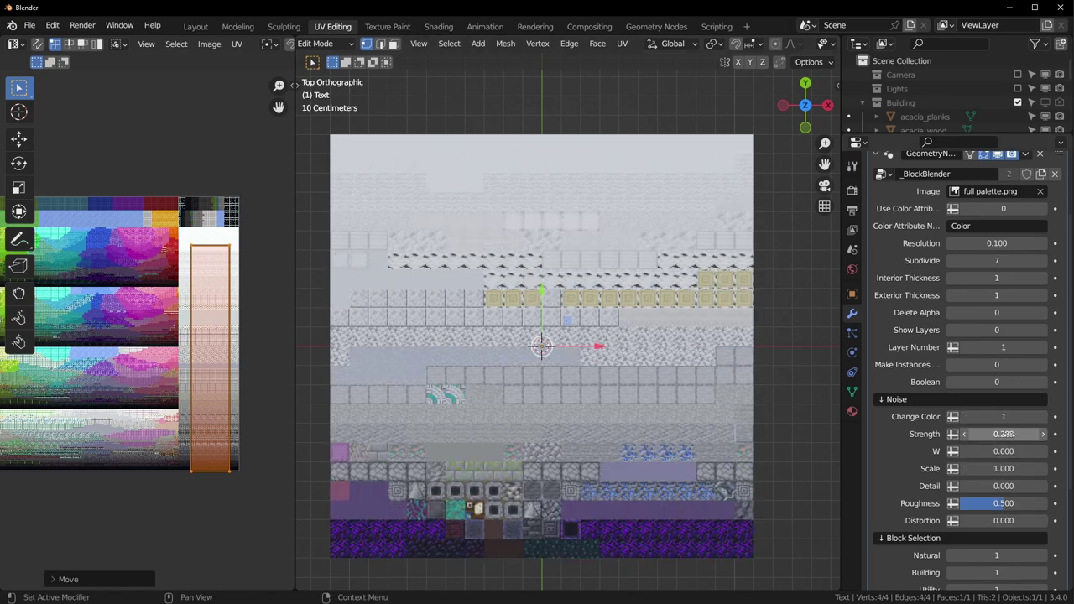
left_click_drag(1004, 435, 1065, 434)
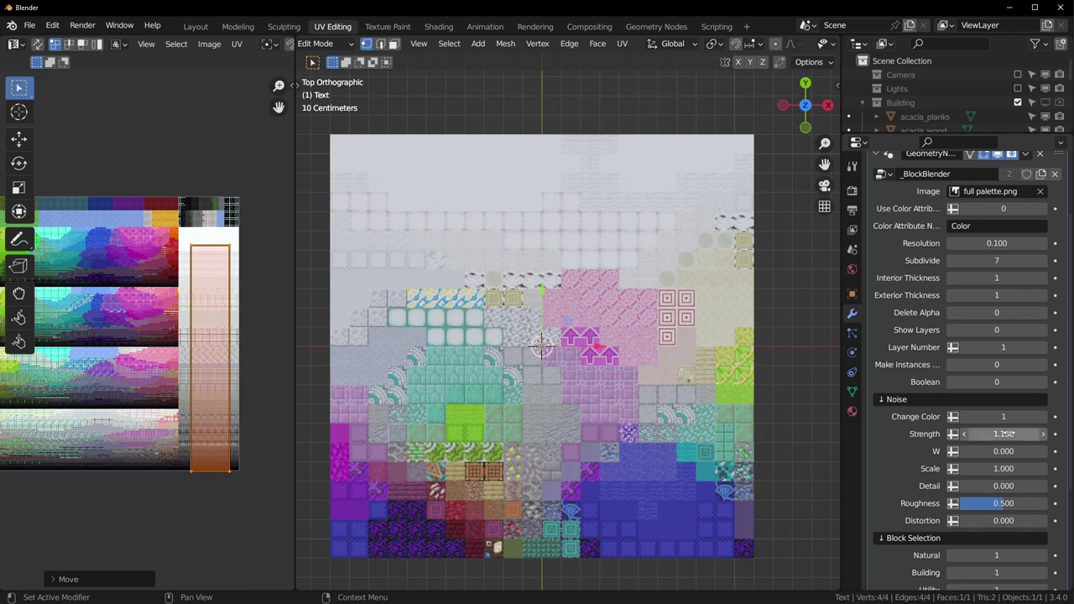
left_click(966, 418)
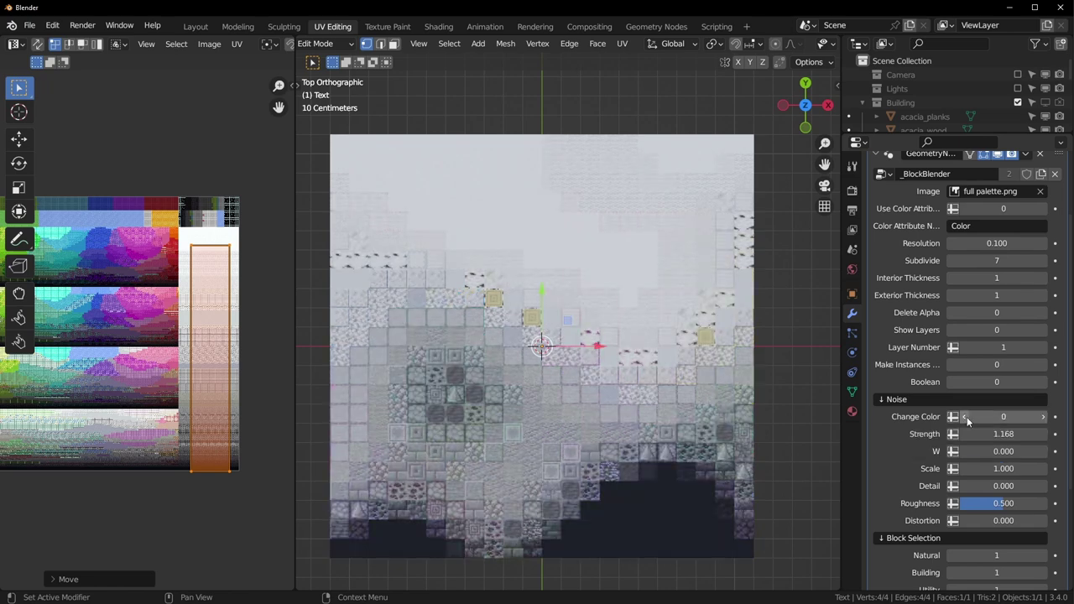
Scale the UVs down to a small upright rectangle in the middle of the grayscale column.
middle_click_drag(204, 446, 236, 451, "shift")
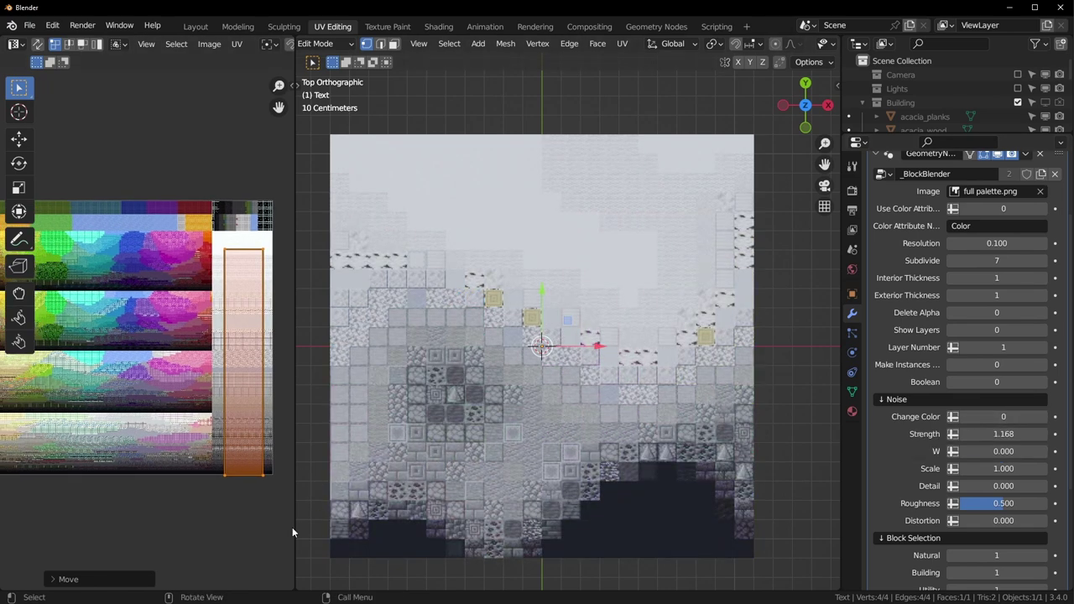
key("s")
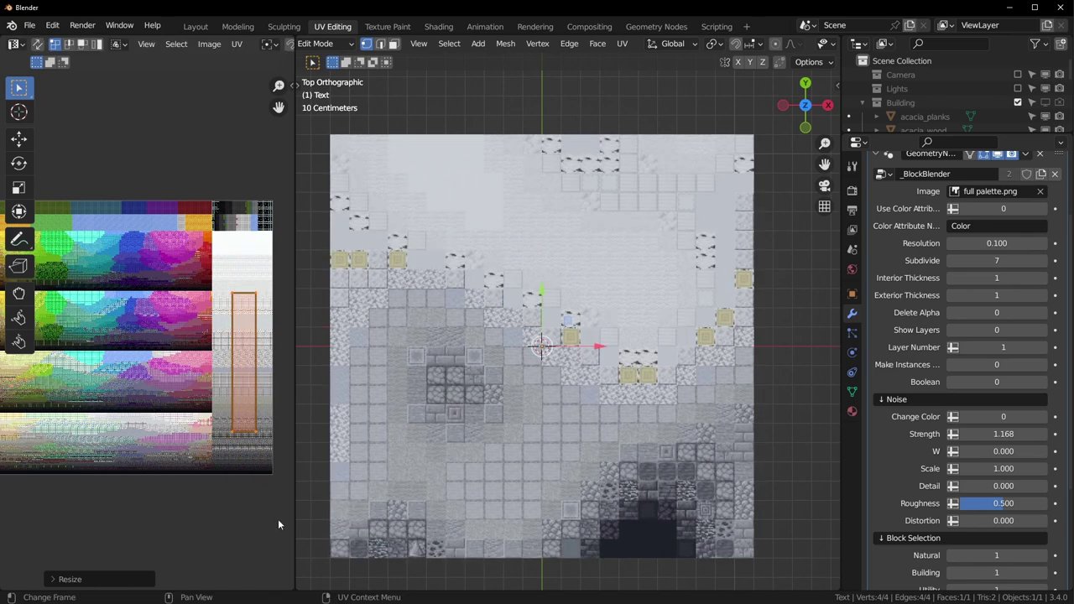
key("y")
left_click(246, 412)
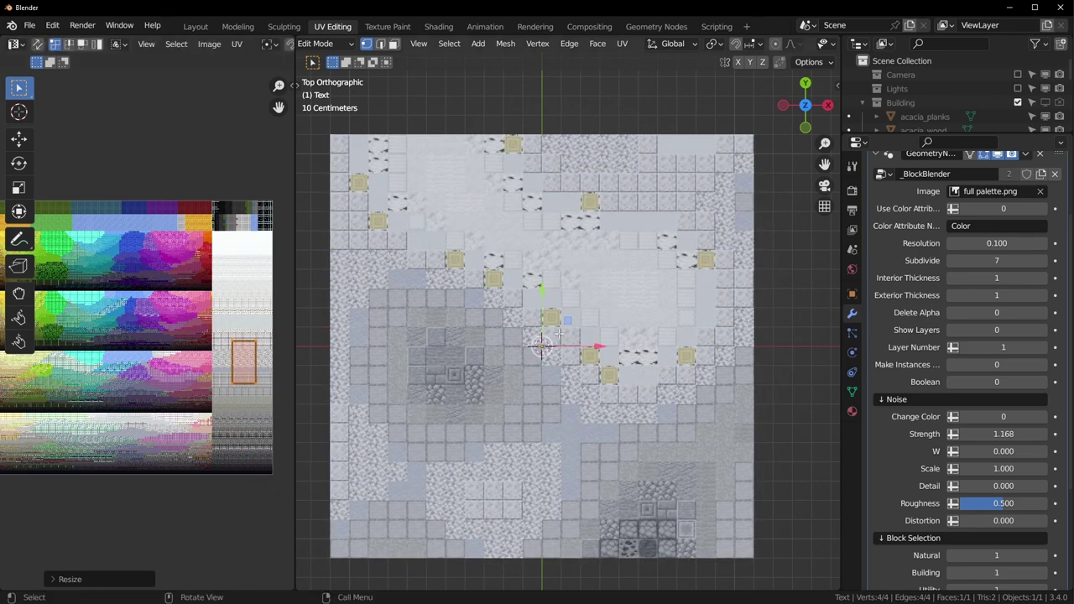
Move the small UV rectangle onto the pale teal area in the third color band of the reference image.
scroll(321, 426, "up", 2)
middle_click_drag(280, 425, 271, 438, "shift")
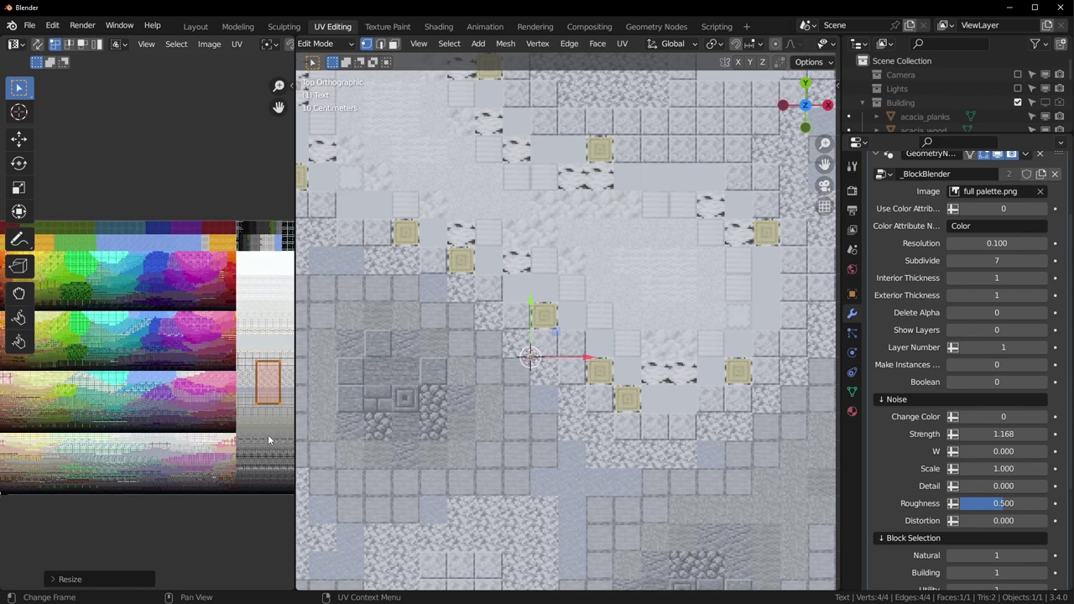
key("g")
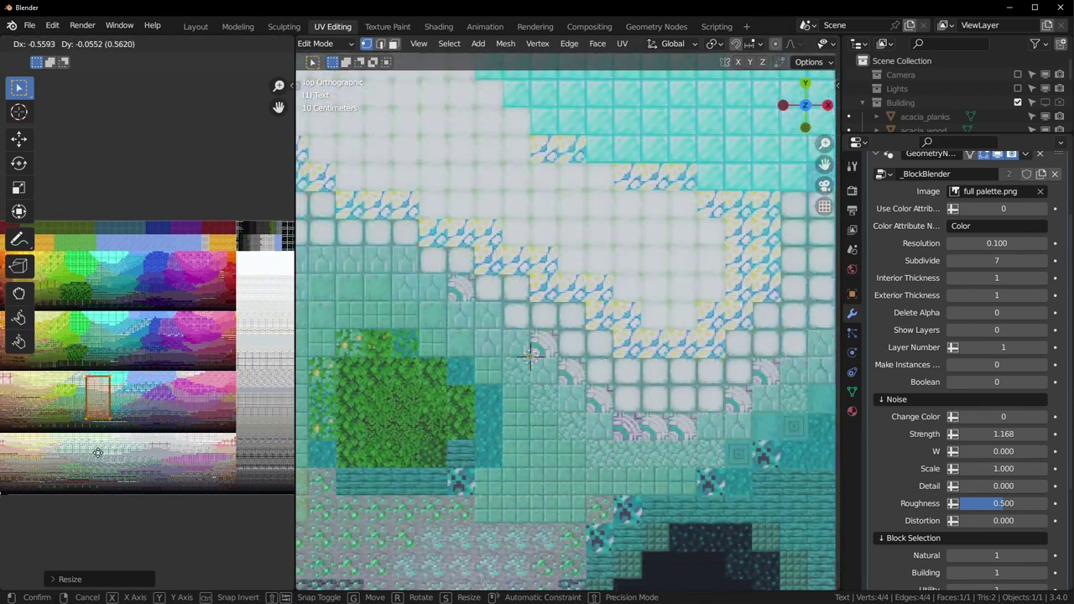
left_click(100, 450)
Set the noise Change Color to 1 and reduce its Strength to 0.302.
scroll(599, 431, "down", 3)
middle_click_drag(599, 431, 607, 427, "shift")
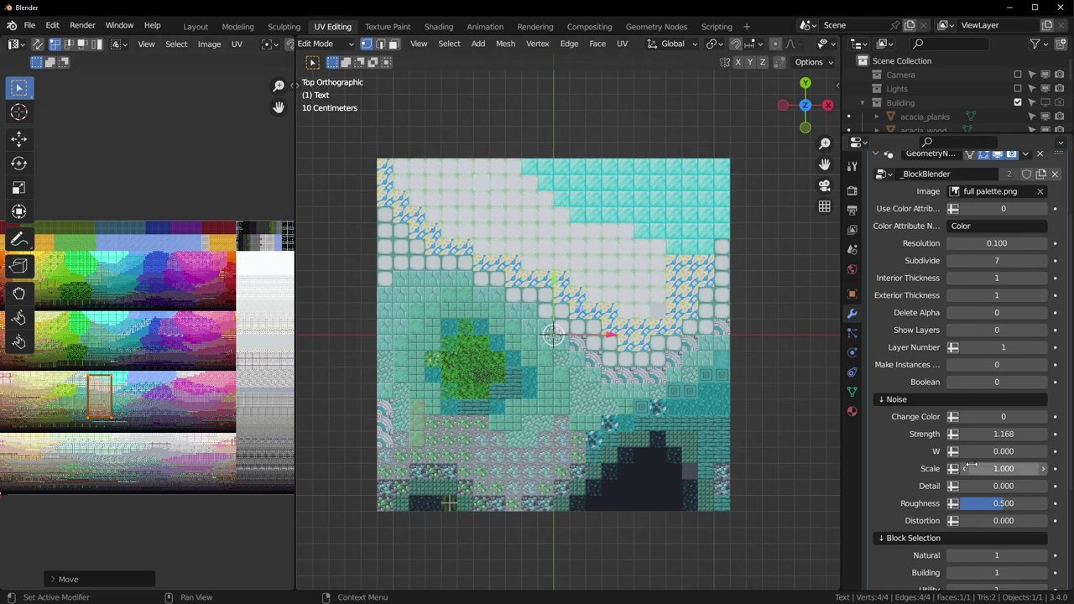
left_click(1043, 419)
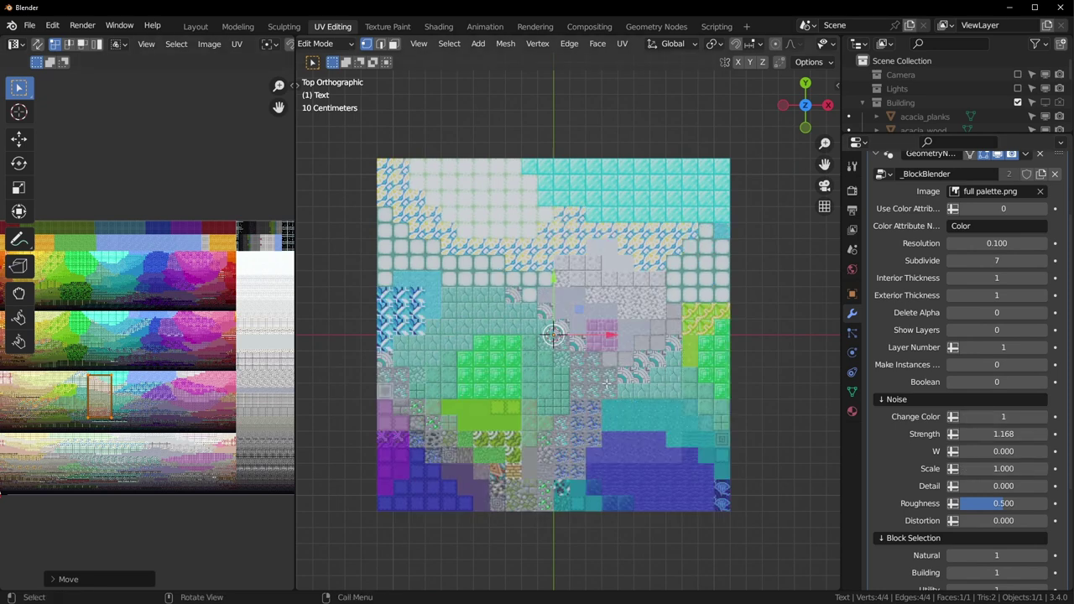
left_click_drag(1003, 434, 974, 434)
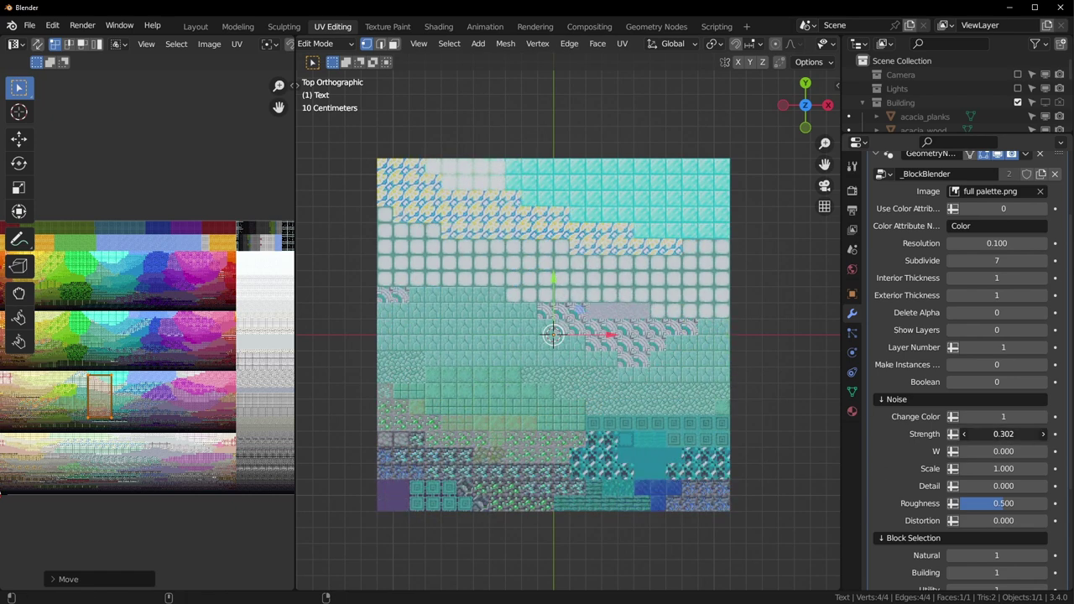
Set Exterior Thickness and Subdivide to 0 for the plane and return to Object Mode.
middle_click_drag(712, 335, 610, 357)
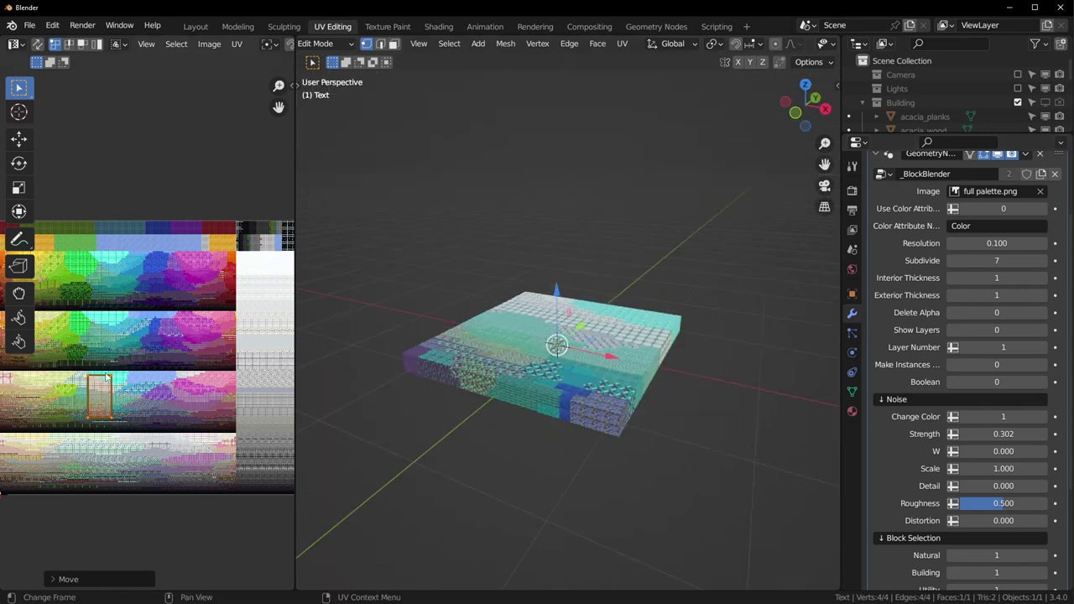
middle_click_drag(630, 437, 676, 435)
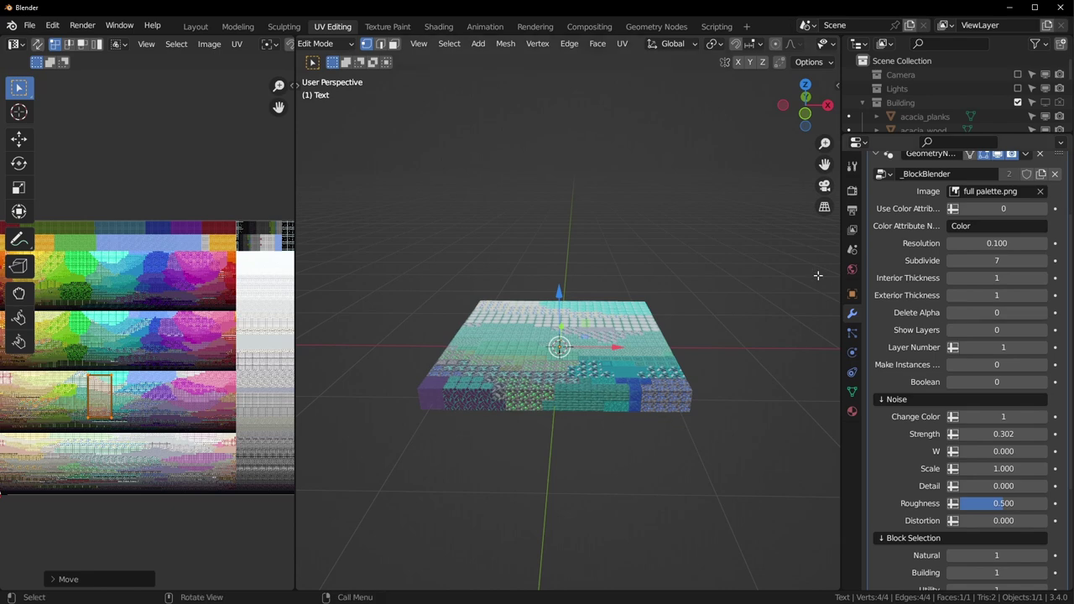
left_click(953, 295)
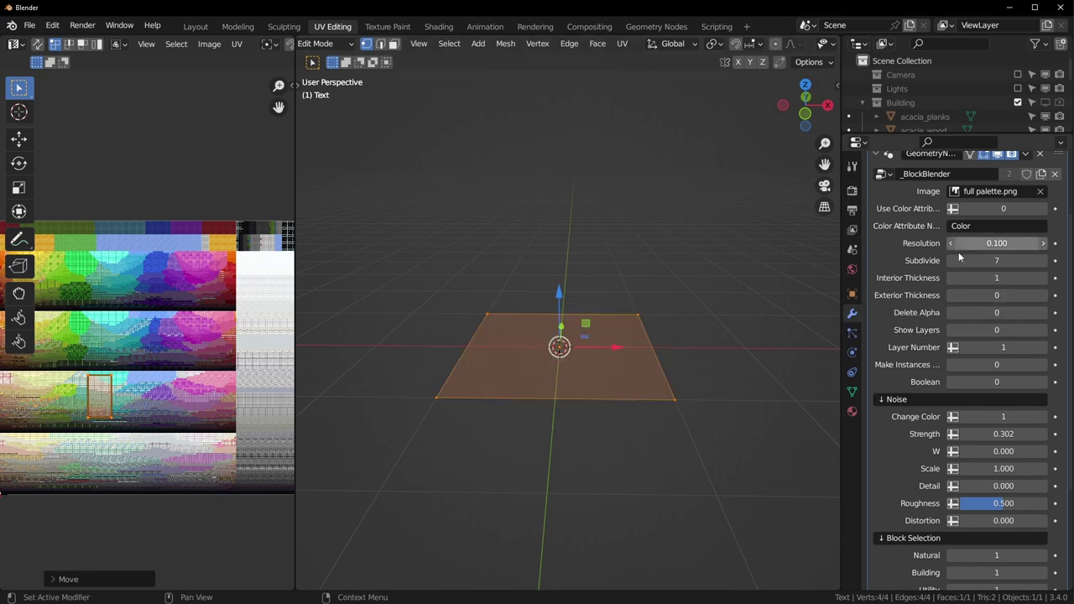
left_click_drag(1009, 263, 947, 263)
key("Tab")
Add a Subdivision Surface modifier, place it above the geometry nodes modifier, and set its viewport levels to 2.
scroll(920, 311, "up", 3)
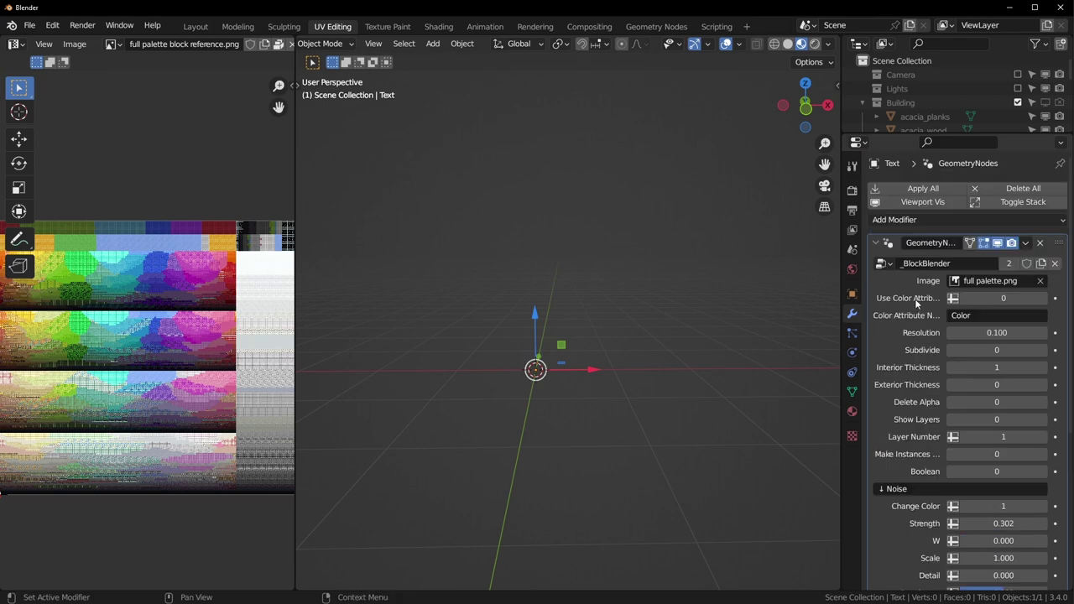
left_click(877, 245)
left_click(919, 221)
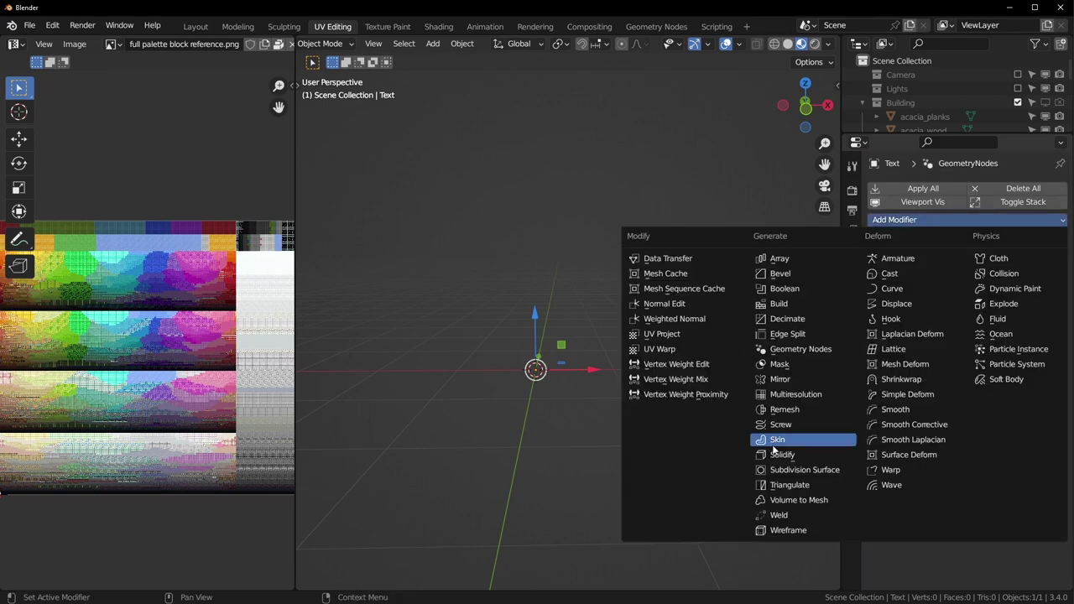
left_click(815, 472)
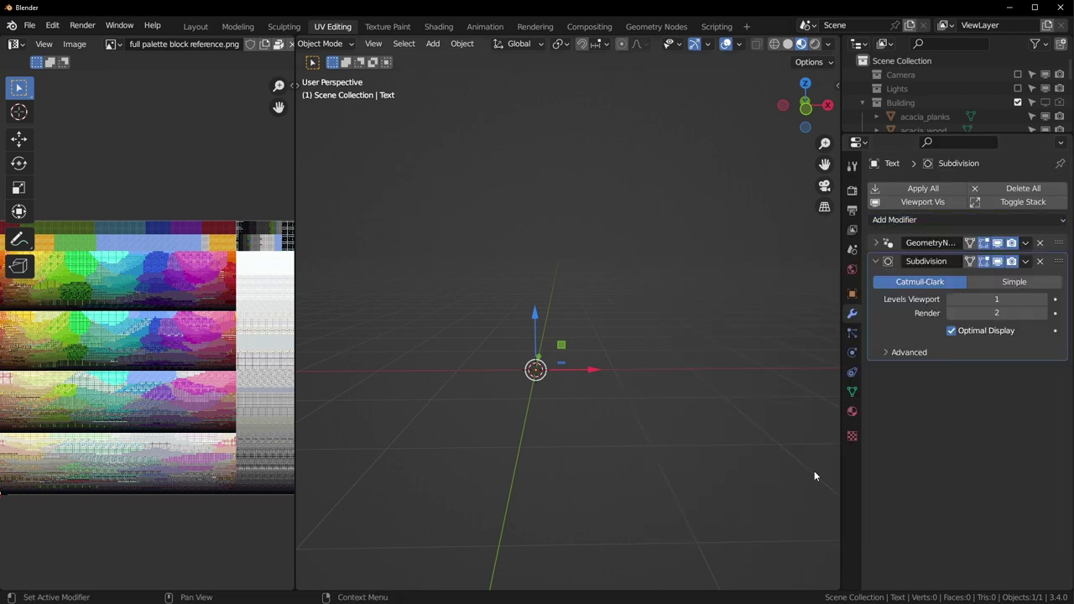
left_click_drag(1061, 264, 1060, 245)
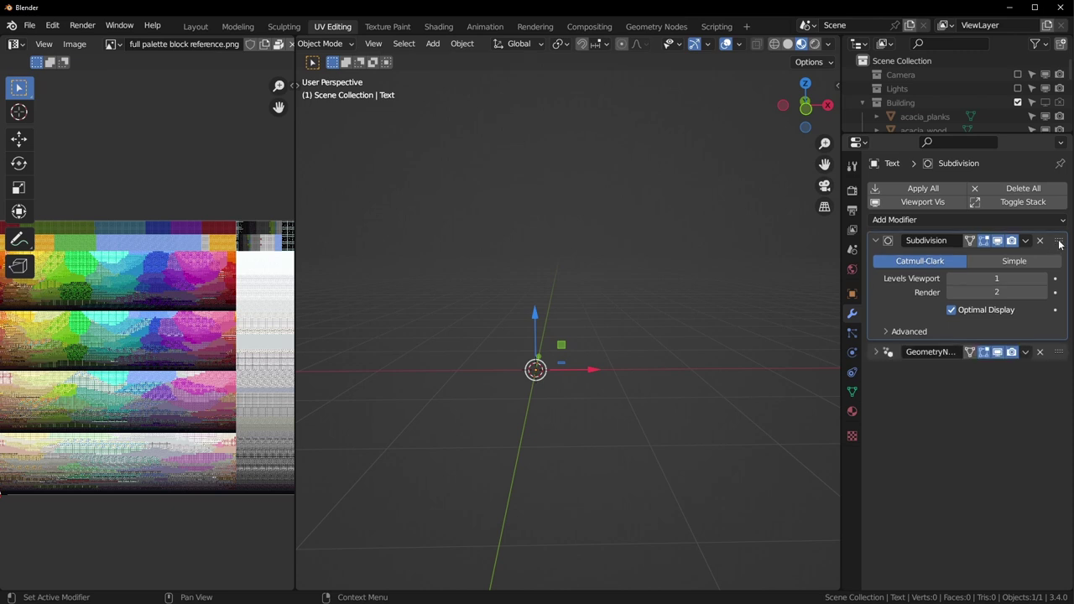
left_click(1042, 284)
Enter Edit Mode and extrude the plane upward into a box.
middle_click_drag(682, 328, 617, 394)
key("Tab")
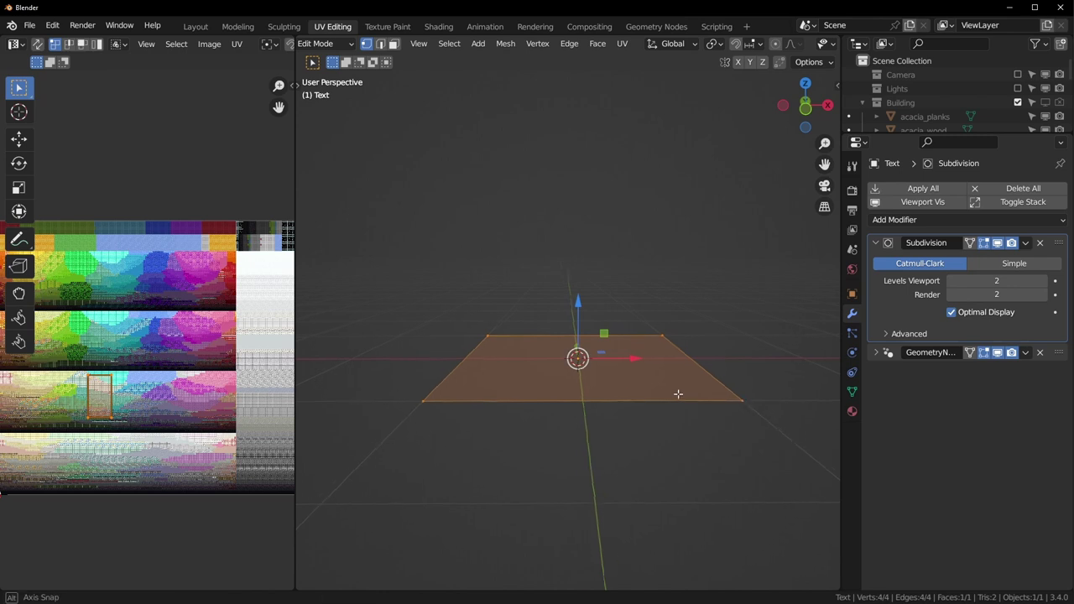
key("e")
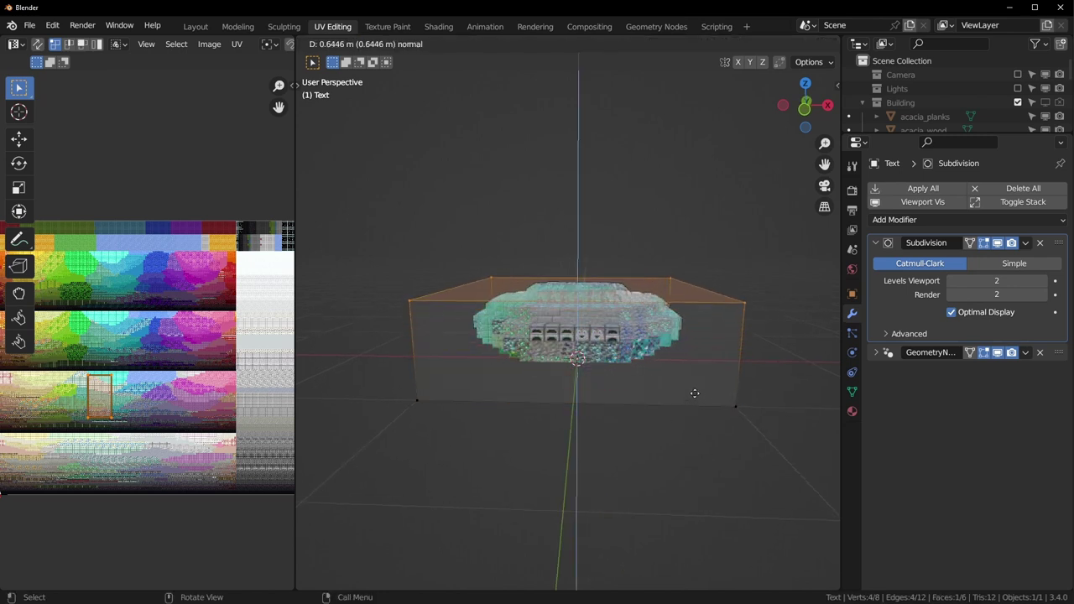
left_click(696, 418)
Select the whole box and scale it down to a fraction of its size.
scroll(698, 395, "down", 2)
key("a")
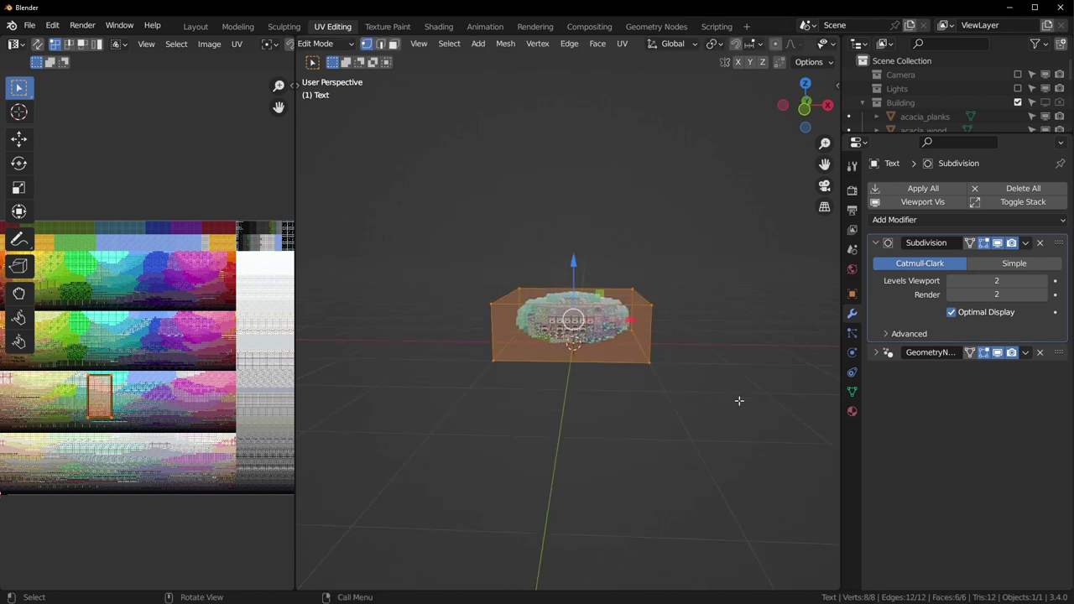
key("s")
left_click(634, 367)
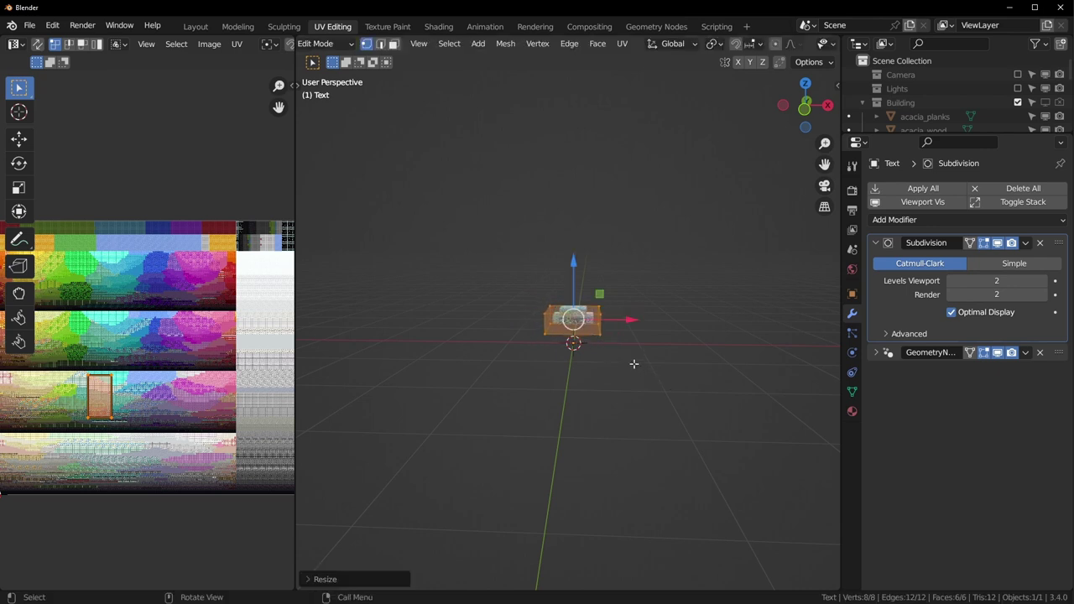
middle_click_drag(633, 365, 610, 417, "shift")
scroll(523, 341, "up", 4)
scroll(613, 363, "down", 1)
middle_click_drag(612, 363, 625, 337, "shift")
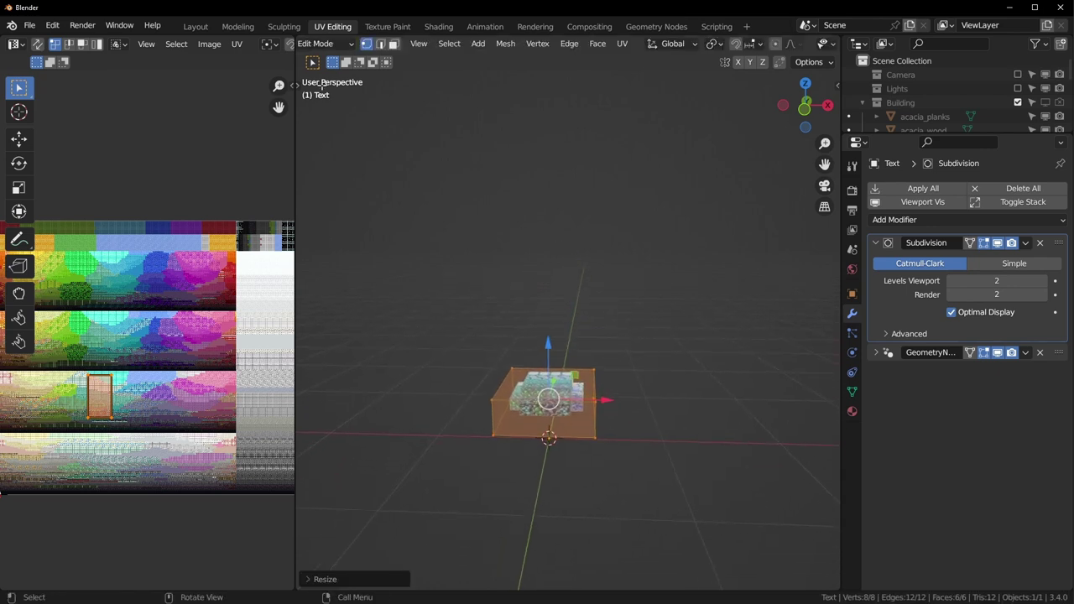
Cycle through the vertex, edge and face selection modes, finishing in face selection.
left_click(394, 44)
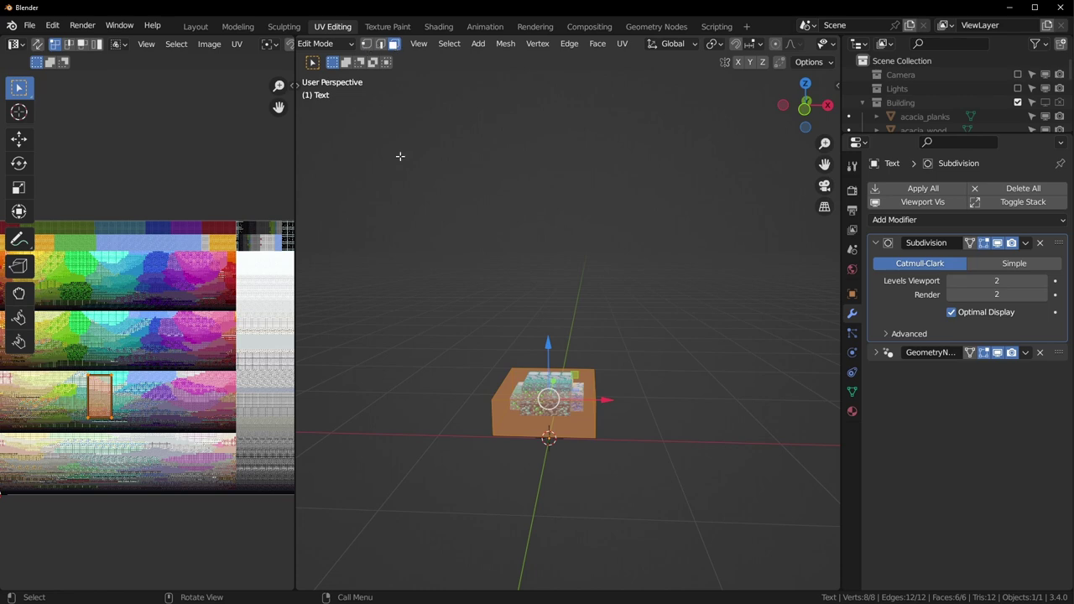
key("1")
key("2")
key("3")
key("1")
key("2")
key("3")
key("2")
key("3")
key("2")
key("3")
Select the box's top face and raise it to stretch the box into a tall column.
left_click(540, 381)
left_click_drag(555, 174, 554, 129)
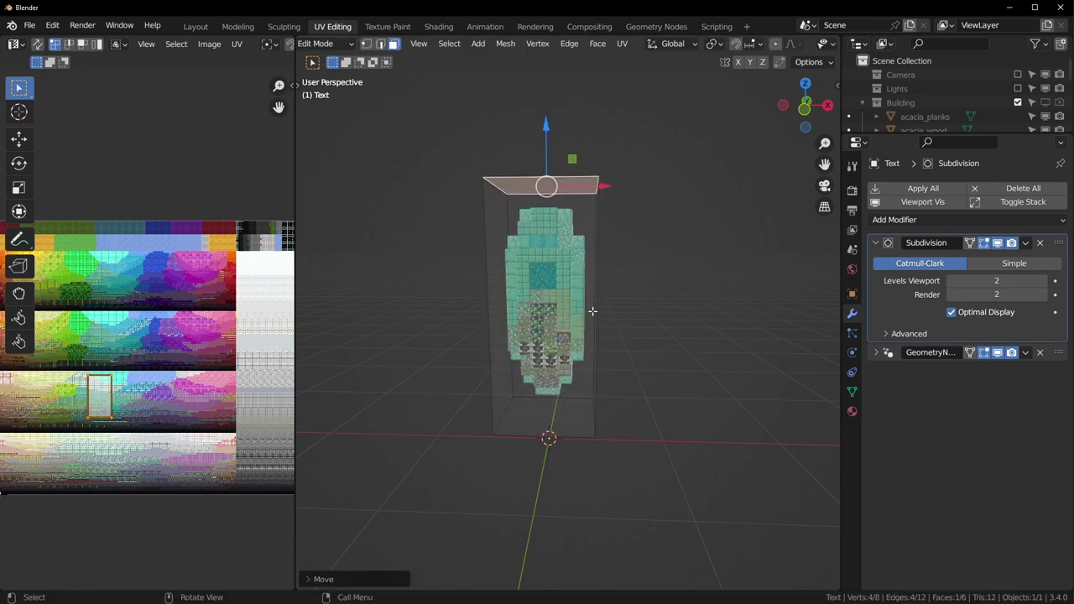
scroll(777, 44, "down", 4)
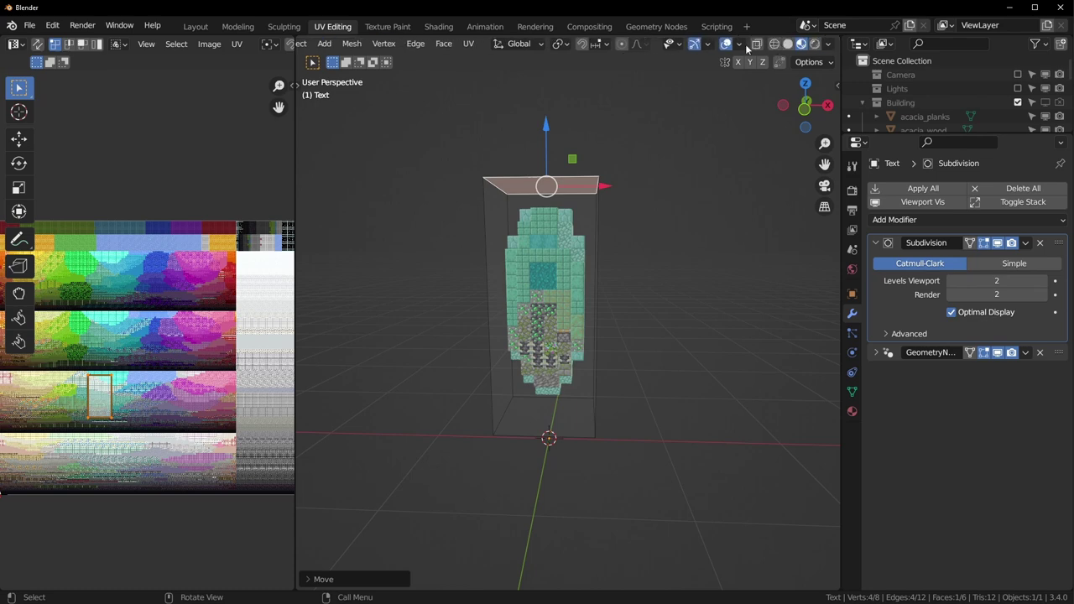
left_click(709, 44)
scroll(513, 230, "down", 3)
scroll(513, 230, "up", 2)
middle_click_drag(576, 272, 581, 314, "shift")
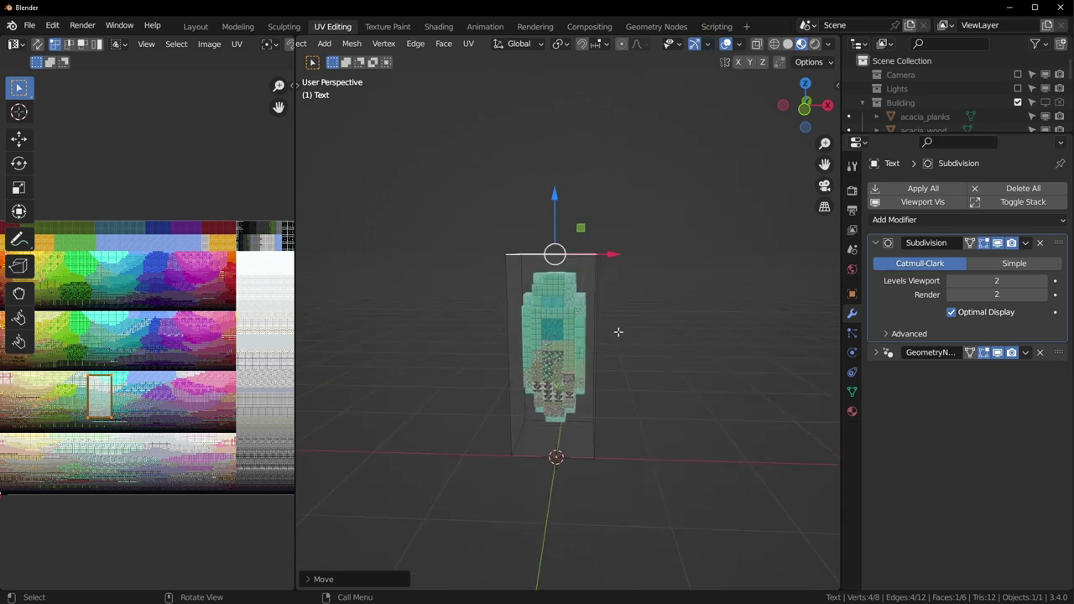
Extrude the column's top face in place and scale it outward into a wide flare.
key("e")
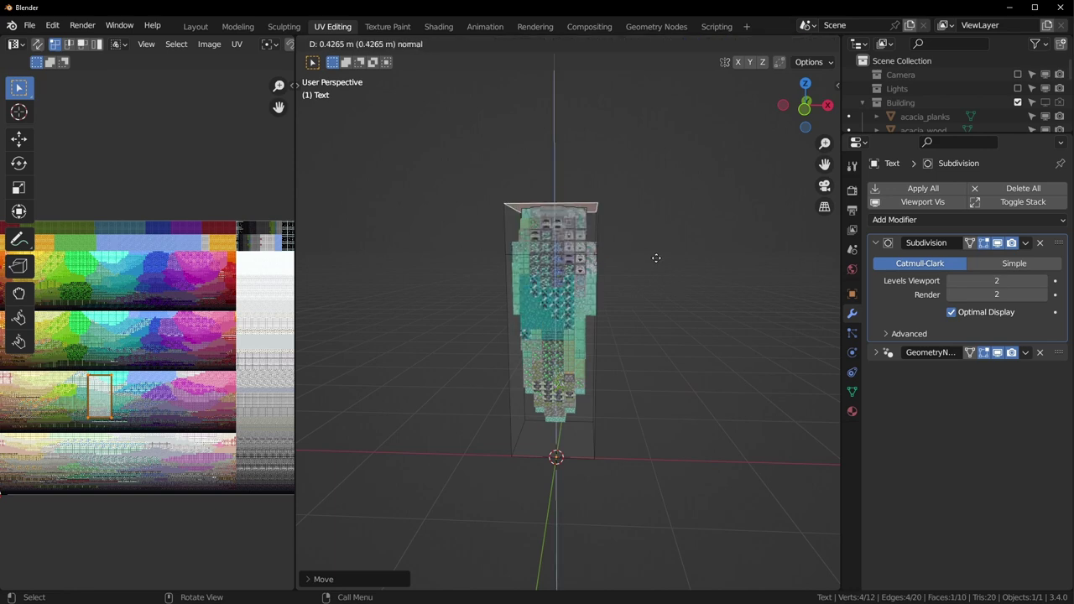
key("Escape")
key("s")
left_click(783, 277)
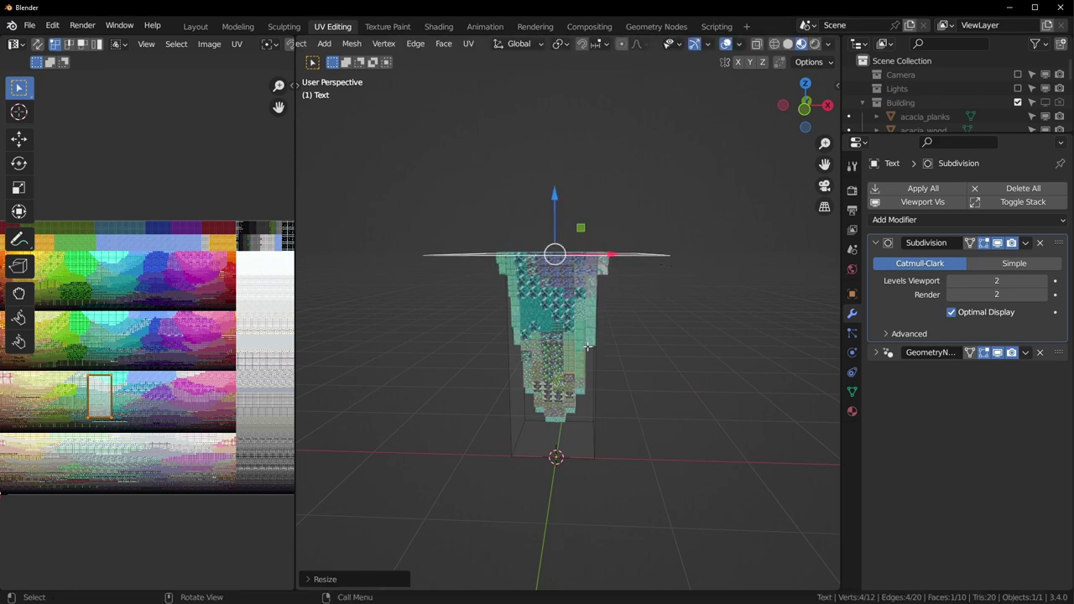
Add a loop cut around the column and slide it down close to the base.
key("ctrl+r")
left_click(587, 350)
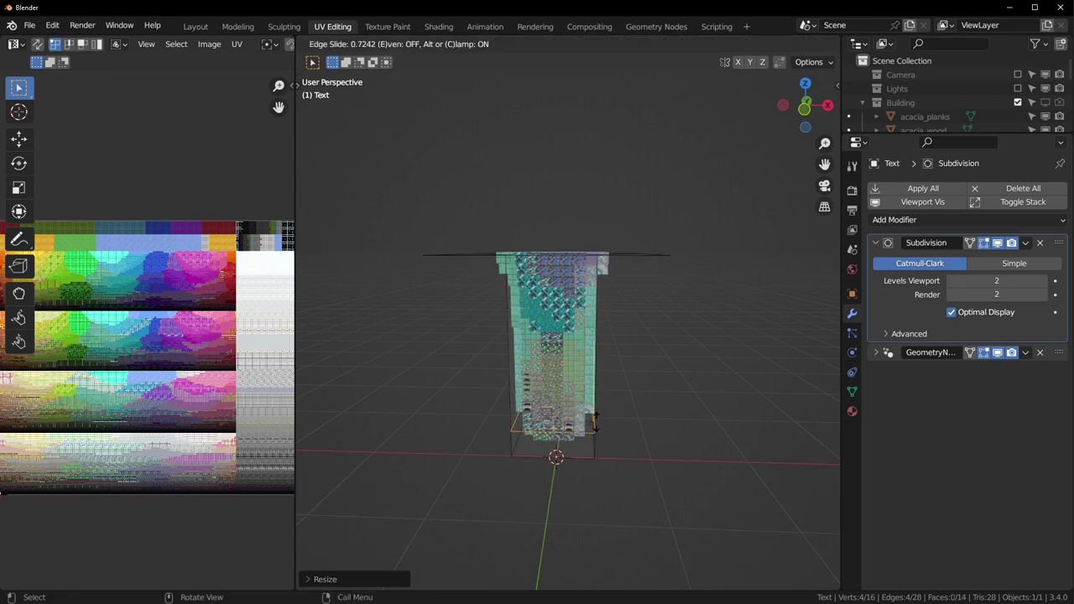
left_click(595, 420)
middle_click_drag(596, 419, 593, 449)
Select the flared top face, raise it slightly and scale it out much wider.
key("3")
left_click(555, 315)
mouse_move(557, 265)
left_mouse_down()
mouse_move(556, 243)
mouse_move(556, 253)
left_mouse_up()
key("s")
left_click(782, 382)
Extrude the mushroom cap upward in two stages, scaling its top face inward between the extrusions.
key("e")
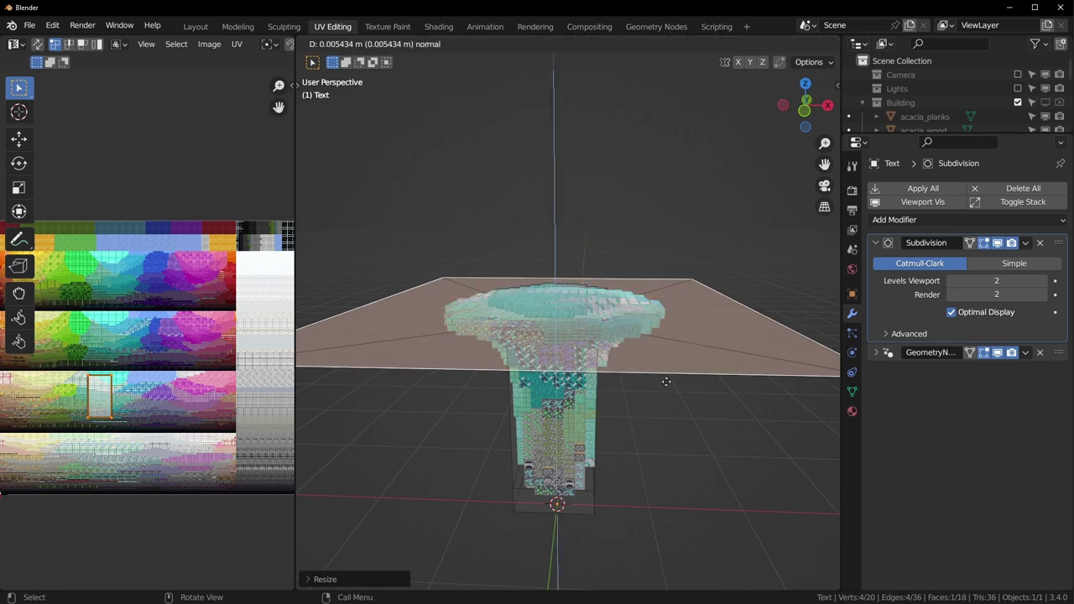
left_click(690, 367)
scroll(691, 366, "down", 2)
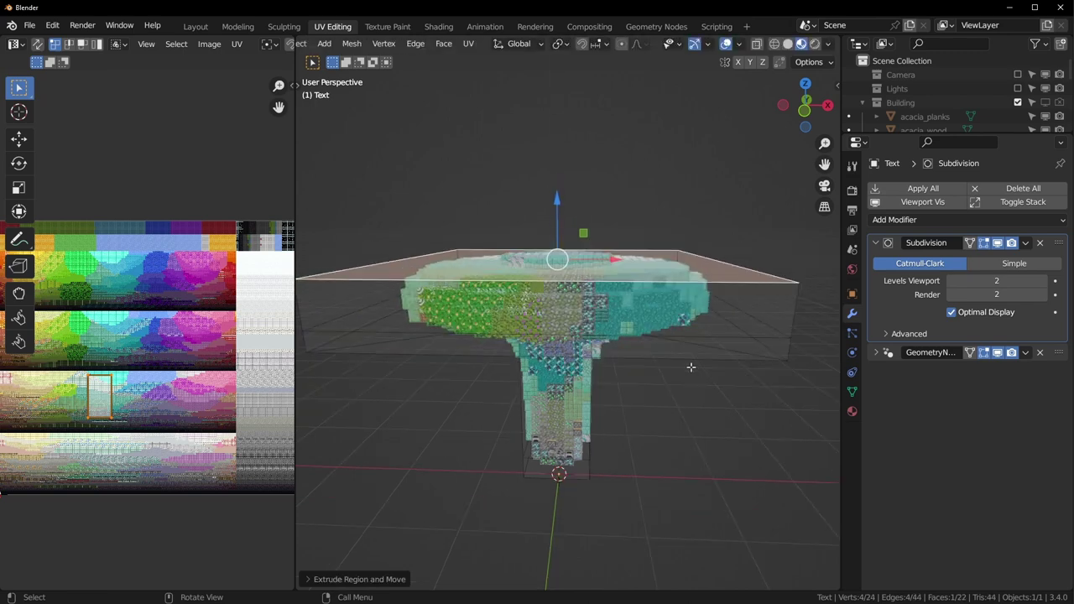
key("s")
left_click(629, 321)
key("e")
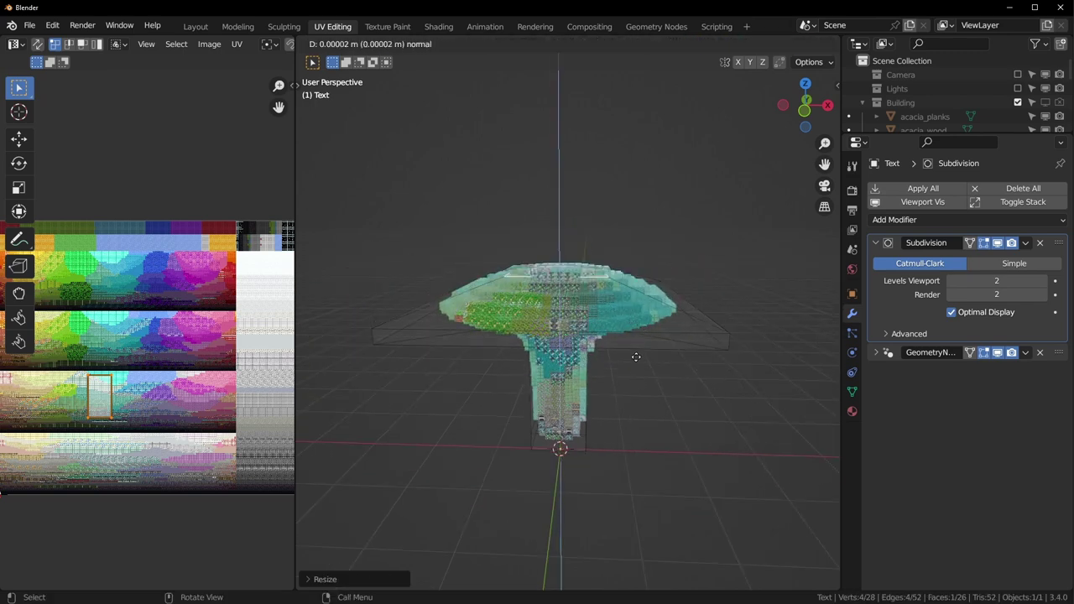
left_click(633, 374)
Add a loop cut around the cap's underside and move it up along Z to hollow the cap.
middle_click_drag(633, 346, 637, 309)
scroll(636, 309, "up", 1)
key("ctrl+r")
left_click(684, 277)
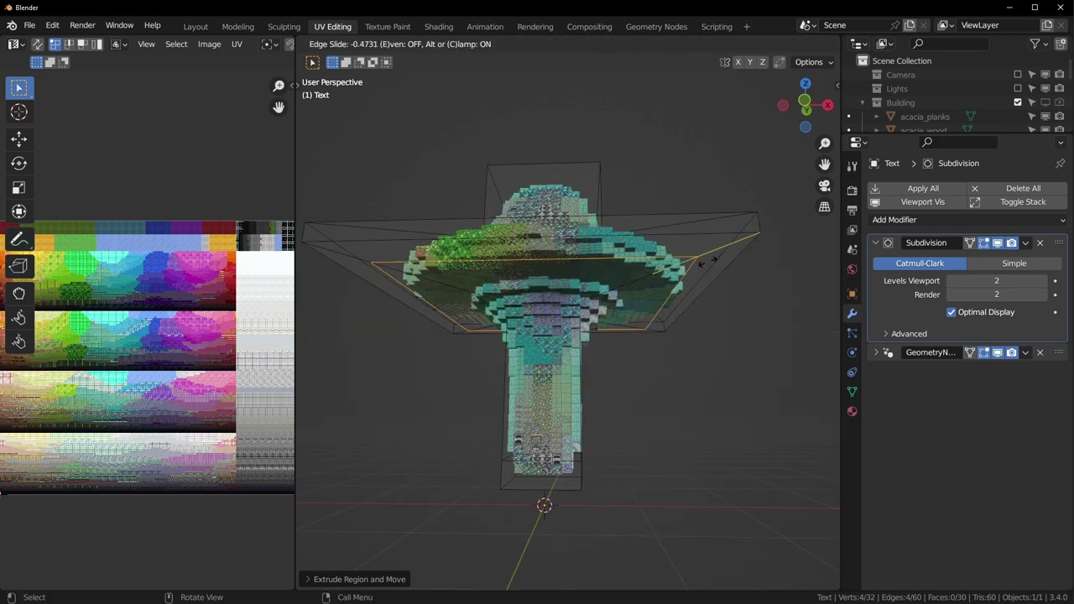
left_click(698, 264)
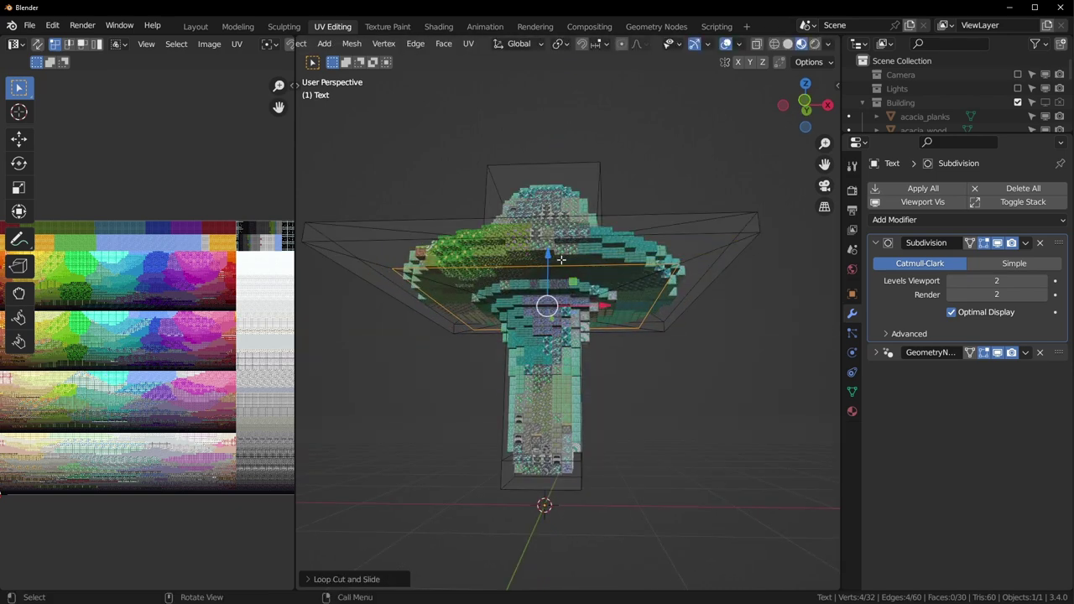
key("g")
key("z")
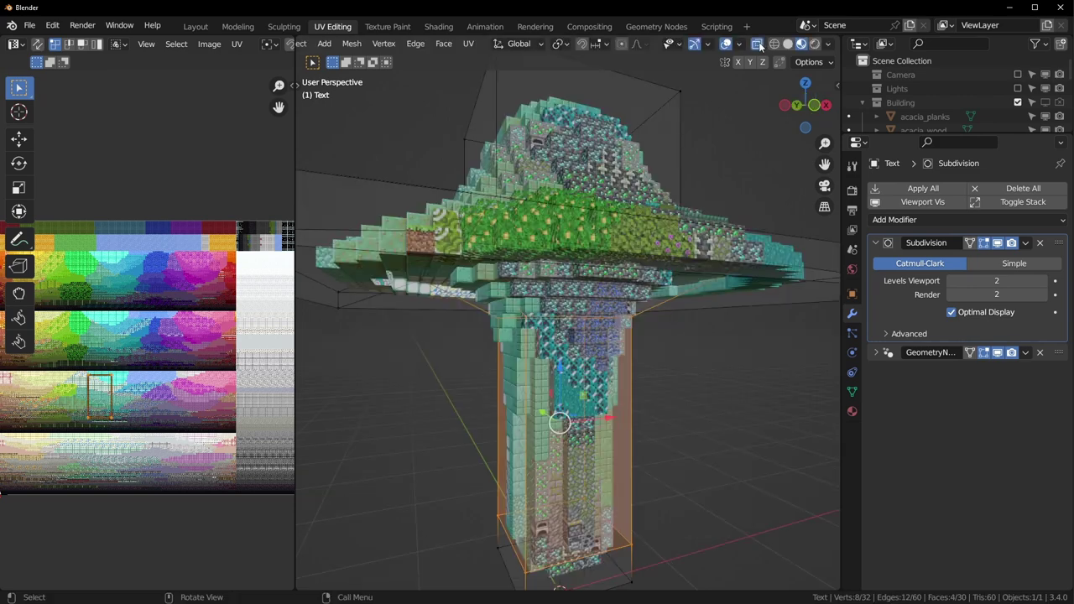
Turn on X-ray, select the ring of vertices at the stem's top and scale it to about 0.42.
left_click(758, 45)
left_click_drag(449, 366, 660, 310)
middle_click_drag(697, 439, 667, 424)
left_click_drag(457, 397, 654, 312)
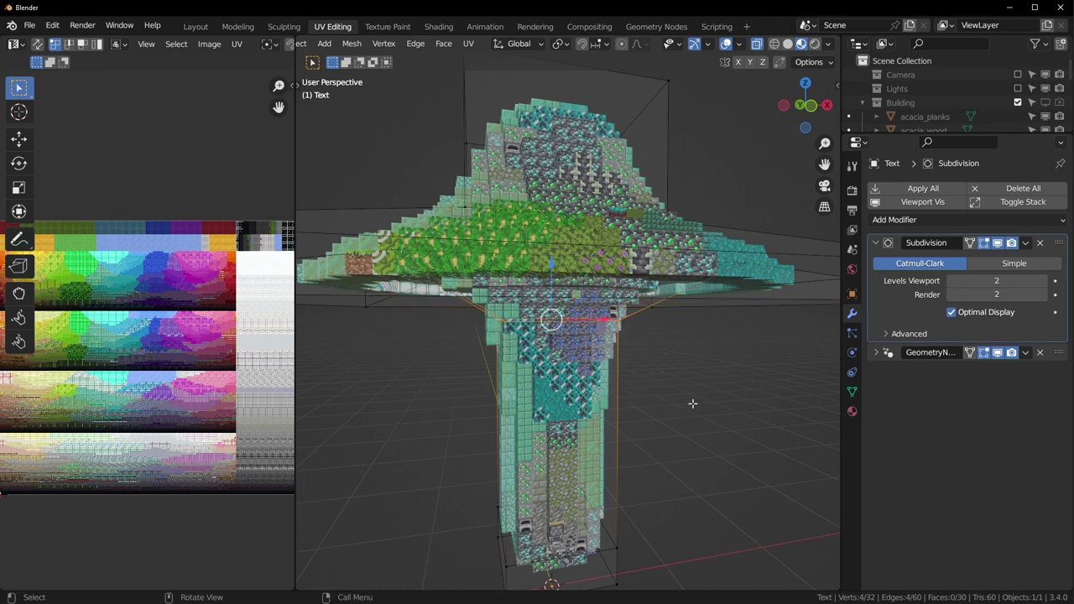
middle_click_drag(693, 404, 709, 413)
key("s")
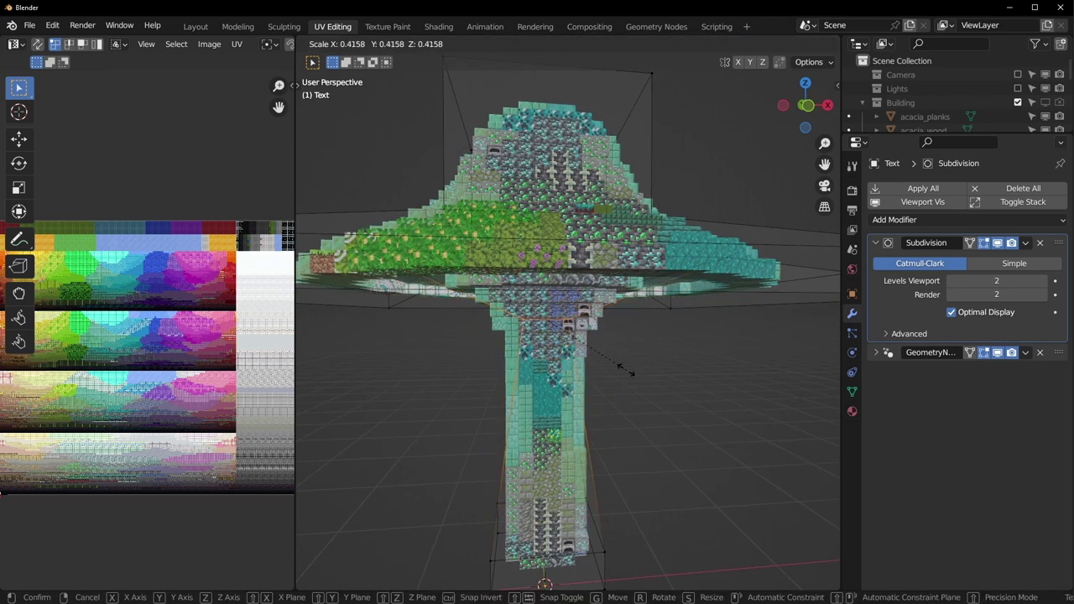
left_click(625, 371)
Move the stem's top ring up about 0.37 m along Z, preview the mushroom in Object Mode and return to Edit Mode.
key("g")
key("z")
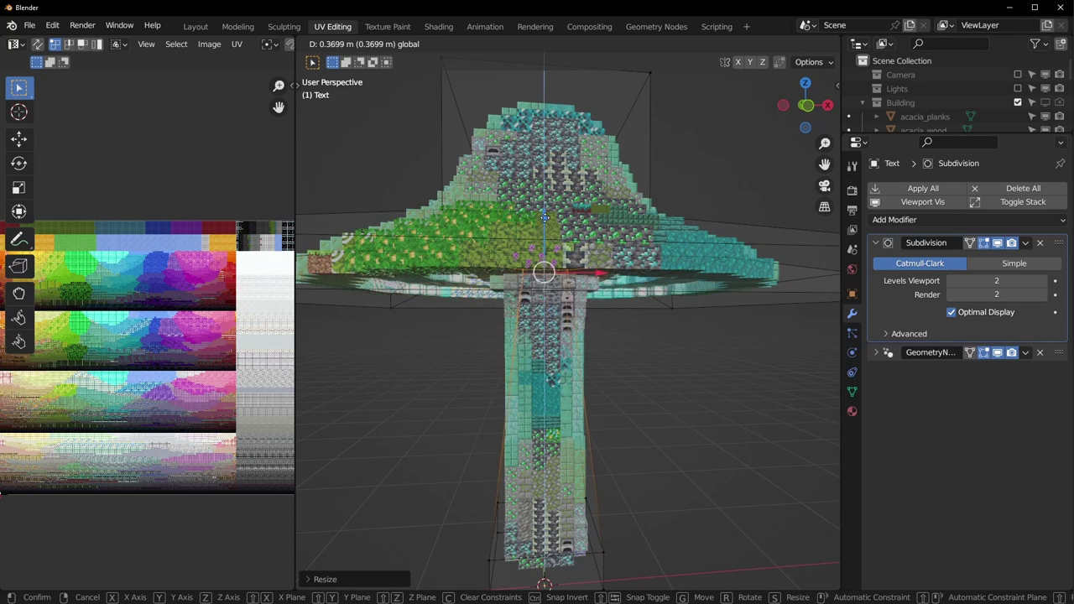
left_click(601, 387)
scroll(601, 386, "down", 3)
middle_click_drag(601, 387, 650, 398)
key("Tab")
scroll(698, 404, "down", 2)
key("Tab")
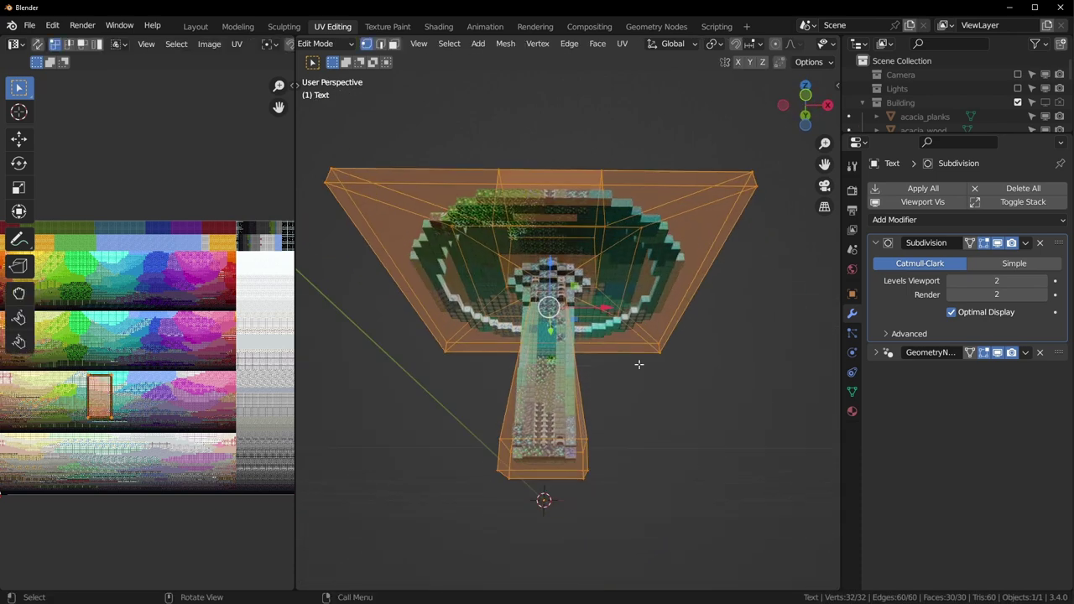
Select the stem's bottom face and grow the selection up the whole stem into the cap's inner underside.
left_click(393, 44)
middle_click_drag(522, 436, 547, 440)
left_click(550, 470)
left_click(553, 475)
middle_click_drag(683, 484, 682, 492)
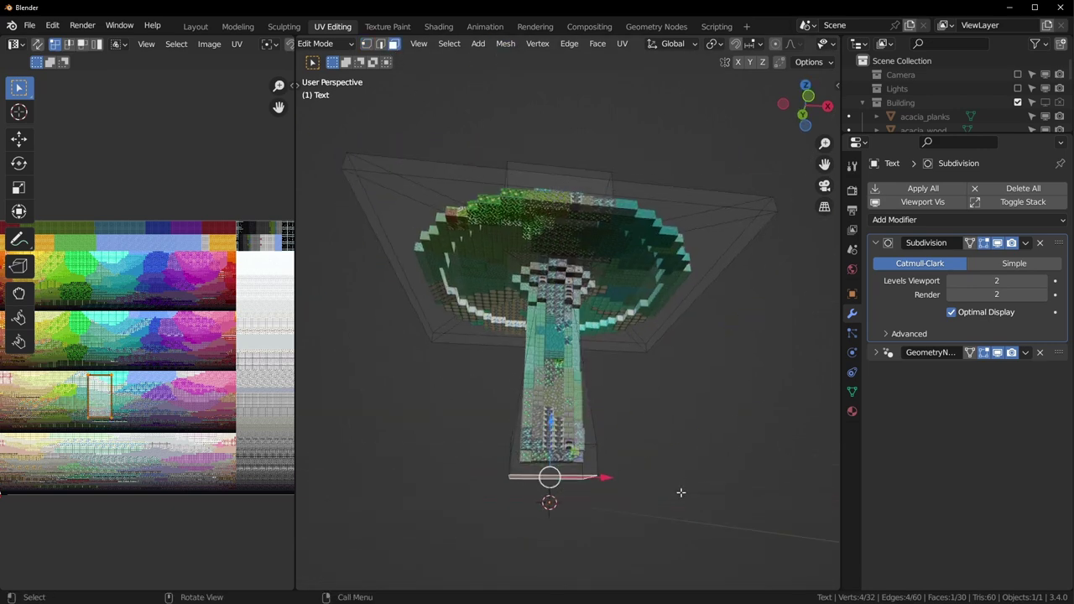
key("ctrl+KP_Add")
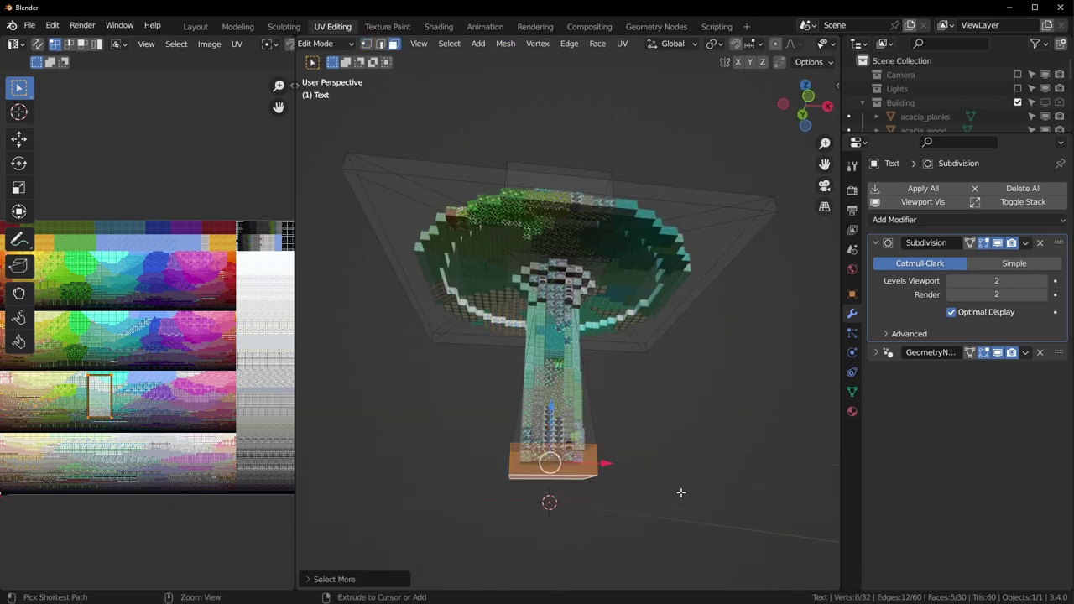
key("ctrl+KP_Add")
key("ctrl+KP_Add")
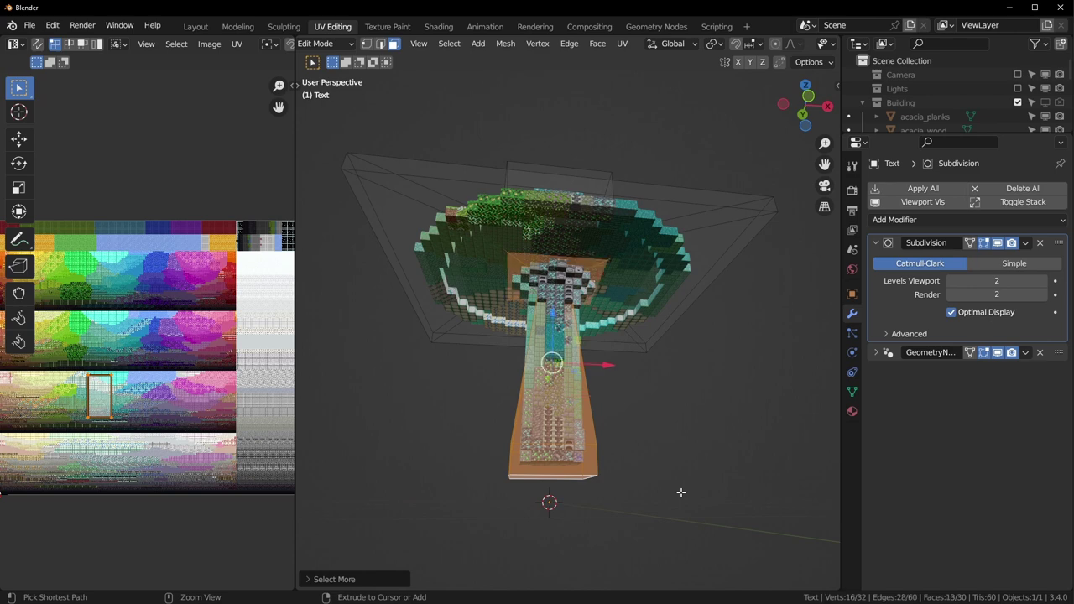
Scale the selected stem faces' UVs down to a point in the UV editor.
key("s")
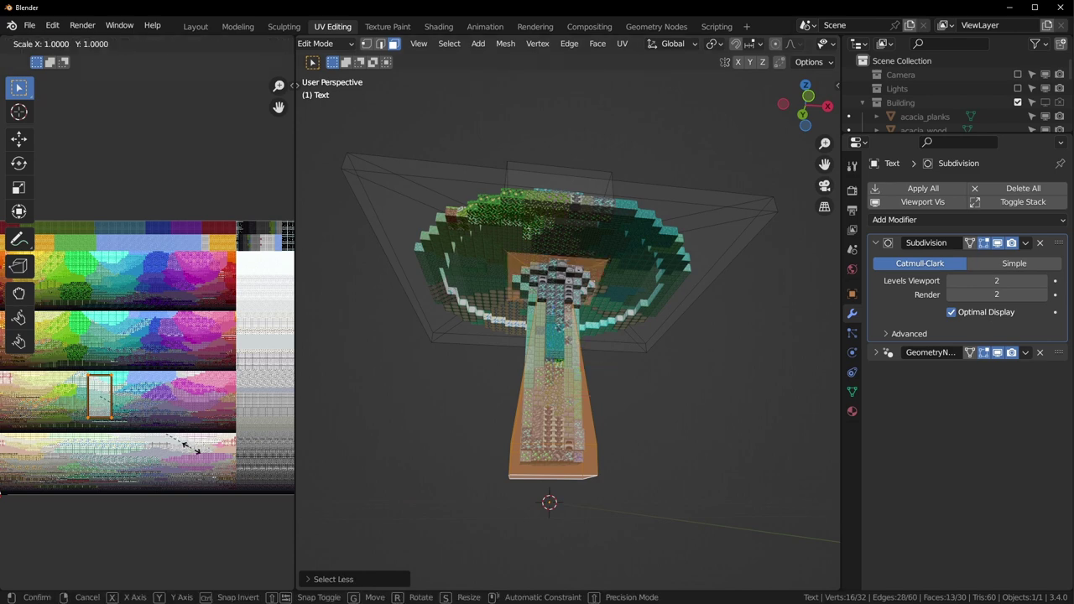
left_click(191, 449)
key("g")
right_click(184, 411)
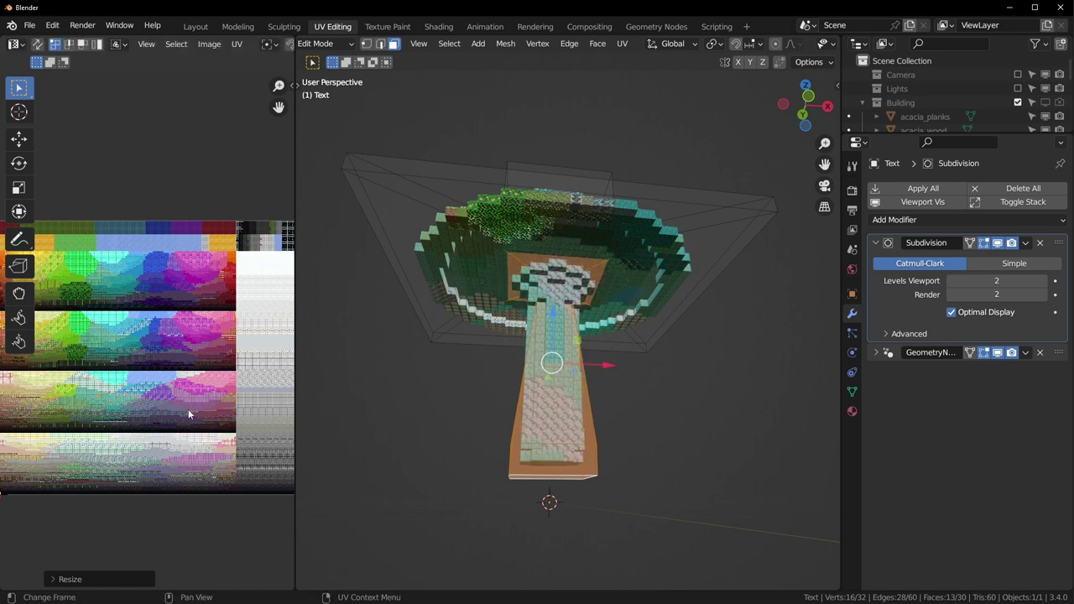
middle_click_drag(185, 412, 232, 409)
Grow the selection over the cap's whole underside and scale its UVs down to a point.
key("ctrl+KP_Add")
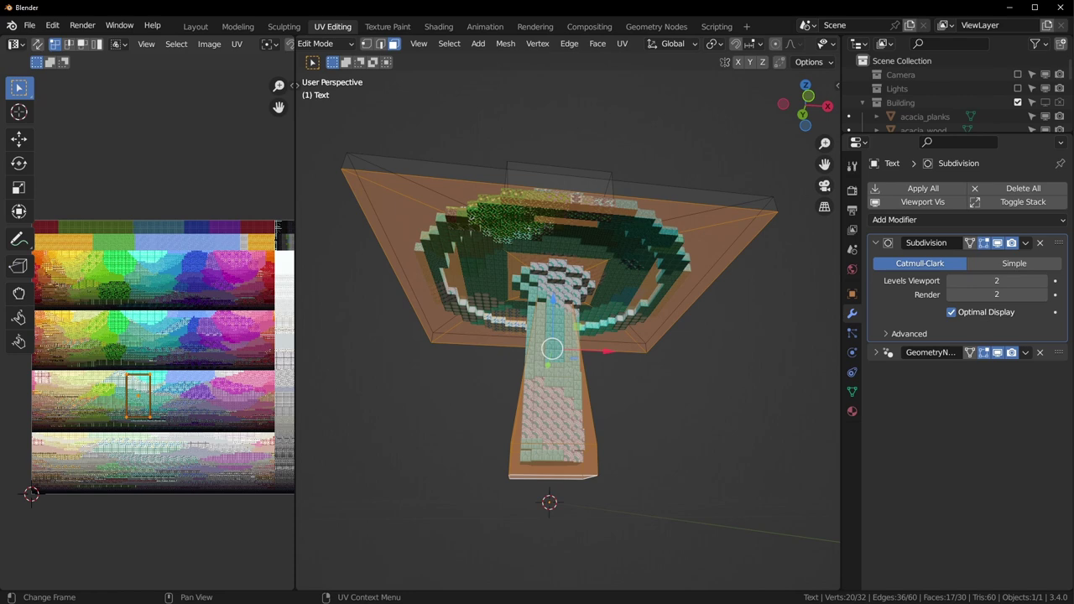
key("s")
left_click(168, 444)
Move the collapsed UVs onto a pale cream colour in the palette's lightest band.
scroll(247, 378, "up", 4)
middle_click_drag(225, 397, 238, 359)
scroll(251, 394, "down", 2)
key("g")
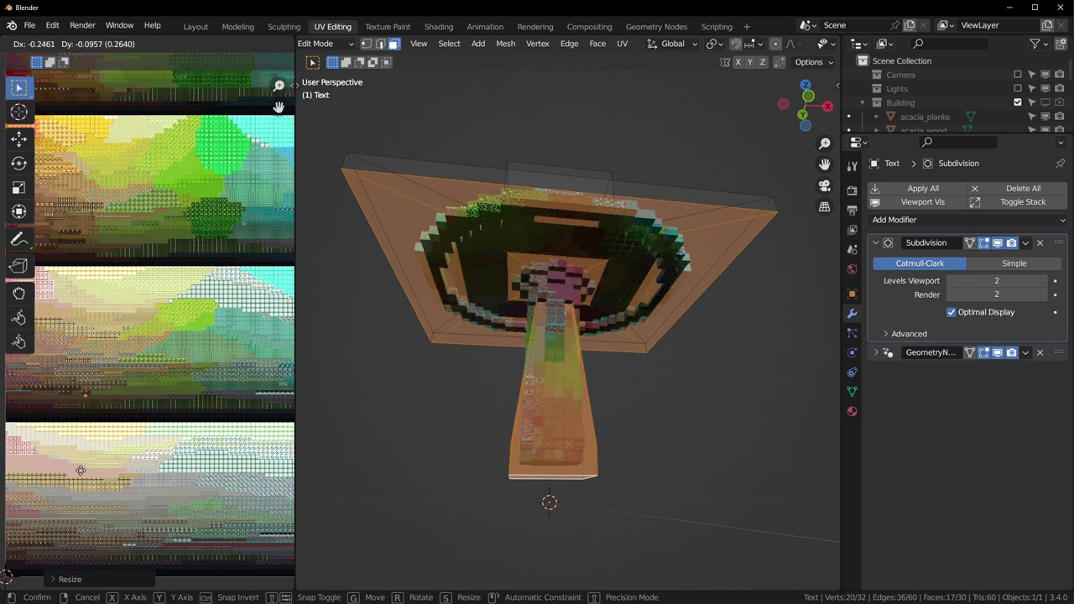
left_click(87, 493)
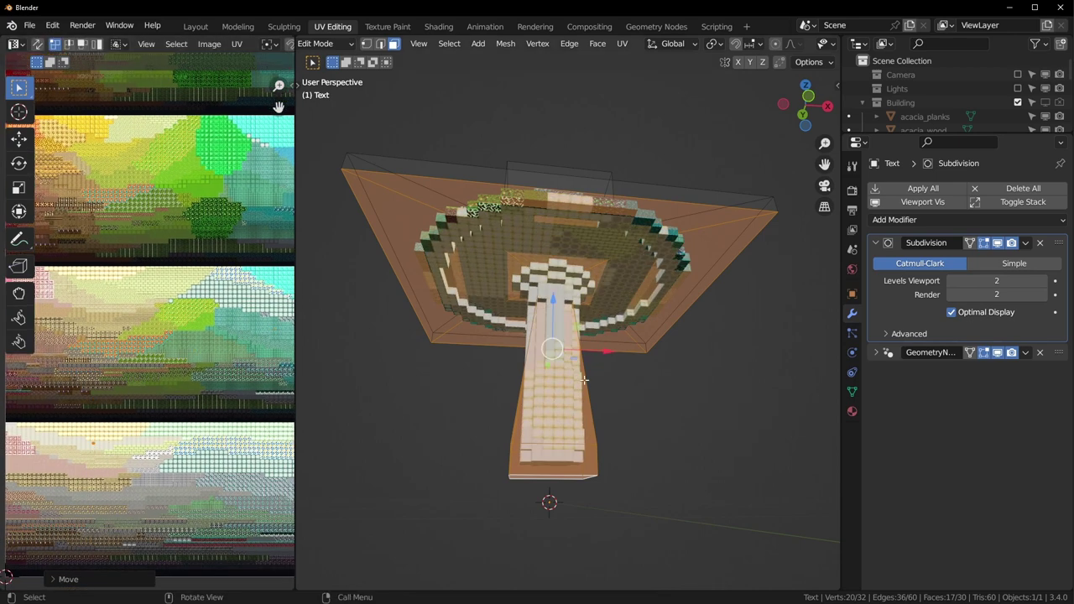
Select the cap's top face and grow the selection over the cap's entire upper surface.
scroll(587, 381, "down", 5)
middle_click_drag(599, 377, 555, 252)
scroll(601, 412, "up", 3)
left_click(557, 247)
middle_click_drag(672, 346, 667, 333)
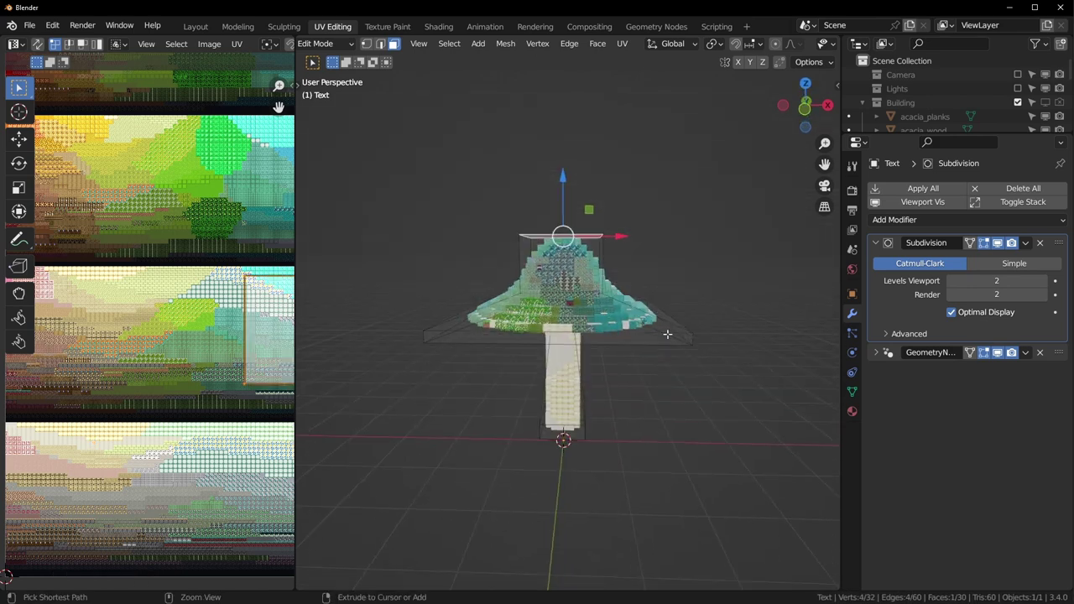
key("ctrl+KP_Add")
key("ctrl+KP_Add")
key("ctrl+KP_Add")
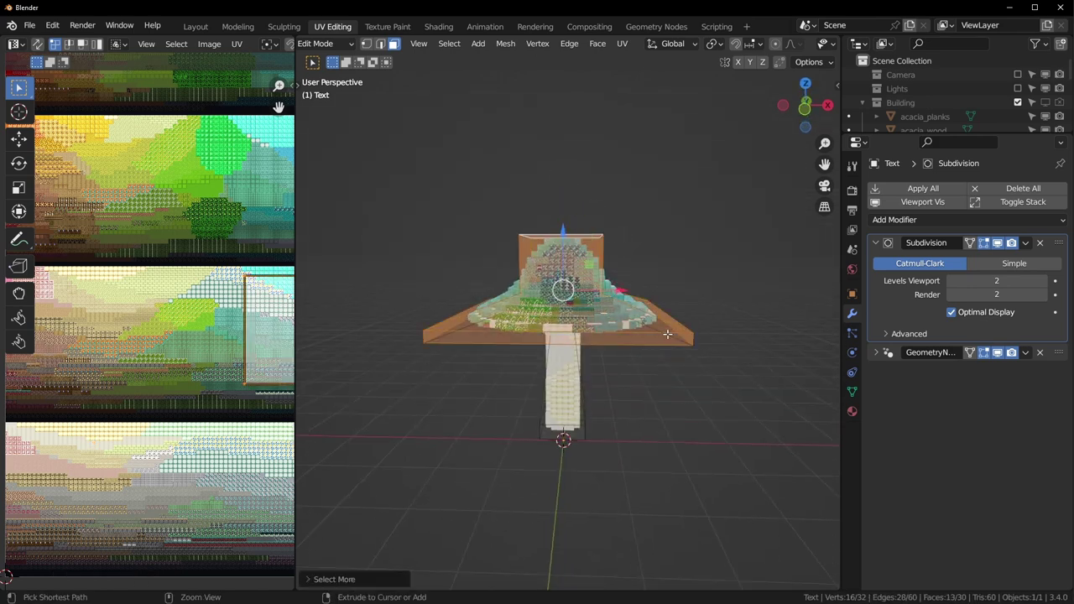
Scale the cap's UVs to 0 and move them onto the red-orange area of the palette.
middle_click_drag(681, 347, 653, 370, "shift")
scroll(258, 377, "down", 3)
middle_click_drag(235, 386, 211, 391)
key("s")
key("0")
key("Return")
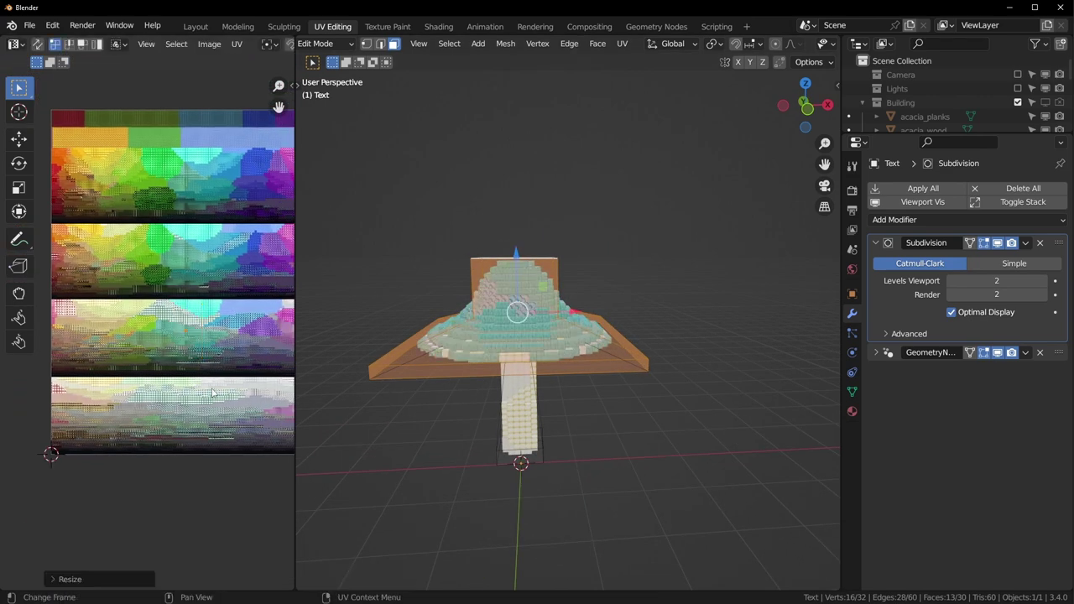
key("g")
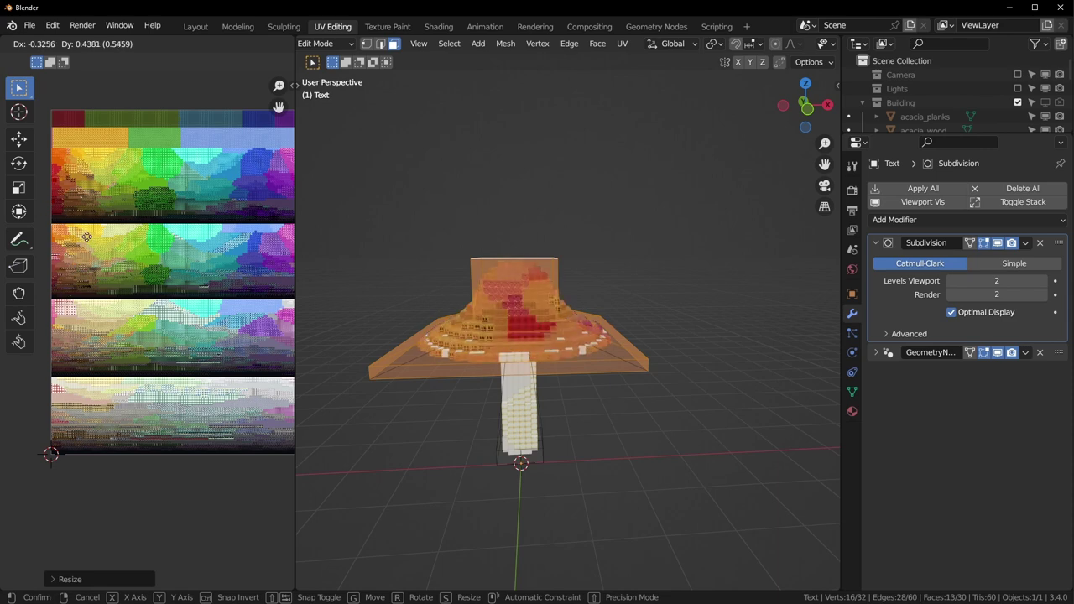
left_click(85, 230)
Return to Object Mode, collapse the Subdivision modifier's settings and expand the geometry nodes modifier's settings.
key("Tab")
middle_click_drag(715, 448, 655, 452)
left_click(876, 243)
left_click(877, 261)
Set the noise Strength to 0 and select the mushroom.
scroll(996, 516, "down", 5)
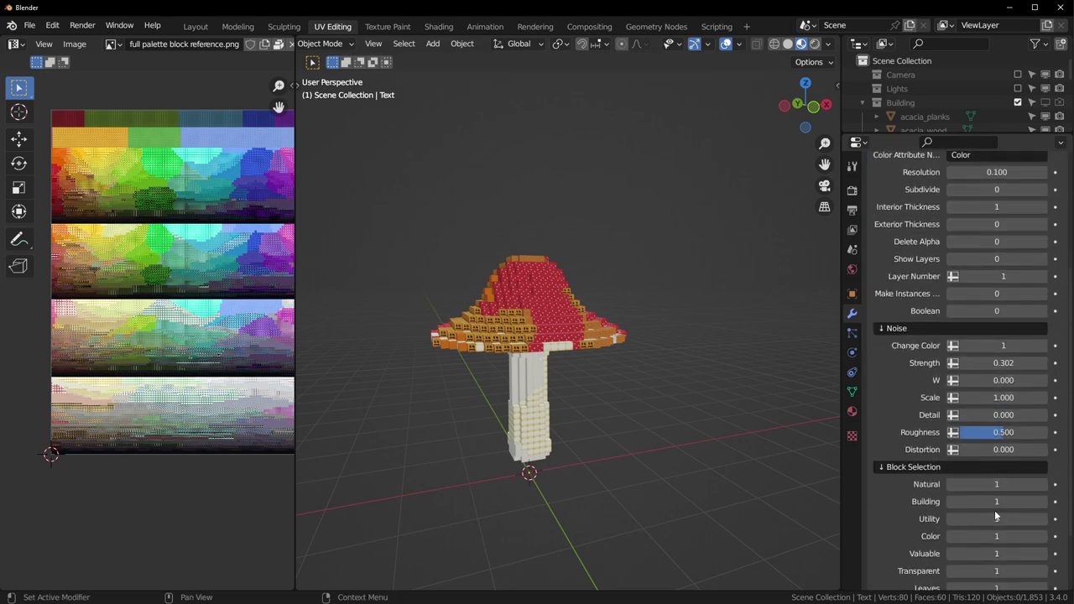
scroll(1003, 437, "up", 1)
left_click(1008, 408)
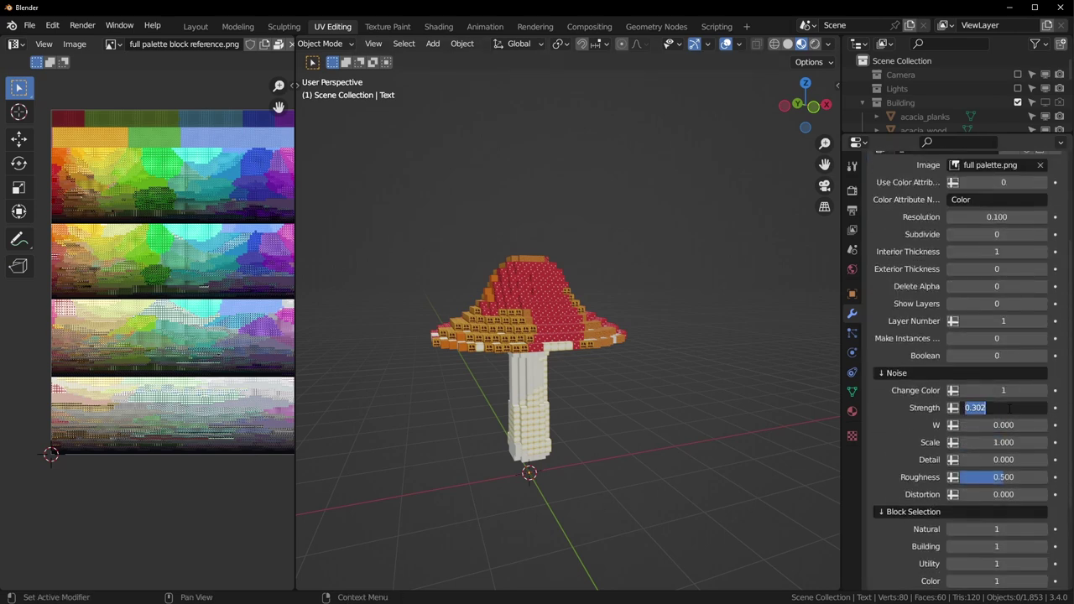
type("0")
key("Return")
scroll(537, 327, "up", 3)
middle_click_drag(537, 327, 609, 361)
scroll(580, 323, "down", 4)
left_click(566, 307)
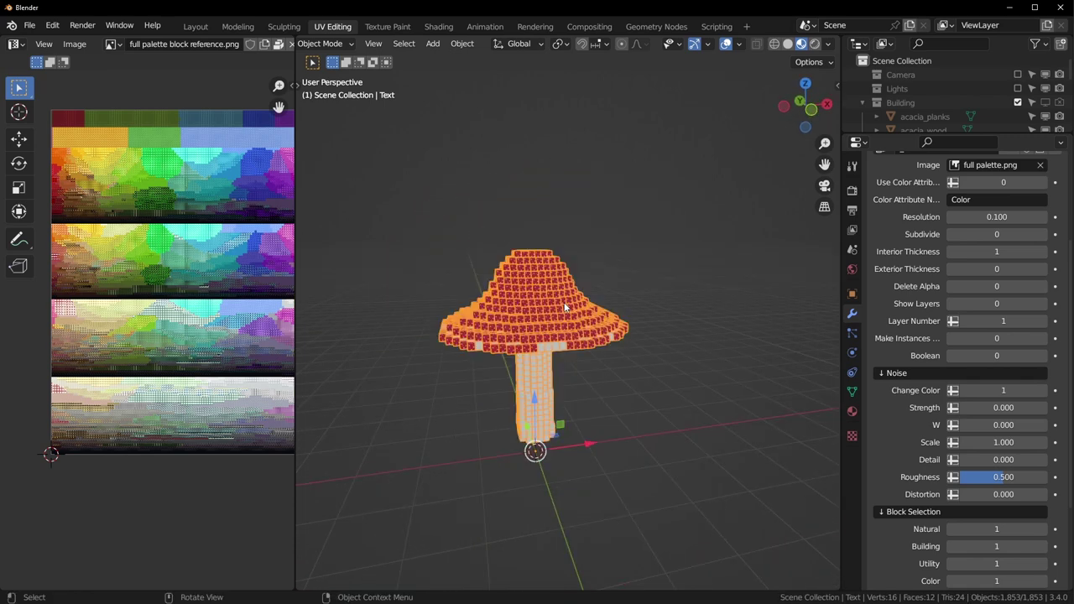
key("Tab")
middle_click_drag(659, 254, 642, 343)
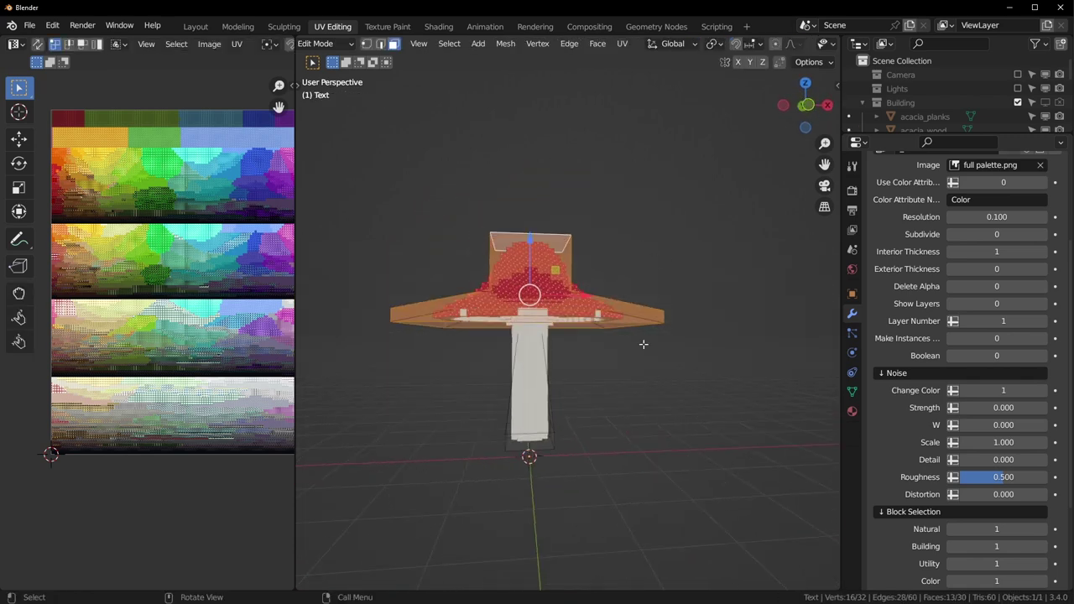
scroll(643, 343, "up", 1)
key("ctrl+r")
key("Escape")
middle_click_drag(643, 412, 643, 434)
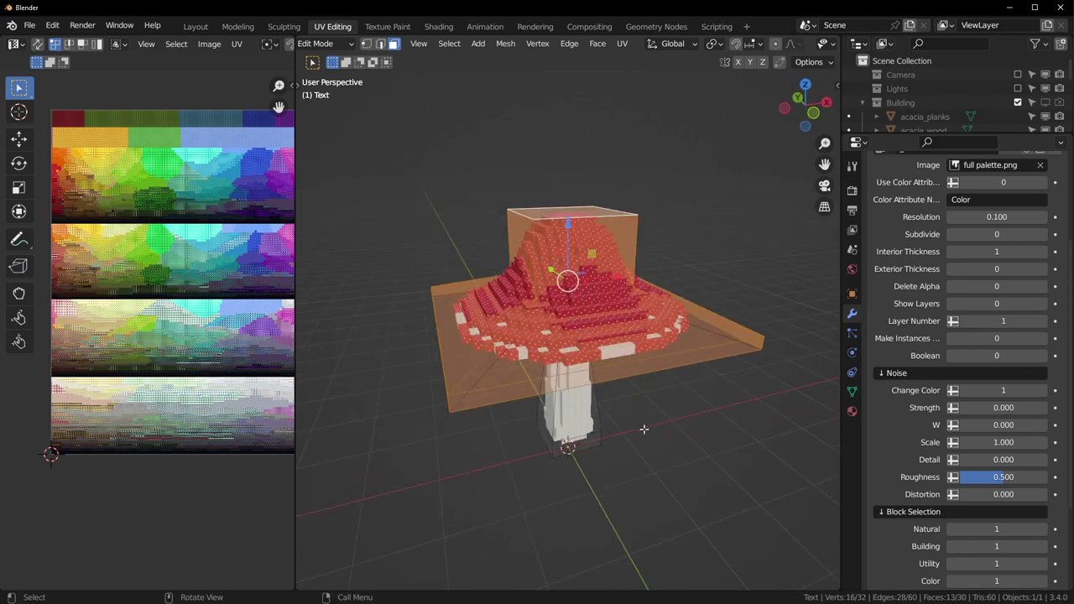
key("Tab")
scroll(946, 384, "up", 4)
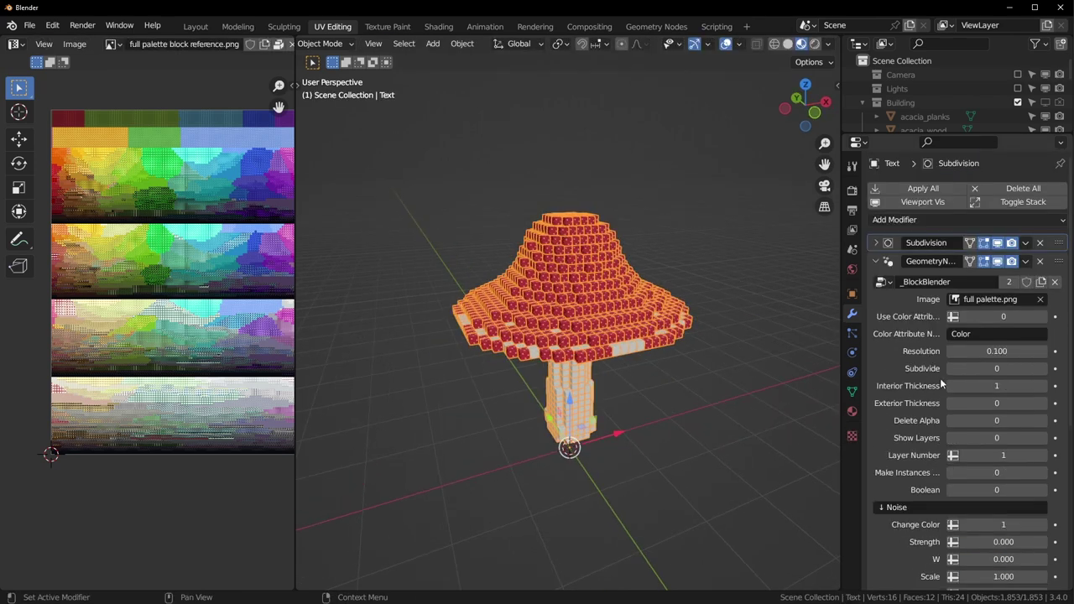
Collapse the geometry nodes modifier's settings, apply the Subdivision modifier to the mushroom and enter Edit Mode.
left_click(877, 262)
left_click(875, 243)
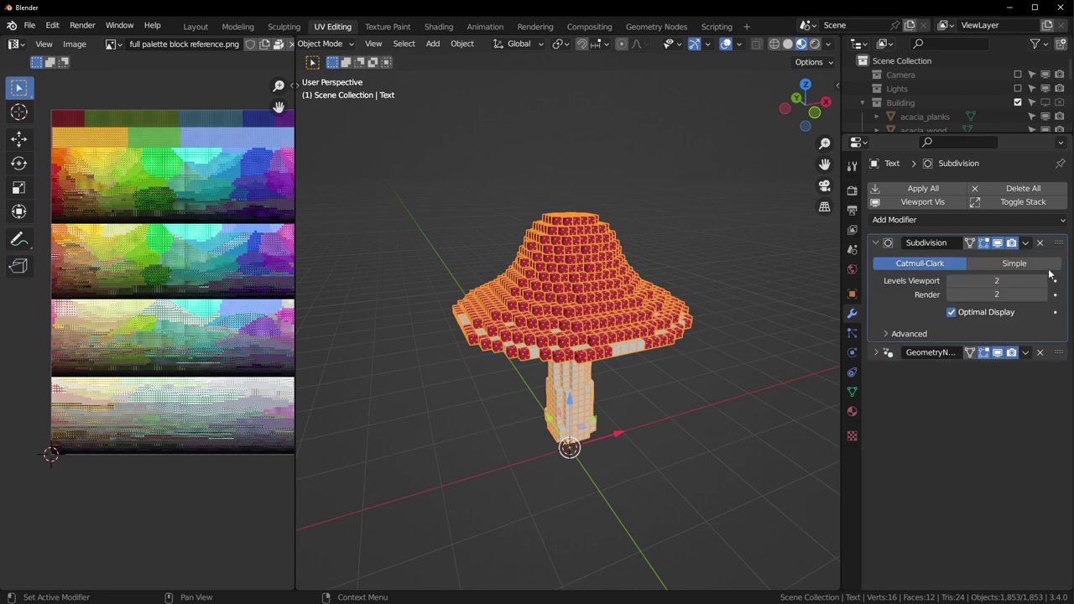
left_click(1026, 243)
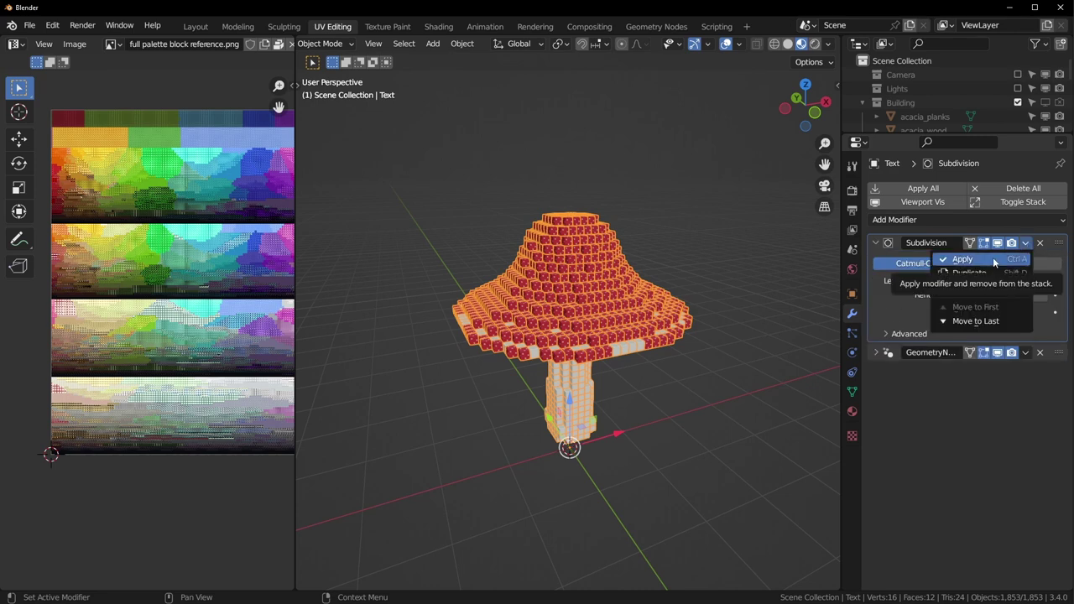
left_click(993, 257)
middle_click_drag(713, 336, 618, 352)
key("Tab")
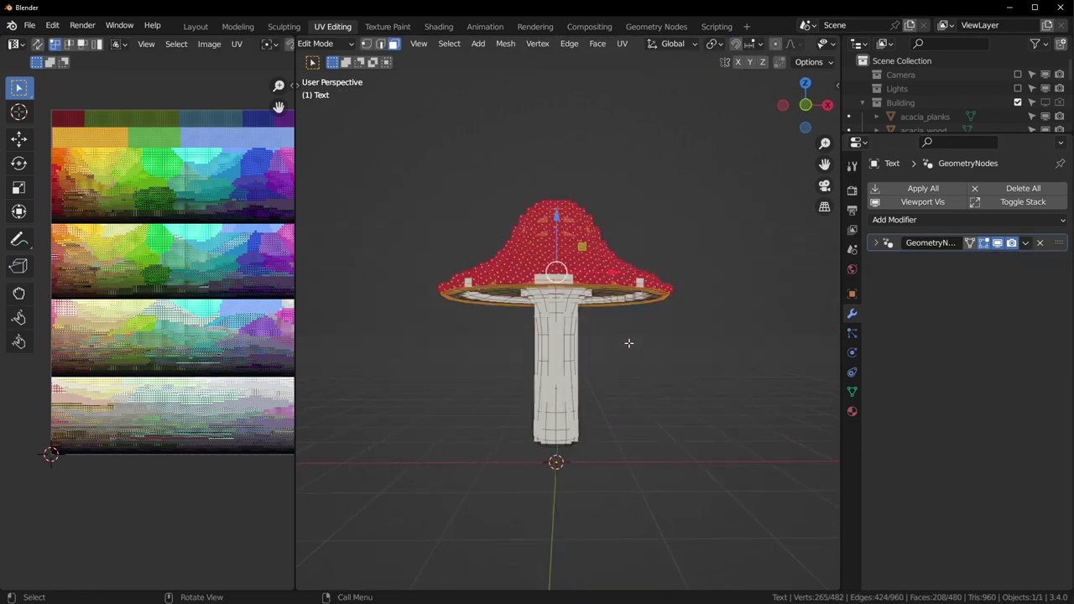
Hide the geometry nodes modifier in the viewport to inspect the underlying mesh, and show it again.
left_click(997, 242)
middle_click_drag(613, 252, 576, 242)
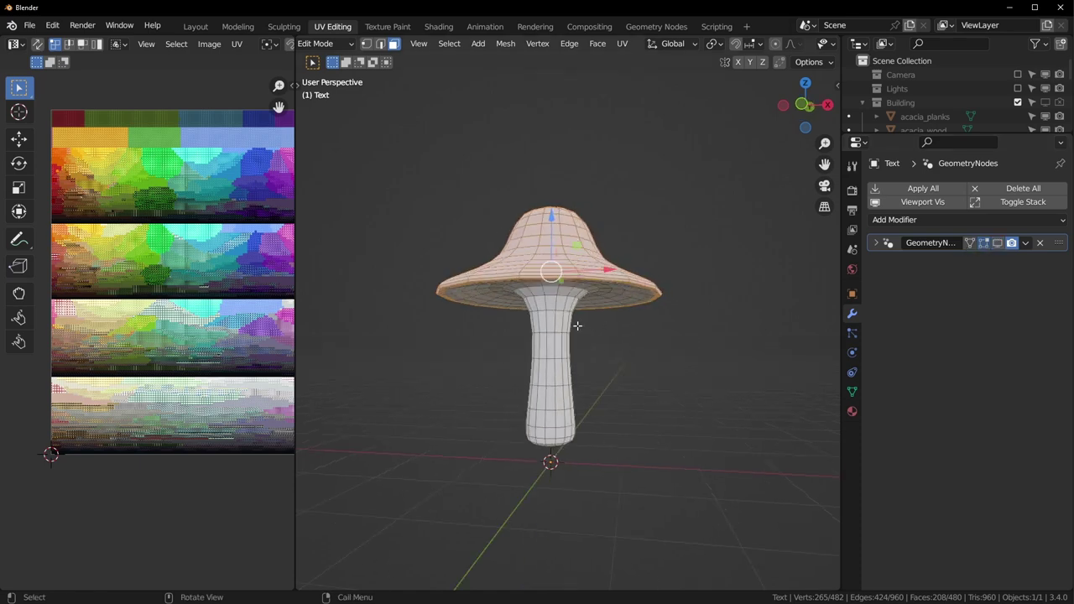
middle_click_drag(579, 324, 638, 302)
left_click(997, 243)
middle_click_drag(755, 151, 727, 127)
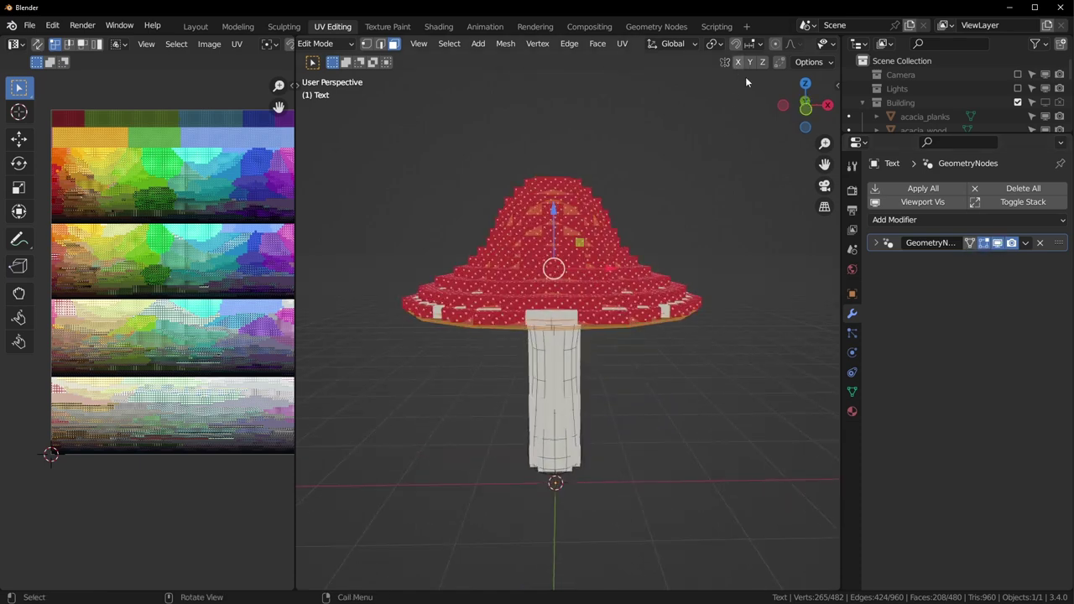
Enable proportional editing and try moving the cap's top face with the proportional size enlarged to about 3.45 m.
left_click(775, 45)
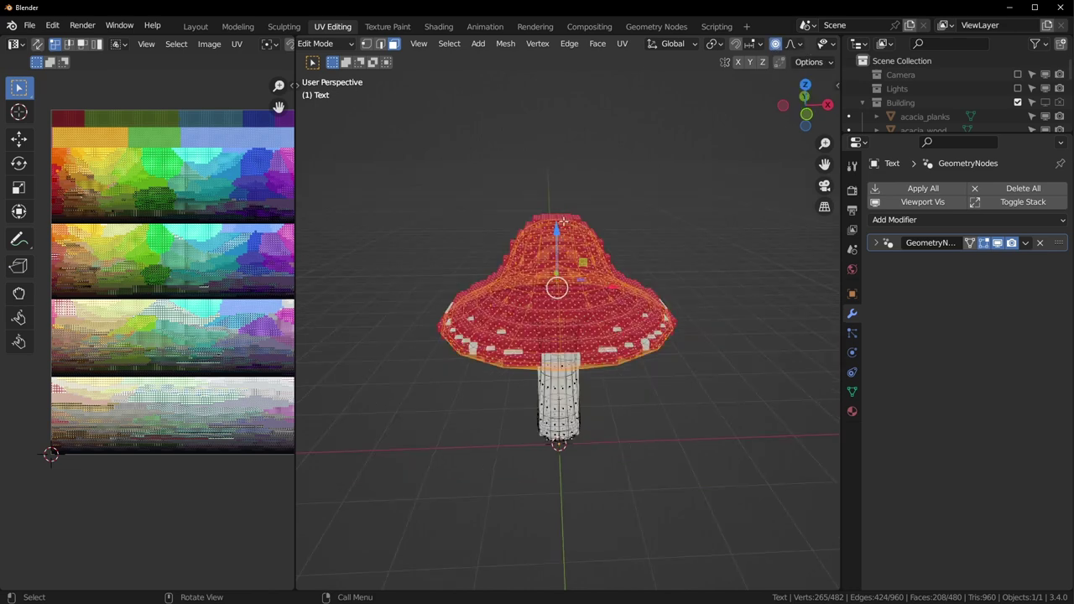
left_click(563, 222)
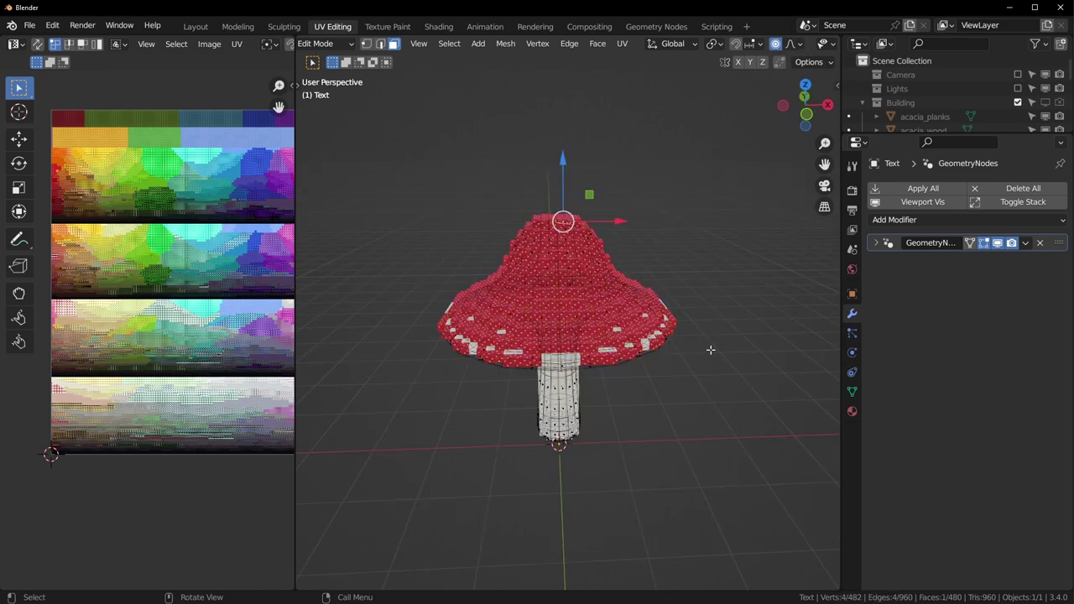
middle_click_drag(710, 345, 669, 333)
key("g")
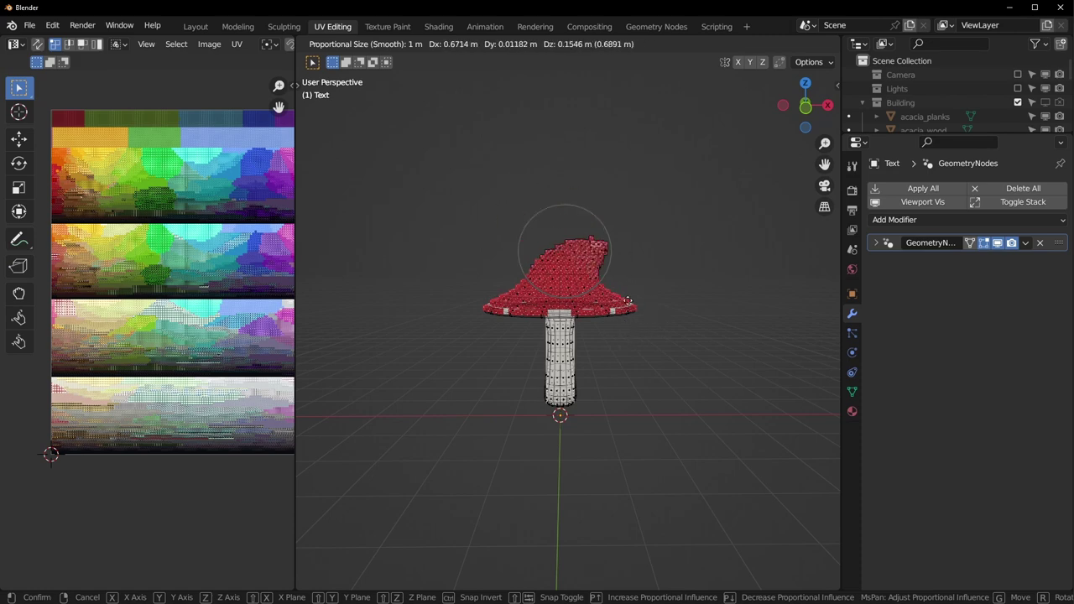
scroll(637, 252, "down", 13)
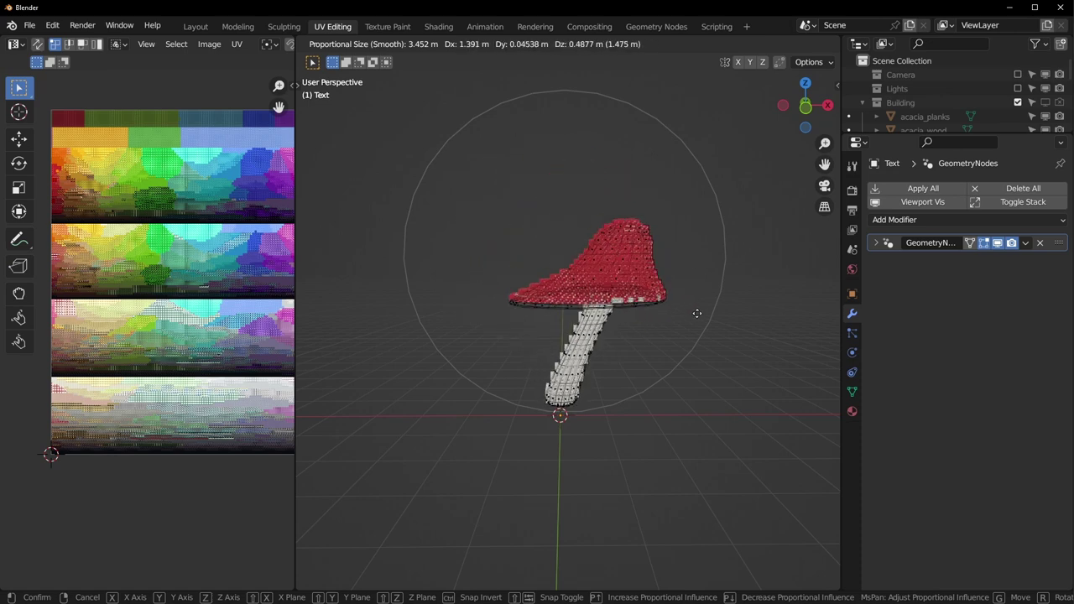
right_click(628, 301)
Select the upper part of the cap, grow the selection and tilt it with proportional editing.
left_click_drag(466, 197, 619, 266)
key("ctrl+KP_Add")
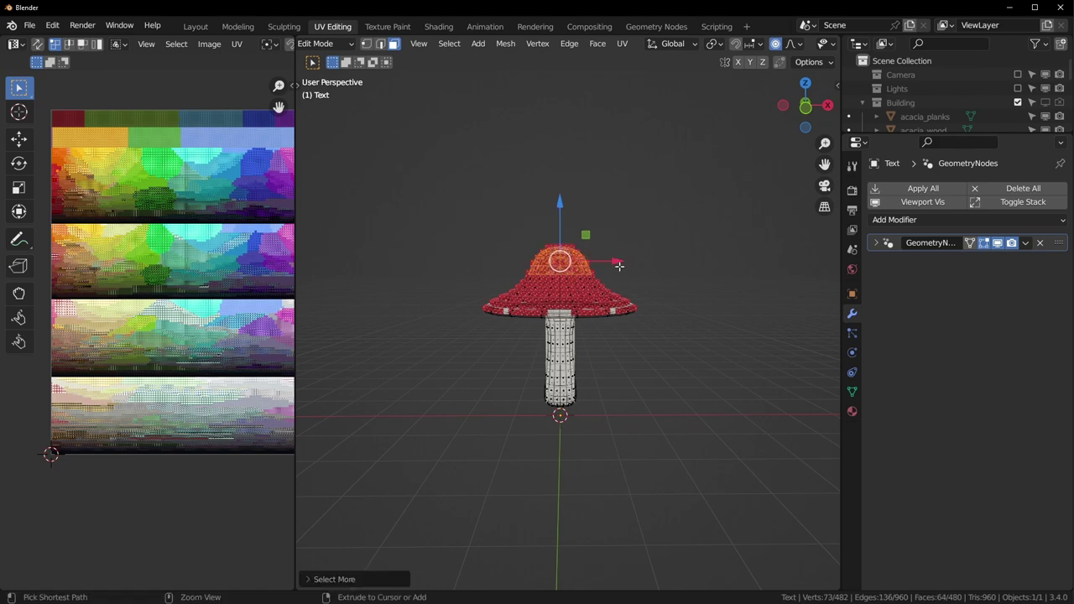
key("r")
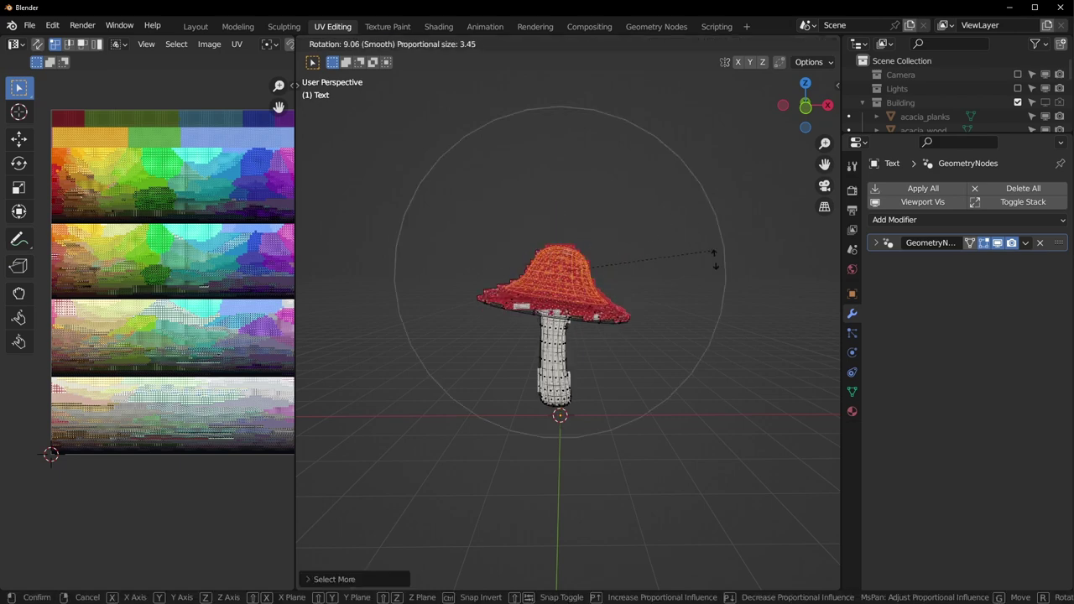
left_click(709, 336)
Move the tilted cap about 1.18 m along X and -0.57 m along Z with proportional editing, bending the stem.
key("g")
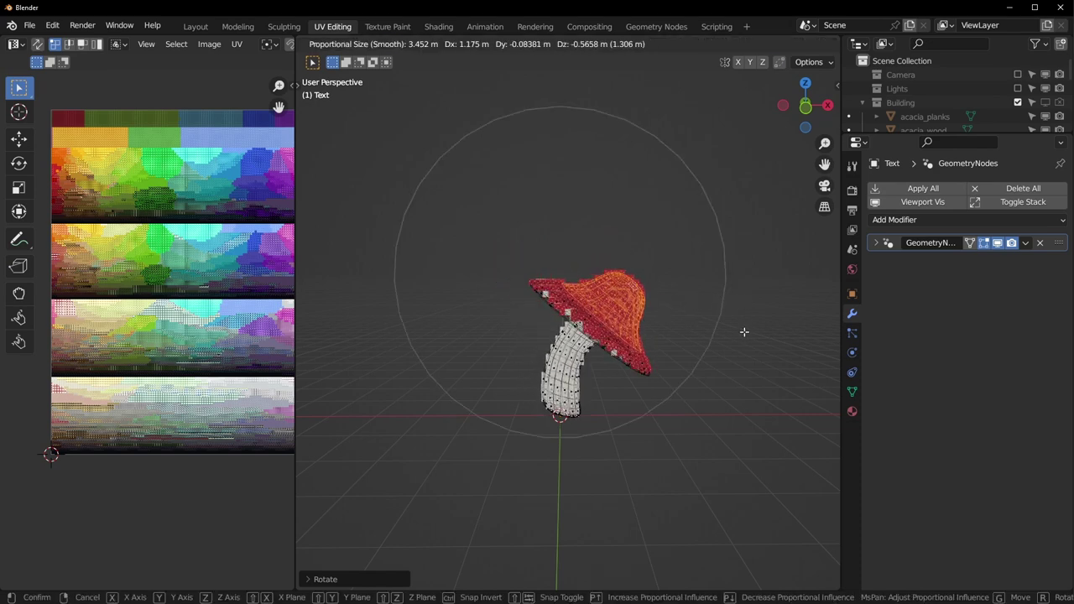
left_click(744, 332)
middle_click_drag(743, 333, 676, 339)
scroll(646, 315, "up", 1)
key("Tab")
key("Tab")
middle_click_drag(633, 277, 645, 270)
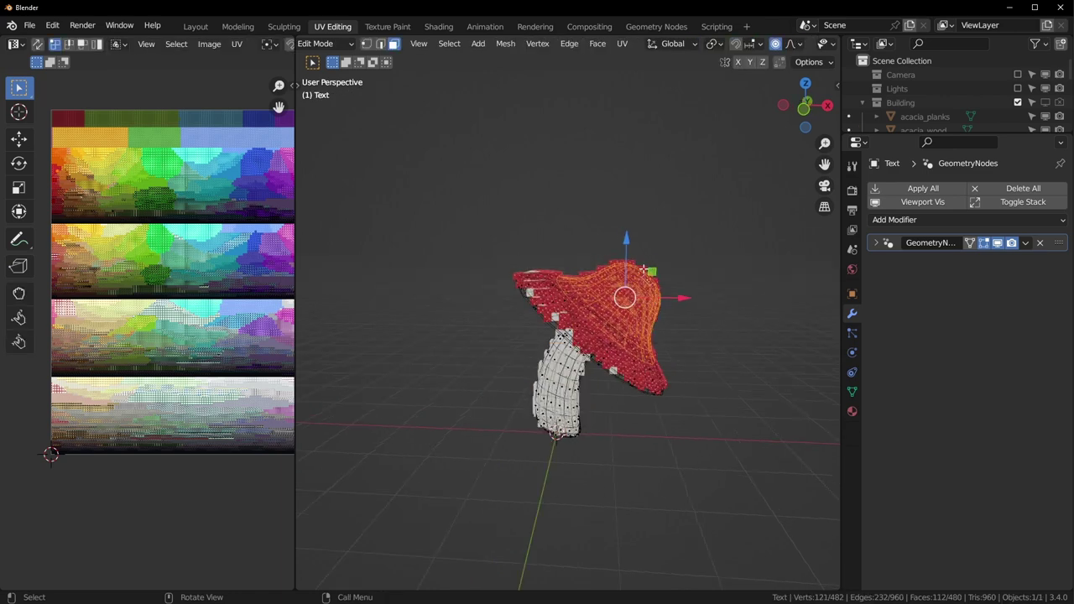
Try to rotate the cap's top face about the Z axis with varying proportional sizes.
left_click(628, 265)
key("r")
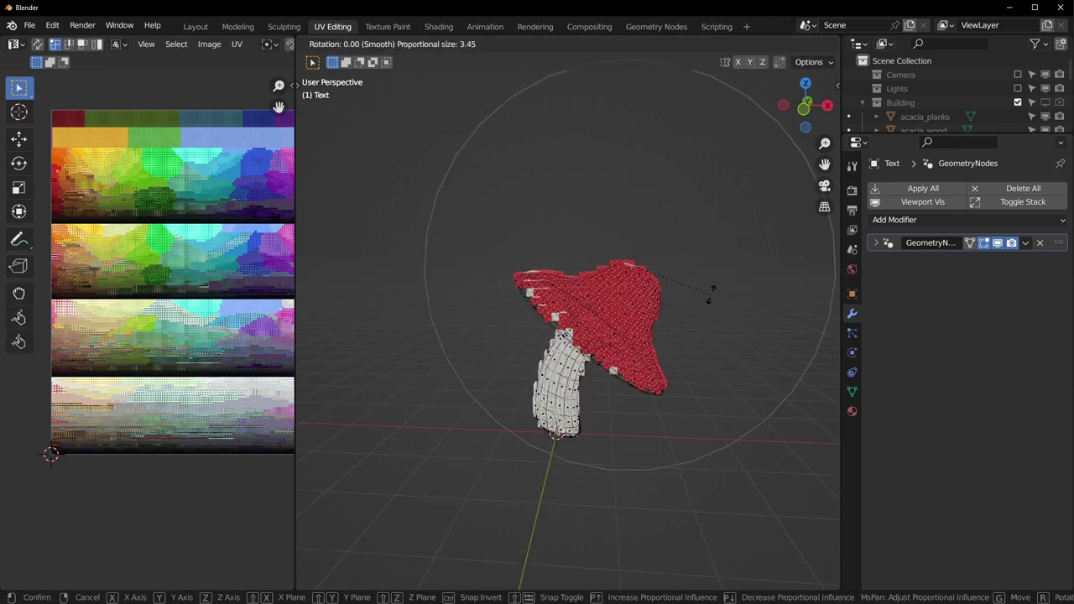
key("Escape")
key("r")
key("z")
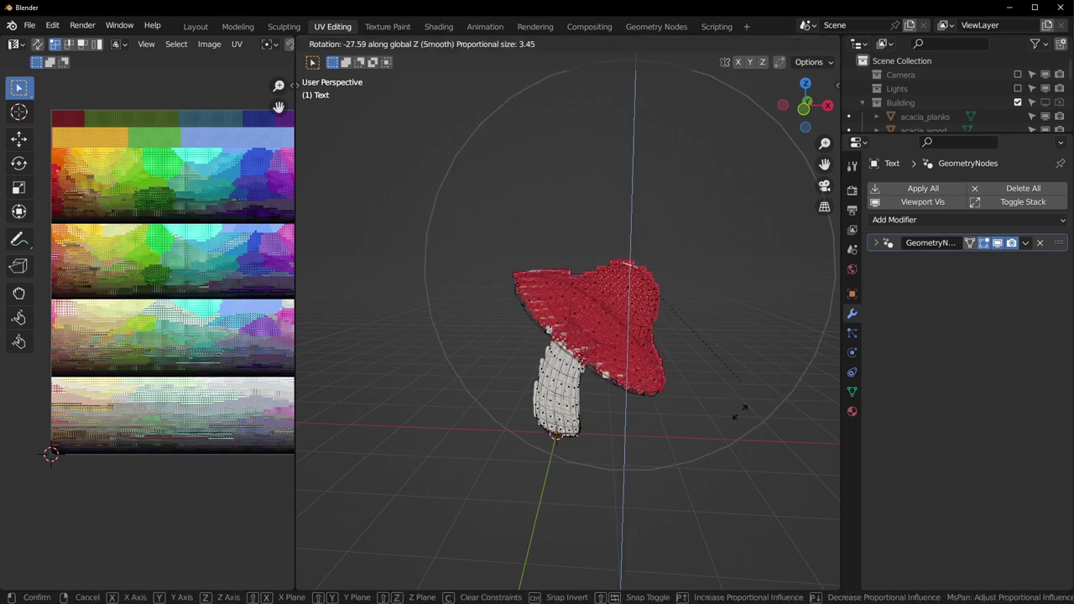
scroll(424, 466, "down", 6)
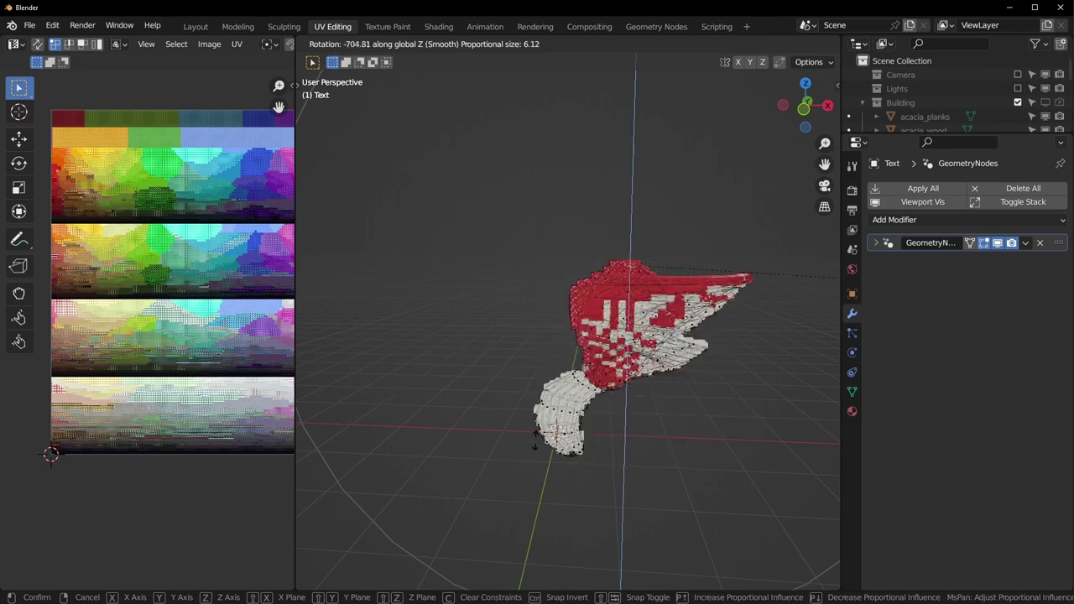
scroll(439, 576, "up", 7)
scroll(440, 575, "down", 13)
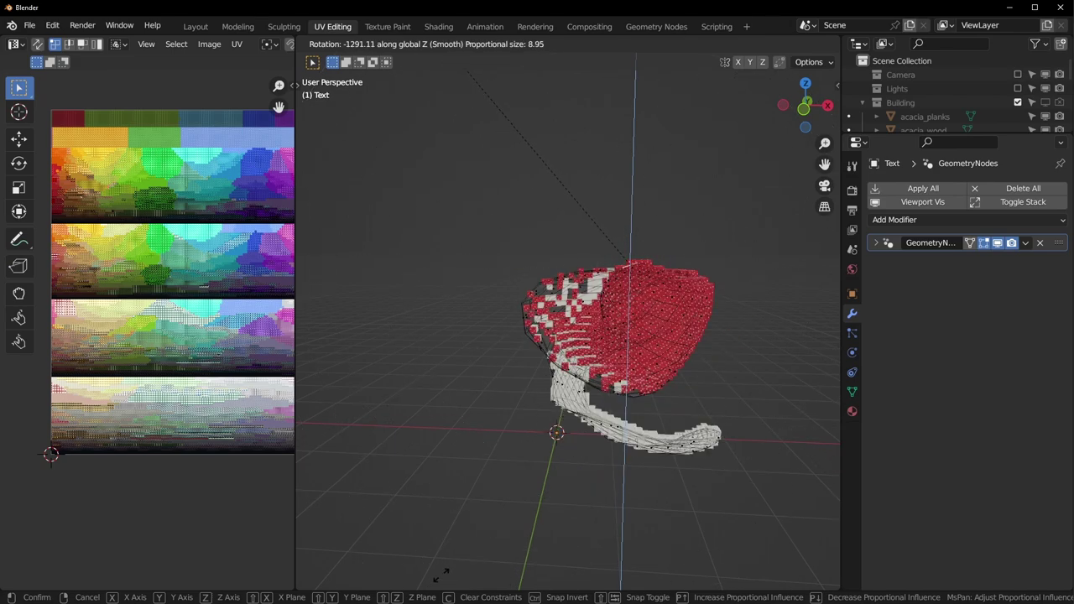
scroll(440, 576, "up", 7)
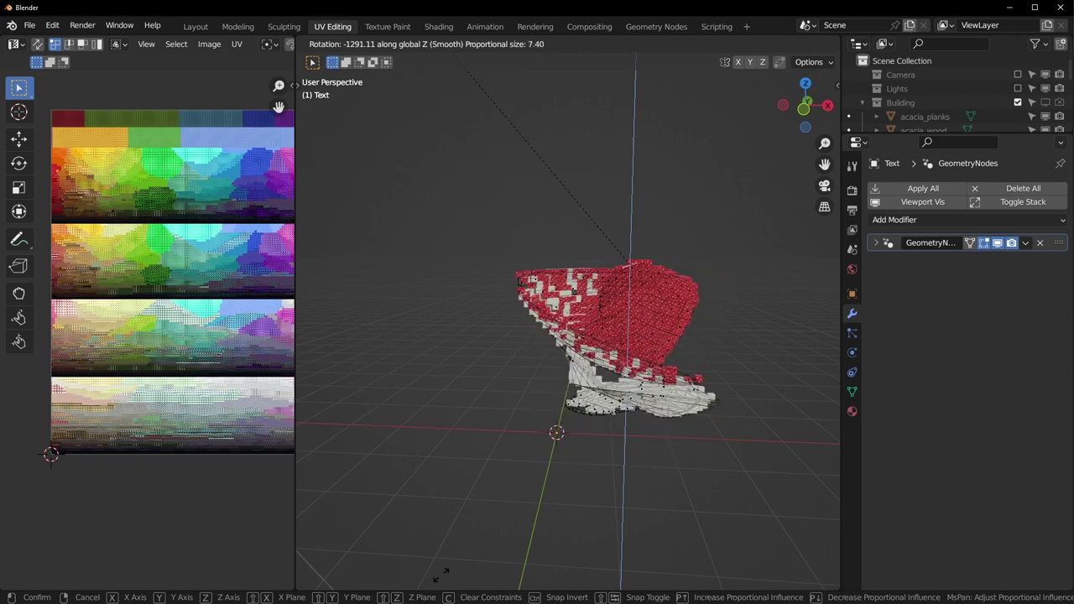
right_click(440, 576)
Return to Object Mode, expand the geometry nodes modifier's settings and switch to the Layout workspace.
key("Tab")
scroll(701, 407, "up", 2)
middle_click_drag(678, 413, 634, 360)
scroll(701, 407, "down", 2)
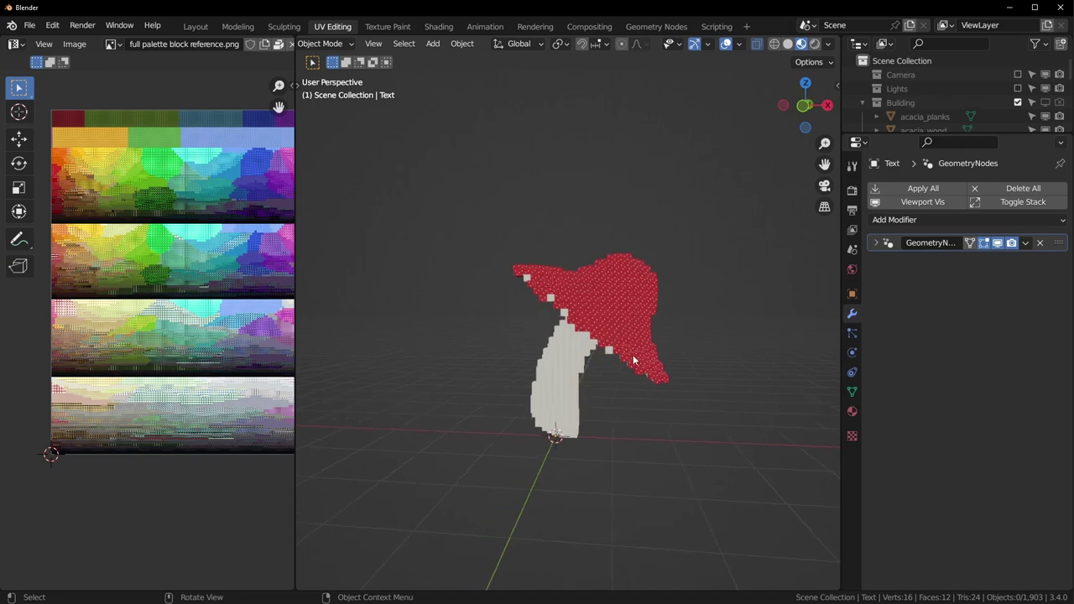
left_click(877, 243)
left_click(196, 26)
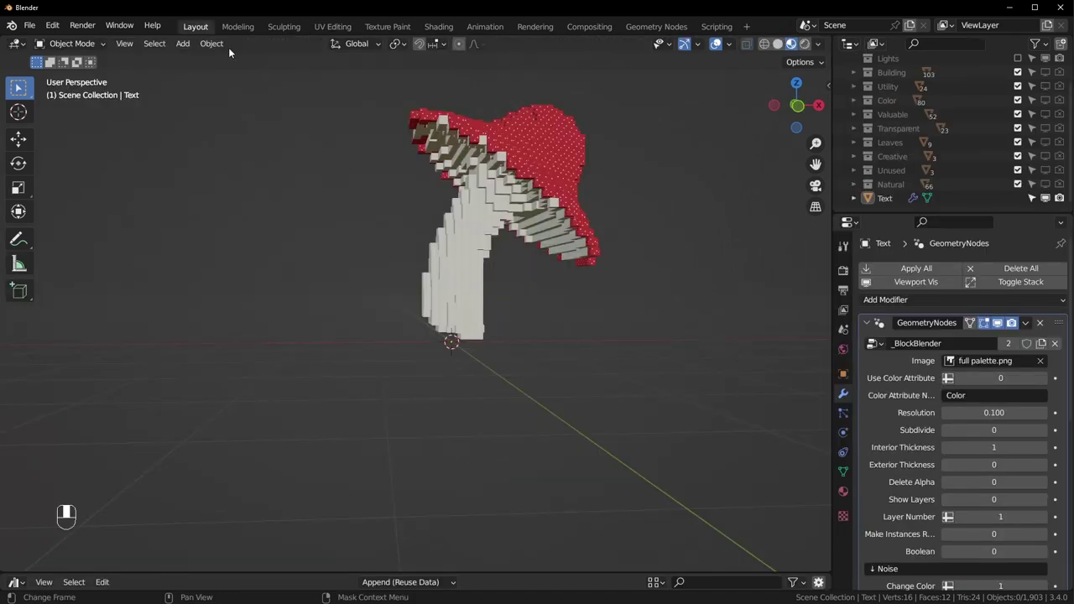
Set Use Color Attribute to 1 and add a color attribute named Color with the Vertex domain and Color data type.
middle_click_drag(562, 351, 689, 369)
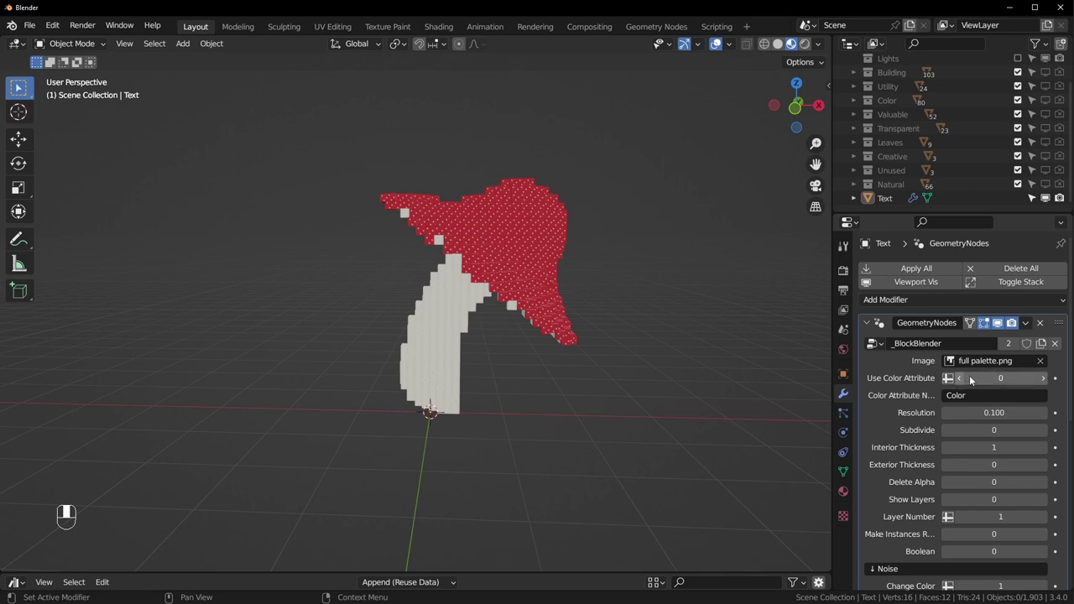
left_click(1043, 379)
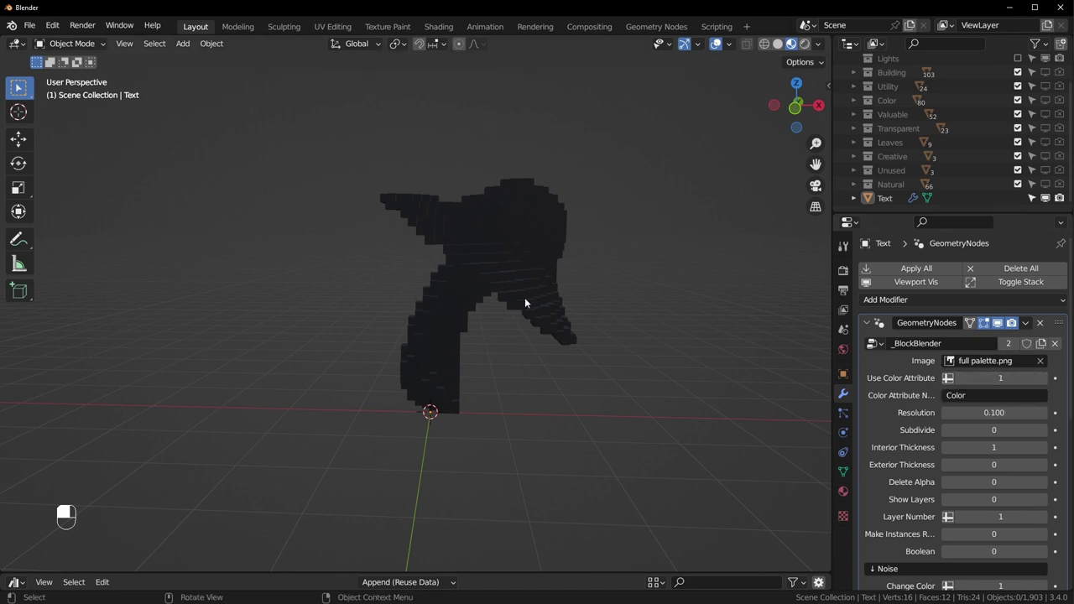
left_click(844, 472)
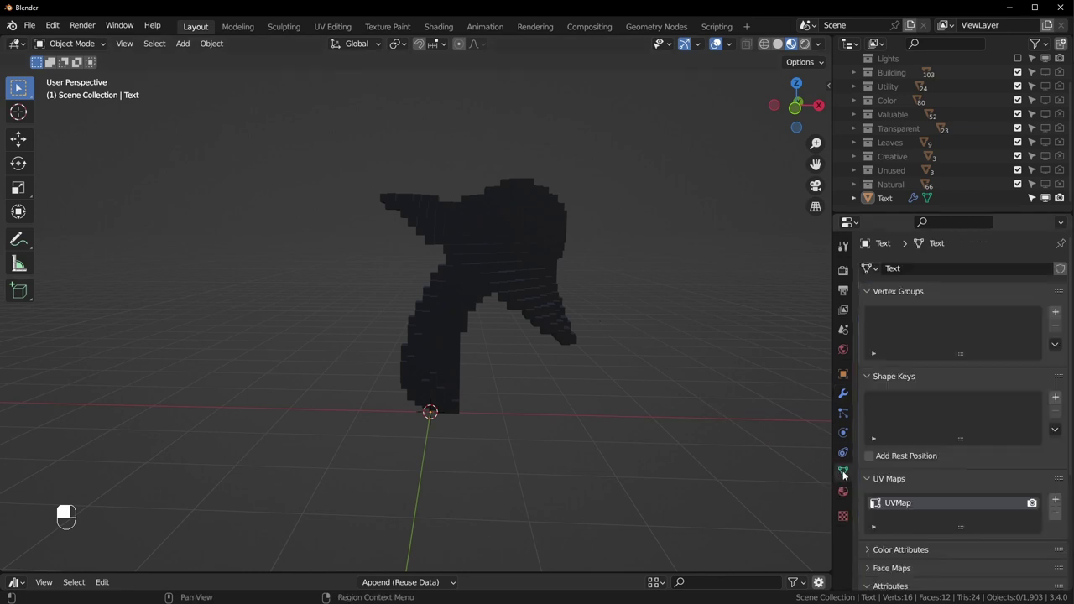
scroll(890, 407, "down", 3)
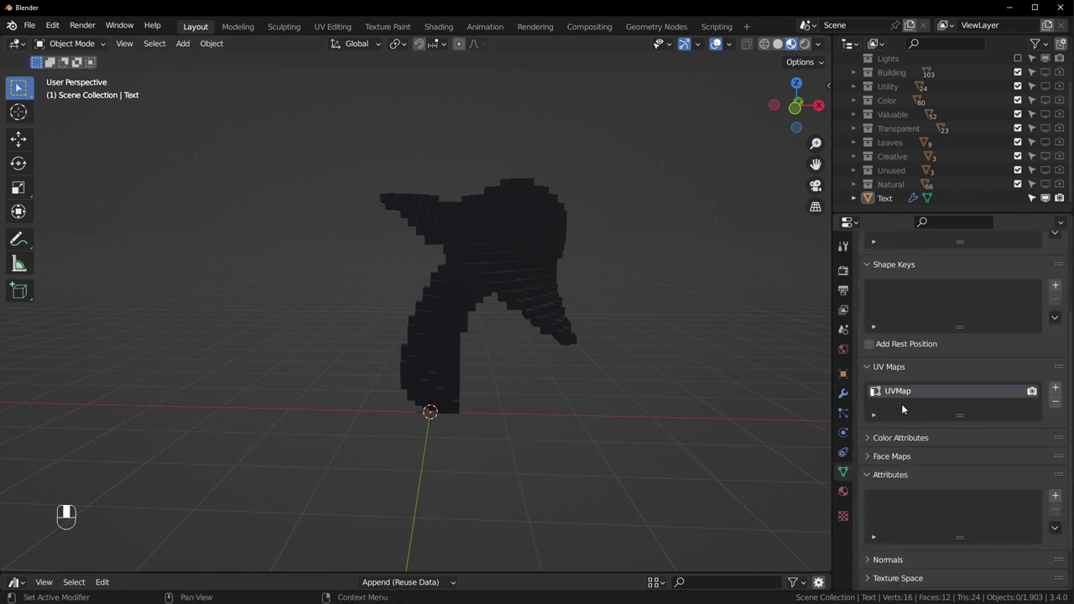
left_click(868, 438)
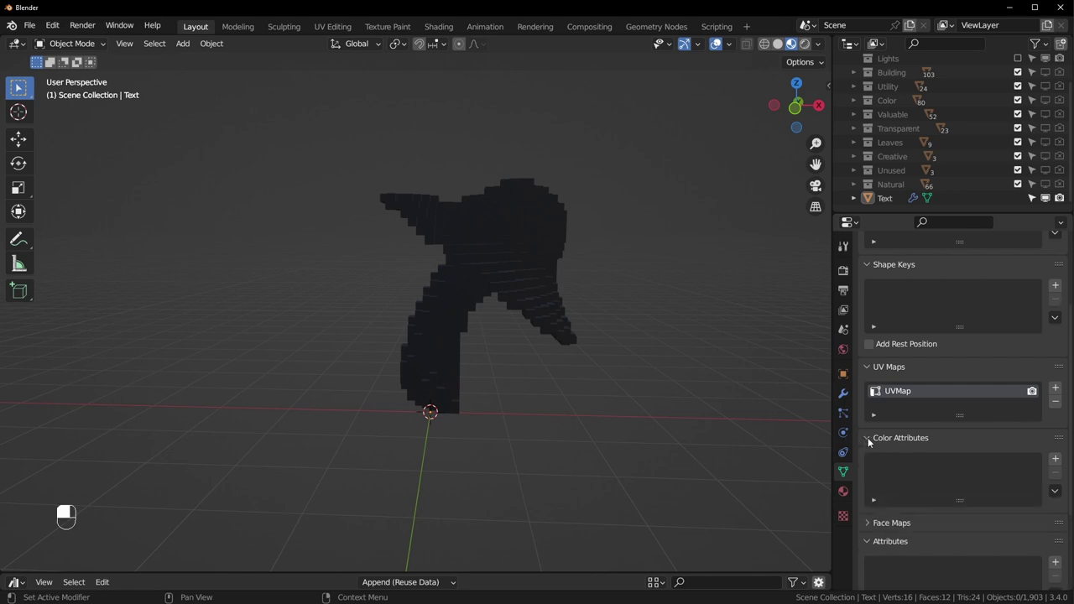
left_click(1057, 459)
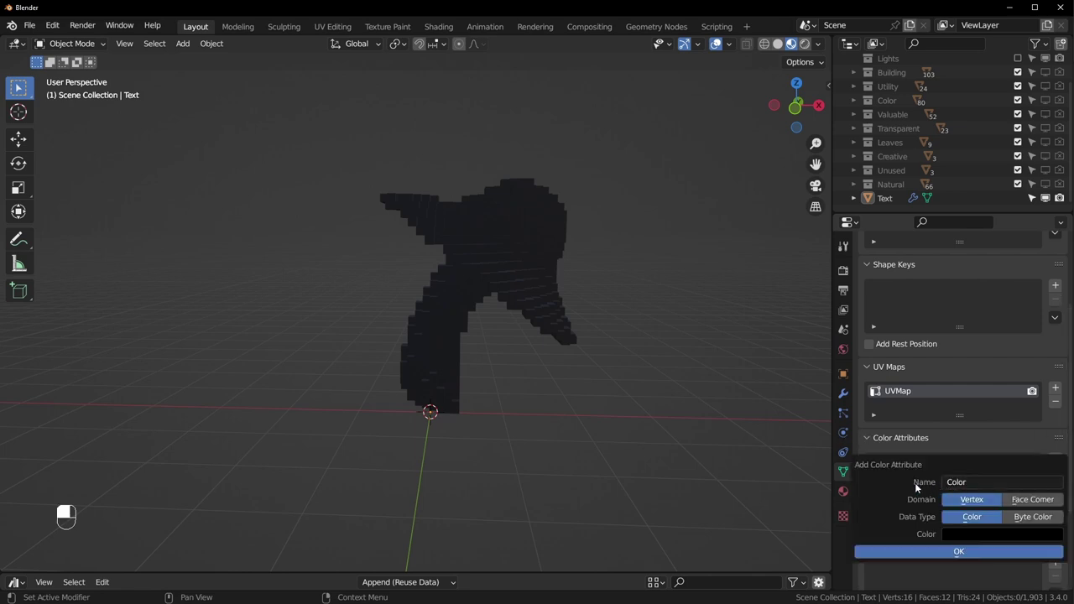
left_click(928, 552)
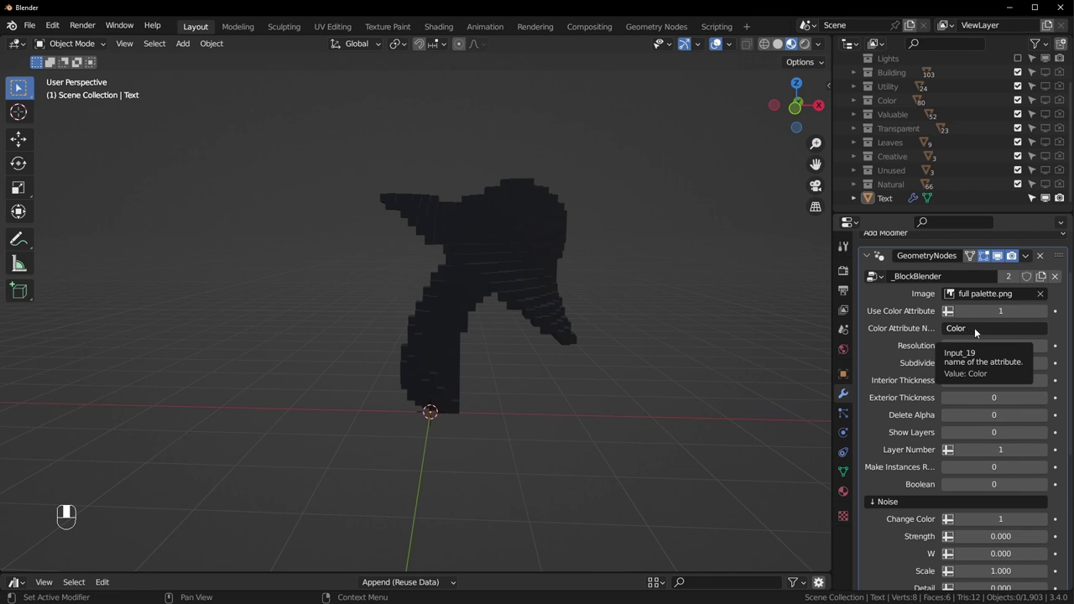
Keep Color as the modifier's Color Attribute Name, select the mushroom and switch it to Vertex Paint mode.
left_click(975, 327)
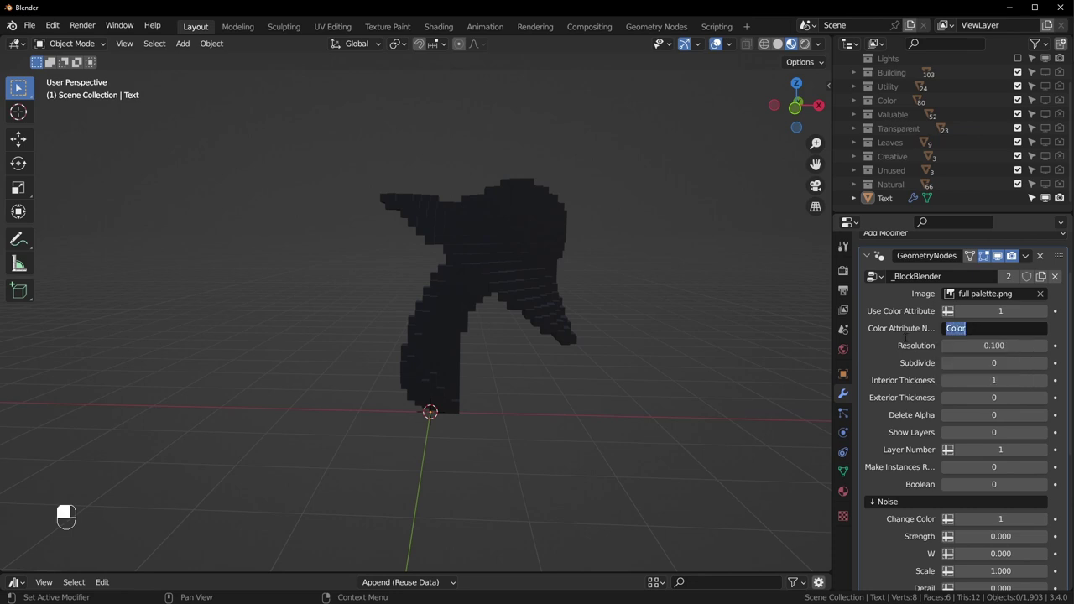
left_click(446, 231)
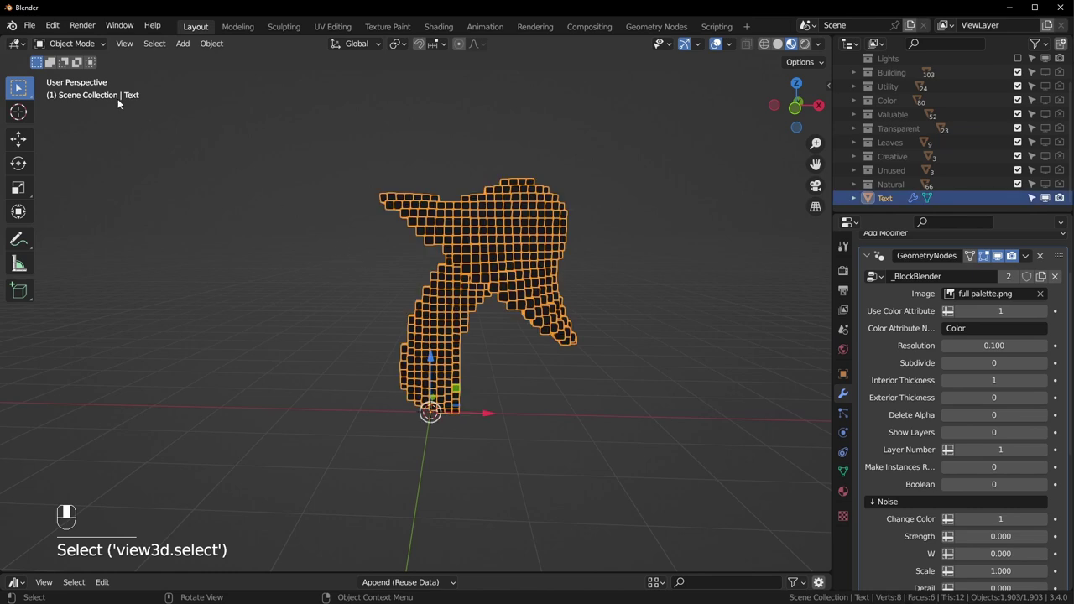
left_click(84, 43)
key("ctrl+Tab")
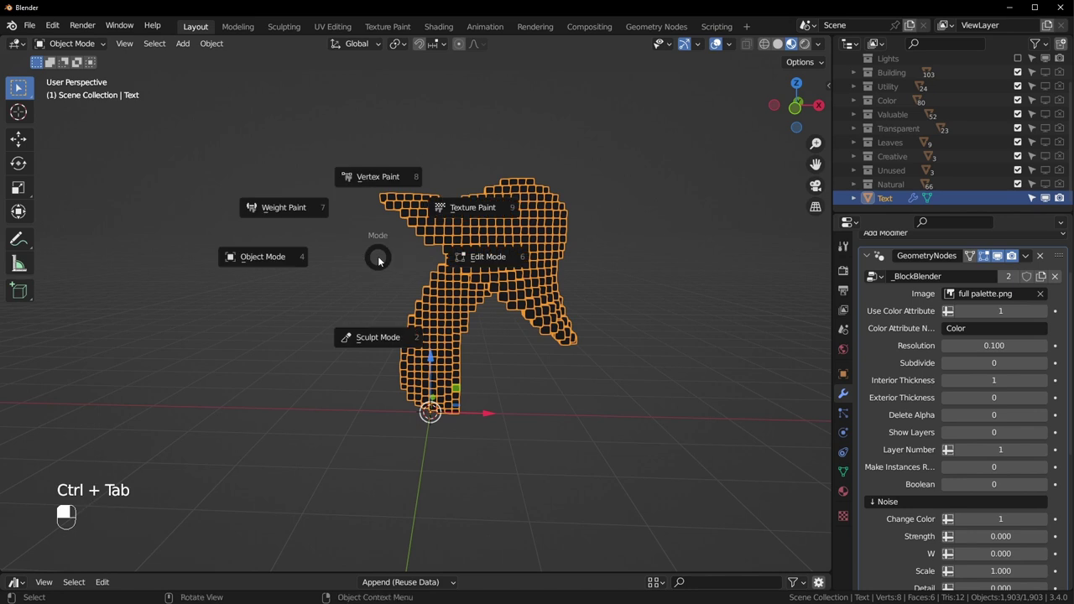
left_click(374, 179)
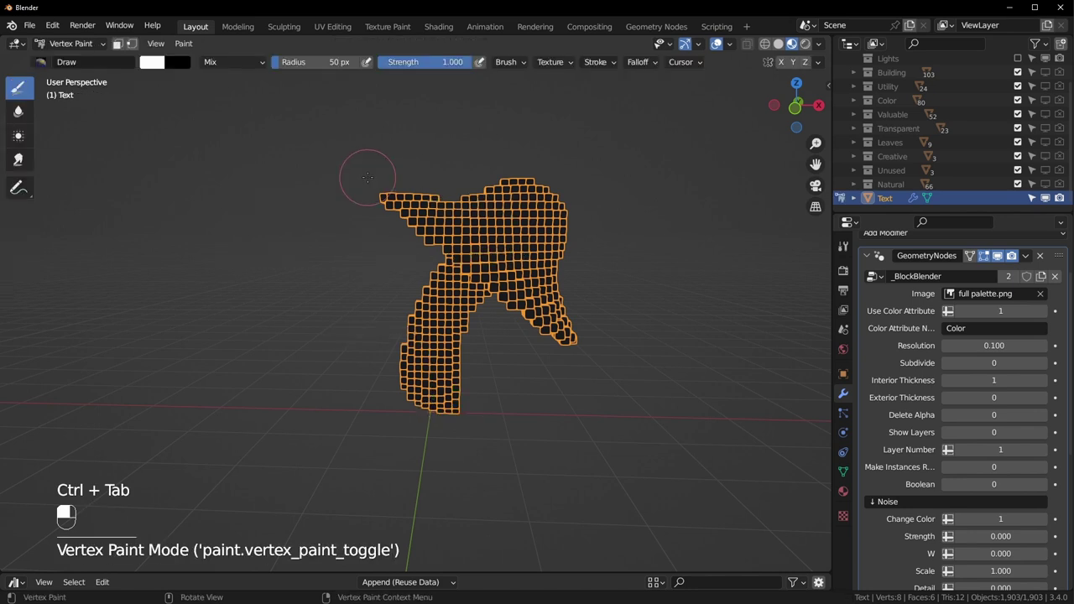
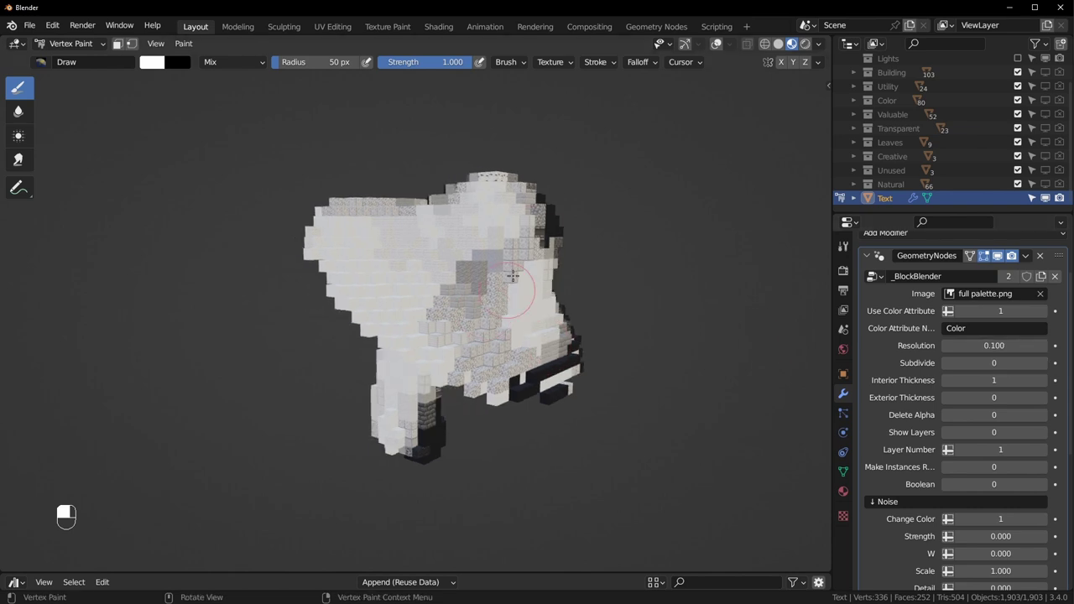
Subdivide the entire mushroom mesh once in Edit Mode and return to Vertex Paint mode with the viewport overlays hidden.
left_click(720, 44)
key("Tab")
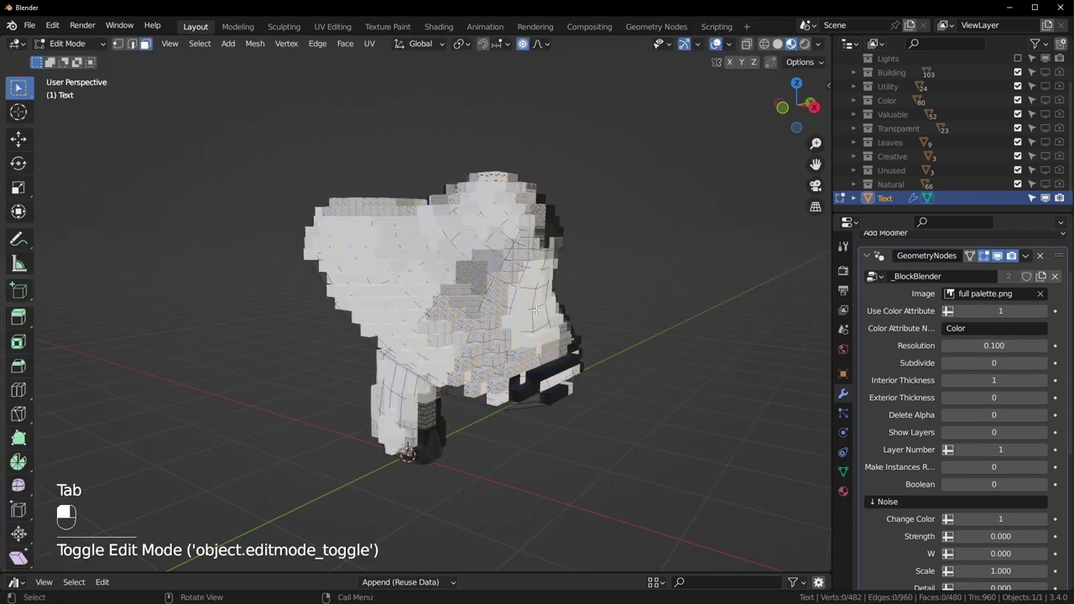
mouse_move(588, 285)
middle_mouse_down()
mouse_move(482, 391)
mouse_move(475, 355)
middle_mouse_up()
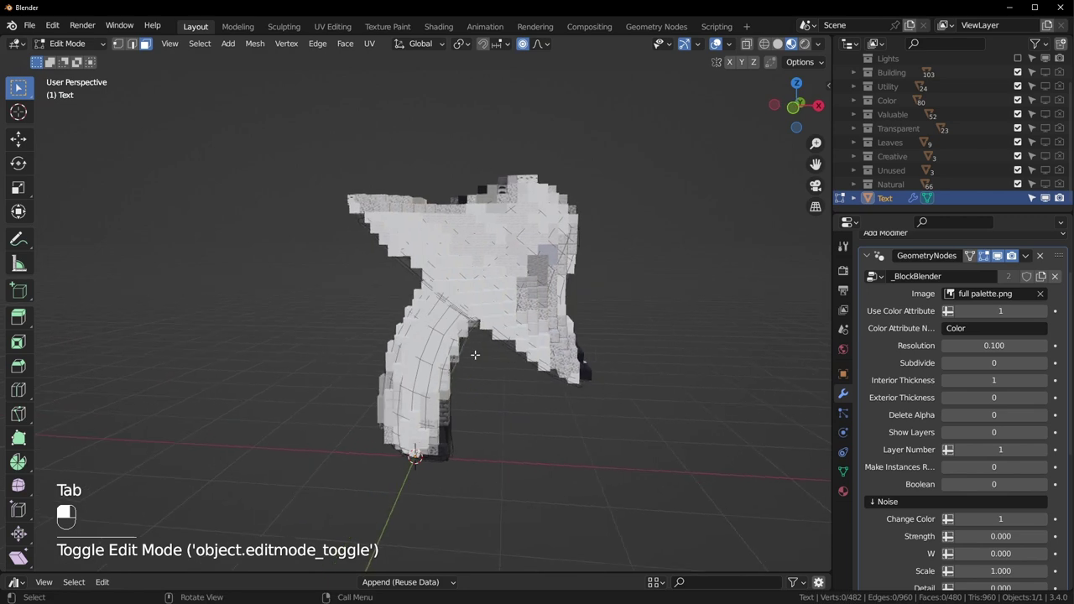
key("a")
right_click(494, 277)
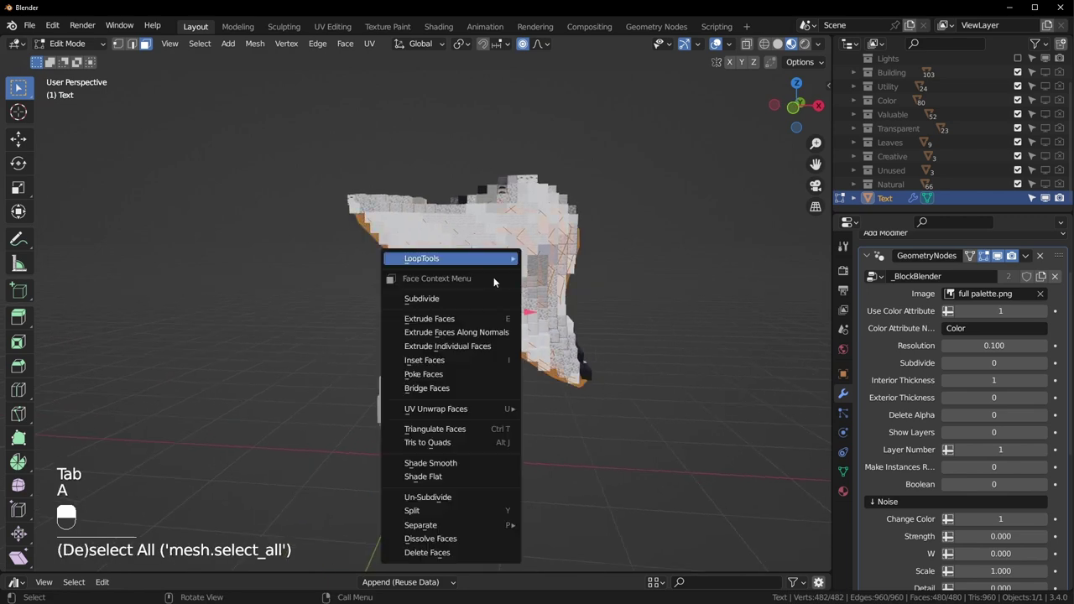
left_click(444, 299)
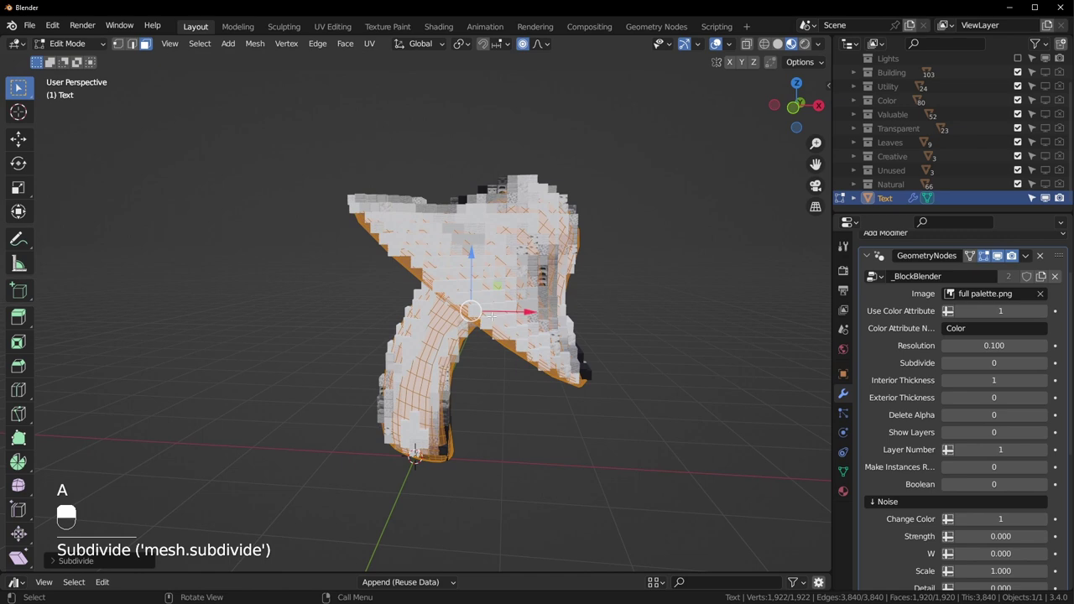
key("Tab")
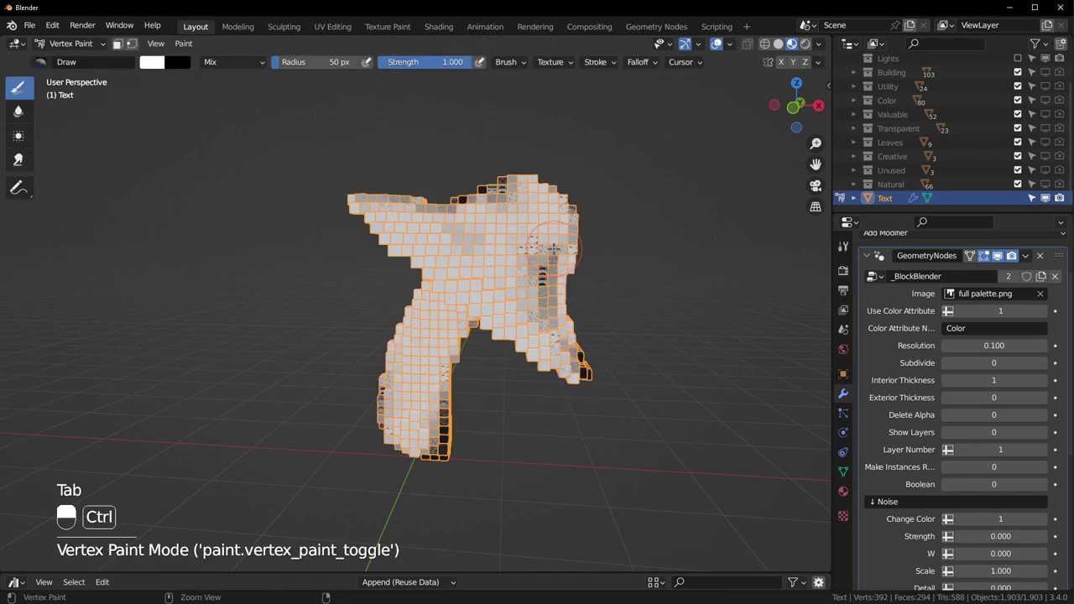
middle_click_drag(578, 289, 556, 292)
left_click(715, 43)
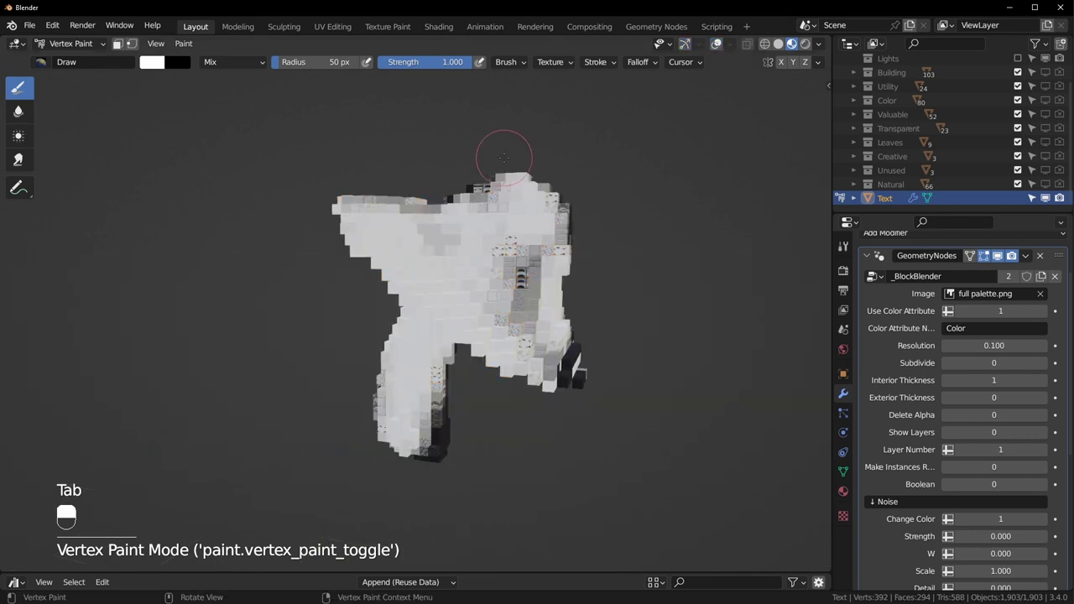
Paint the middle of the mushroom's cap blue with the Draw brush, enlarging the brush radius to 91 px.
left_click(155, 66)
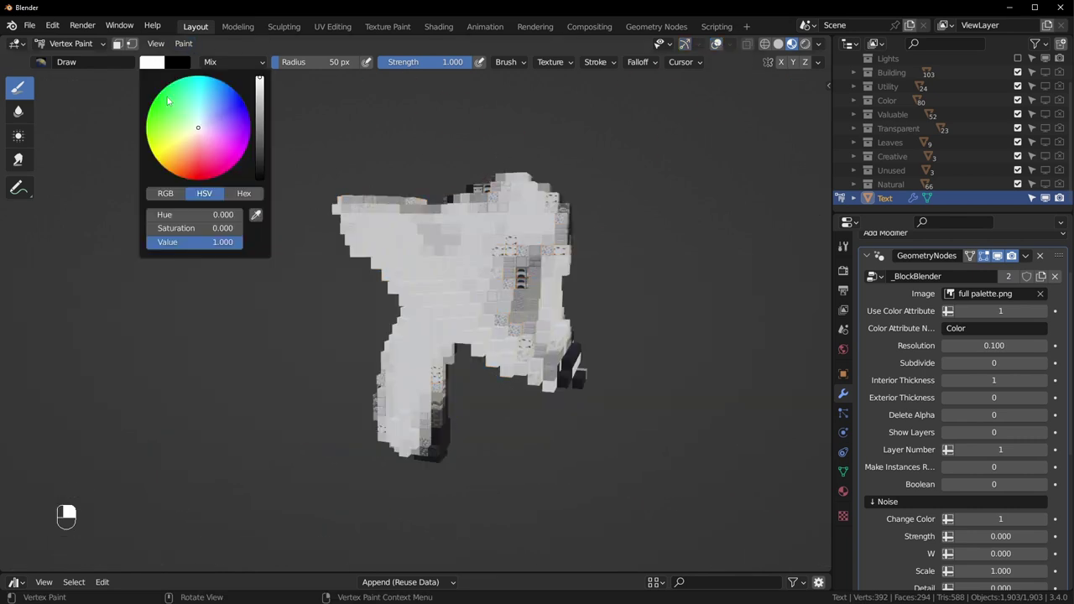
left_click_drag(184, 115, 242, 100)
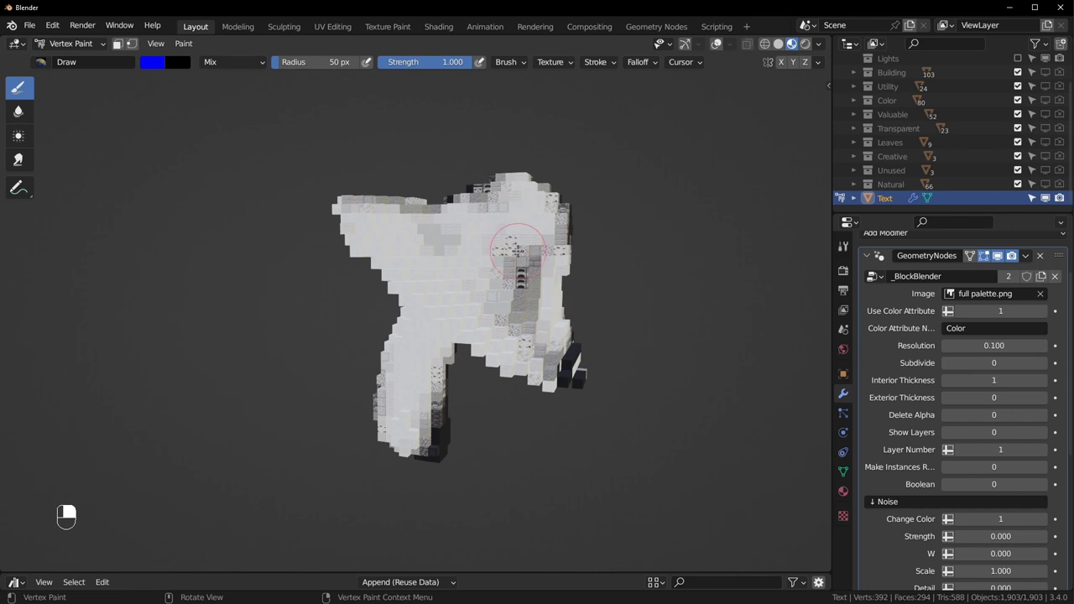
mouse_move(500, 241)
left_mouse_down()
mouse_move(372, 299)
mouse_move(504, 243)
mouse_move(540, 328)
left_mouse_up()
key("f")
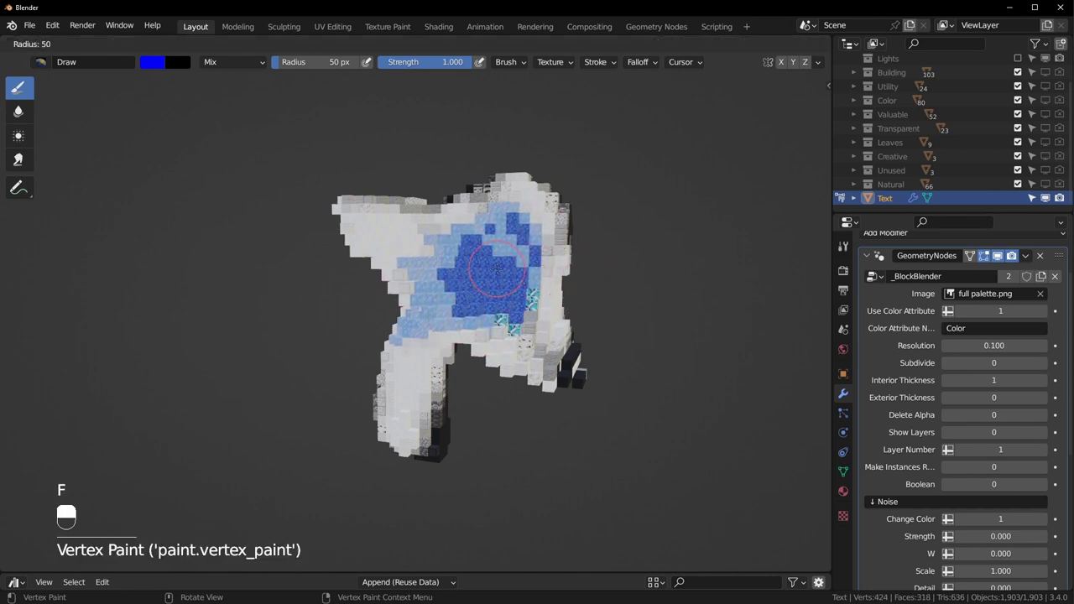
left_click(549, 204)
left_click_drag(548, 204, 503, 252)
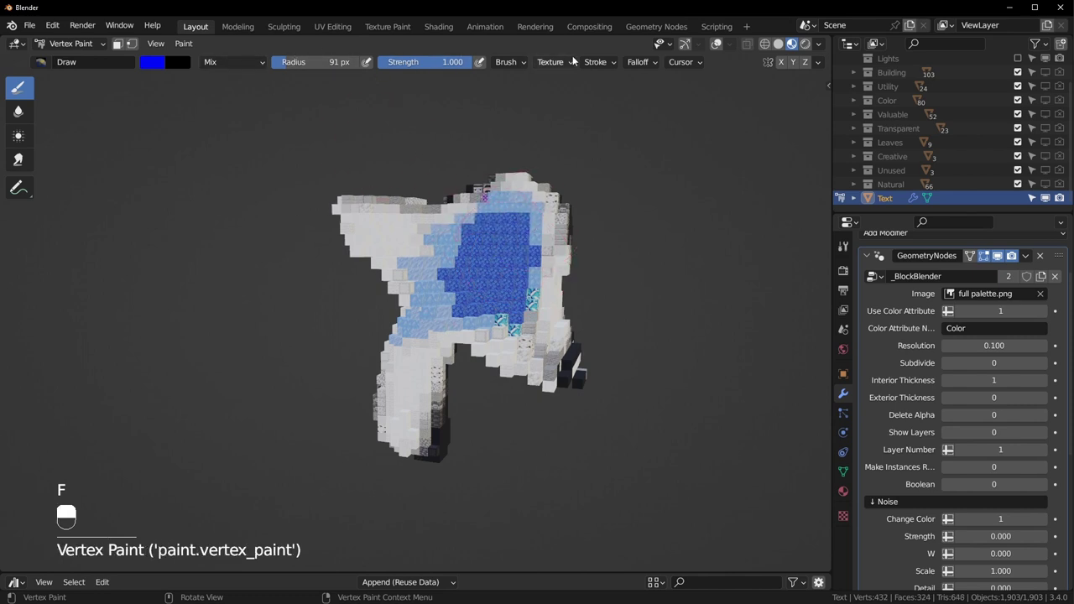
Show the Draw brush's settings, set the brush color to red and paint the lower part of the stem.
left_click(842, 248)
scroll(933, 363, "up", 3)
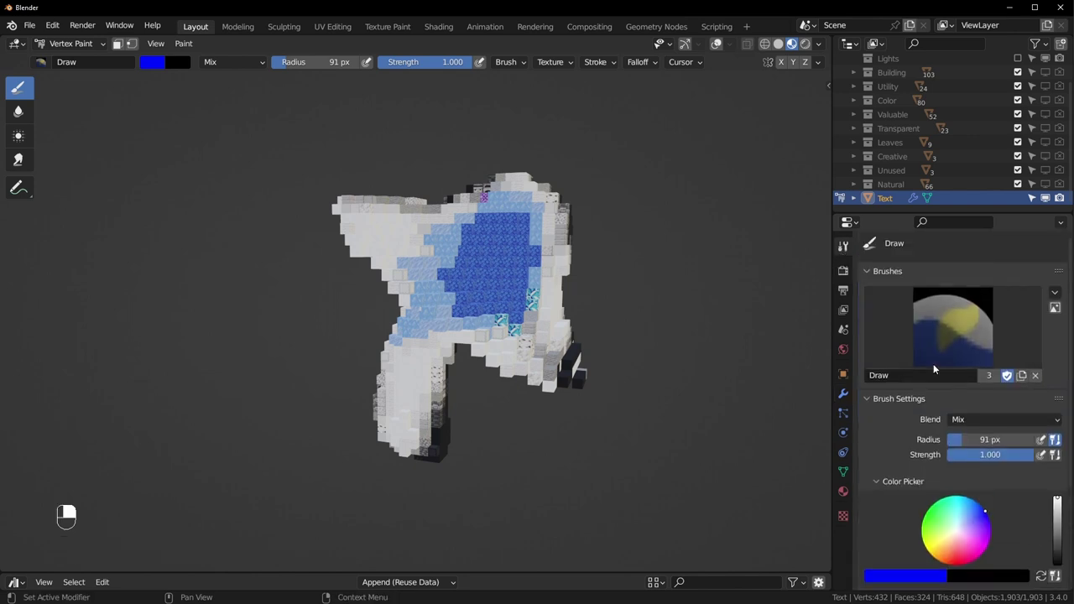
scroll(934, 363, "down", 6)
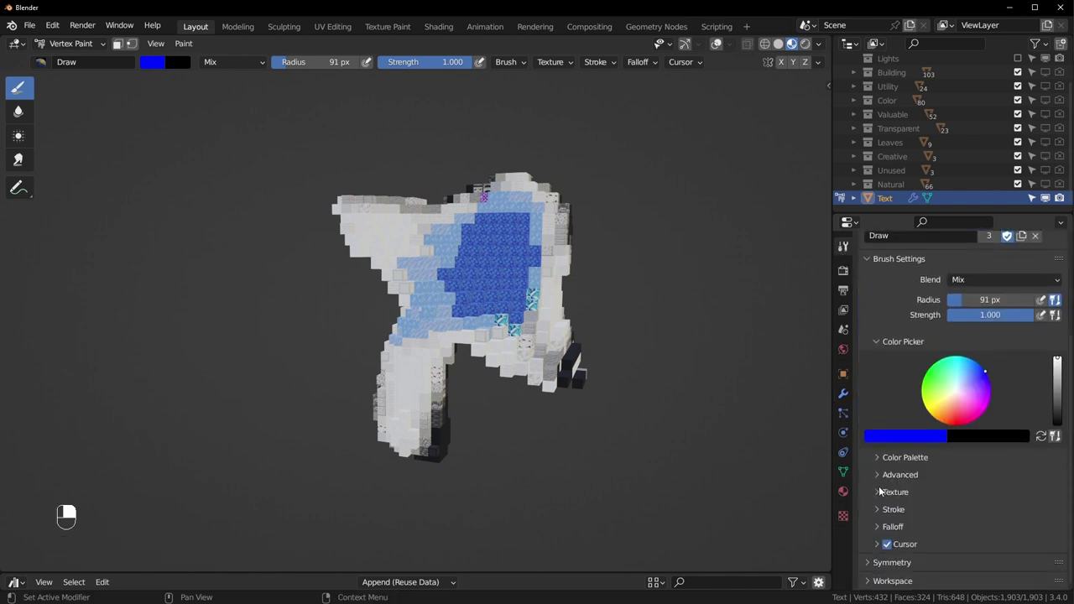
left_click(153, 62)
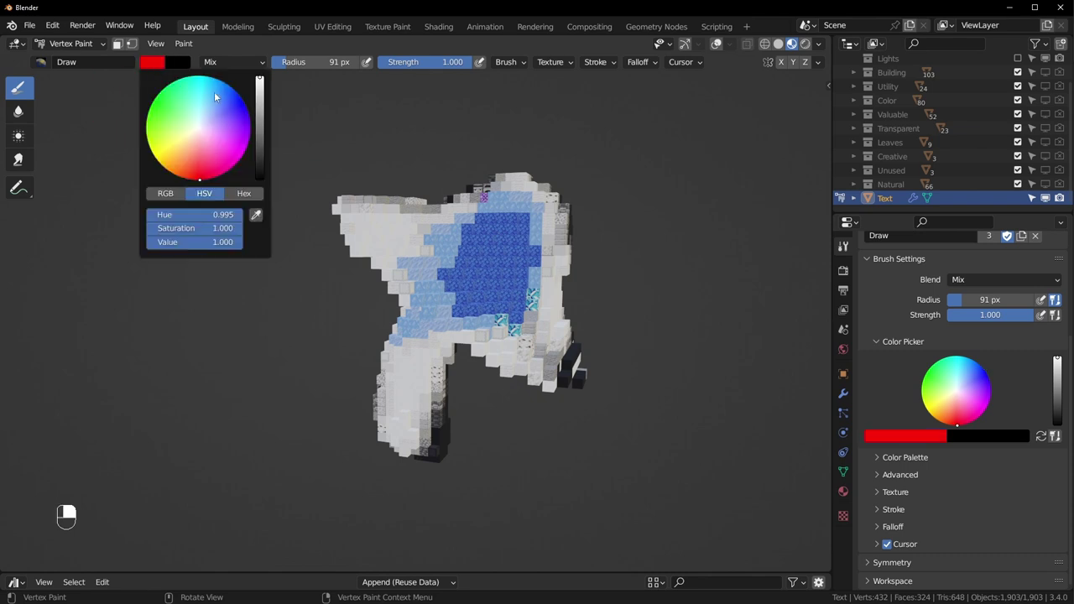
left_click(243, 100)
left_click(153, 62)
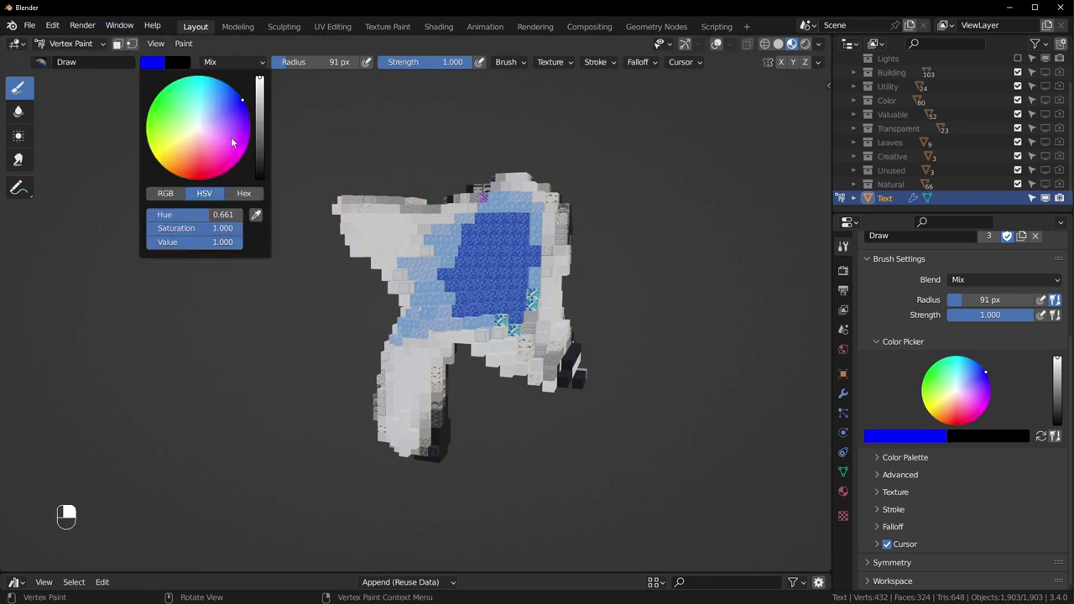
left_click(199, 177)
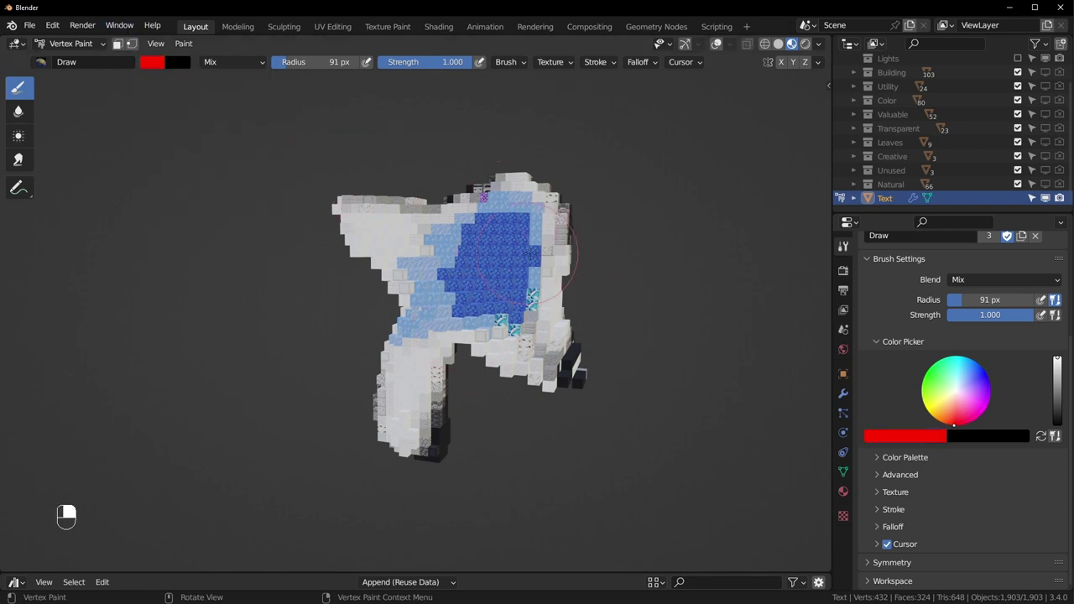
middle_click_drag(530, 253, 532, 292)
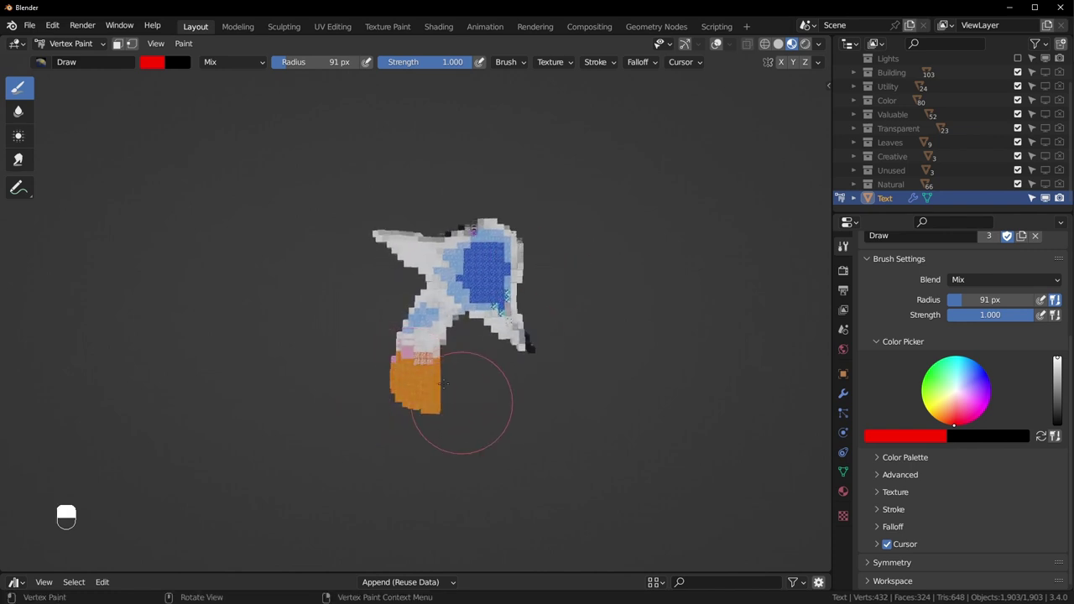
mouse_move(444, 384)
left_mouse_down()
mouse_move(379, 350)
mouse_move(424, 386)
left_mouse_up()
Paint the mushroom's upper stem and cap blue and lower the Draw brush strength to 0.164.
left_click(152, 62)
left_click(232, 101)
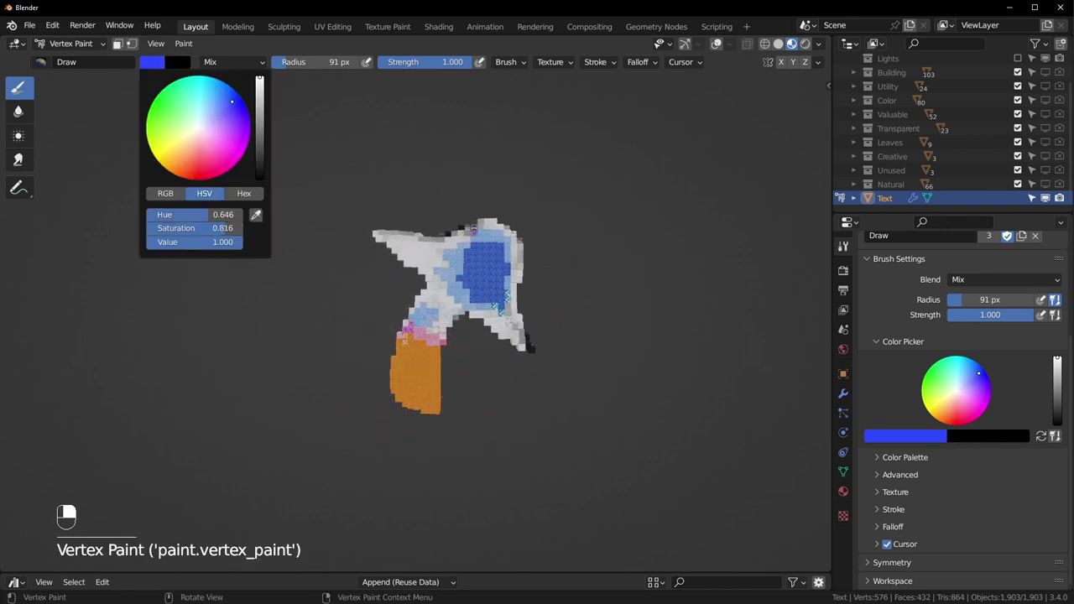
left_click_drag(232, 102, 244, 101)
mouse_move(492, 353)
left_mouse_down()
mouse_move(508, 274)
mouse_move(489, 310)
mouse_move(505, 319)
mouse_move(435, 304)
left_mouse_up()
left_click_drag(422, 62, 327, 62)
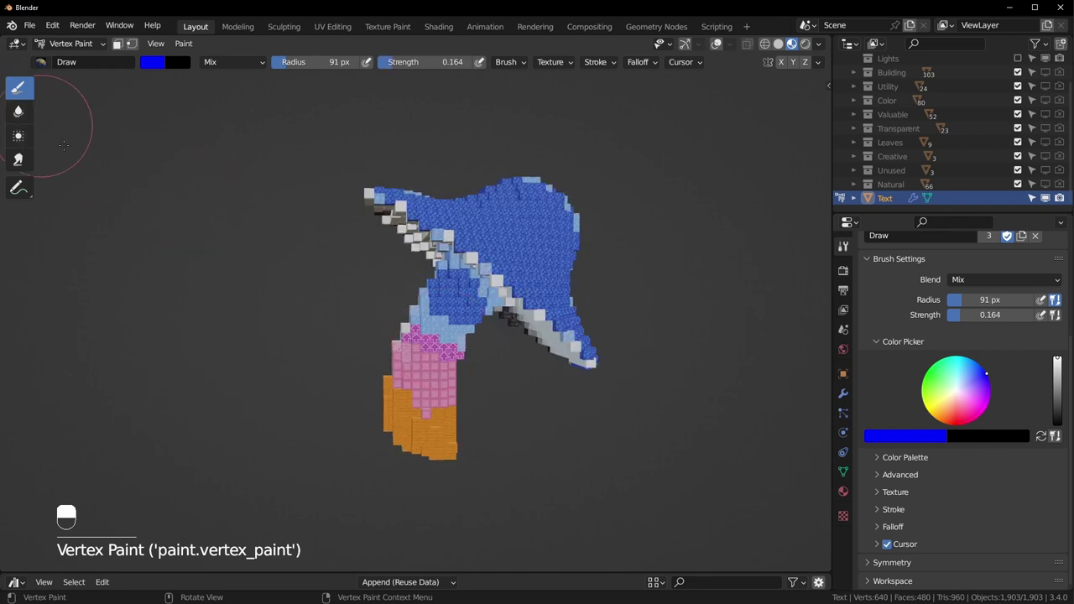
Toggle the toolbar's visibility and use the Blur brush on the painted colors across the stem.
key("t")
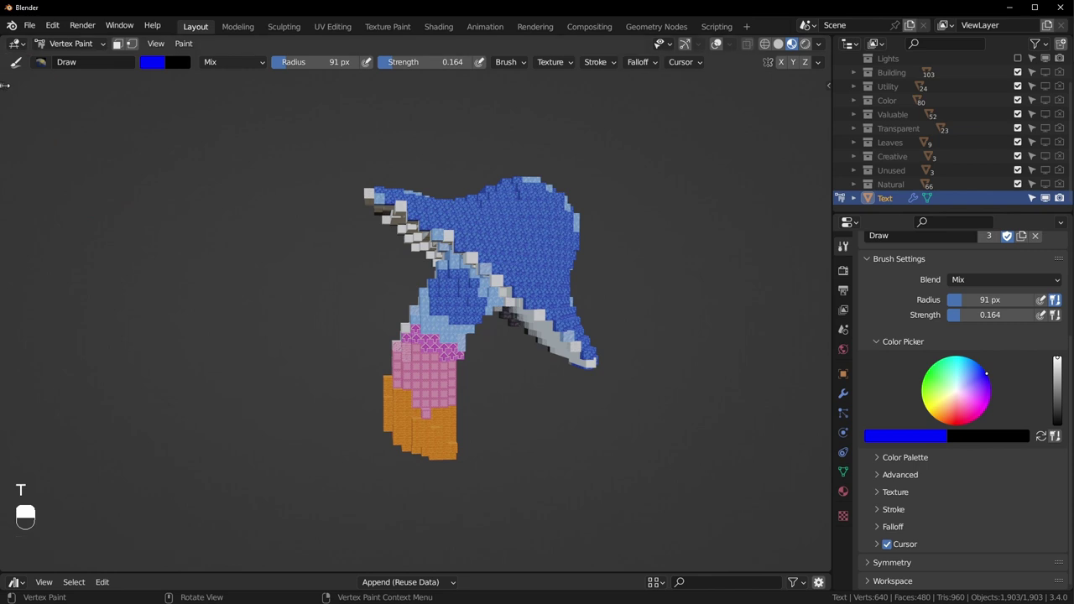
key("t")
key("t")
key("t")
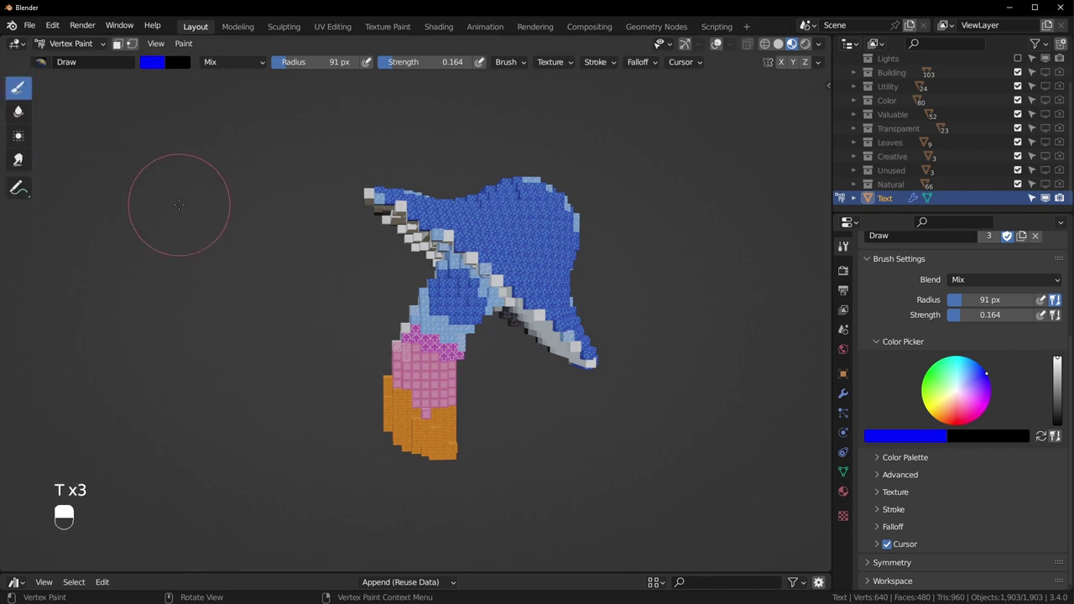
key("t")
key("t")
left_click(19, 111)
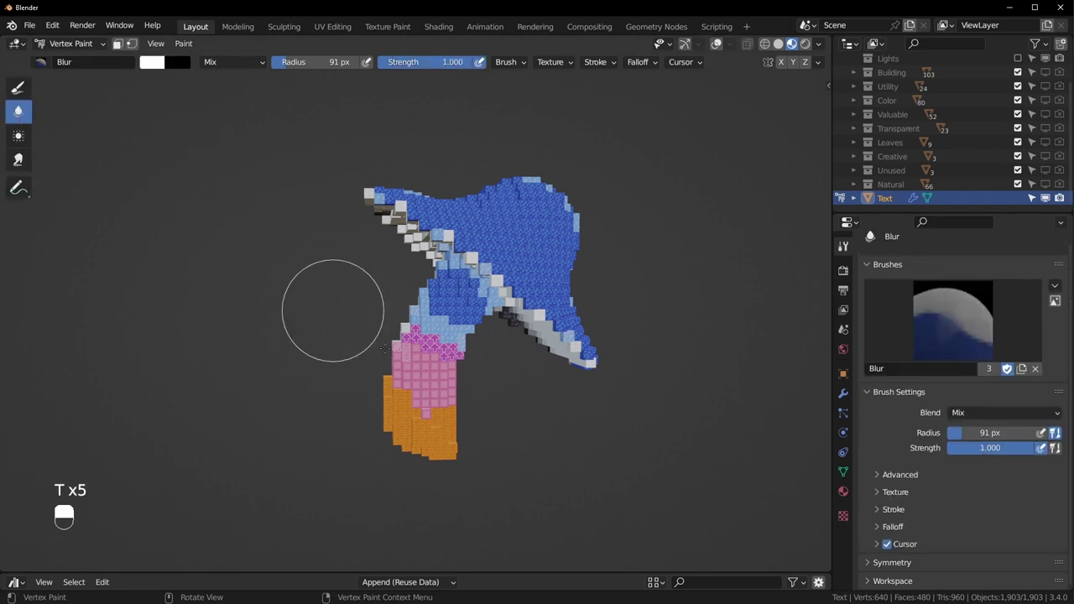
mouse_move(333, 311)
left_mouse_down()
mouse_move(474, 344)
mouse_move(462, 269)
mouse_move(405, 375)
mouse_move(463, 419)
mouse_move(538, 317)
mouse_move(431, 300)
mouse_move(533, 262)
mouse_move(492, 347)
mouse_move(419, 283)
mouse_move(504, 348)
left_mouse_up()
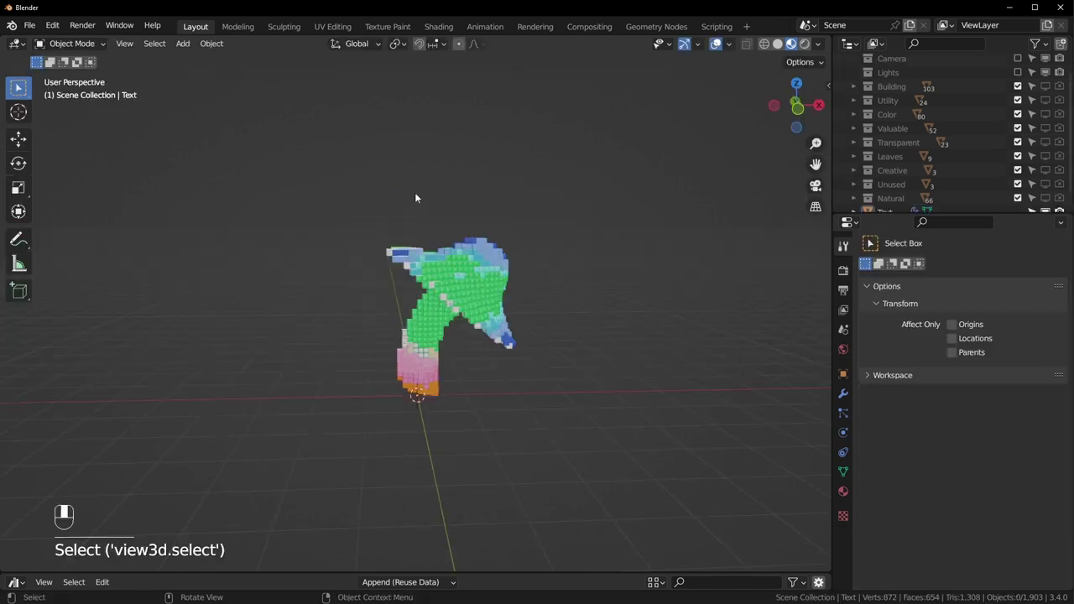
Select the painted block mushroom and delete it.
left_click(458, 261)
key("x")
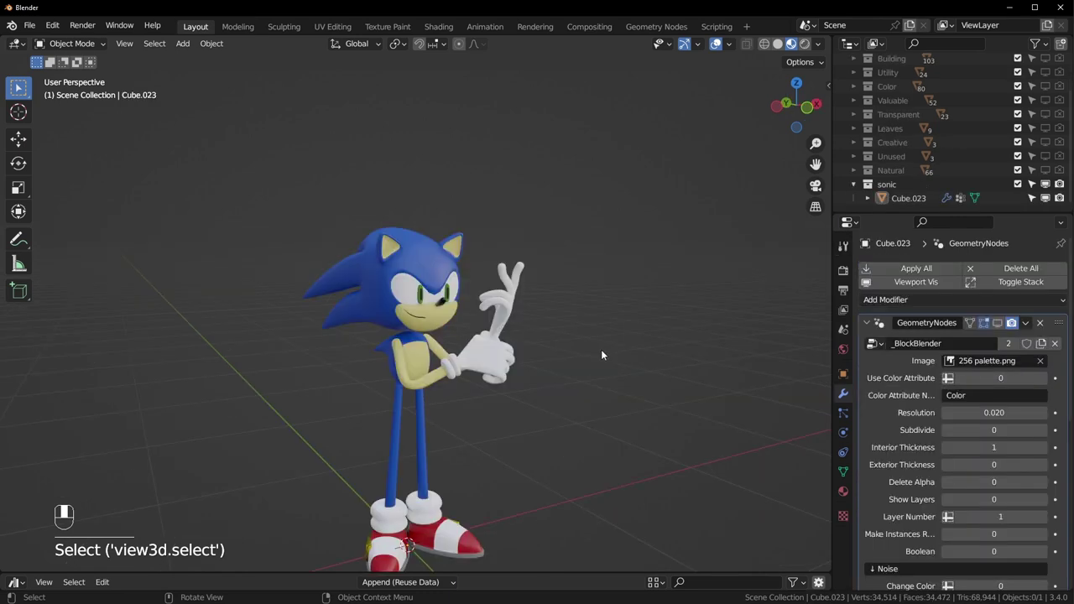
Try to move the white eyeball mesh out of the Sonic model's head in Edit Mode and return to Object Mode.
middle_click_drag(601, 349, 584, 300)
middle_click_drag(502, 304, 449, 407)
scroll(486, 302, "up", 2)
scroll(449, 402, "up", 2)
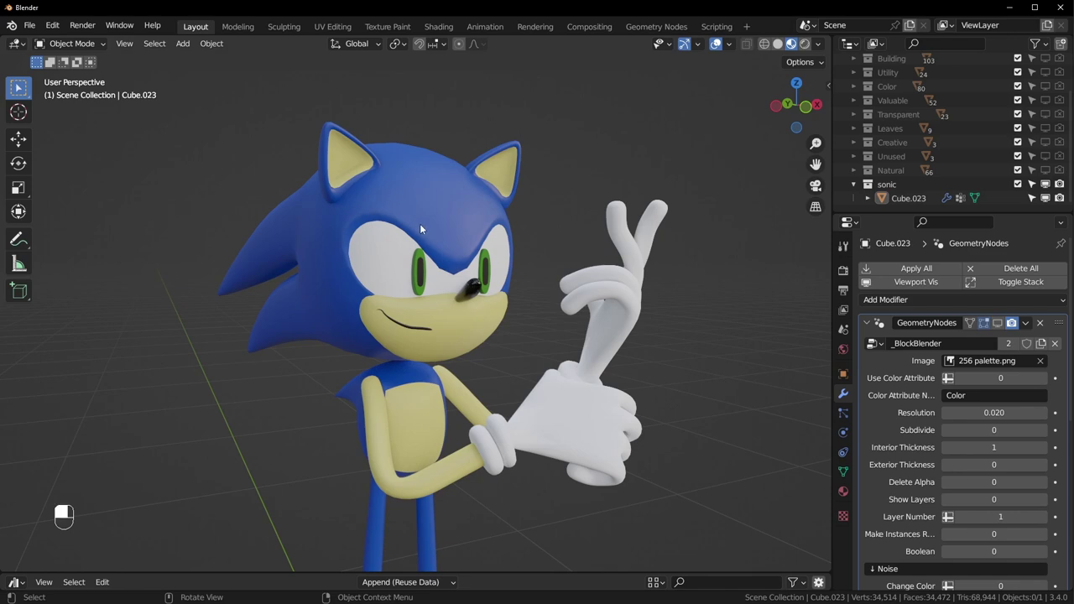
key("Tab")
middle_click_drag(425, 224, 543, 289)
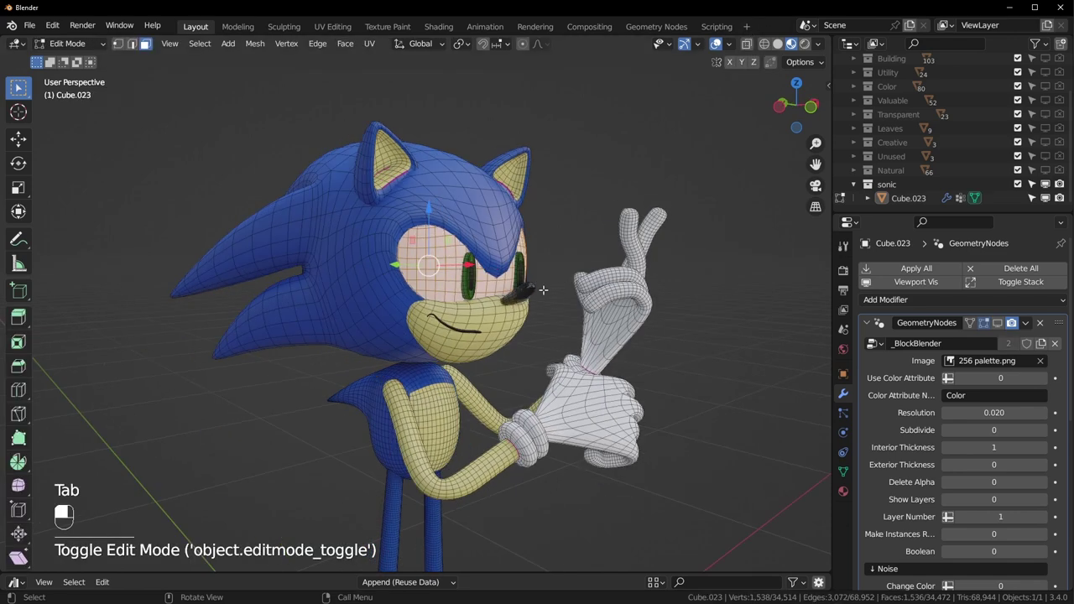
key("g")
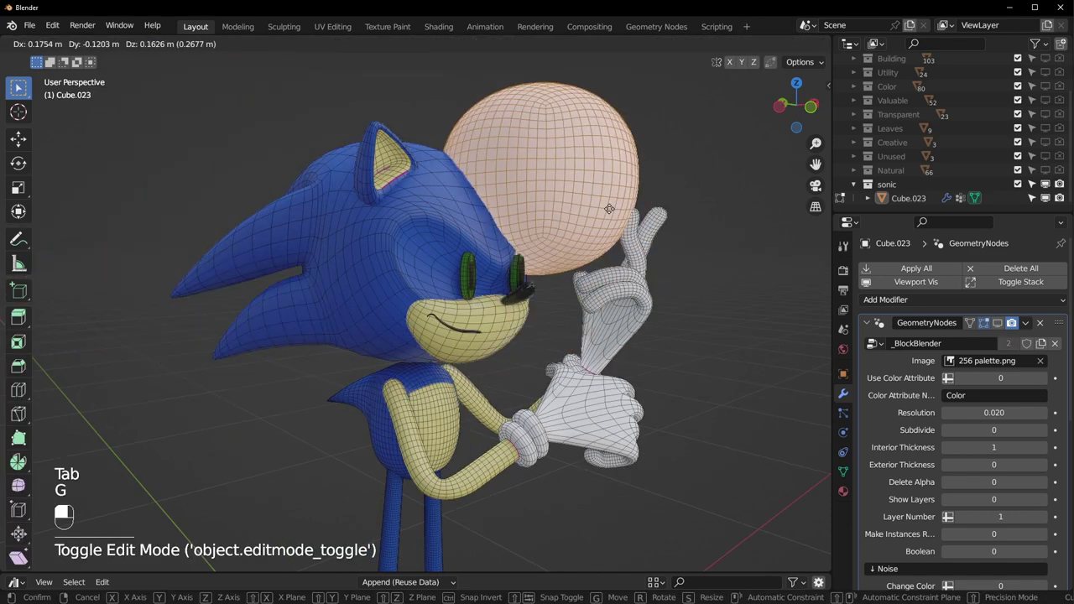
right_click(546, 311)
key("Tab")
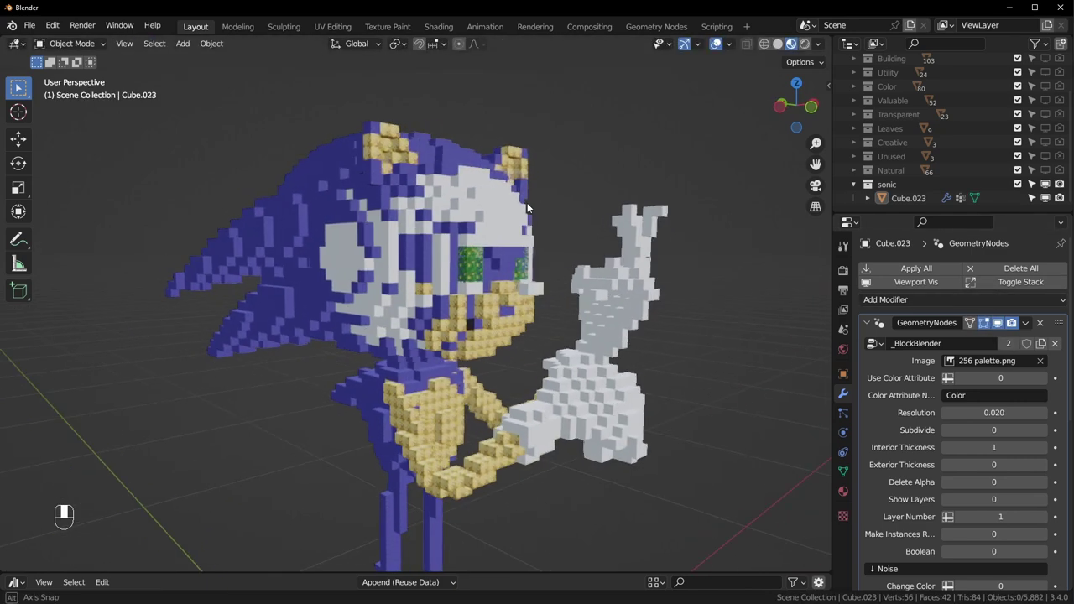
Examine the Sonic model from several angles, checking its overlapping internal parts in Solid shading with X-ray enabled.
mouse_move(527, 202)
middle_mouse_down()
mouse_move(603, 166)
mouse_move(539, 186)
middle_mouse_up()
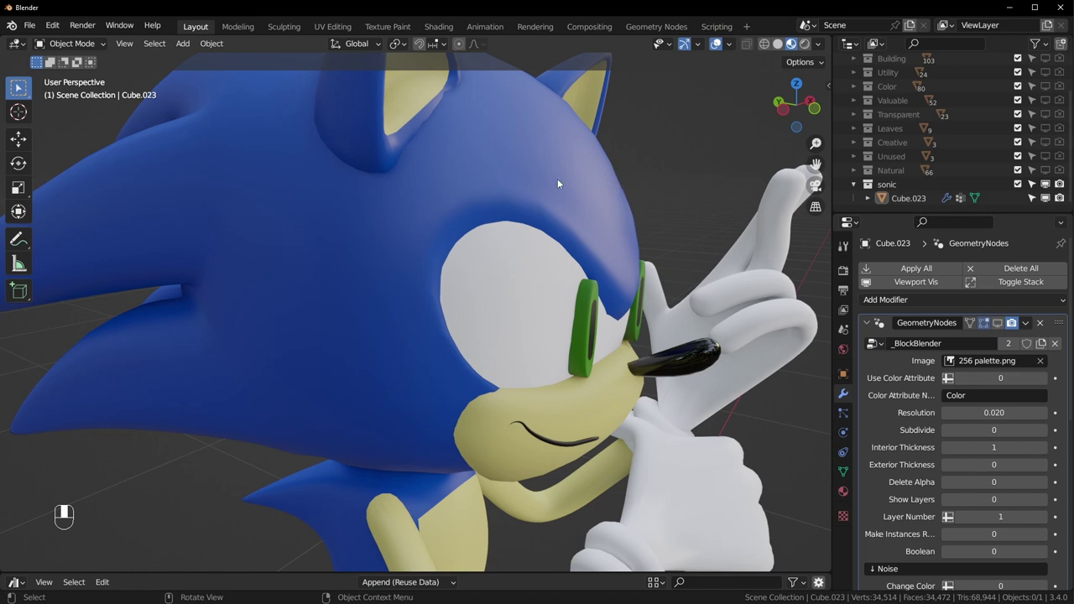
scroll(557, 183, "down", 5)
middle_click_drag(597, 233, 457, 214)
scroll(979, 415, "down", 2)
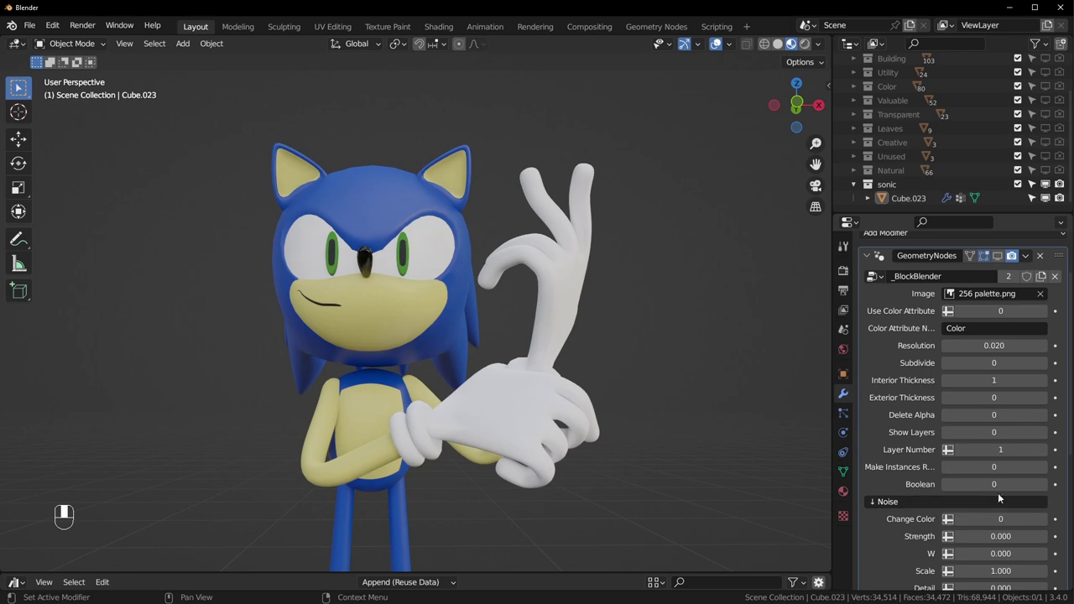
middle_click_drag(496, 352, 612, 361)
left_click(588, 361)
key("alt+z")
left_click(778, 44)
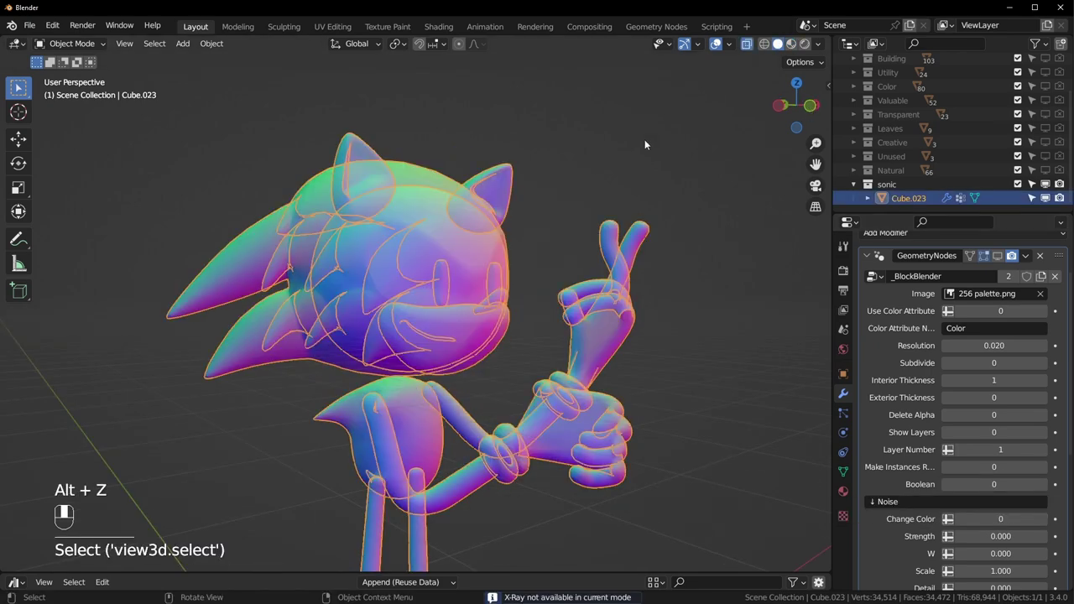
left_click(570, 220)
middle_click_drag(571, 220, 417, 198)
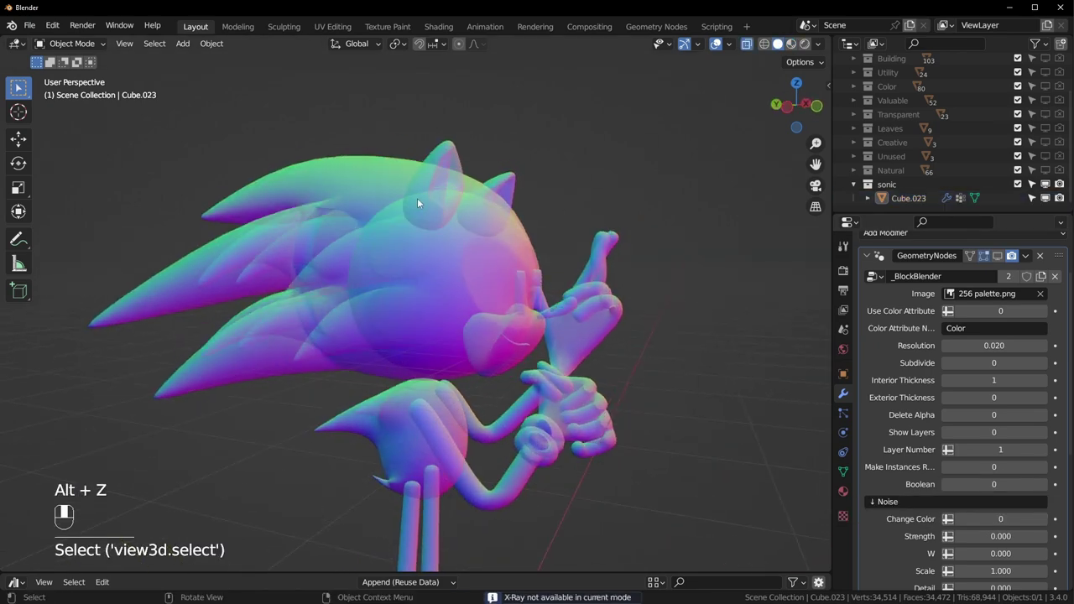
middle_click_drag(410, 235, 503, 307)
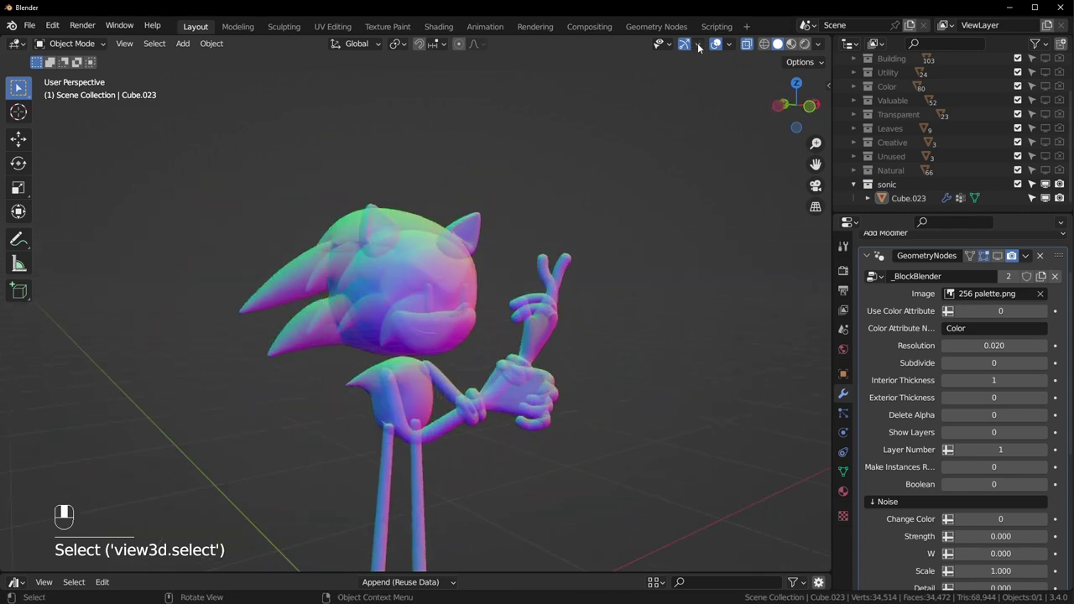
Turn off X-ray and return to Material Preview, then show the BlockBlender modifier in the viewport with Boolean set to 1.
left_click(747, 45)
scroll(746, 153, "up", 2)
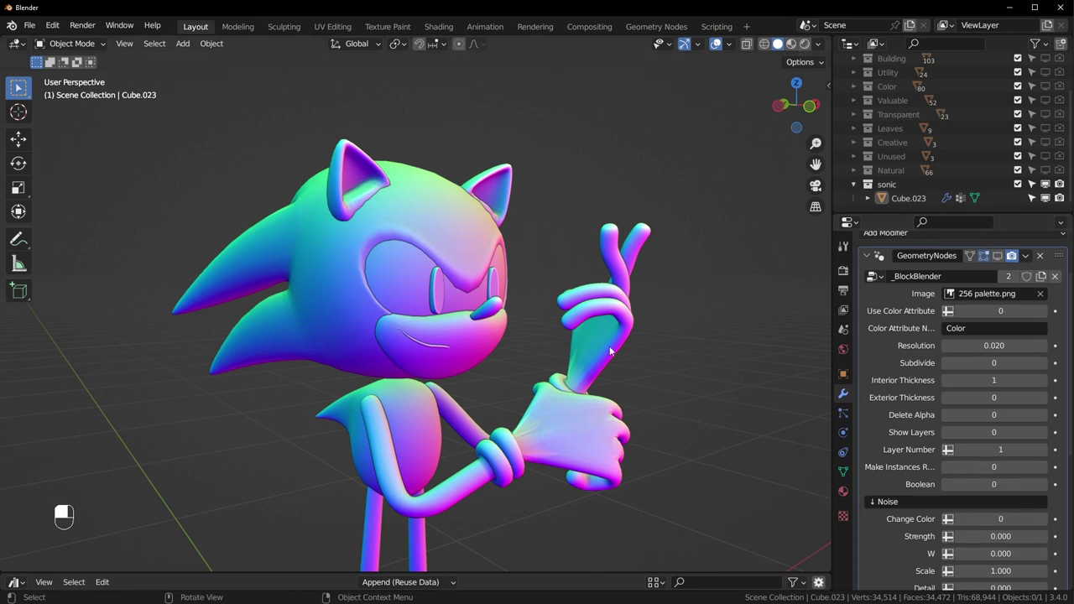
left_click(791, 43)
left_click(998, 255)
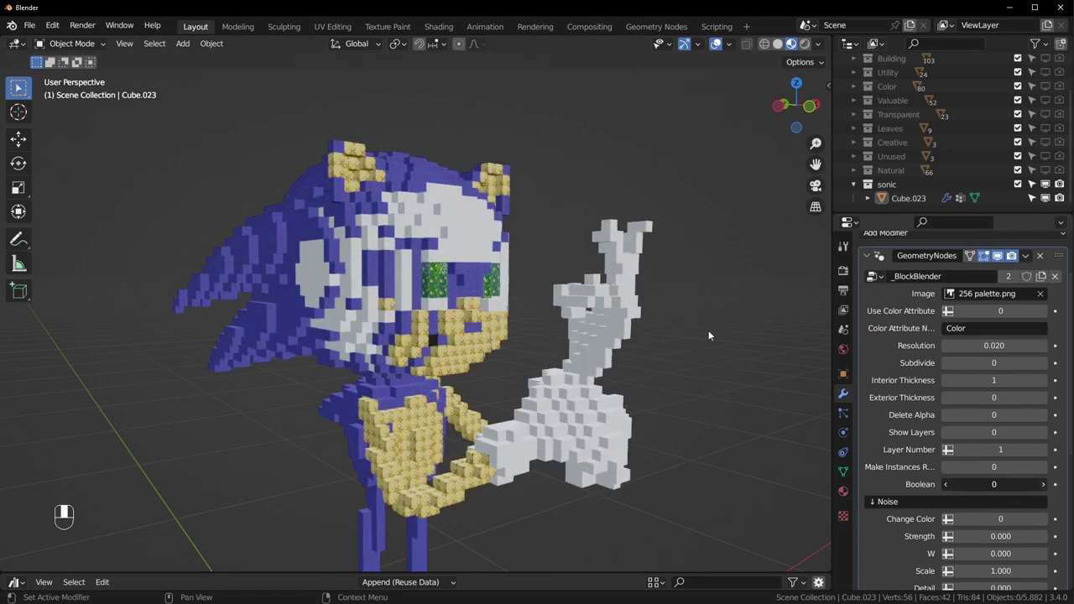
middle_click_drag(436, 234, 544, 285)
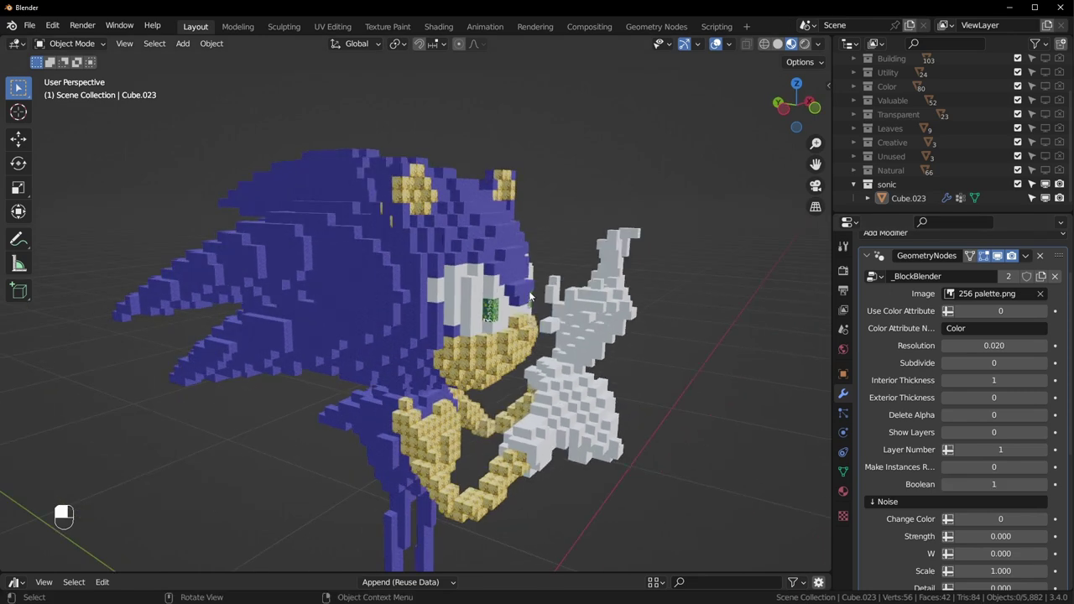
Examine the block-built Sonic model from several angles, checking the head, eyes, arms and legs with Boolean active.
scroll(558, 356, "up", 1)
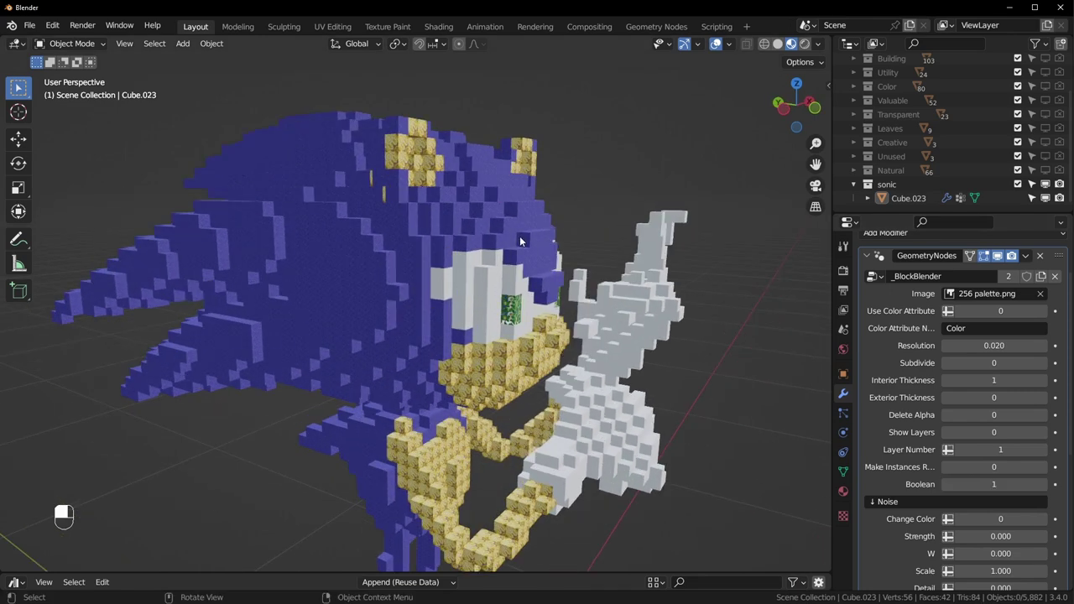
middle_click_drag(519, 241, 603, 272)
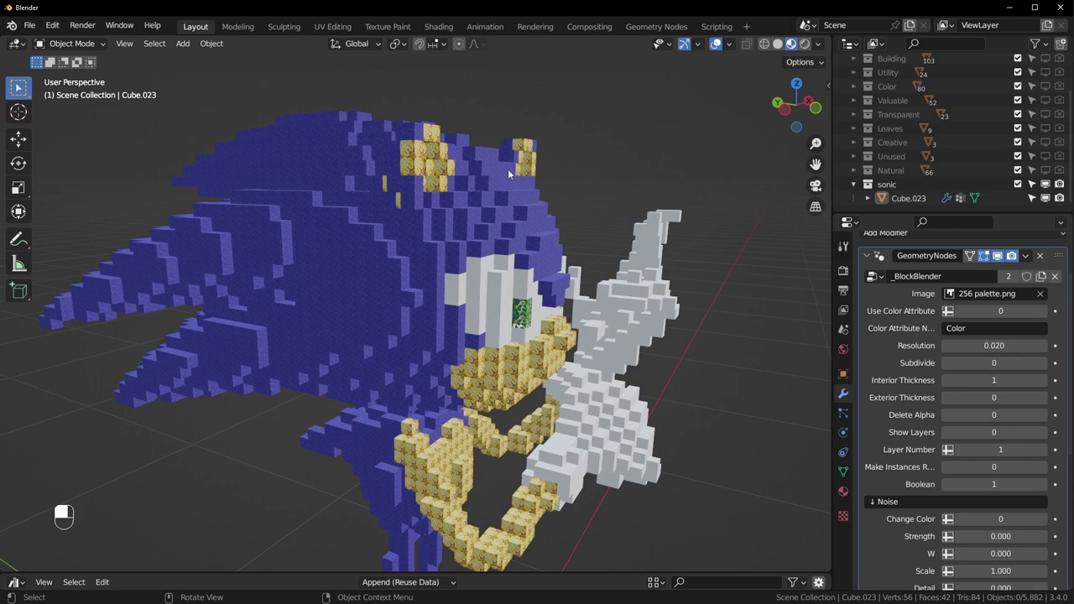
middle_click_drag(509, 173, 585, 374)
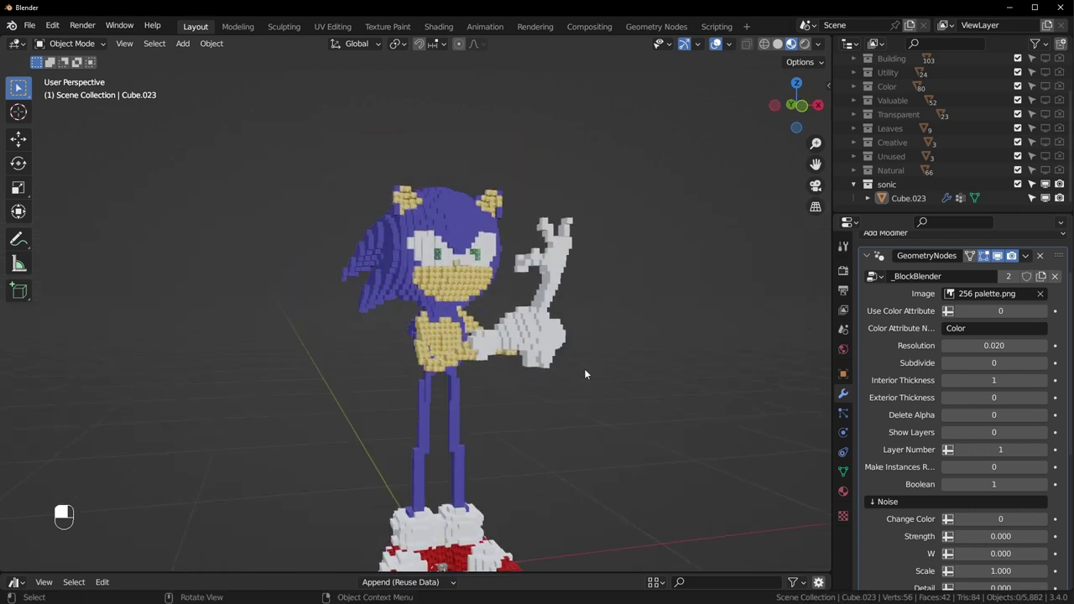
scroll(585, 374, "up", 2)
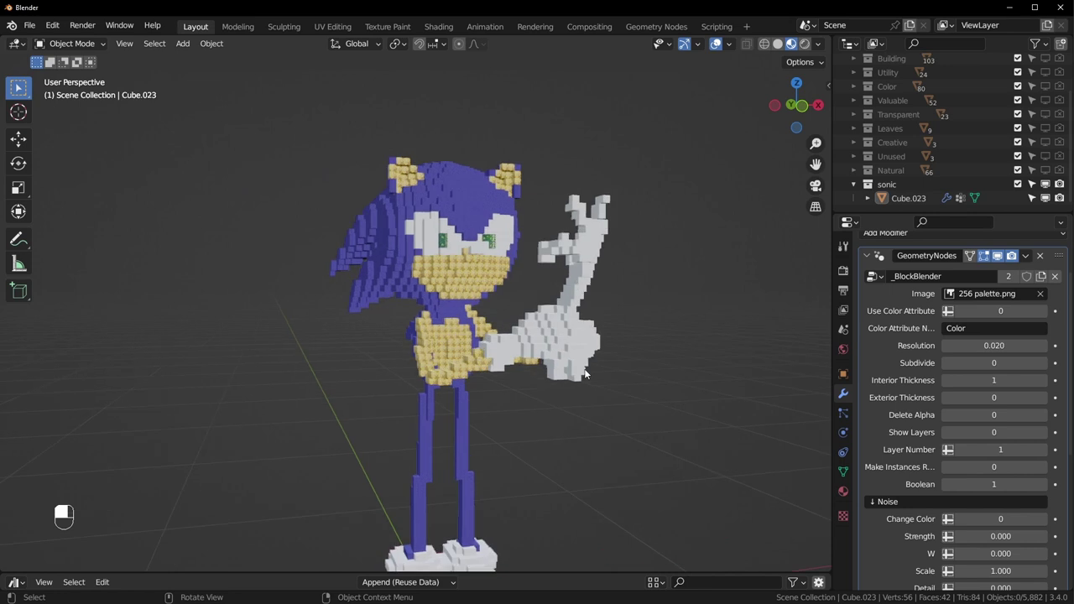
mouse_move(586, 340)
middle_mouse_down()
mouse_move(598, 344)
mouse_move(528, 352)
mouse_move(570, 353)
middle_mouse_up()
scroll(571, 352, "up", 3)
left_click(947, 484)
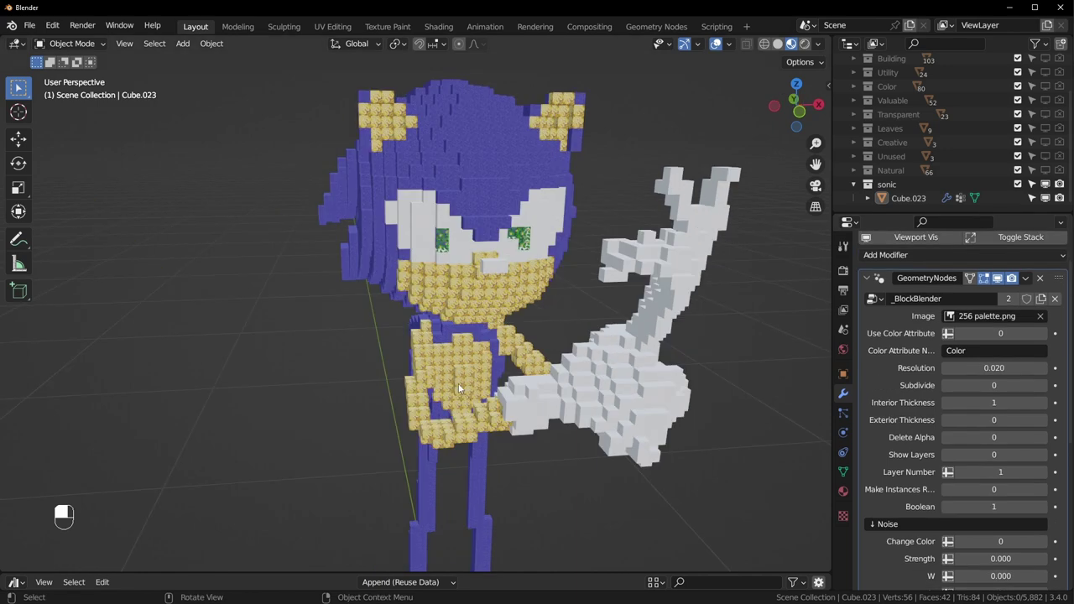
middle_click_drag(480, 220, 501, 195)
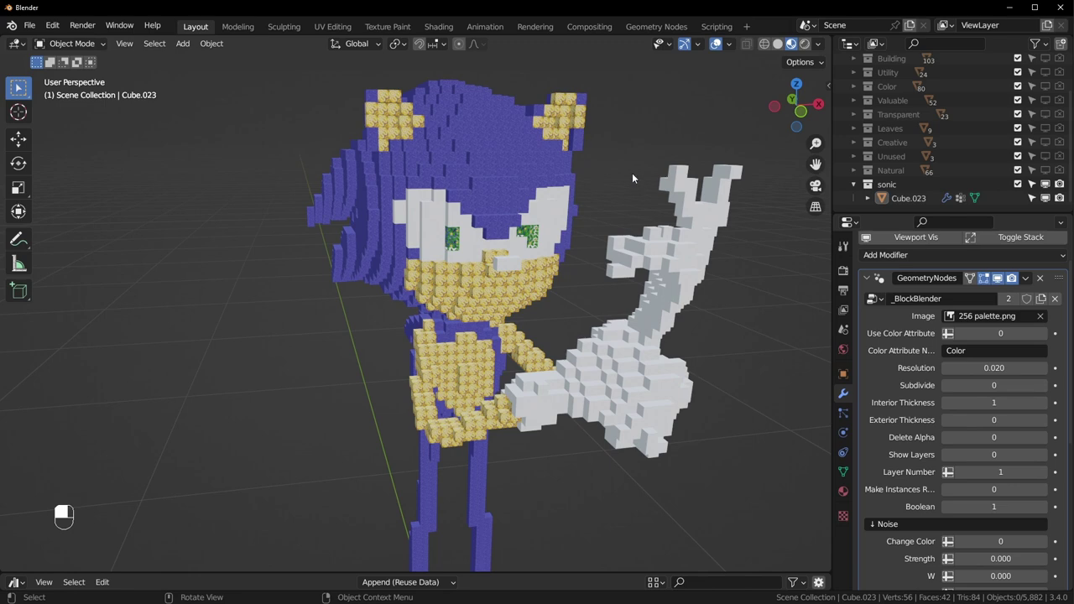
Switch to the Geometry Nodes workspace and bring the block counter frame and the Sonic model into close view.
left_click(660, 27)
scroll(423, 394, "down", 8)
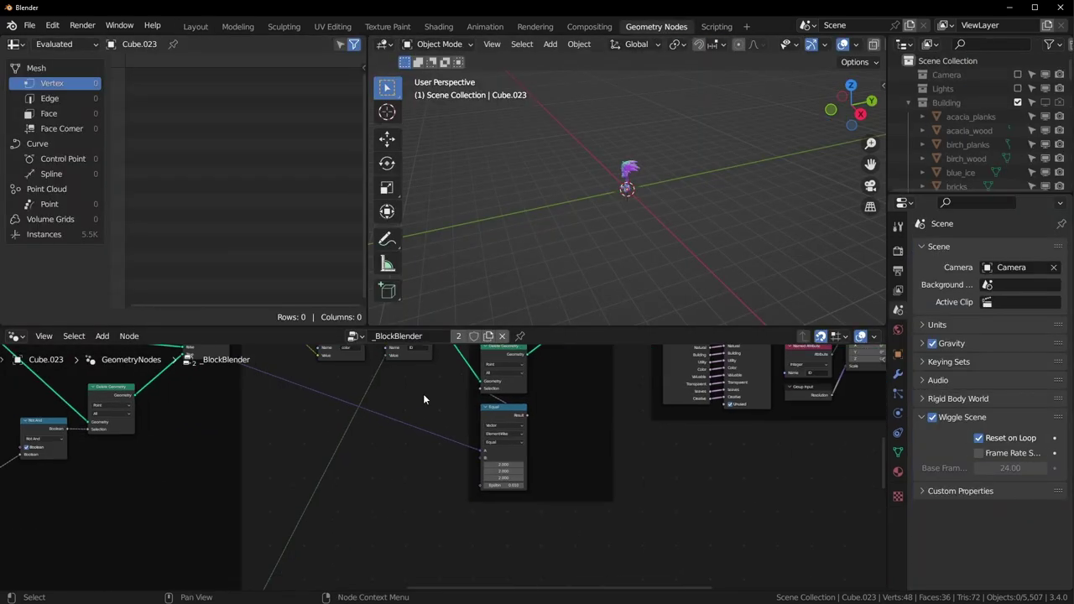
middle_click_drag(755, 461, 647, 459)
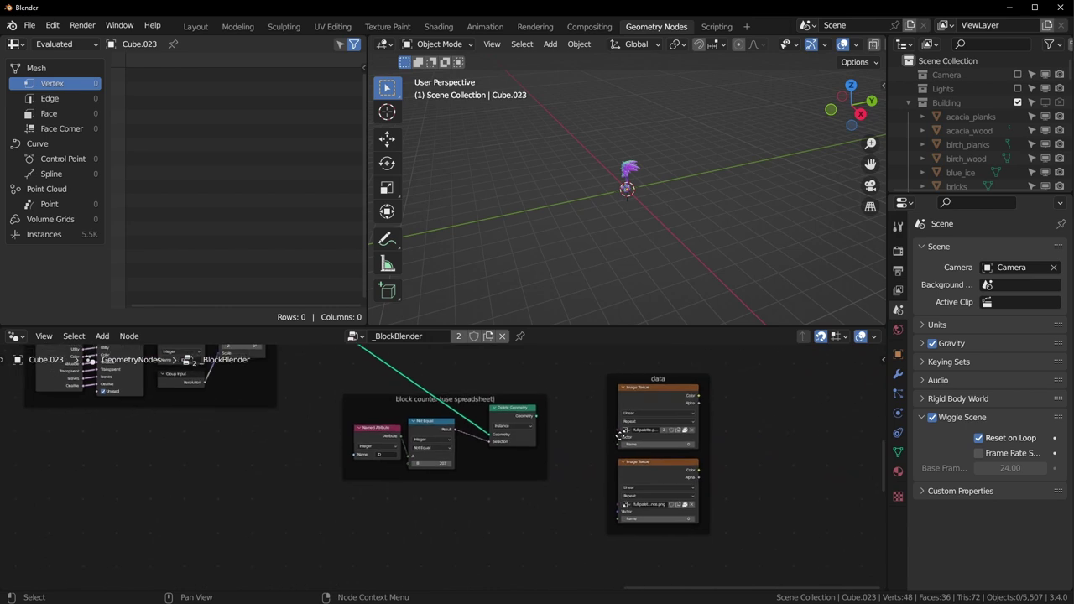
scroll(650, 453, "up", 3)
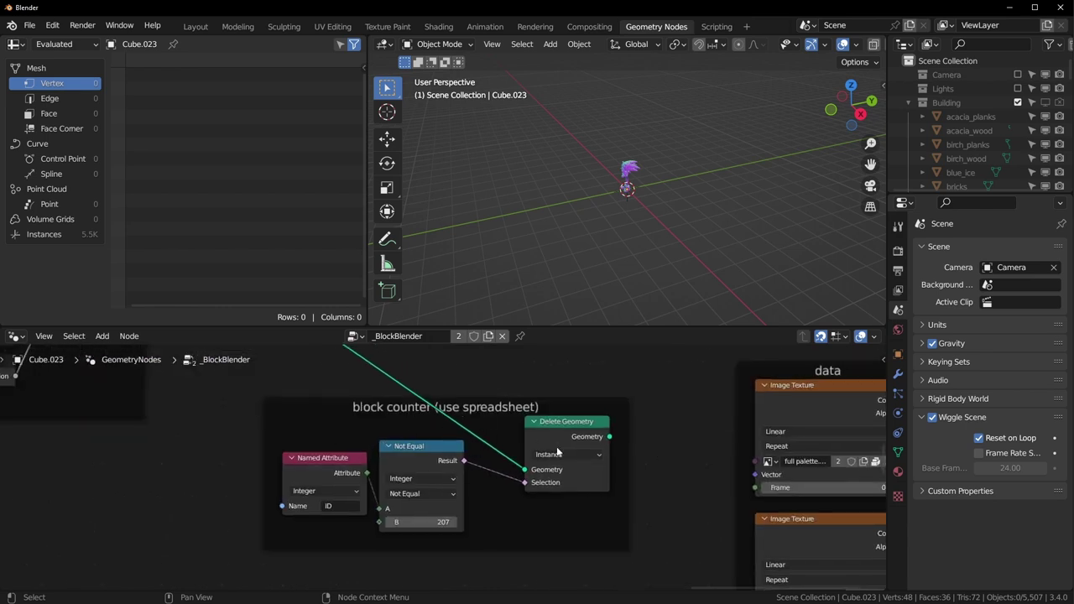
scroll(637, 228, "up", 6)
middle_click_drag(630, 229, 666, 206)
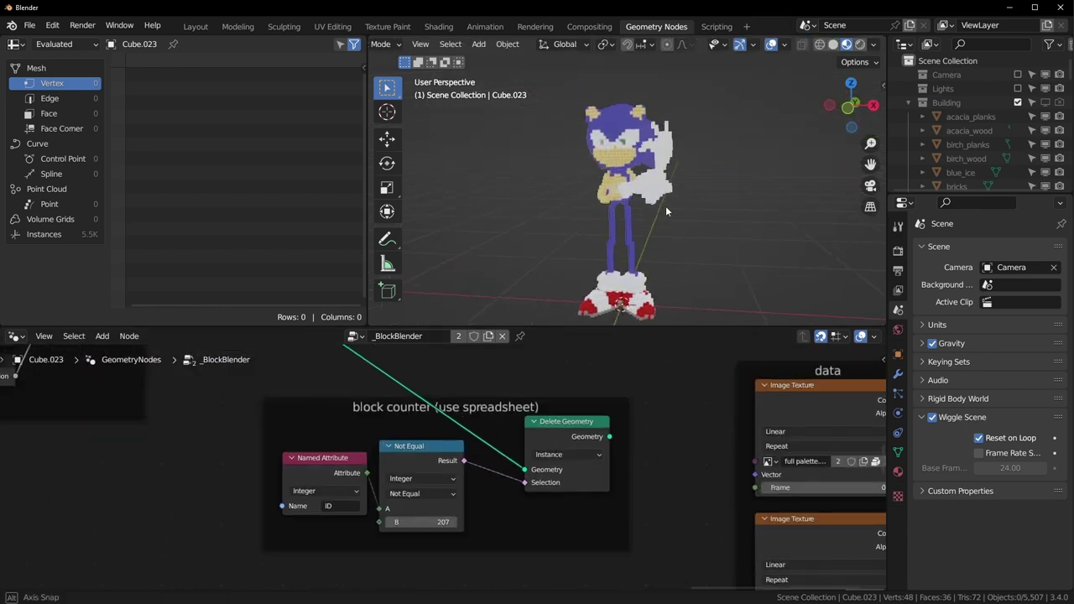
Show the Sonic object's modifier settings and list its Instances data in a widened spreadsheet.
left_click(898, 374)
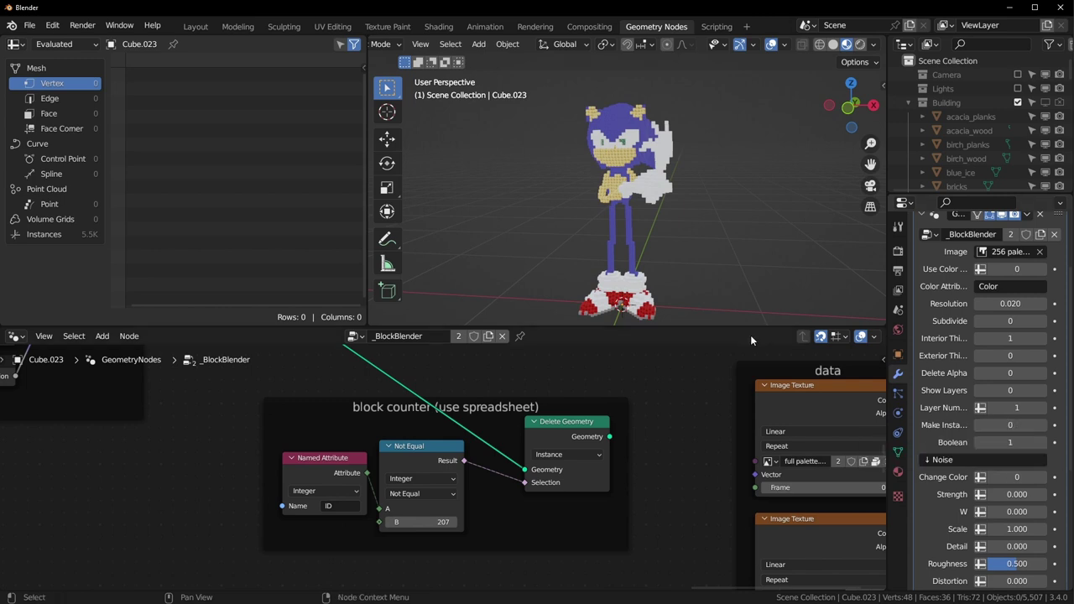
left_click(57, 234)
left_click_drag(367, 126, 466, 118)
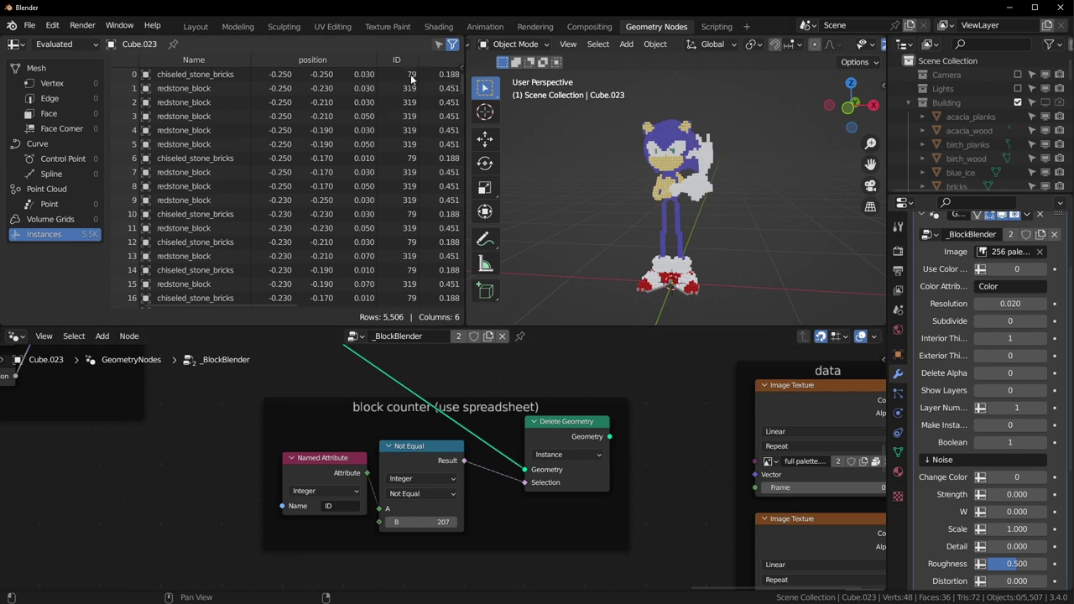
Connect the block counter's Delete Geometry node to a Viewer and set the Not Equal node's B value to 79.
left_click(578, 425, "ctrl+shift")
left_click(431, 522)
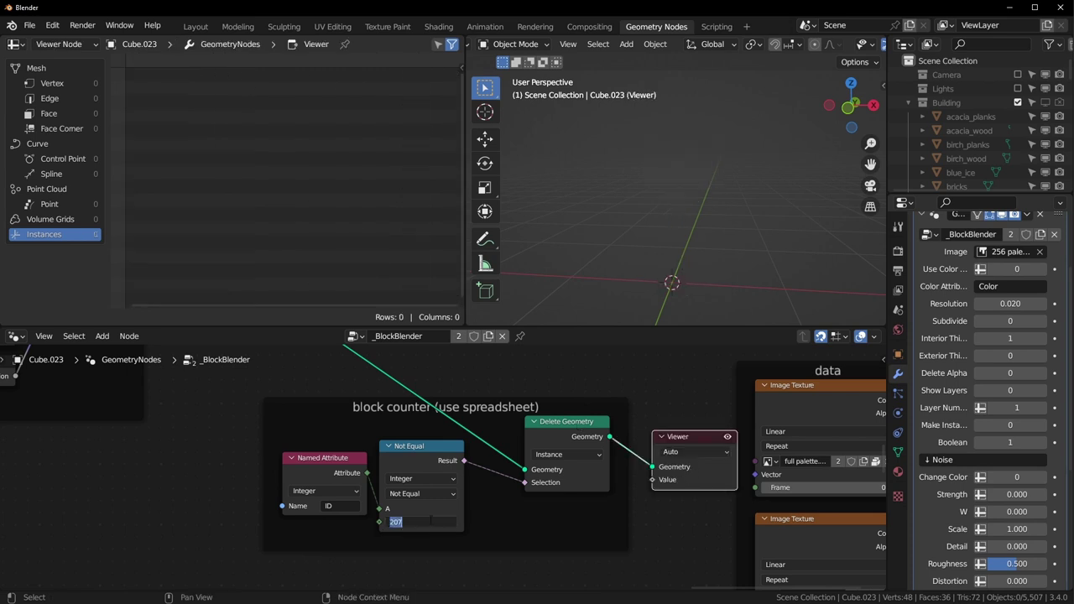
type("79")
key("Return")
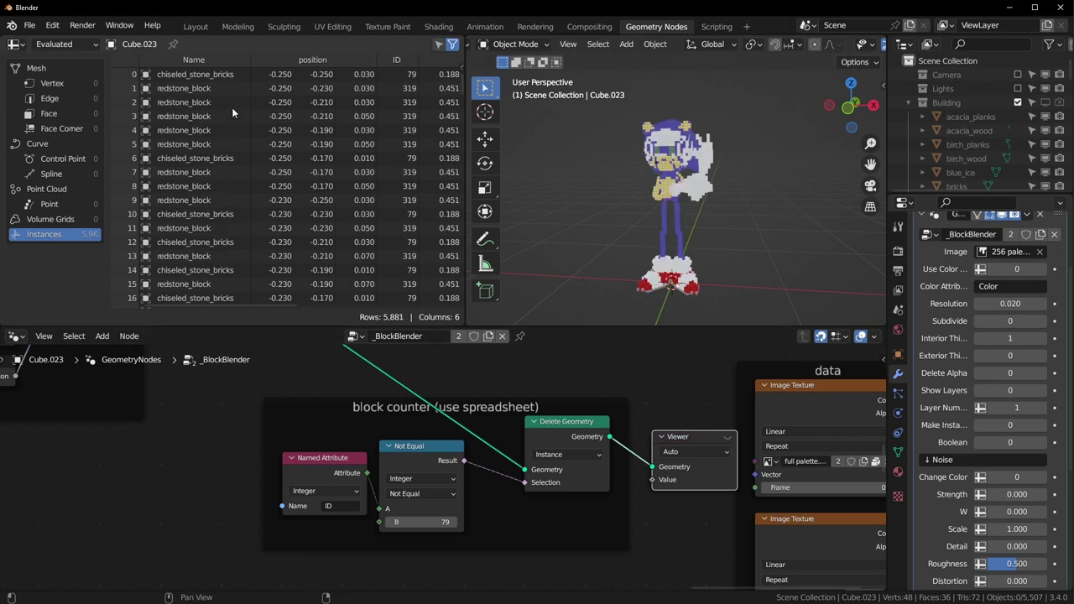
Look up the snow block's ID in the instances spreadsheet and set the Not Equal node's B value to 56.
scroll(243, 117, "down", 3)
scroll(255, 124, "down", 4)
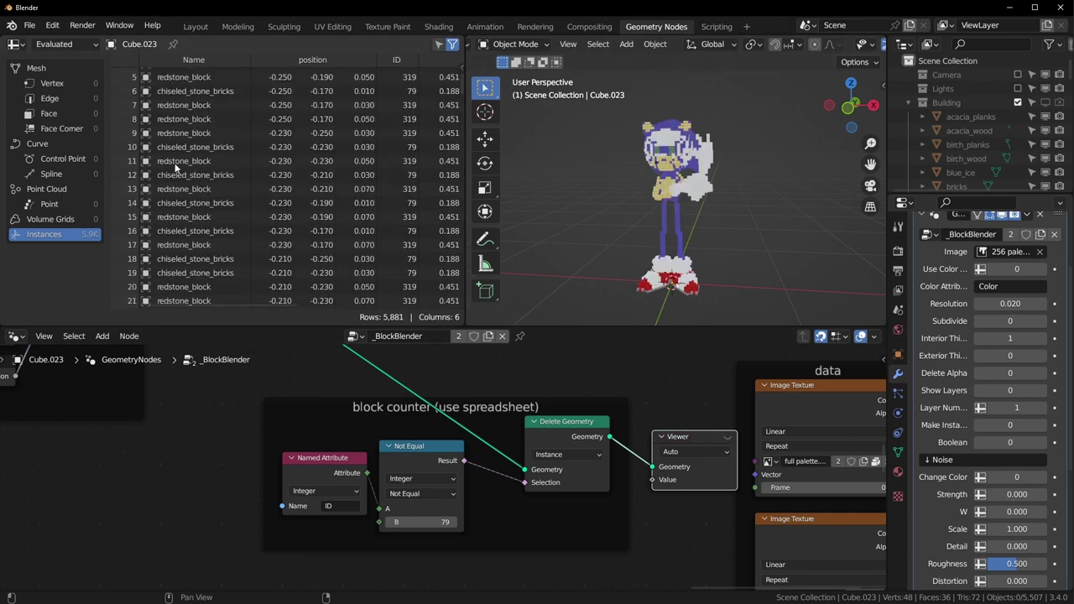
scroll(195, 199, "down", 15)
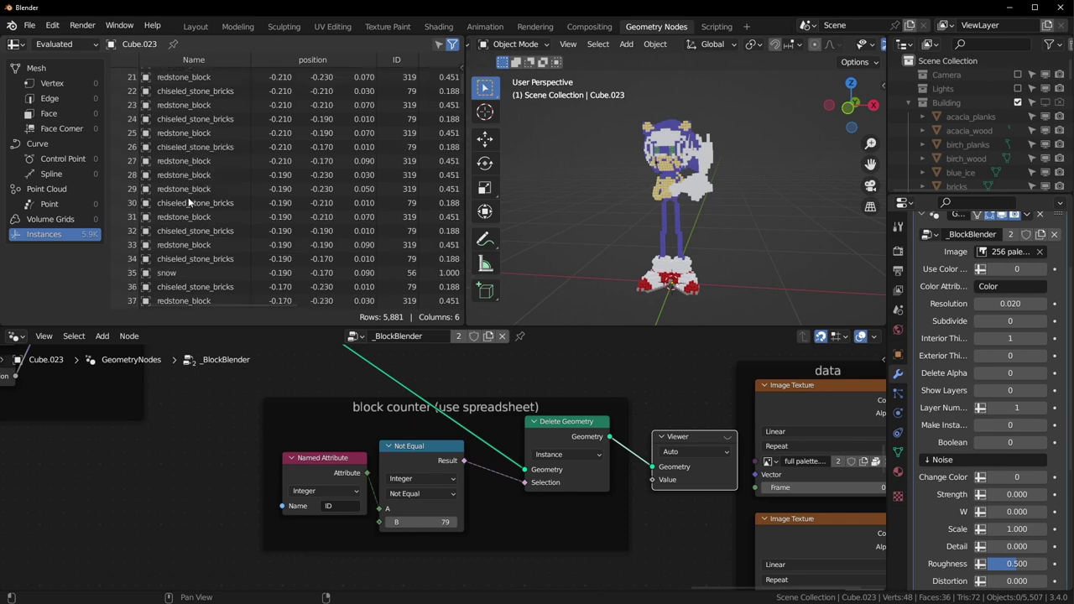
scroll(188, 196, "down", 3)
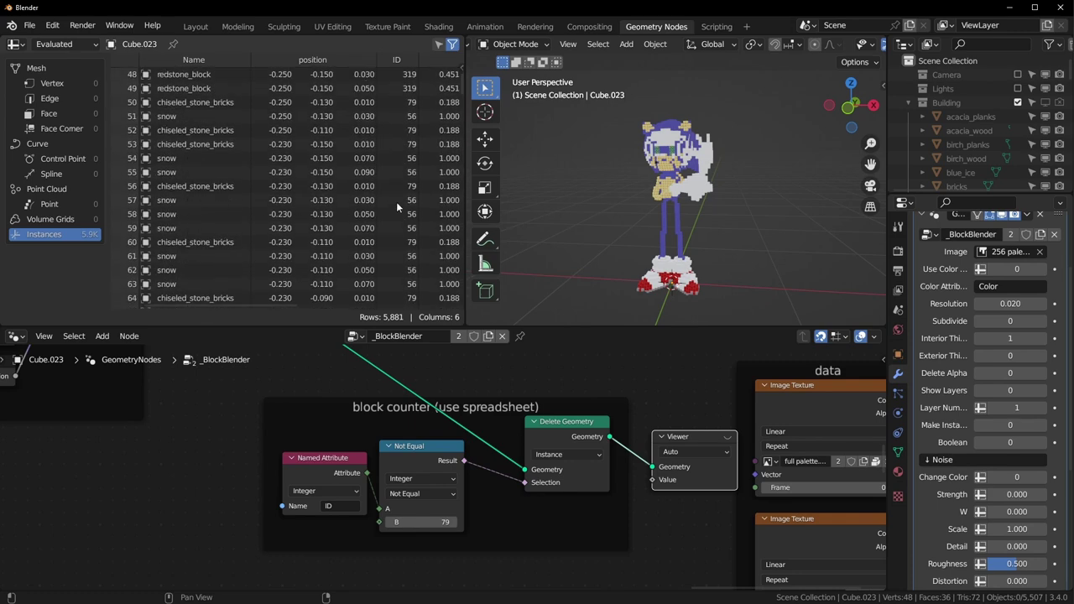
left_click(434, 518)
type("56")
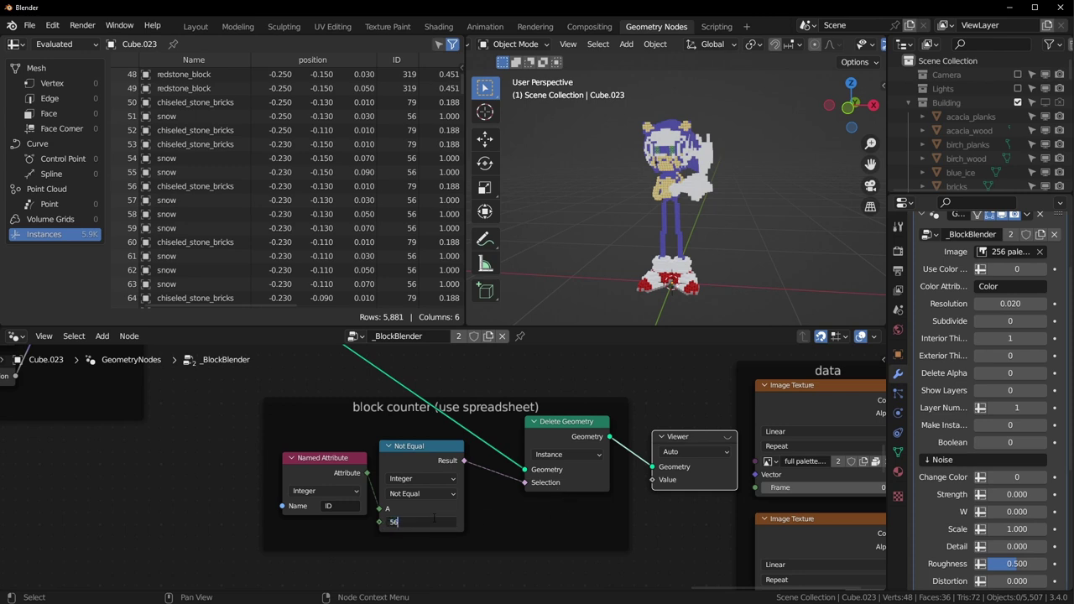
key("Return")
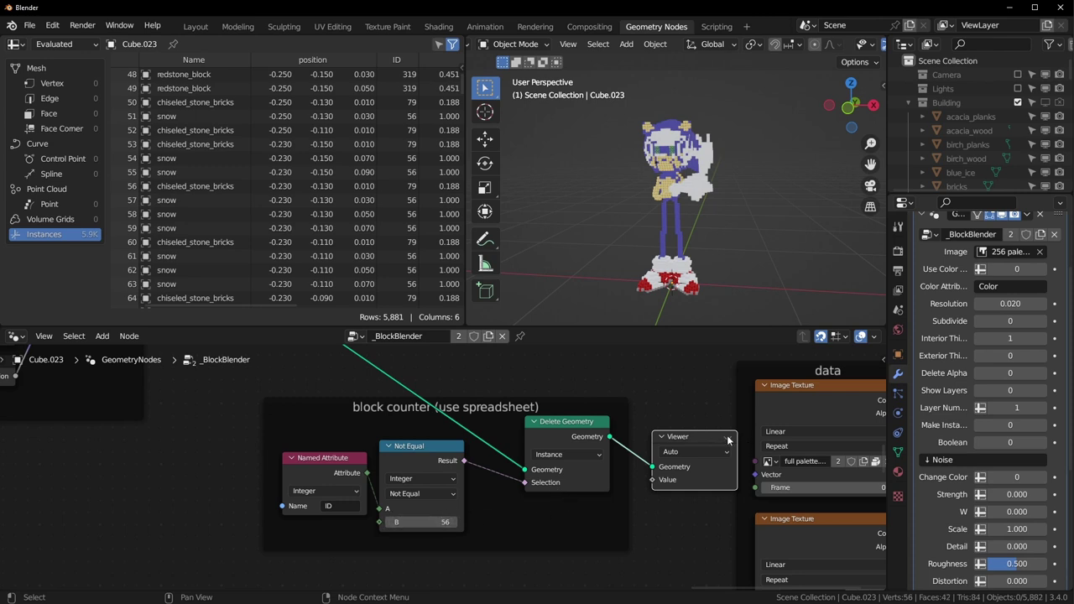
Re-enable the Viewer node to isolate the snow blocks and set the modifier's Boolean to 1.
left_click(726, 437)
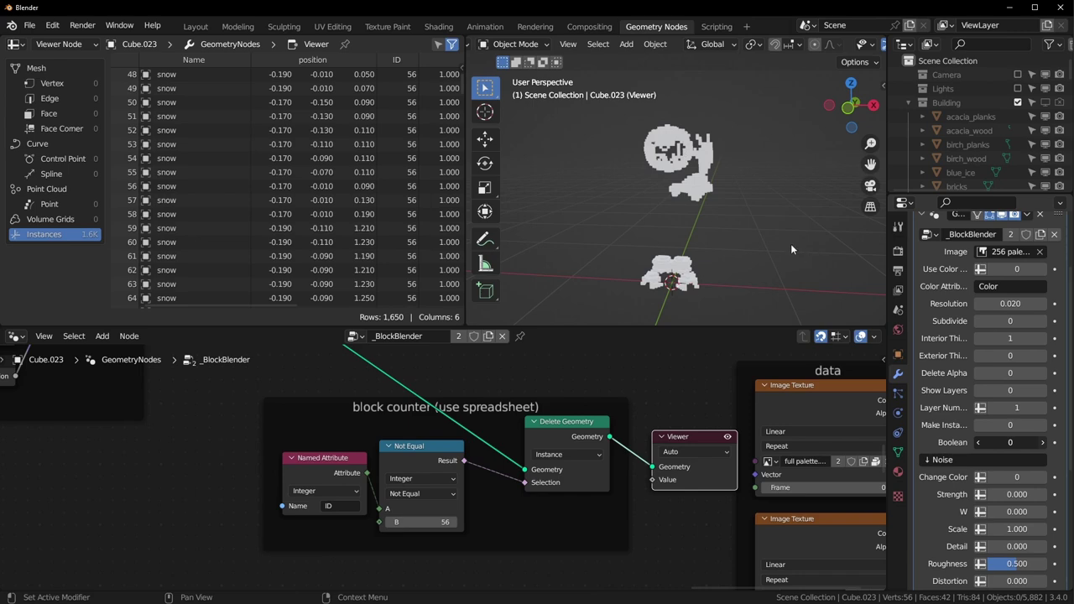
left_click(1043, 443)
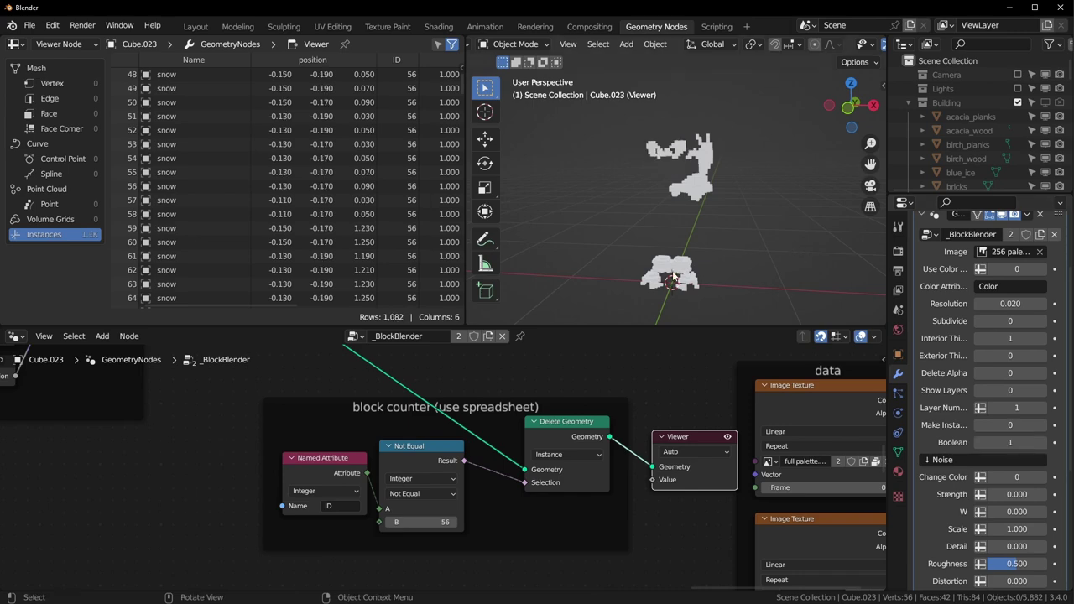